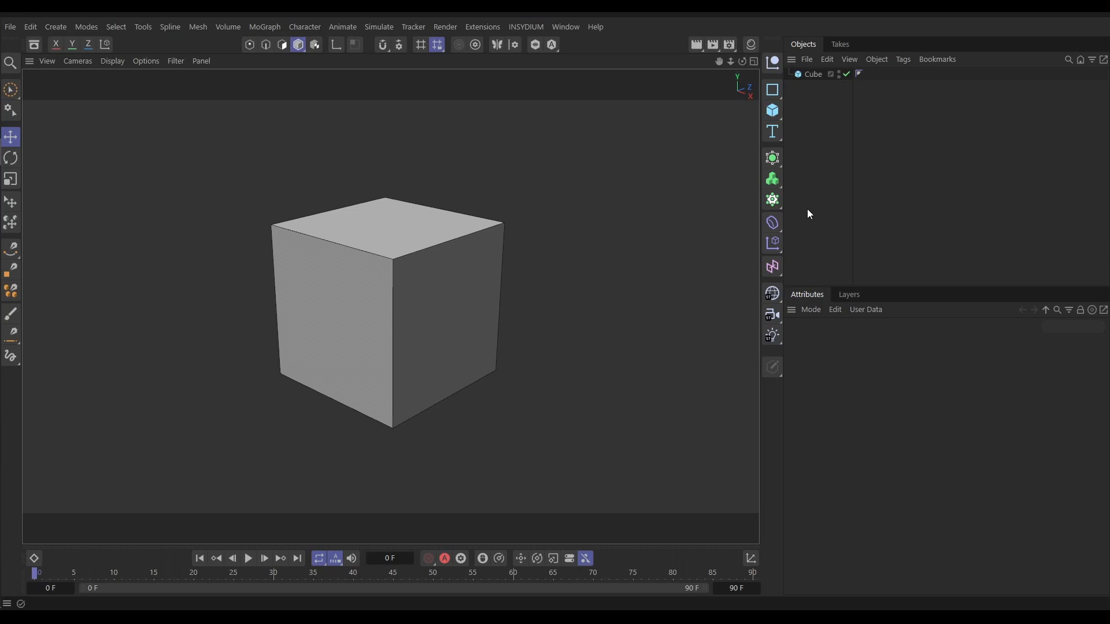
# - Resize the cube to 700 cm in X, 50 cm in Y and 700 cm in Z
pyautogui.click(813, 74)
pyautogui.keyDown('alt'); pyautogui.moveTo(479, 318); pyautogui.dragTo(402, 338, button='right'); pyautogui.keyUp('alt')
pyautogui.keyDown('alt'); pyautogui.moveTo(433, 325); pyautogui.dragTo(418, 324); pyautogui.keyUp('alt')
pyautogui.keyDown('alt'); pyautogui.moveTo(447, 322); pyautogui.dragTo(401, 324, button='middle'); pyautogui.keyUp('alt')
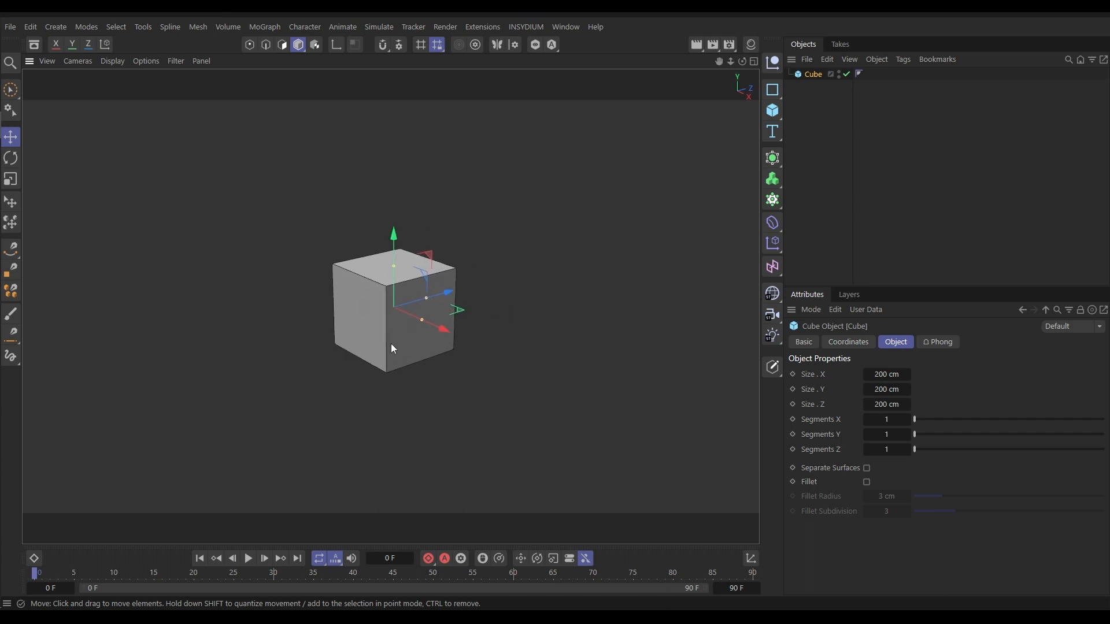
pyautogui.click(888, 375)
pyautogui.write('700')
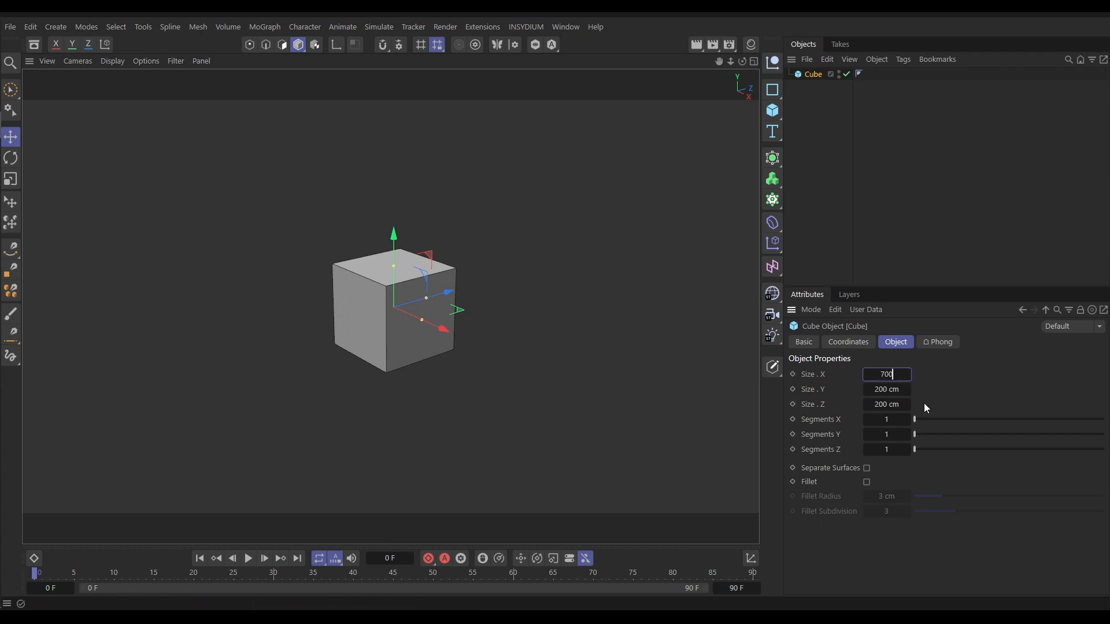
pyautogui.press('Tab')
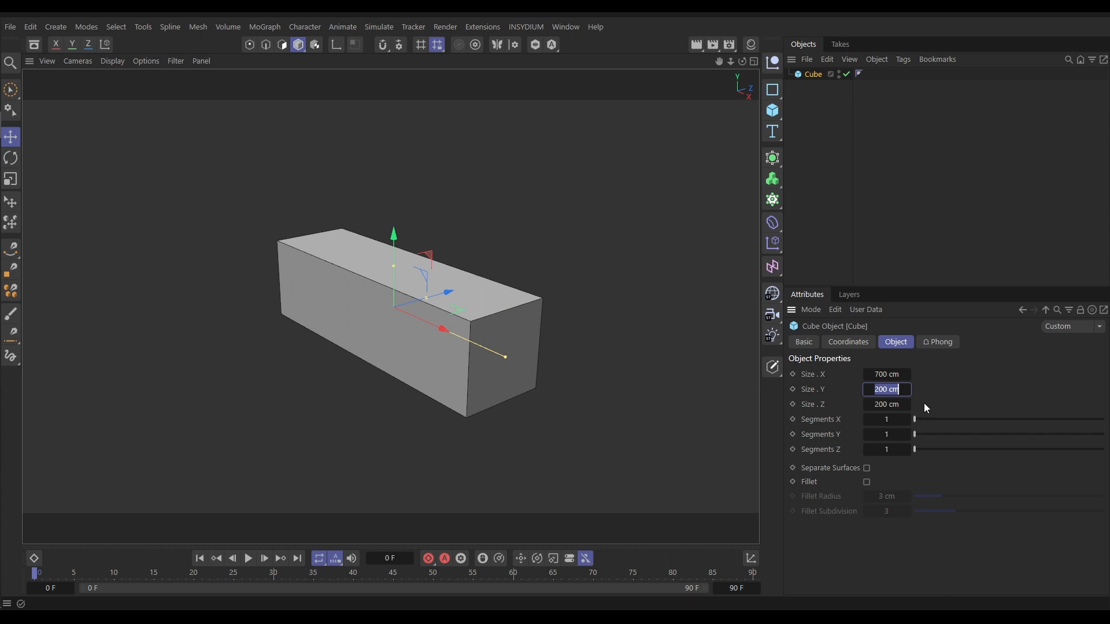
pyautogui.write('50')
pyautogui.press('Return')
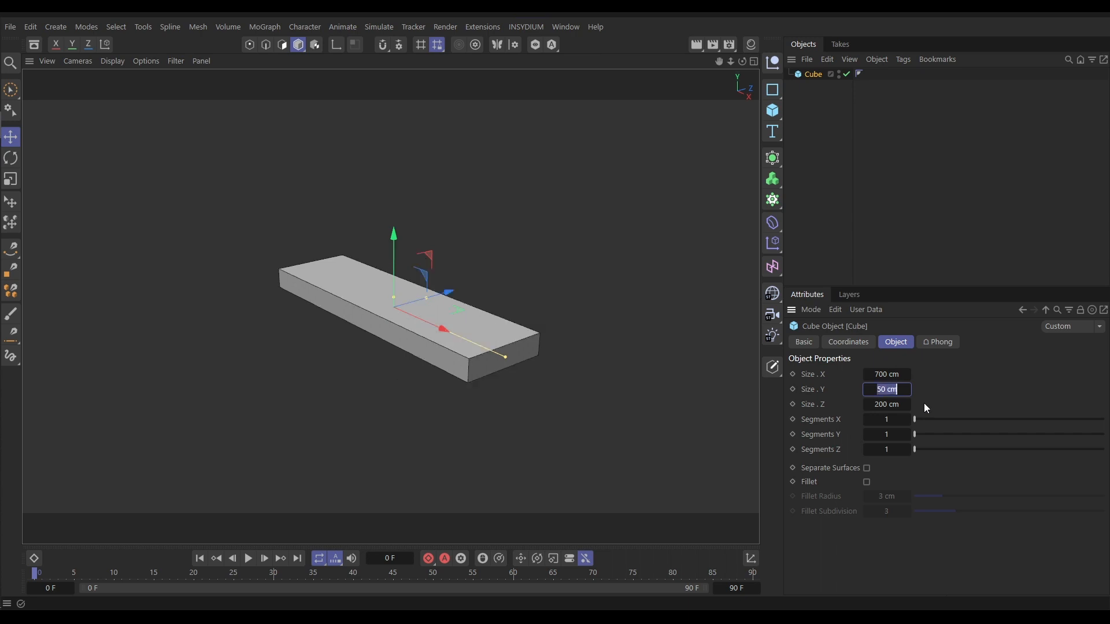
pyautogui.press('Tab')
pyautogui.write('700')
pyautogui.press('Return')
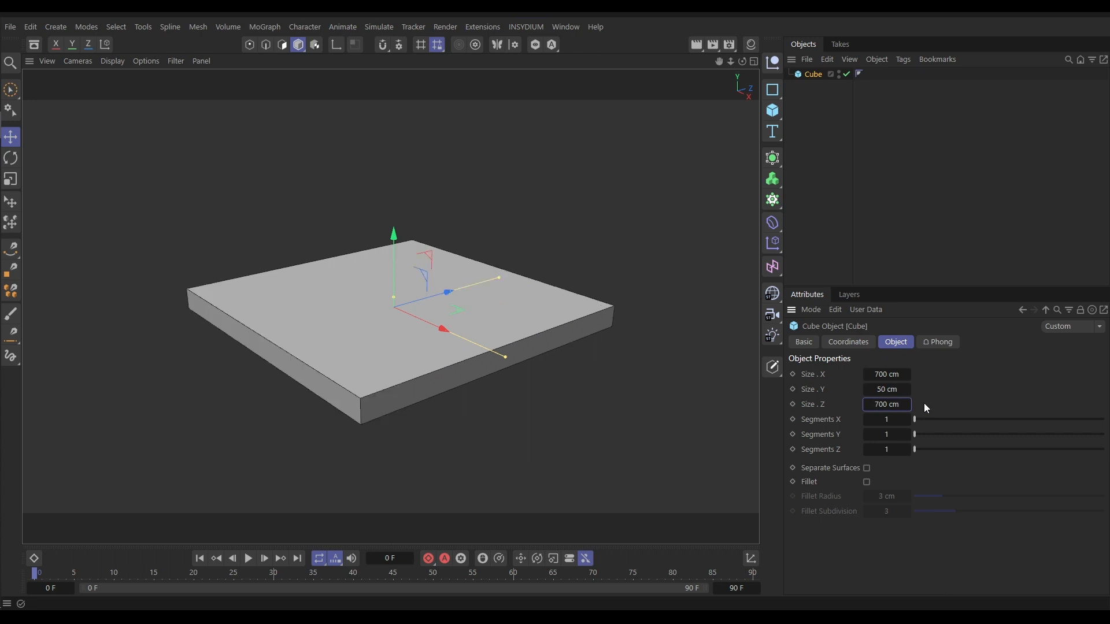
# - Make the cube editable and delete its top polygon, leaving an open tray
pyautogui.keyDown('alt'); pyautogui.moveTo(390, 372); pyautogui.dragTo(340, 363); pyautogui.keyUp('alt')
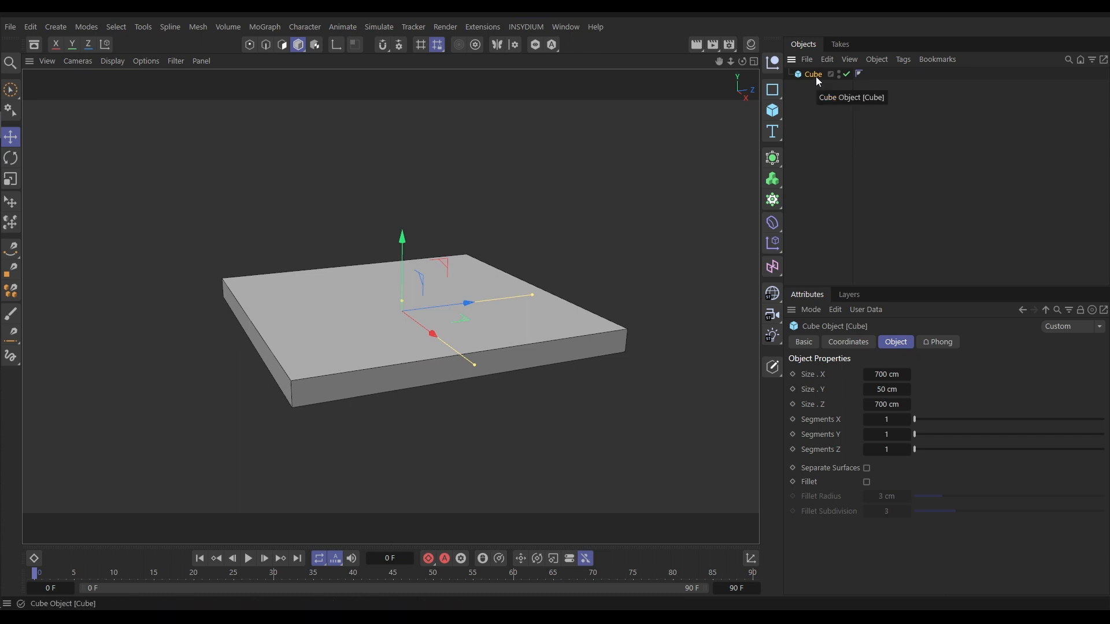
pyautogui.press('c')
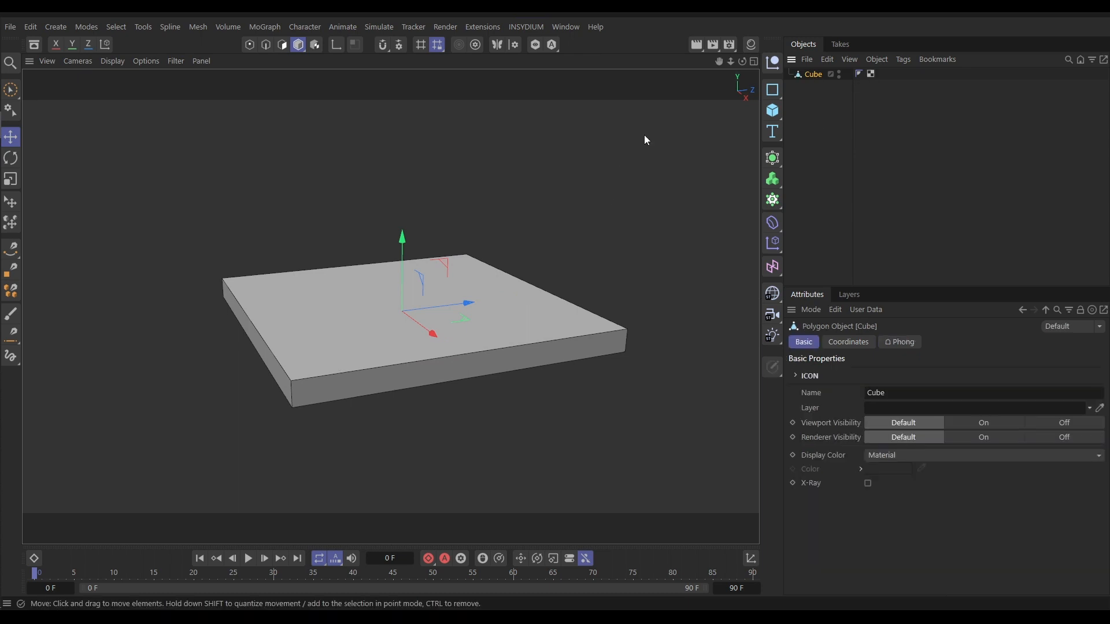
pyautogui.click(282, 45)
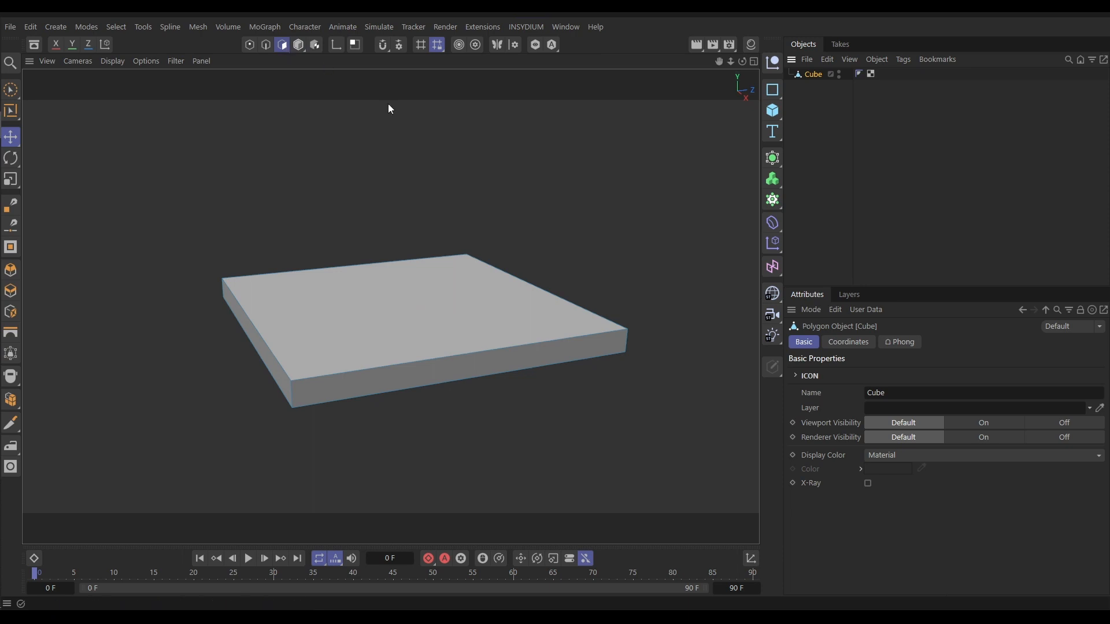
pyautogui.click(445, 310)
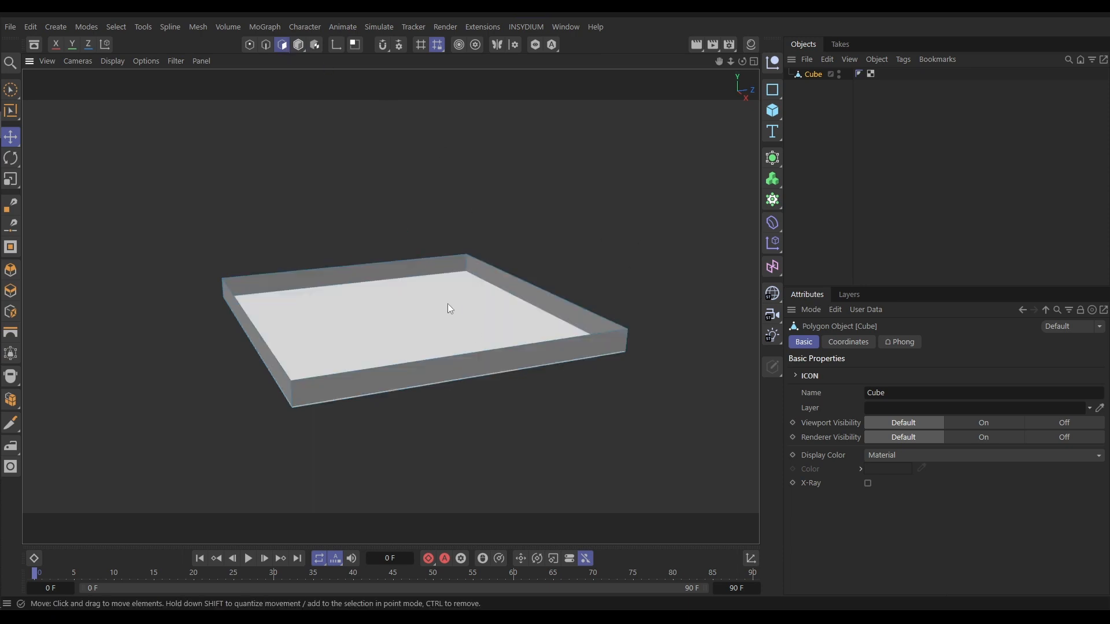
pyautogui.keyDown('alt'); pyautogui.moveTo(447, 306); pyautogui.dragTo(432, 337); pyautogui.keyUp('alt')
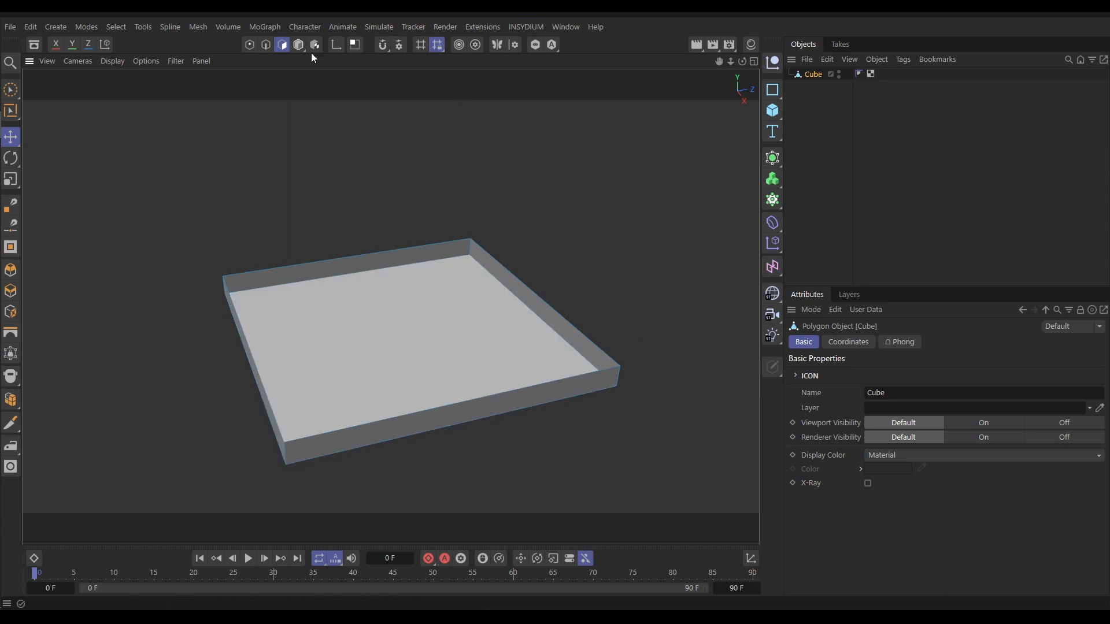
# - Add a Display tag to the cube and set its shading mode to Lines
pyautogui.click(298, 45)
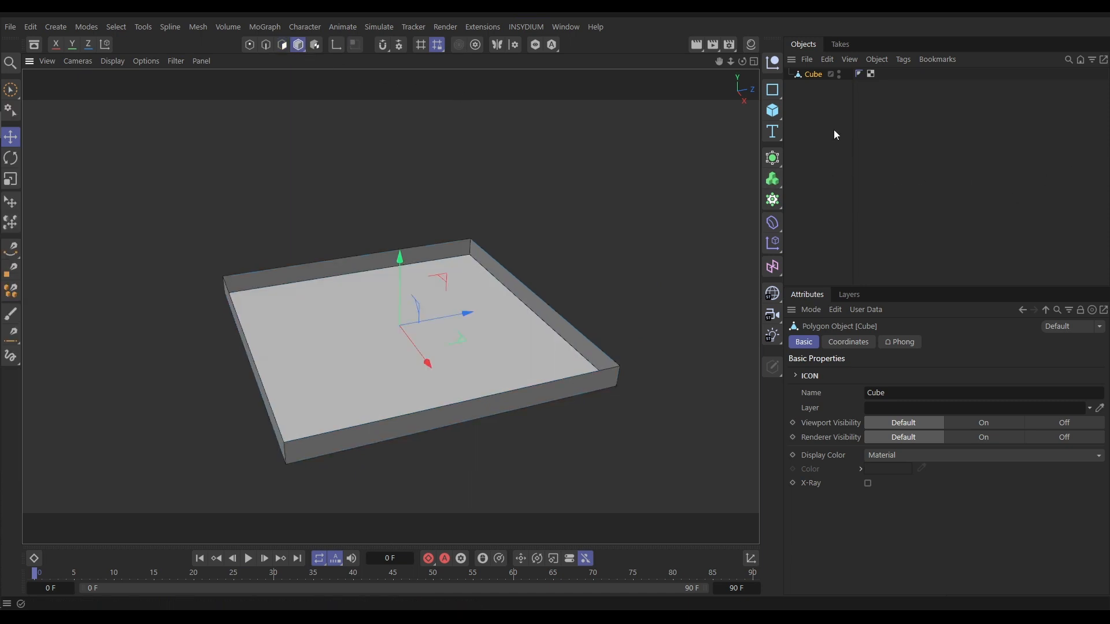
pyautogui.click(903, 59)
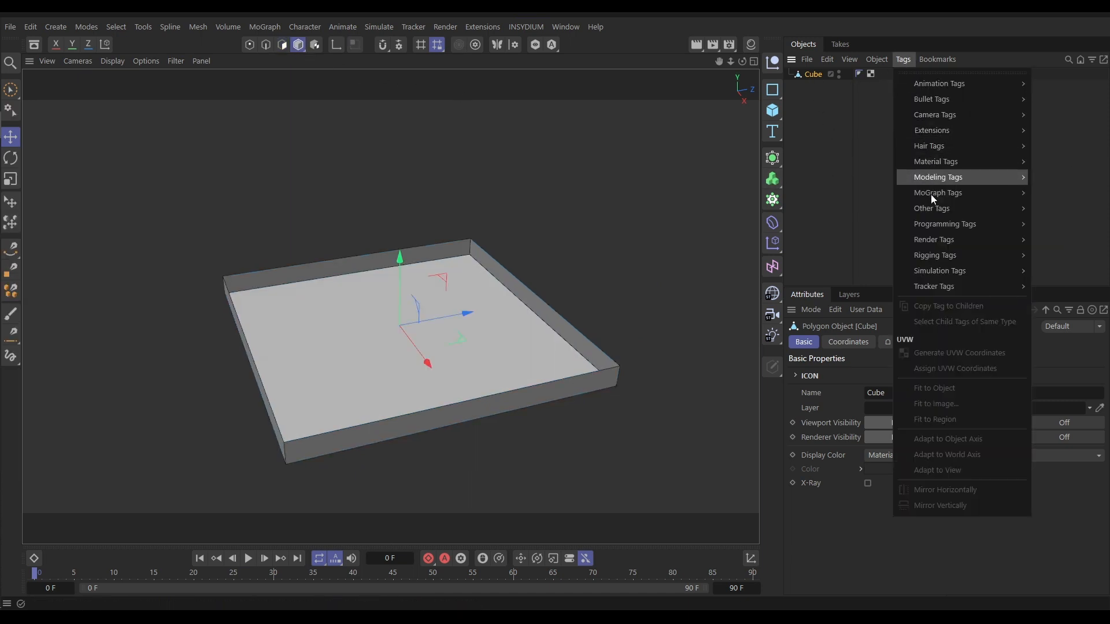
pyautogui.moveTo(934, 242)
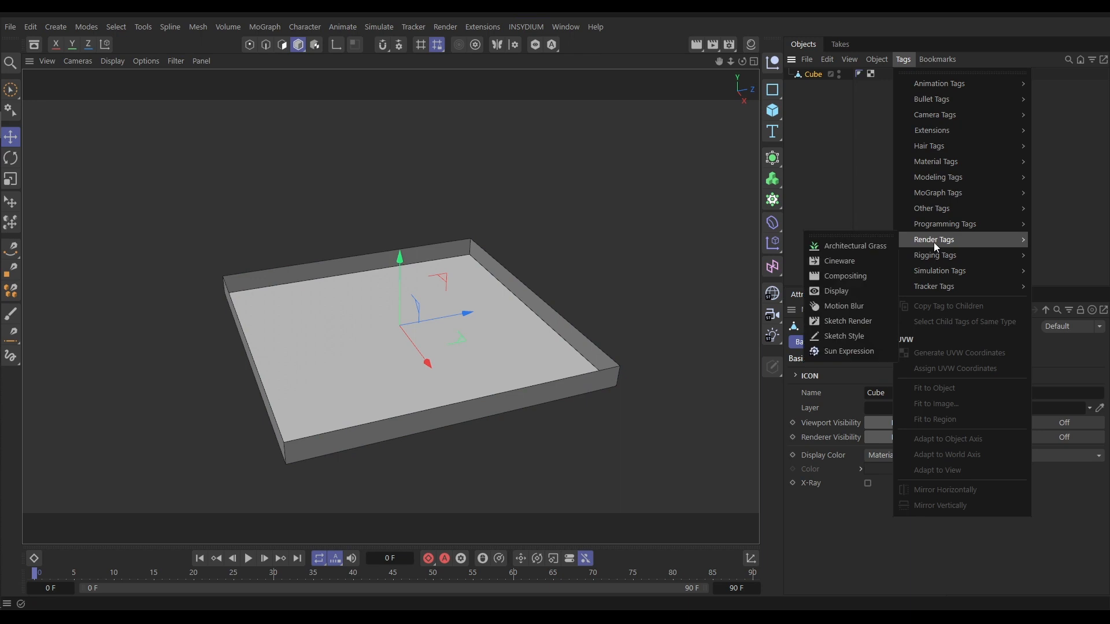
pyautogui.click(834, 291)
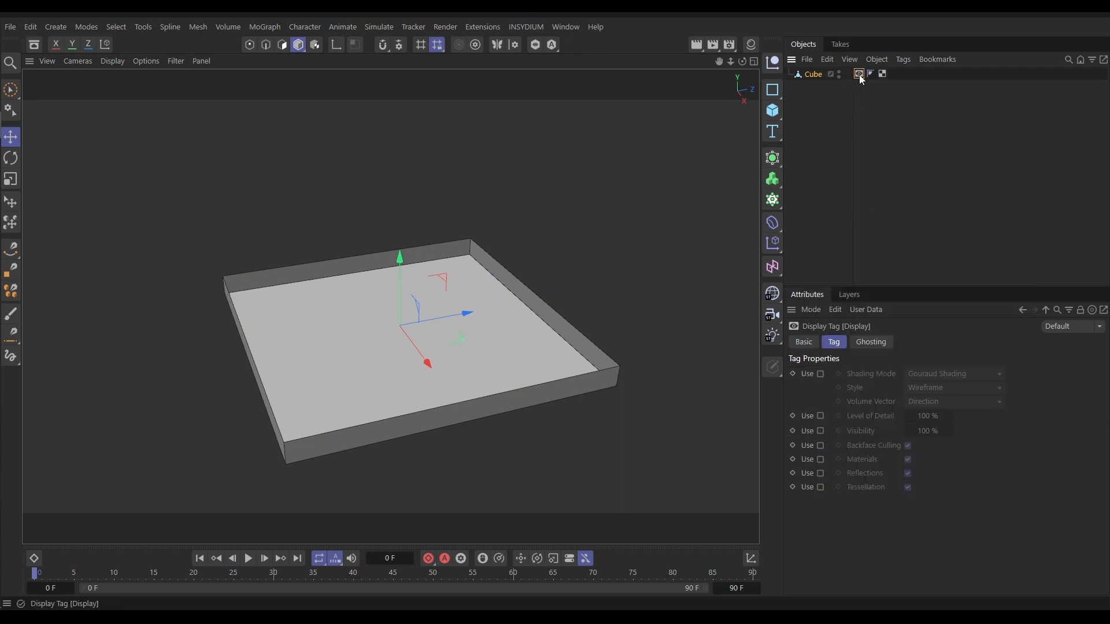
pyautogui.click(821, 375)
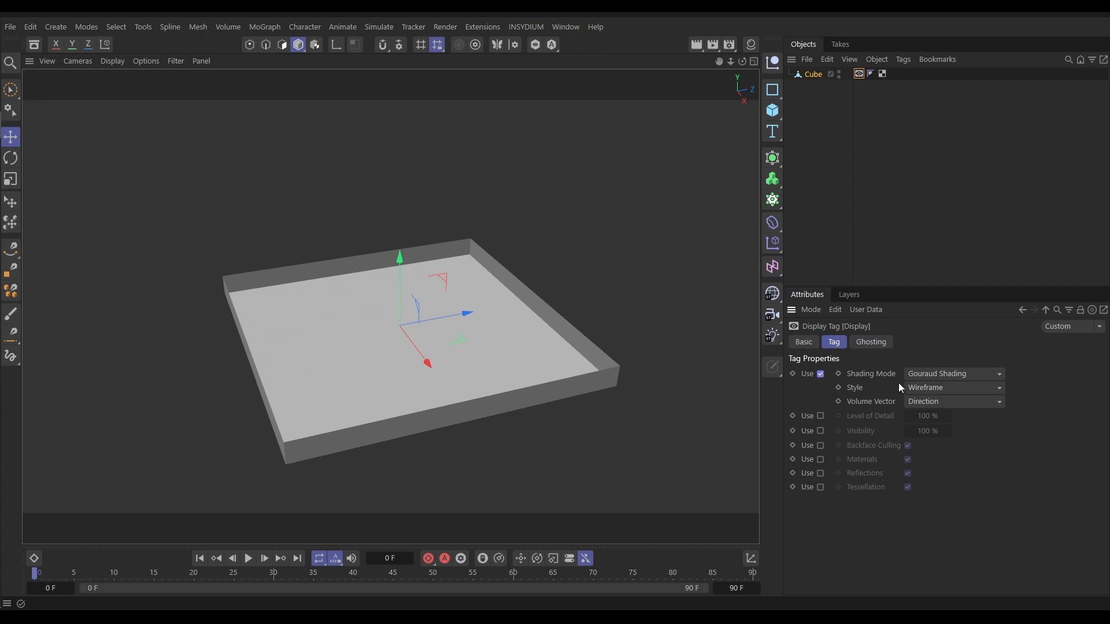
pyautogui.click(920, 377)
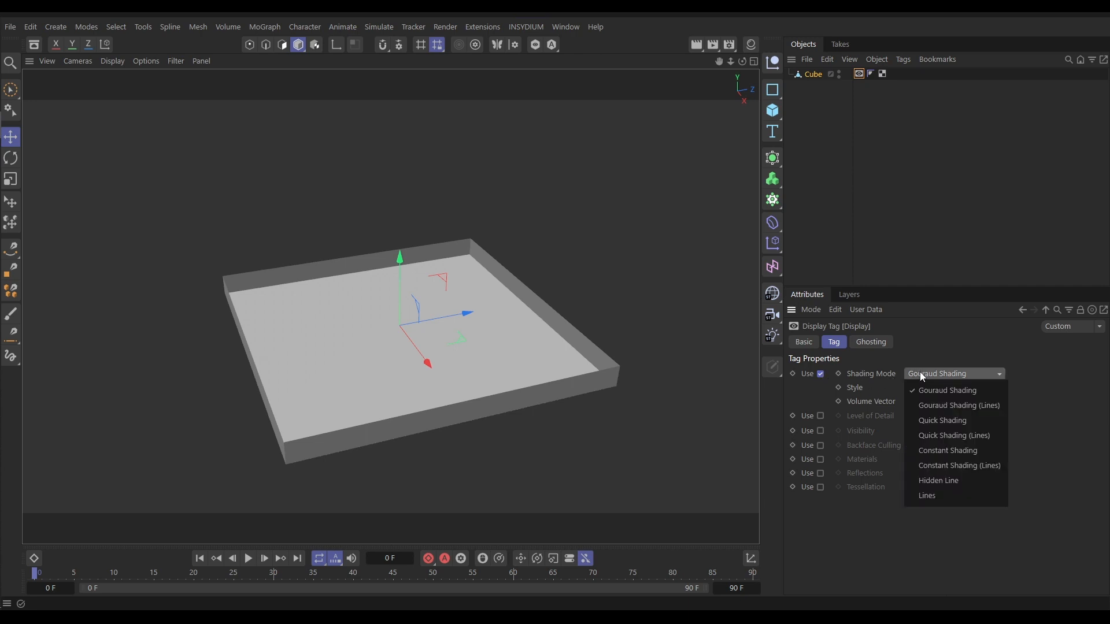
pyautogui.click(934, 494)
pyautogui.moveTo(374, 340)
pyautogui.keyDown('alt'); pyautogui.mouseDown()
pyautogui.moveTo(388, 296)
pyautogui.moveTo(391, 331)
pyautogui.mouseUp(); pyautogui.keyUp('alt')
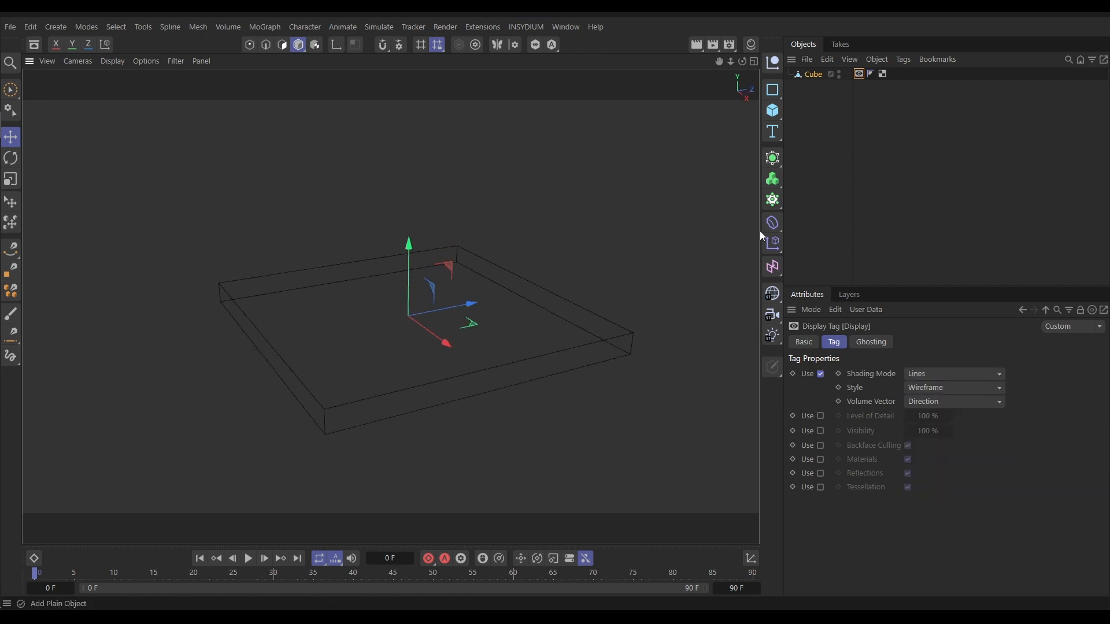
pyautogui.click(828, 94)
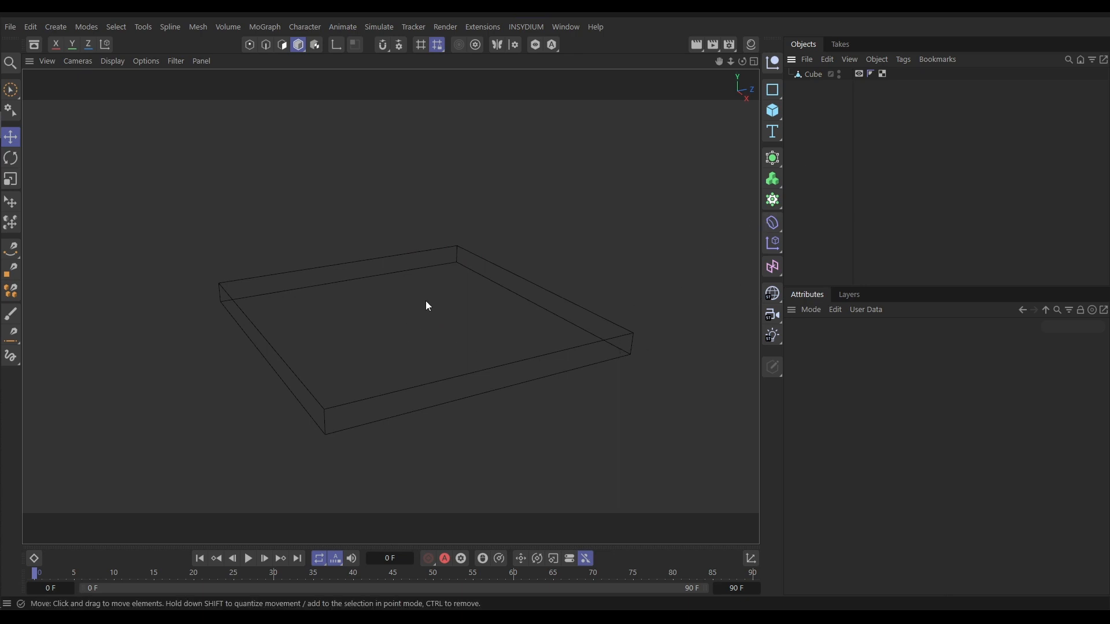
# - Add an xpCollider tag to the open cube
pyautogui.click(810, 75)
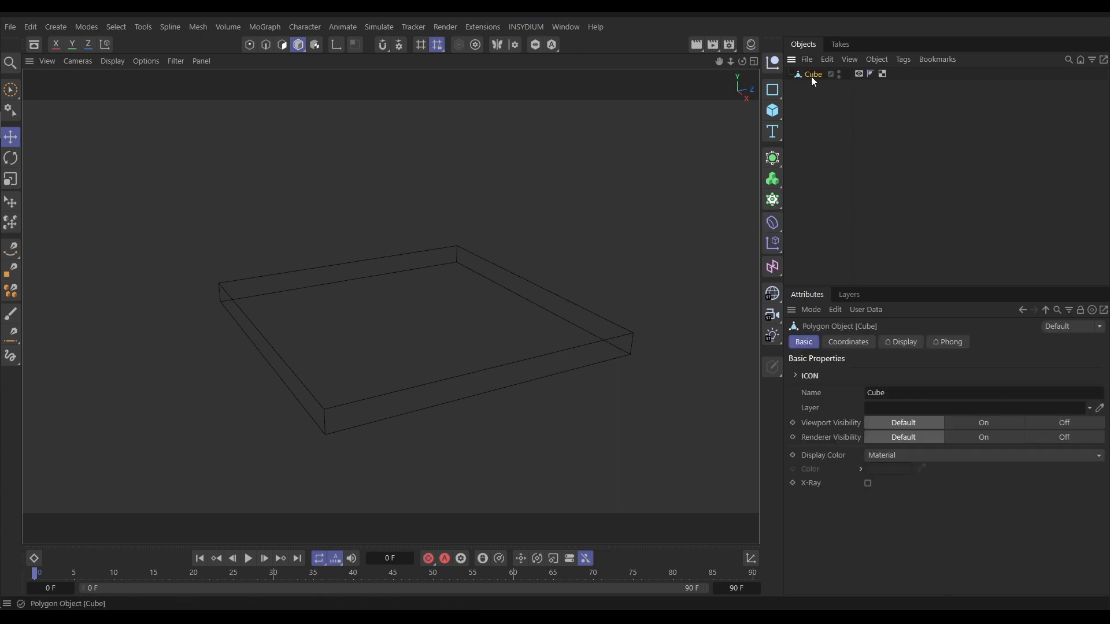
pyautogui.click(900, 59)
pyautogui.moveTo(928, 130)
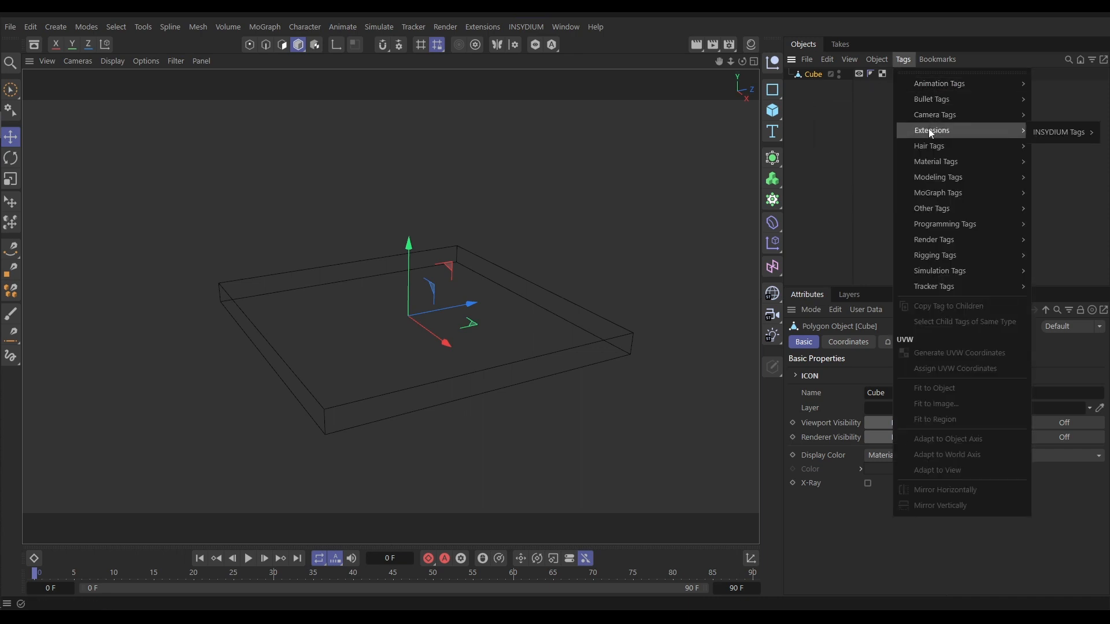
pyautogui.moveTo(1038, 131)
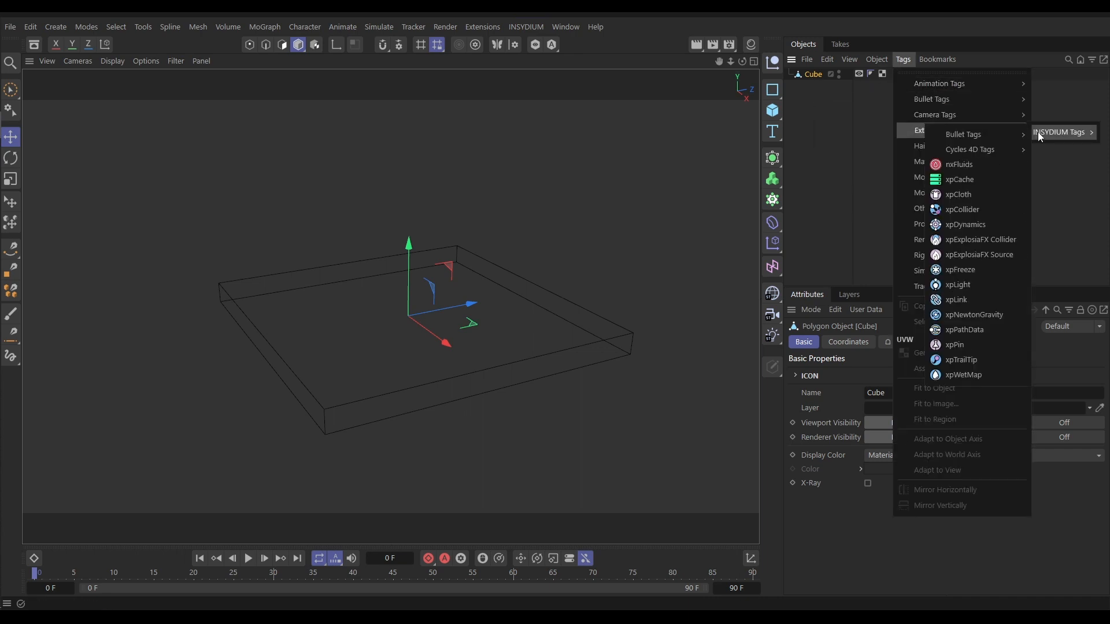
pyautogui.click(967, 212)
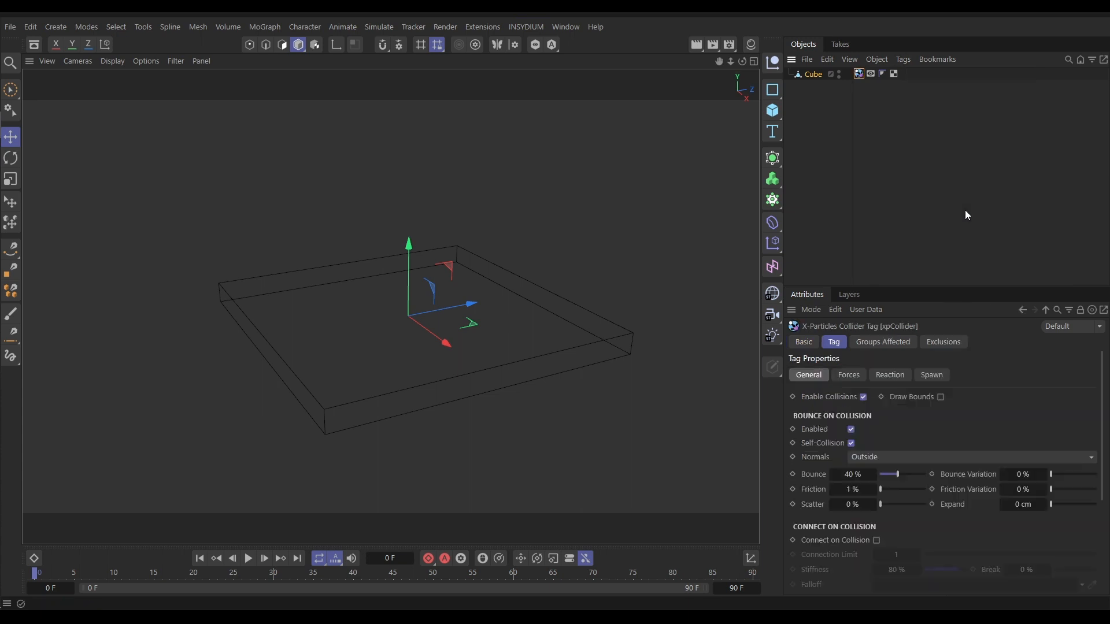
pyautogui.moveTo(884, 481); pyautogui.dragTo(868, 480)
pyautogui.click(825, 161)
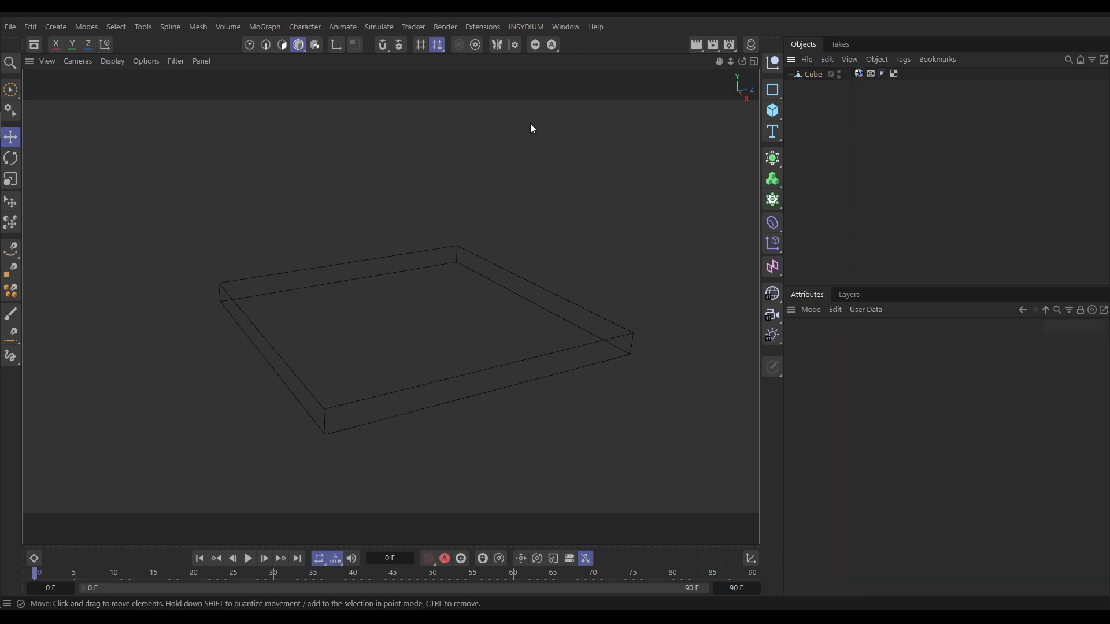
# - Add an X-Particles xpSystem to the scene
pyautogui.click(520, 25)
pyautogui.moveTo(544, 71)
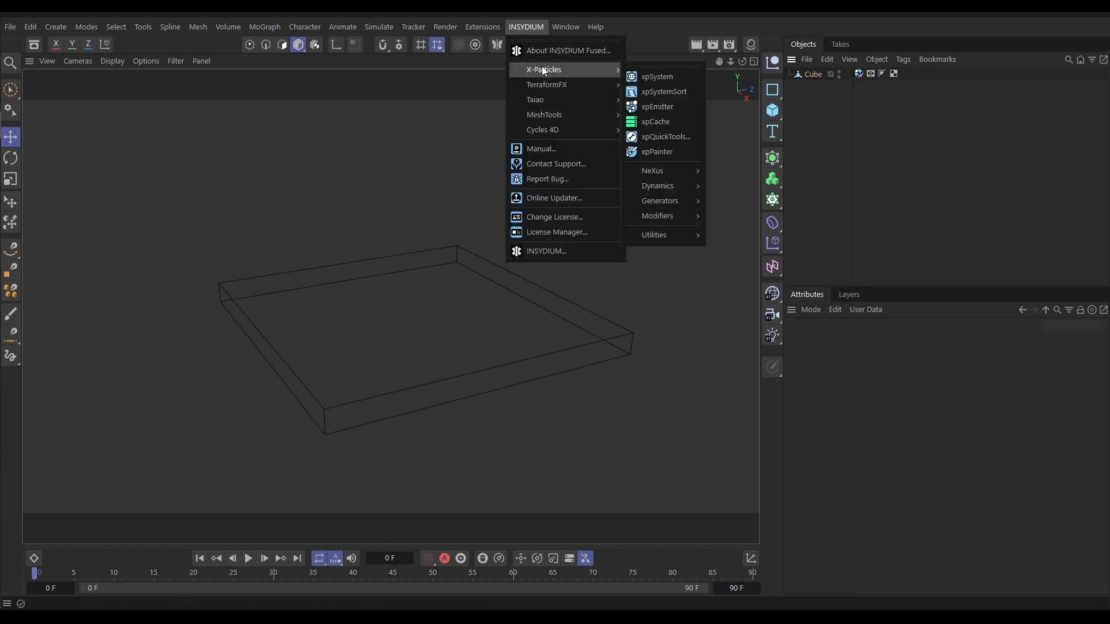
pyautogui.click(650, 76)
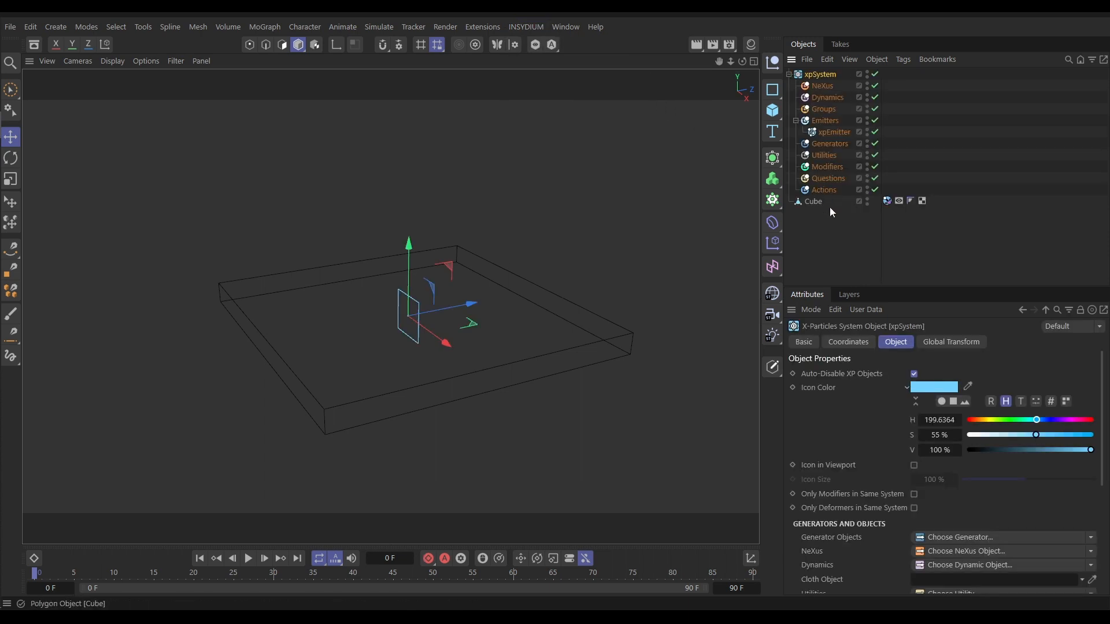
# - Set the shape of the xpEmitter to Box
pyautogui.click(831, 131)
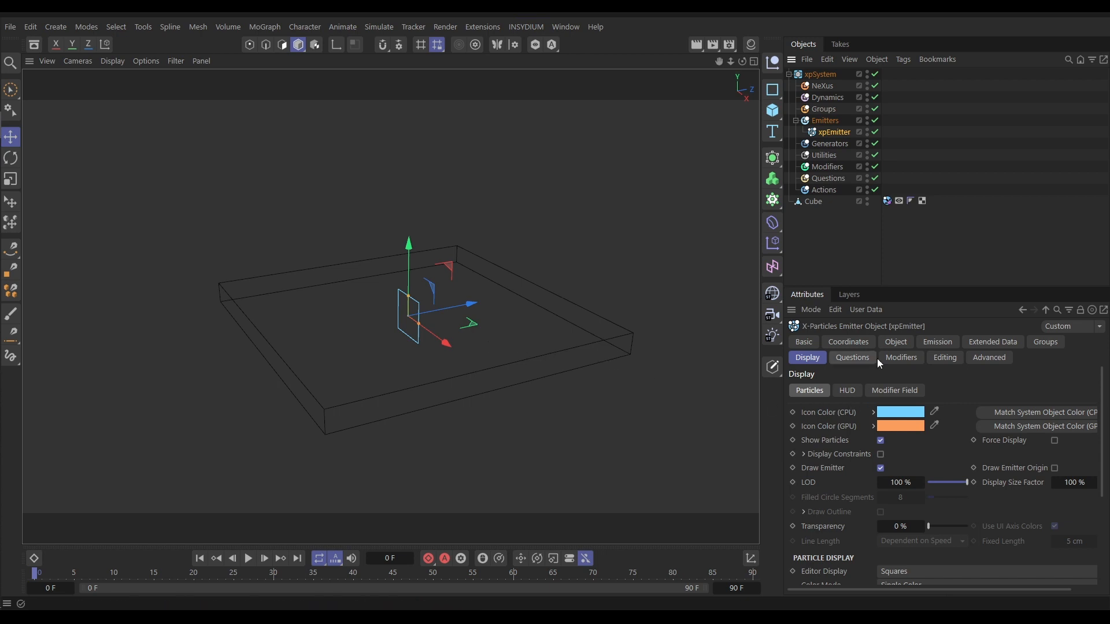
pyautogui.click(896, 345)
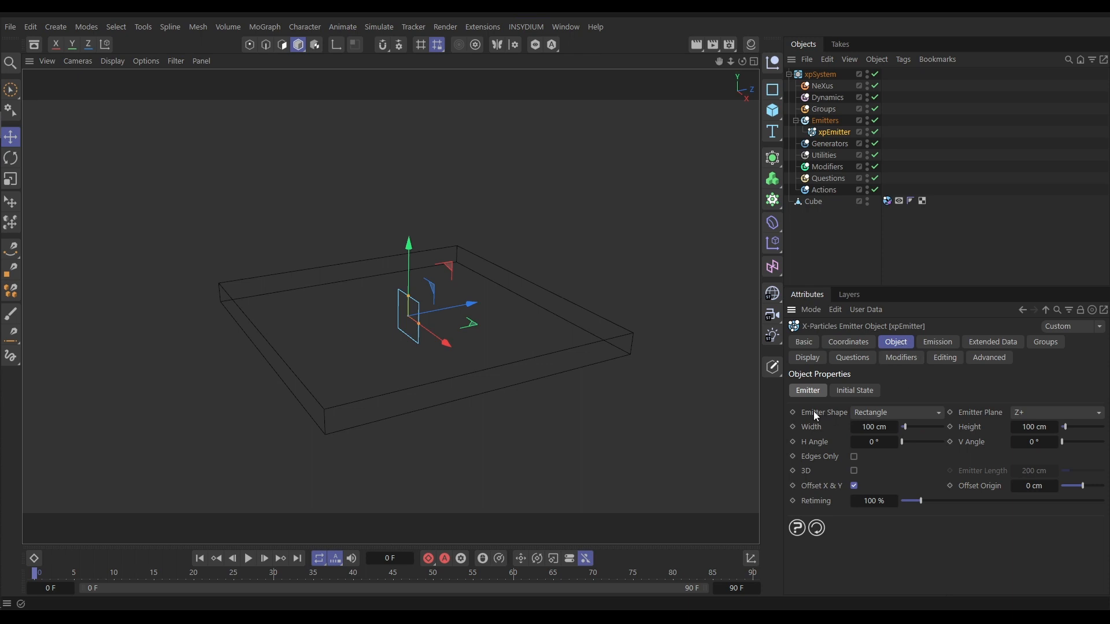
pyautogui.click(871, 414)
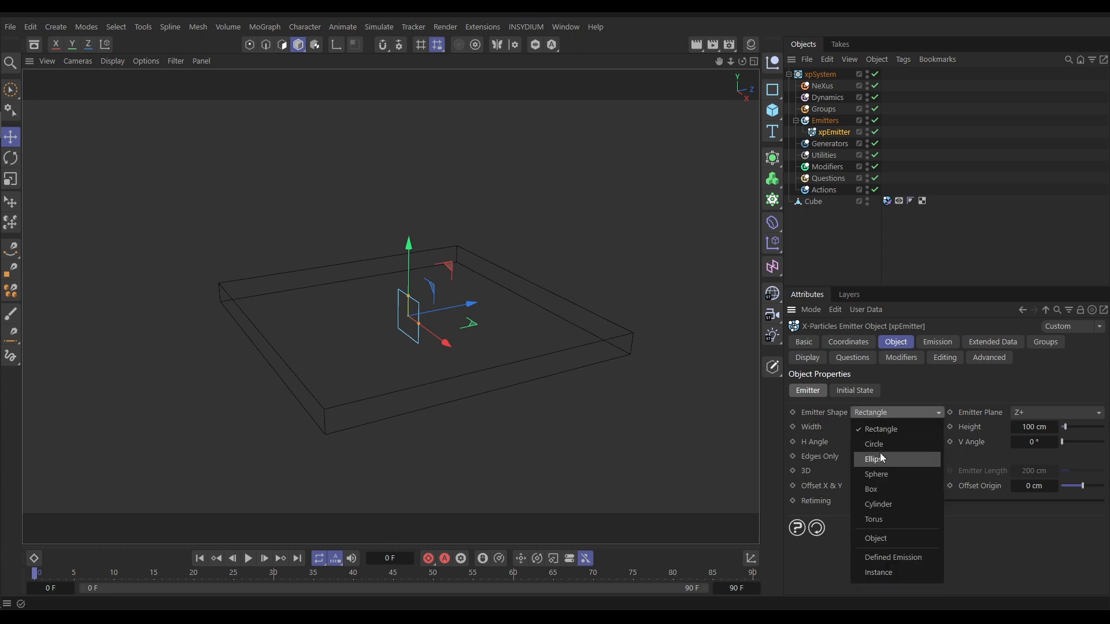
pyautogui.click(884, 488)
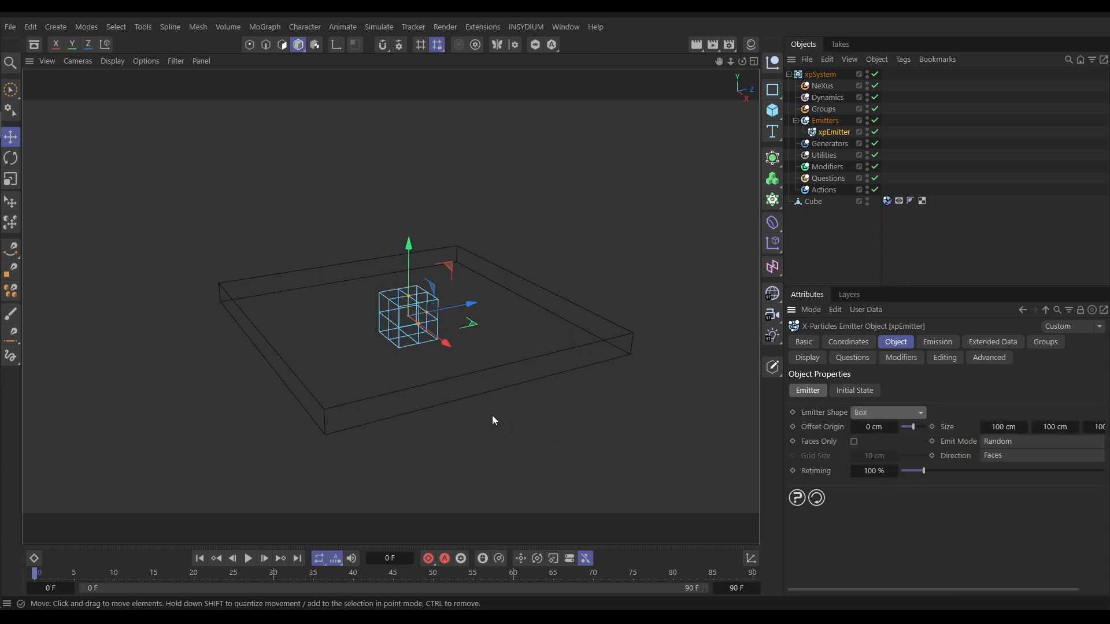
# - In the front view, resize the emitter box to about 696 cm in X and 44 cm in Y, just inside the tray
pyautogui.middleClick(426, 380)
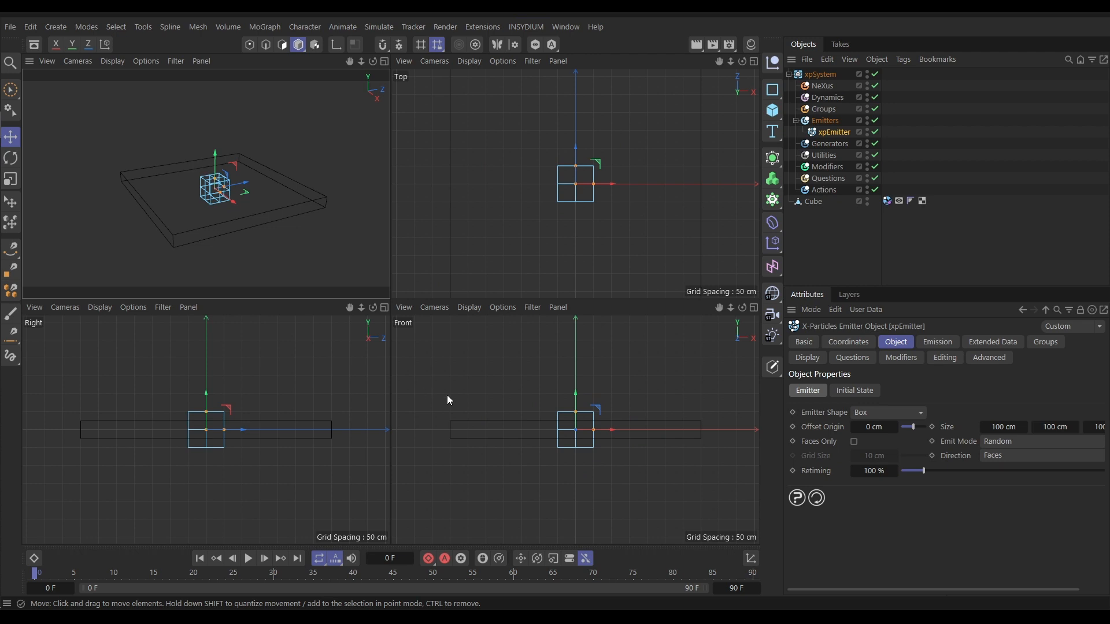
pyautogui.click(754, 308)
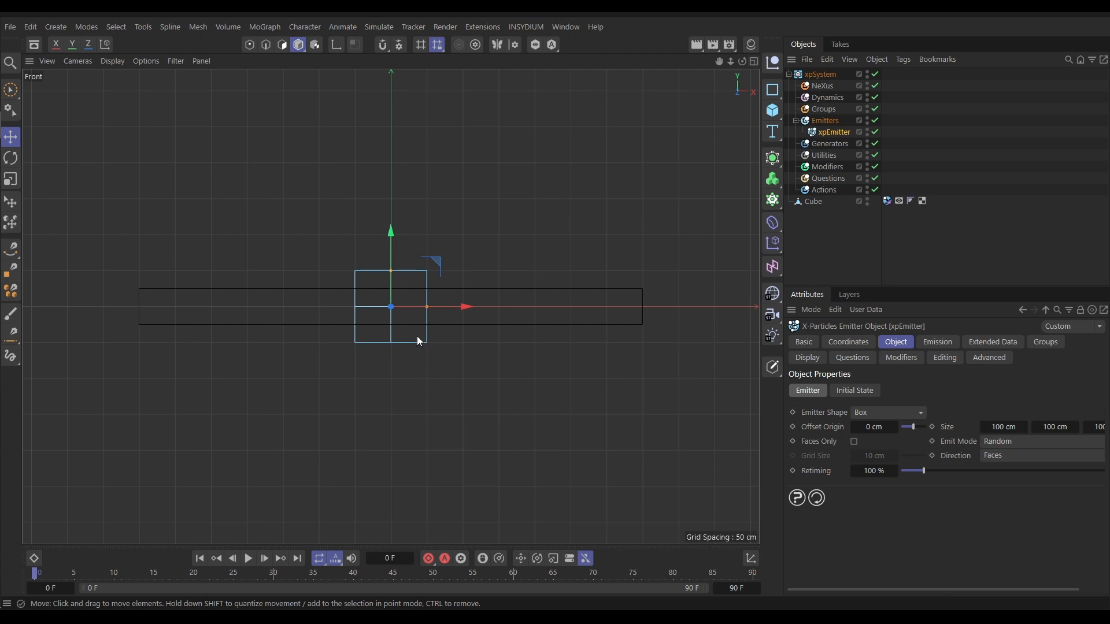
pyautogui.moveTo(428, 307); pyautogui.dragTo(639, 312)
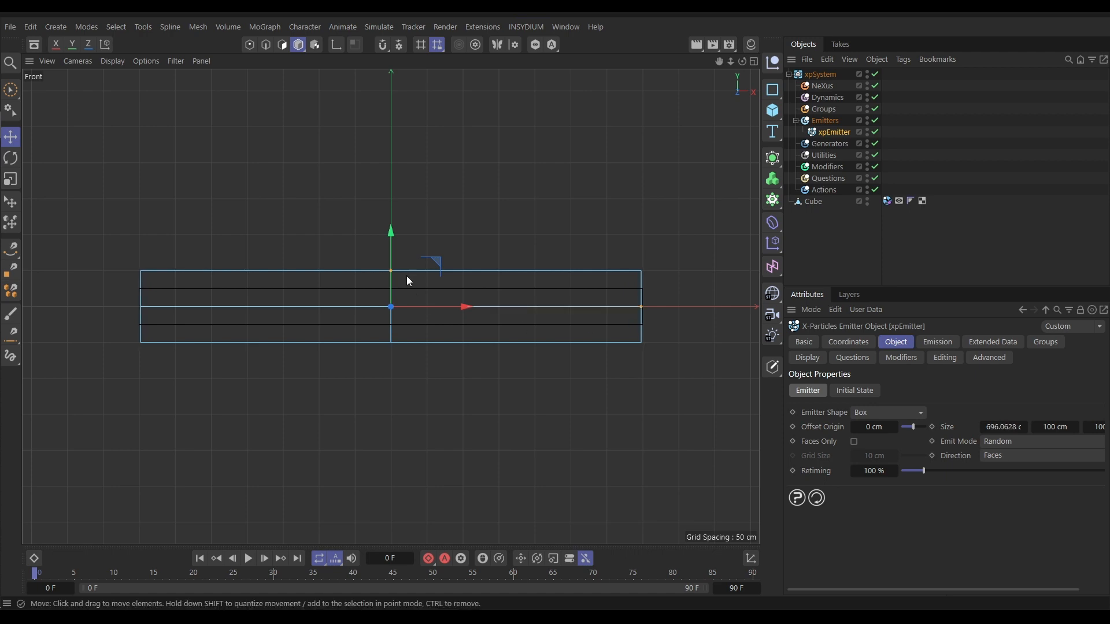
pyautogui.moveTo(391, 270); pyautogui.dragTo(395, 296)
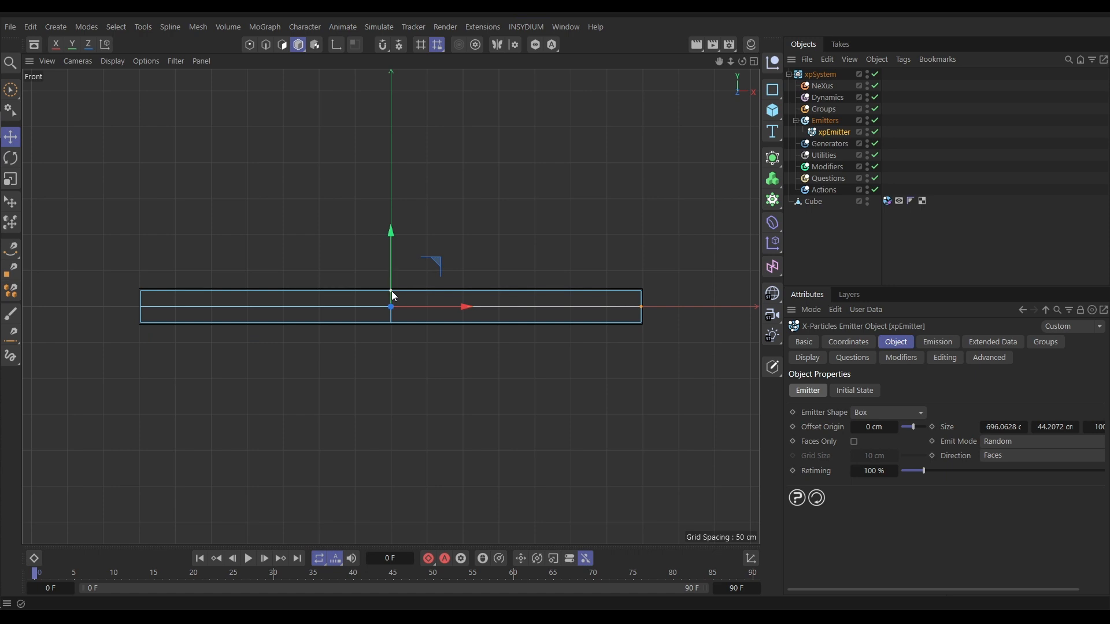
# - In the right view, extend the emitter box to about 694 cm in Z, just inside the tray walls
pyautogui.middleClick(386, 248)
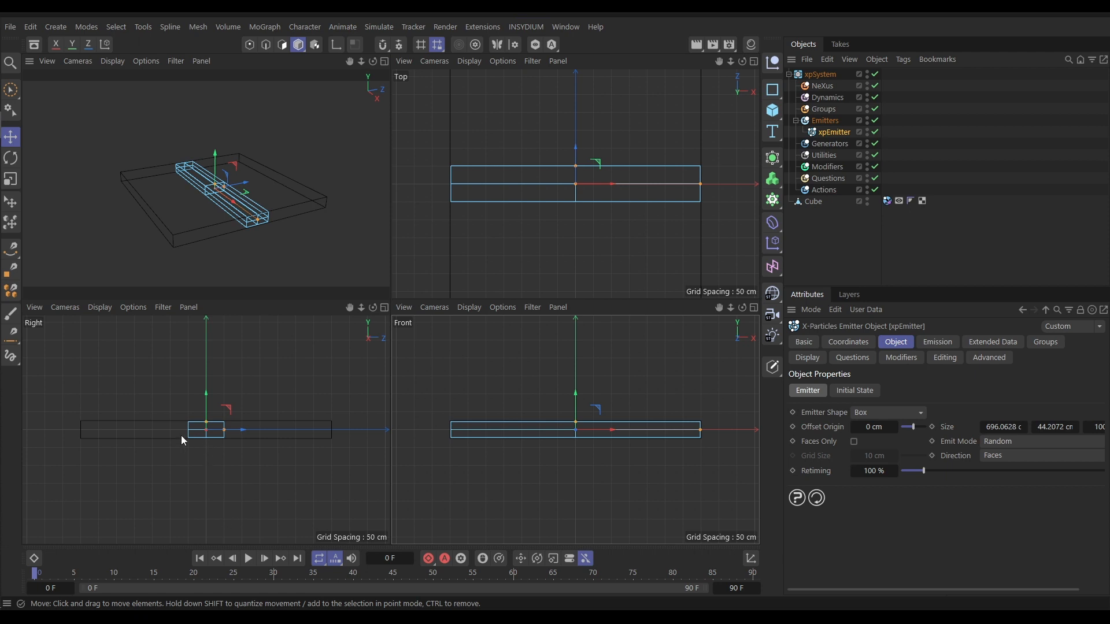
pyautogui.click(384, 307)
pyautogui.moveTo(428, 307); pyautogui.dragTo(641, 317)
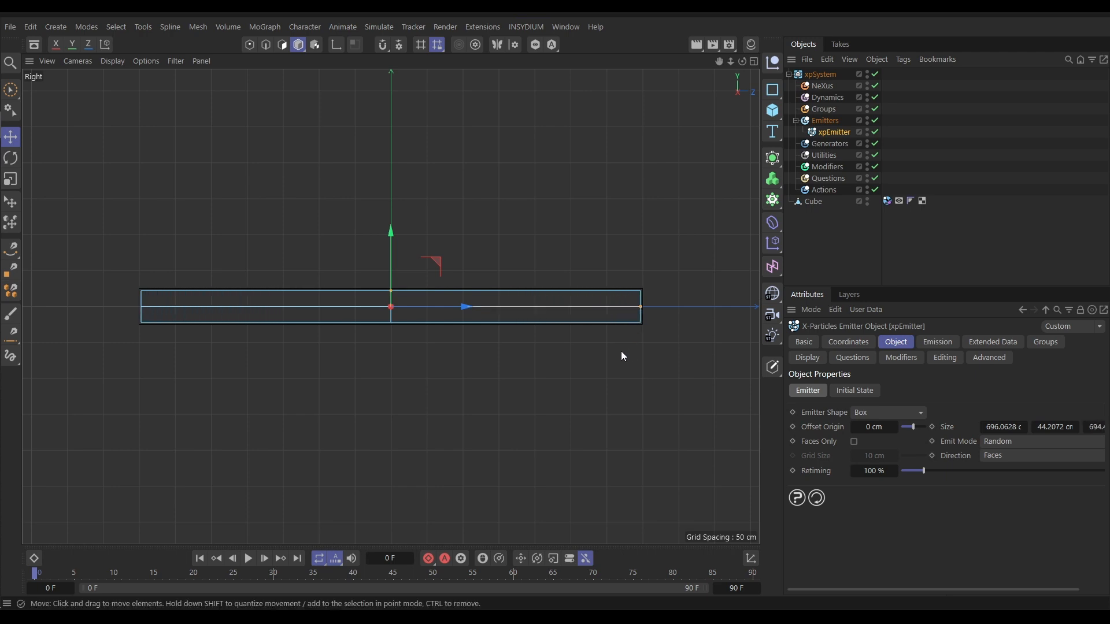
# - Set the xpEmitter's emission to Shot with the Hexagonal shot type
pyautogui.press('F1')
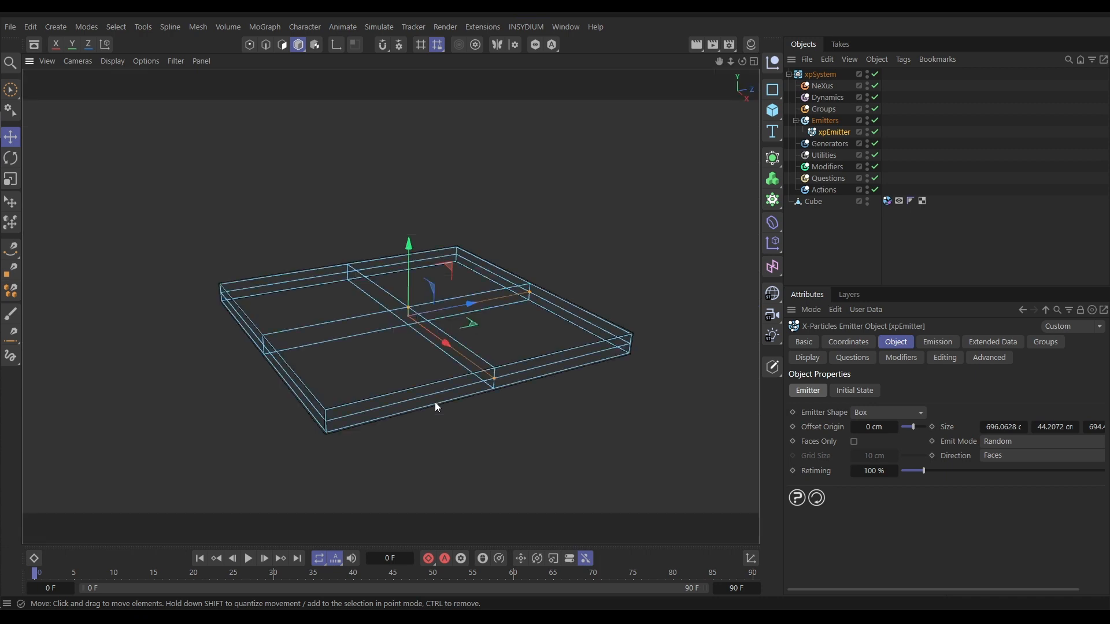
pyautogui.keyDown('alt'); pyautogui.moveTo(438, 375); pyautogui.dragTo(402, 385); pyautogui.keyUp('alt')
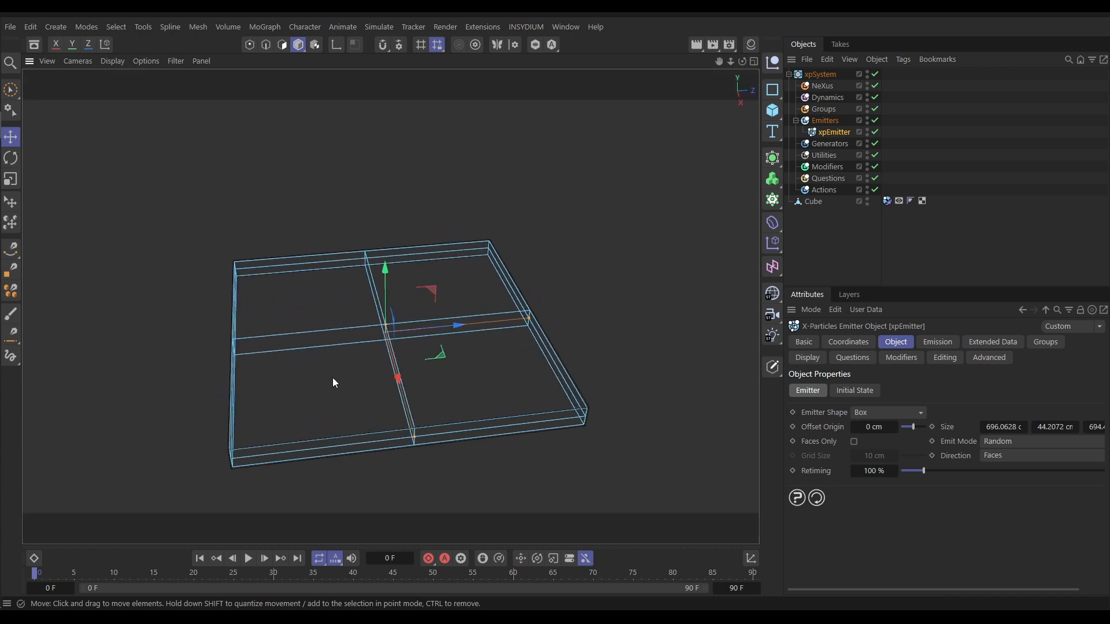
pyautogui.keyDown('alt'); pyautogui.moveTo(466, 373); pyautogui.dragTo(491, 376); pyautogui.keyUp('alt')
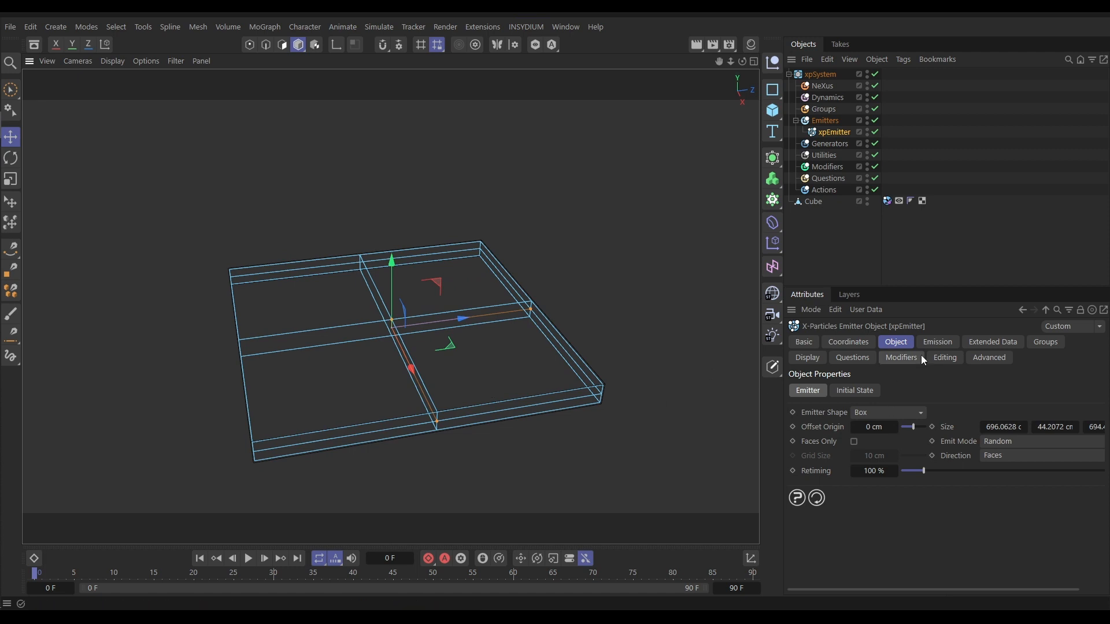
pyautogui.click(937, 343)
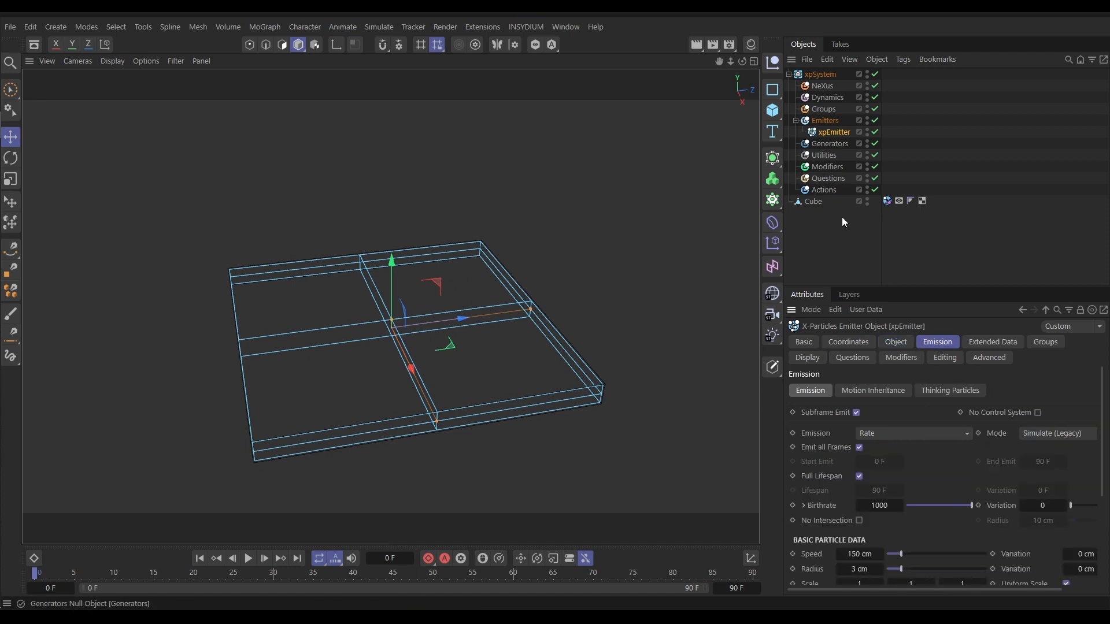
pyautogui.click(870, 432)
pyautogui.click(883, 478)
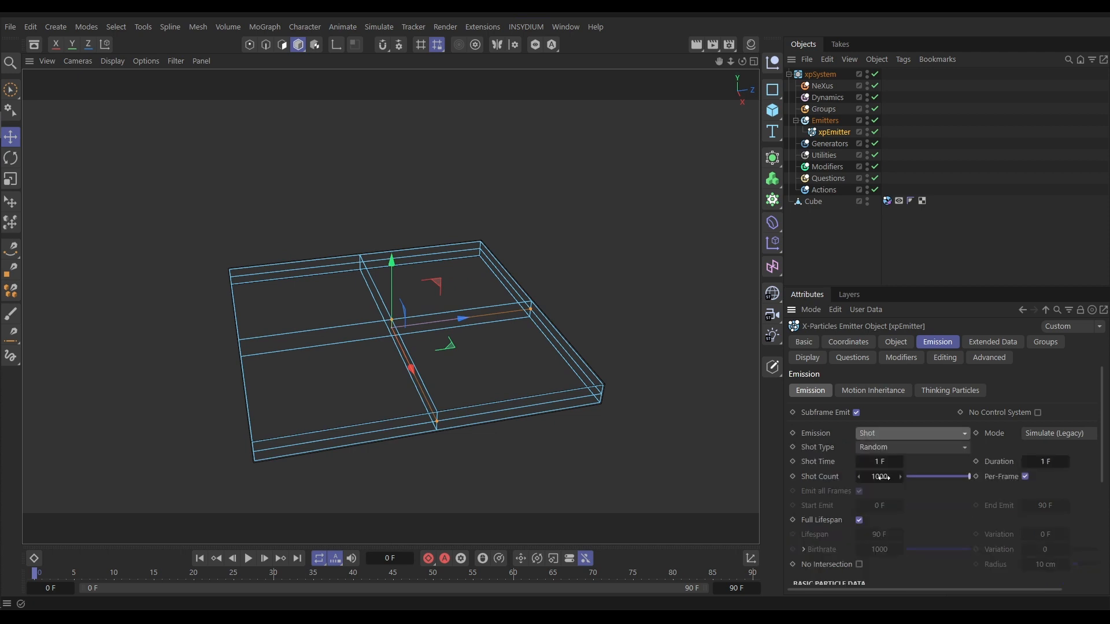
pyautogui.click(877, 446)
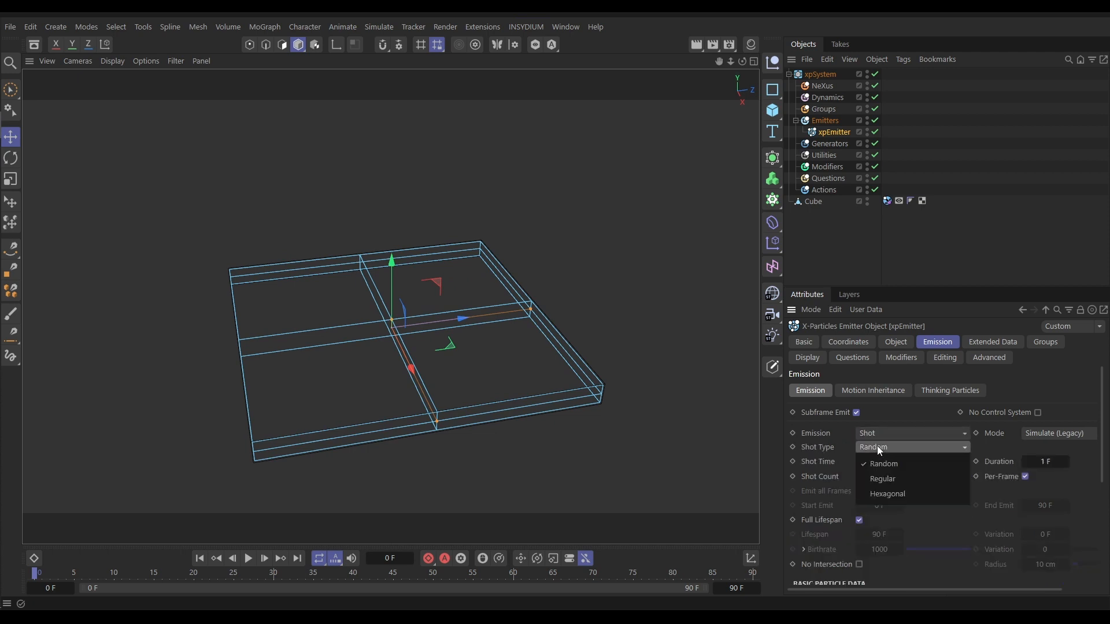
pyautogui.click(888, 496)
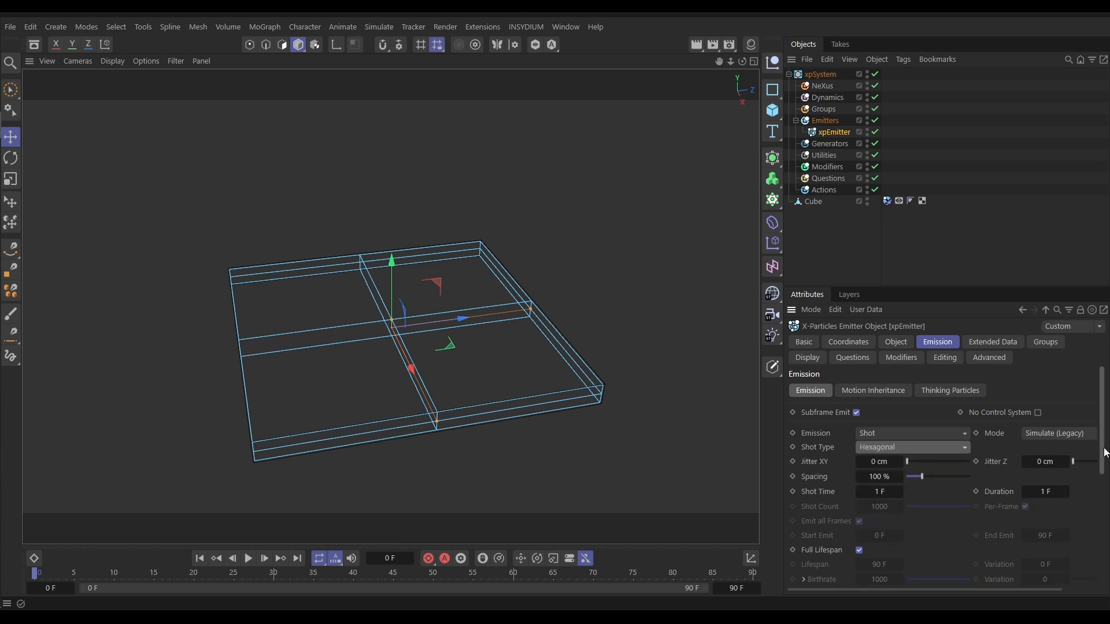
# - Set the emitted particles' speed to 0 cm and radius to 2 cm, check the shot one frame in, and return to frame 0
pyautogui.scroll(-5, 848, 408)
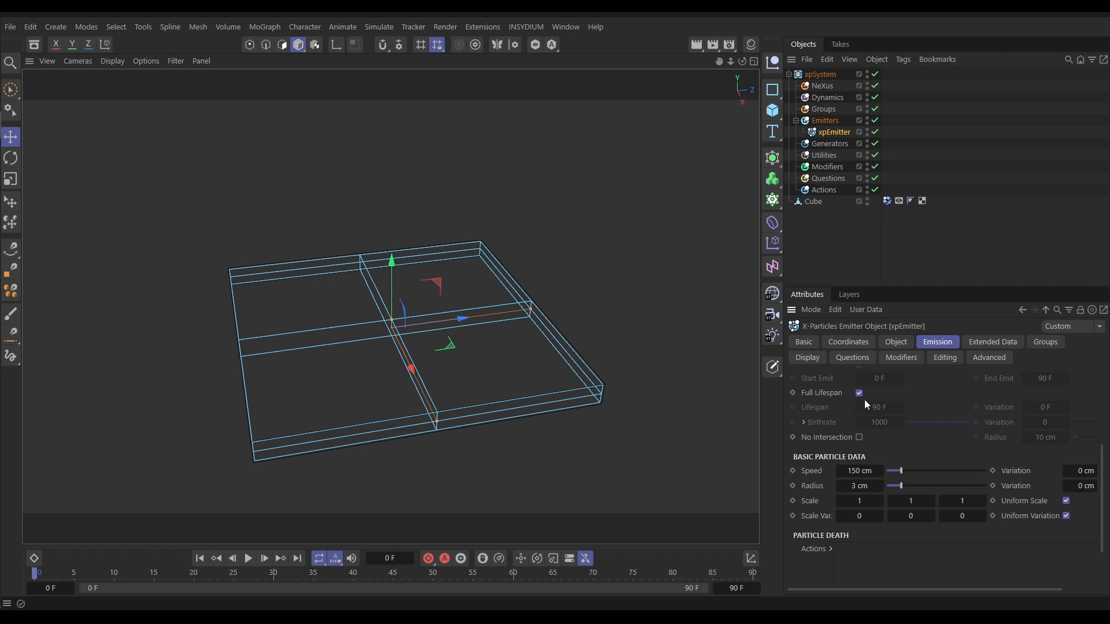
pyautogui.click(860, 471)
pyautogui.write('0')
pyautogui.press('Return')
pyautogui.click(860, 486)
pyautogui.write('2')
pyautogui.press('Return')
pyautogui.click(265, 559)
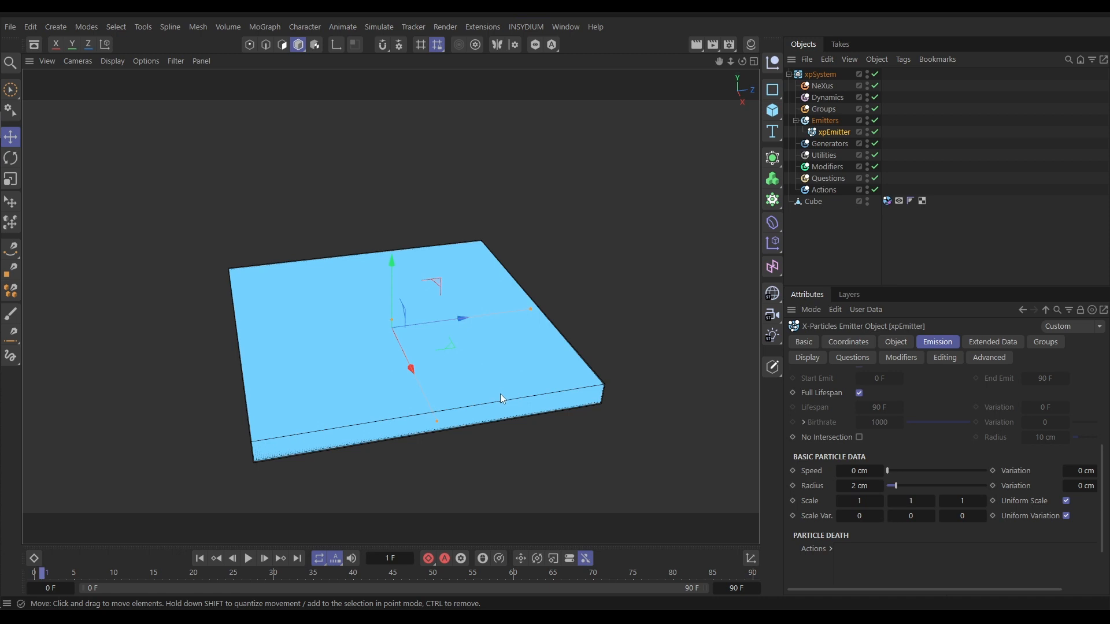
pyautogui.click(200, 559)
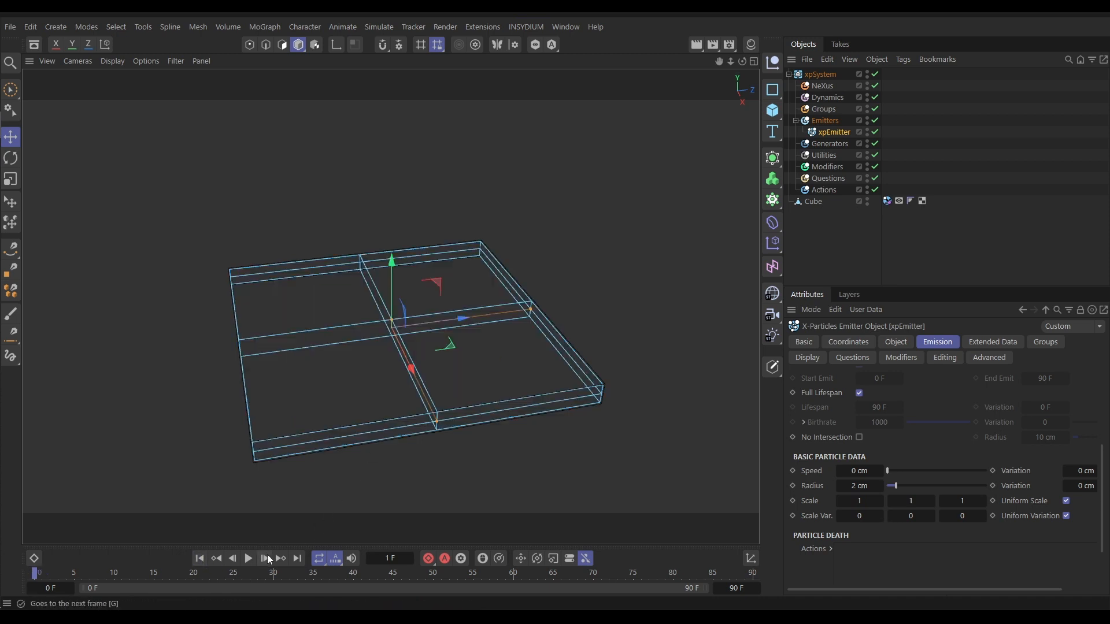
# - Set the emitter's particle Editor Display to Dots
pyautogui.click(804, 358)
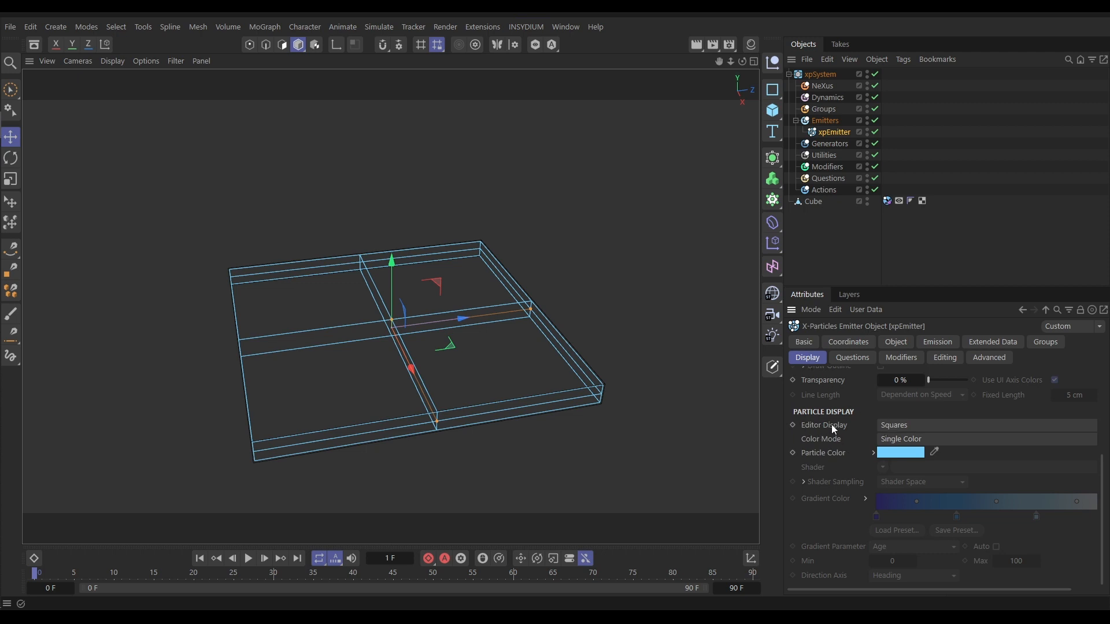
pyautogui.click(884, 425)
pyautogui.click(889, 198)
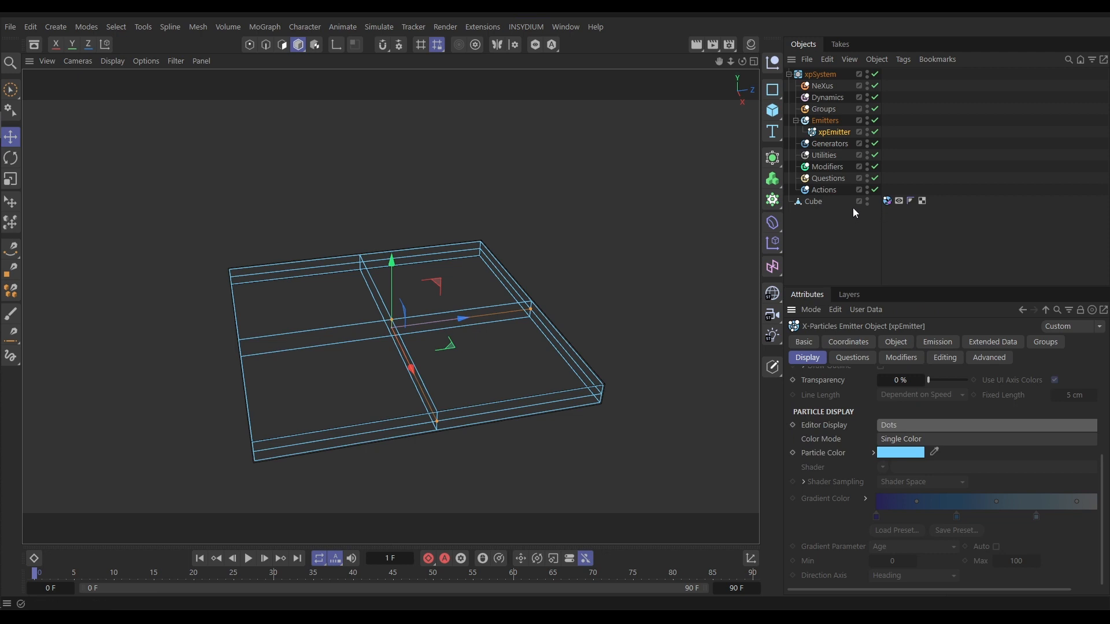
# - Add an nxGravity modifier to the NeXus folder and hide both its viewport icon and the emitter's box outline
pyautogui.click(823, 88)
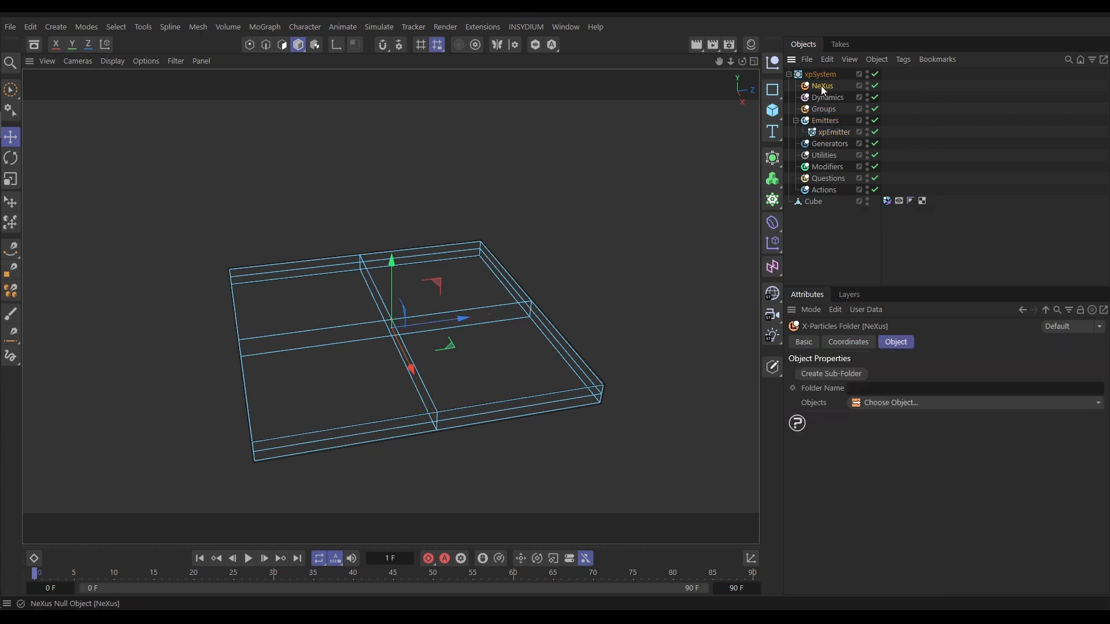
pyautogui.click(1098, 404)
pyautogui.click(898, 265)
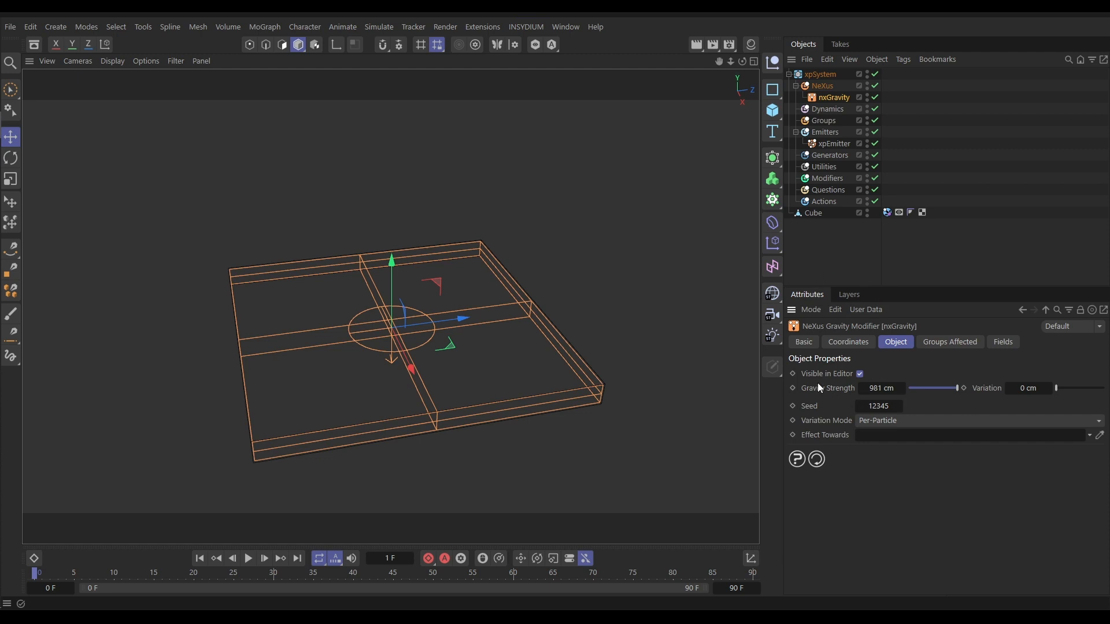
pyautogui.click(860, 375)
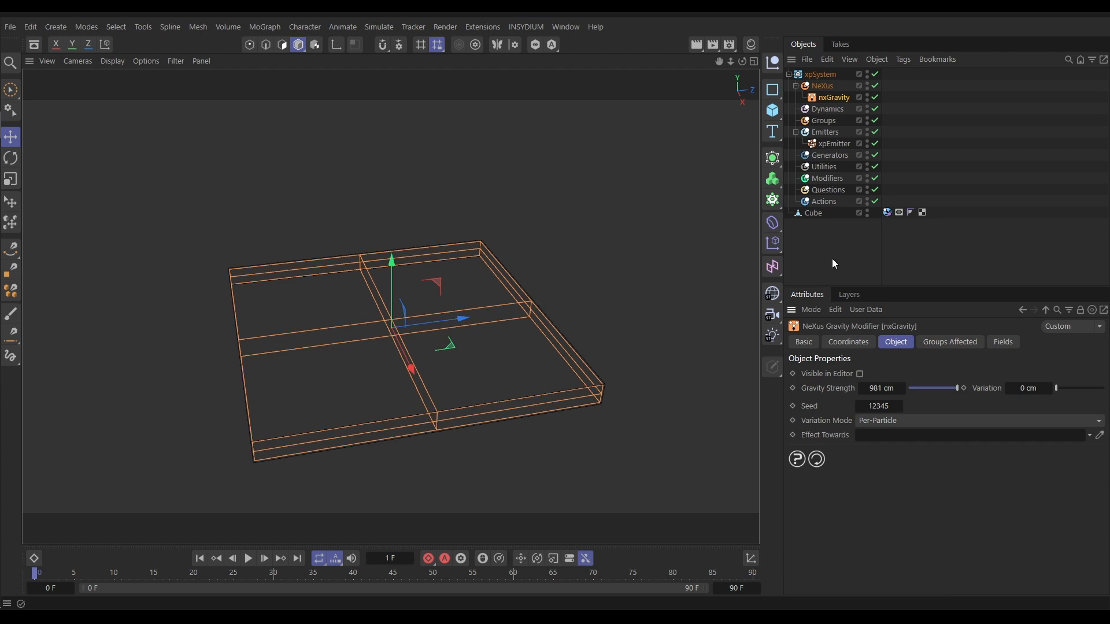
pyautogui.click(832, 144)
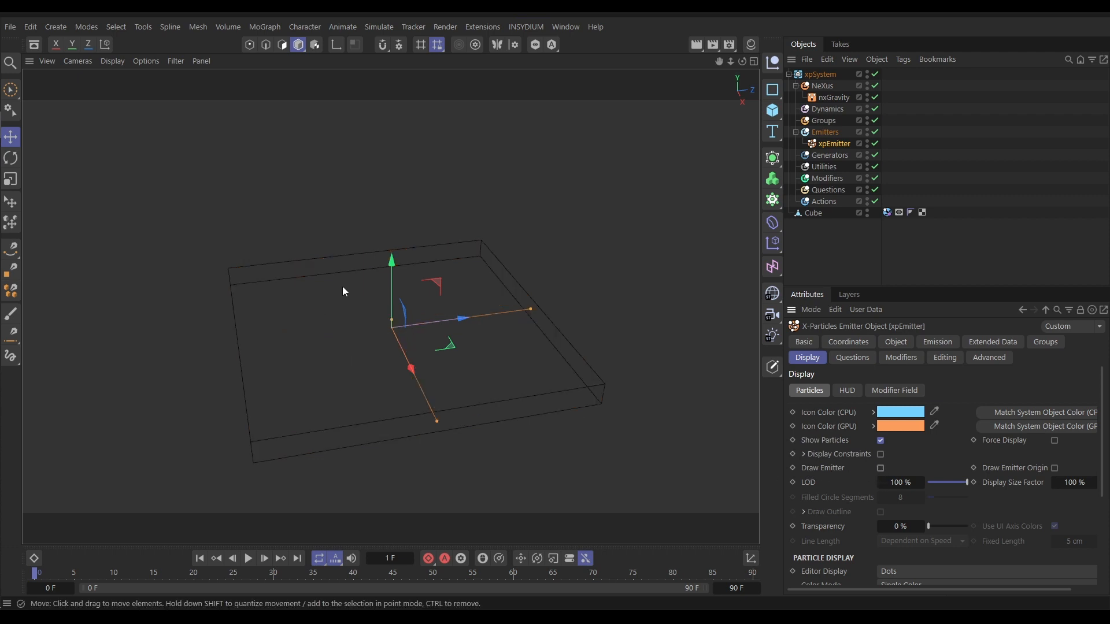
pyautogui.click(818, 248)
# - Add an nxFluids modifier using the SPH solver with 4 substeps, and play the simulation to about frame 31 to test it
pyautogui.click(824, 87)
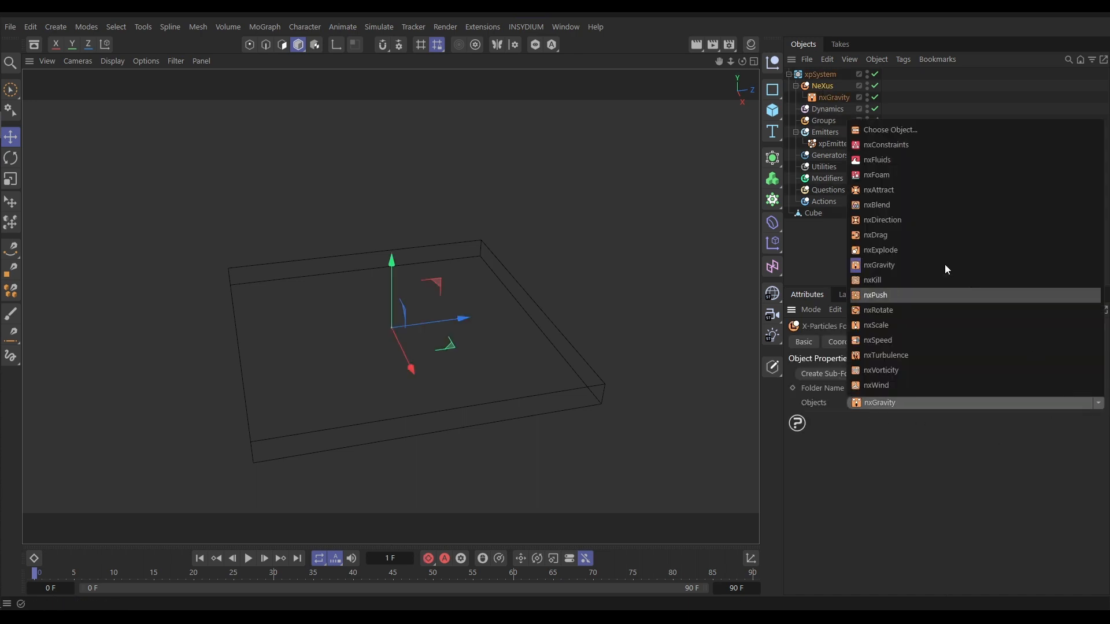
pyautogui.click(883, 160)
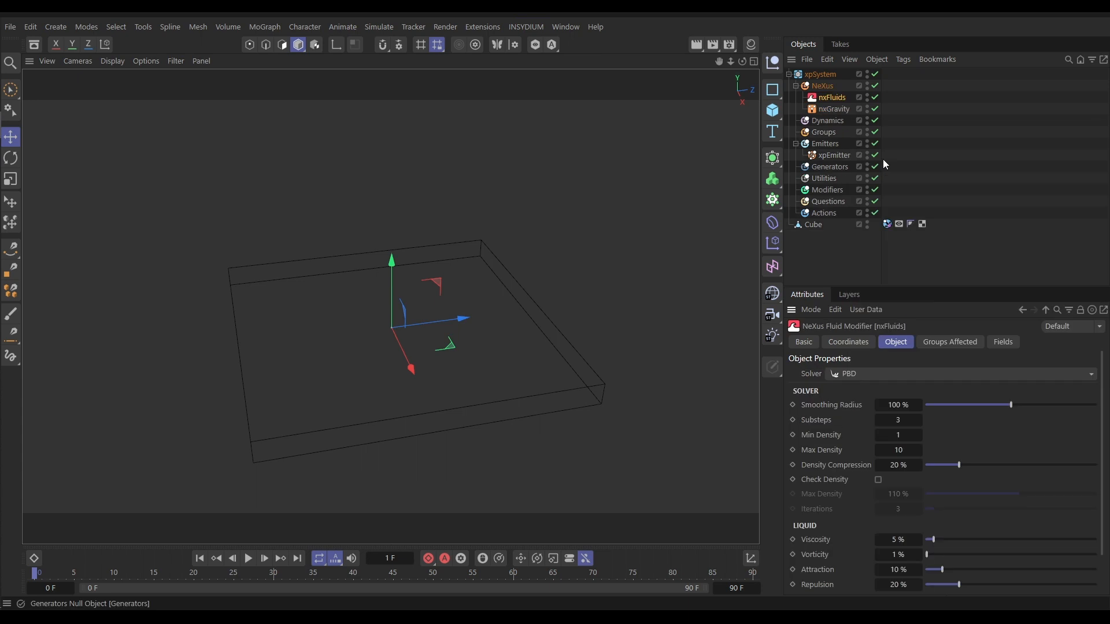
pyautogui.click(851, 374)
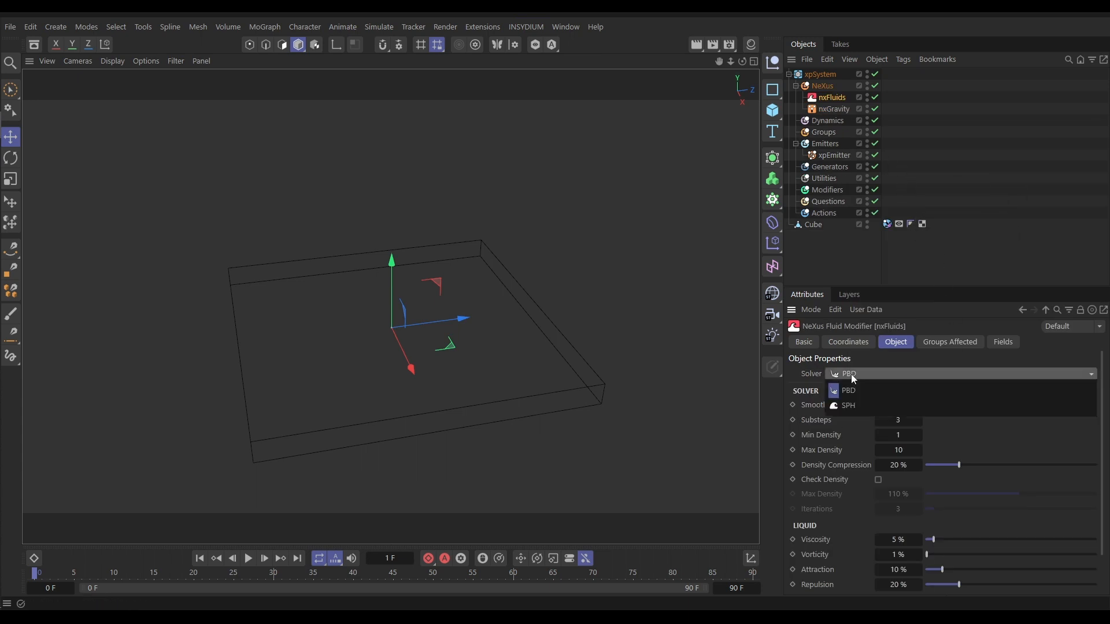
pyautogui.click(846, 407)
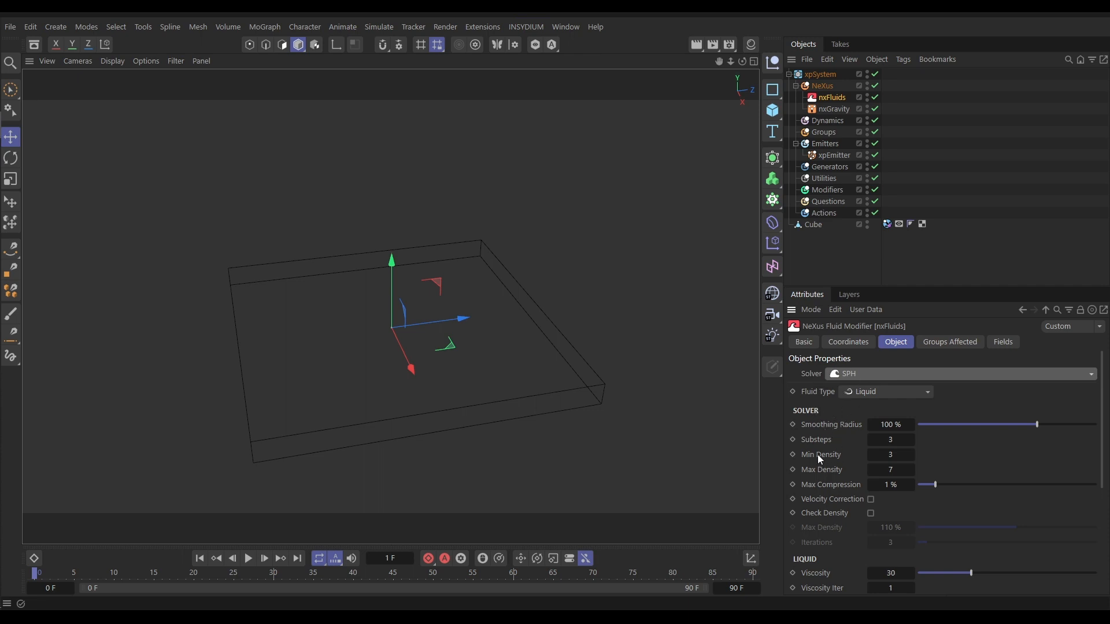
pyautogui.click(901, 445)
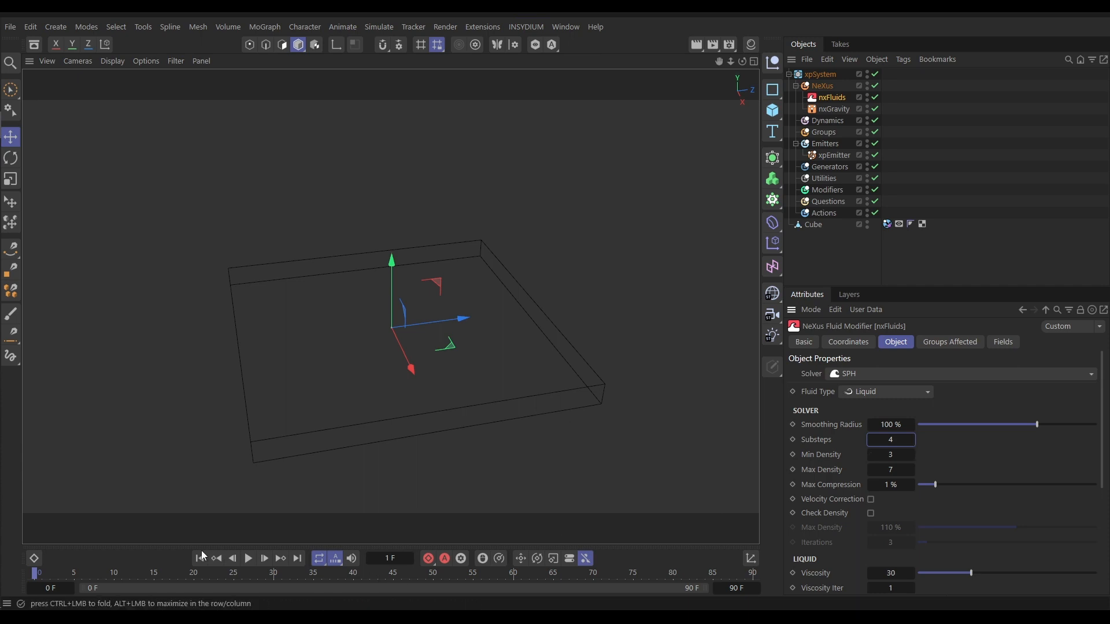
pyautogui.click(252, 559)
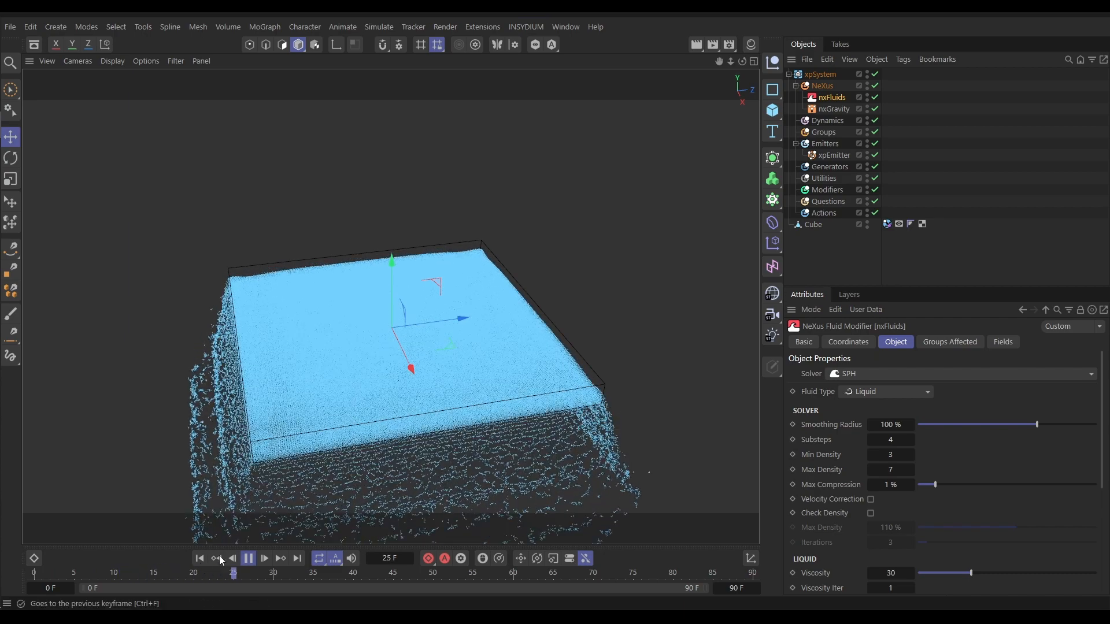
pyautogui.click(249, 559)
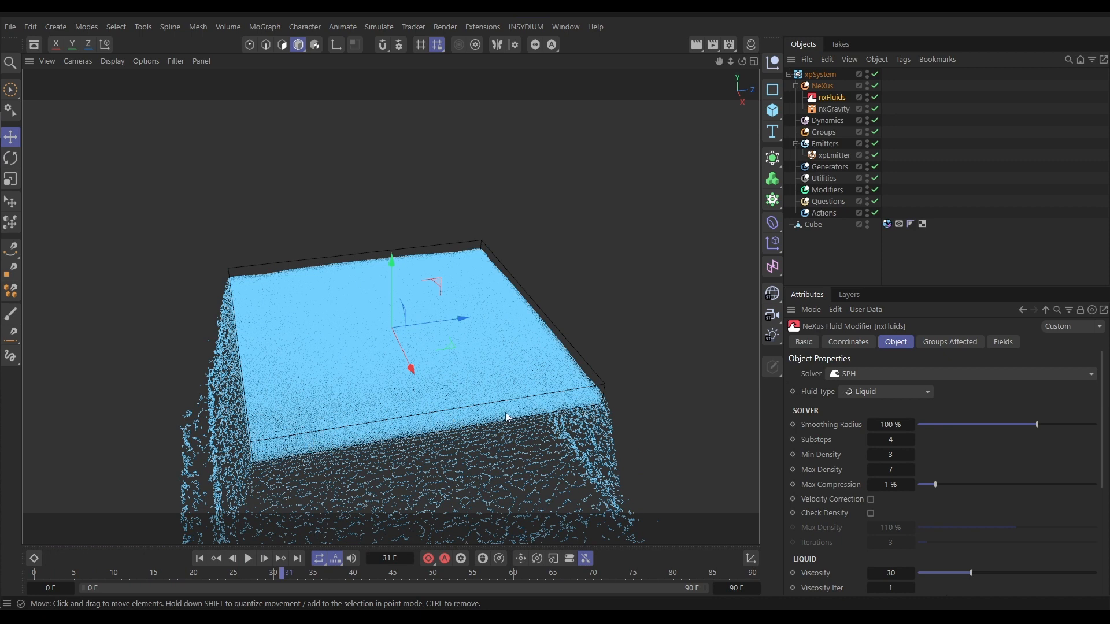
# - Set the collision Normals of the Cube's xpCollider tag to Inside
pyautogui.click(887, 225)
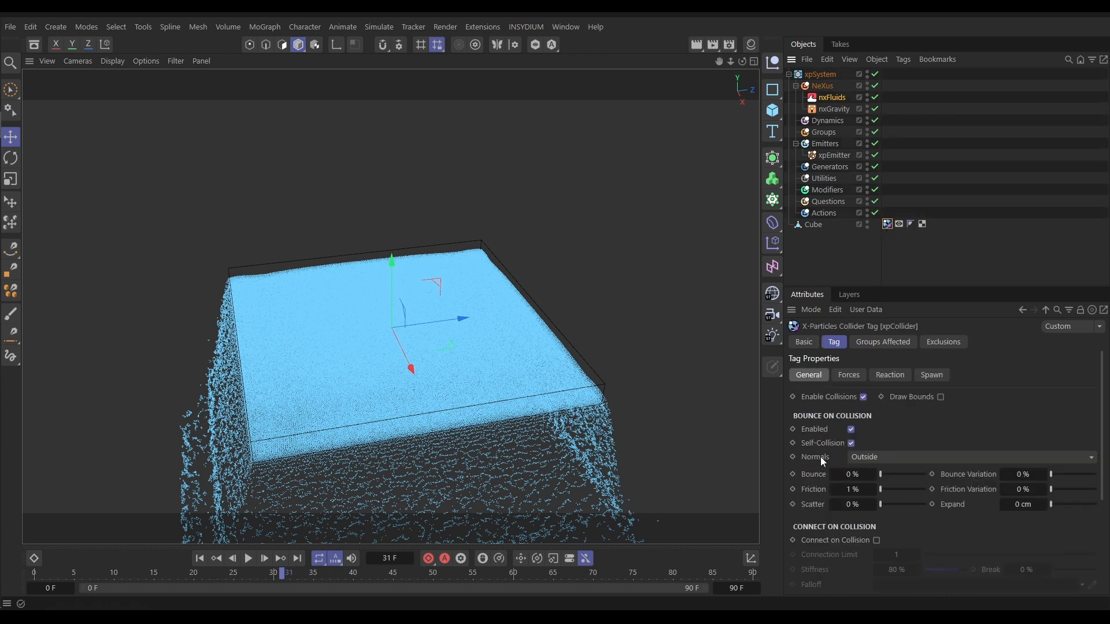
pyautogui.click(882, 456)
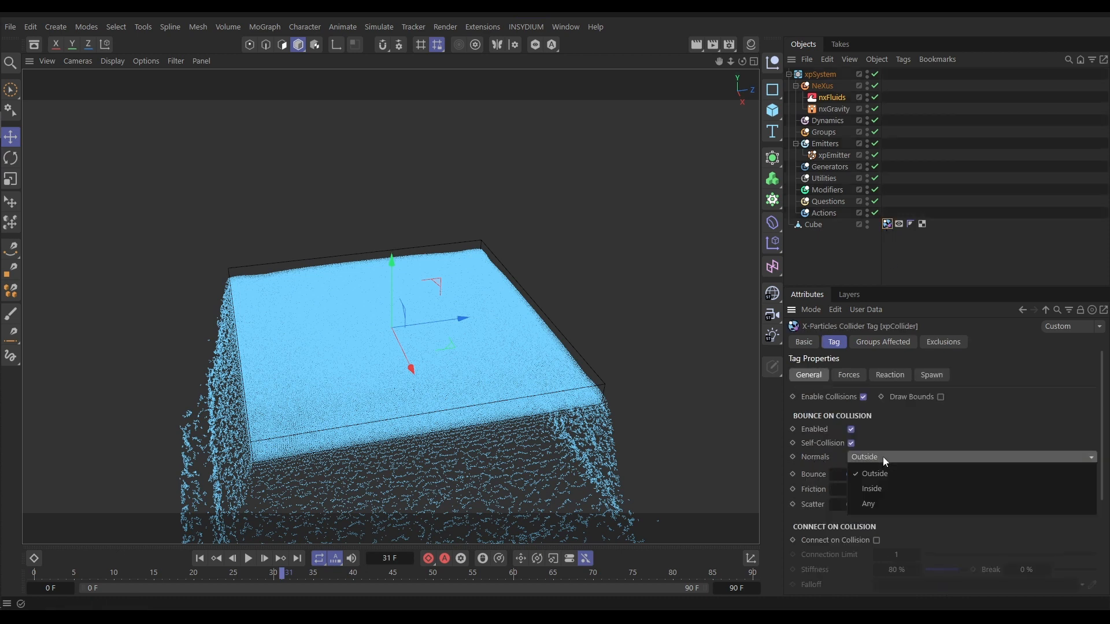
pyautogui.click(874, 489)
# - Replay the simulation from the start to about frame 33 and examine the fluid level in the tray from the side
pyautogui.click(200, 559)
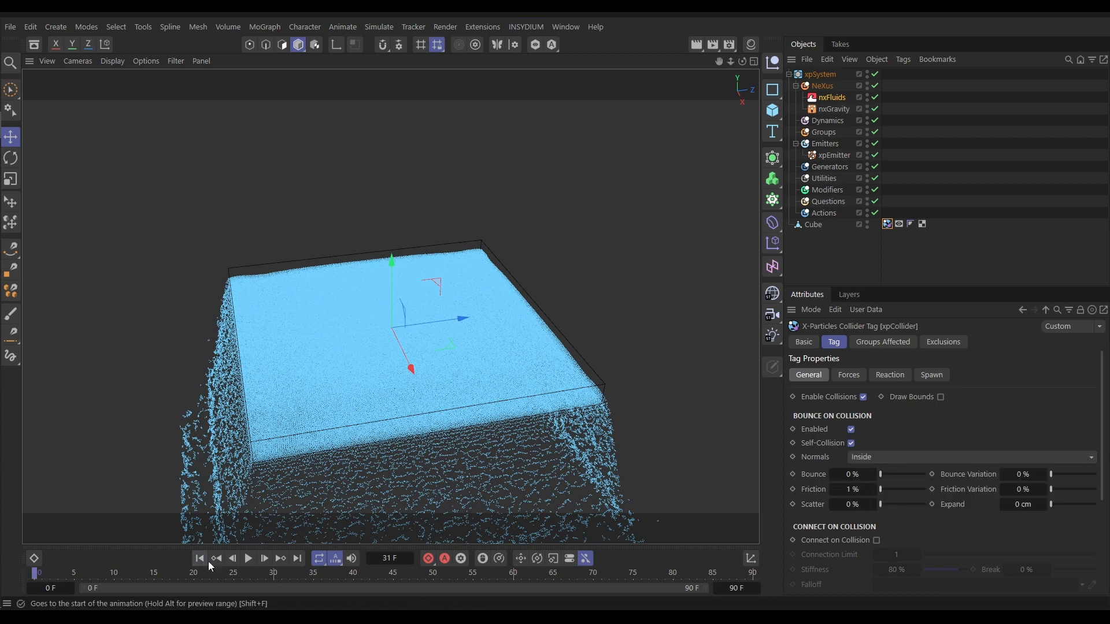
pyautogui.click(248, 558)
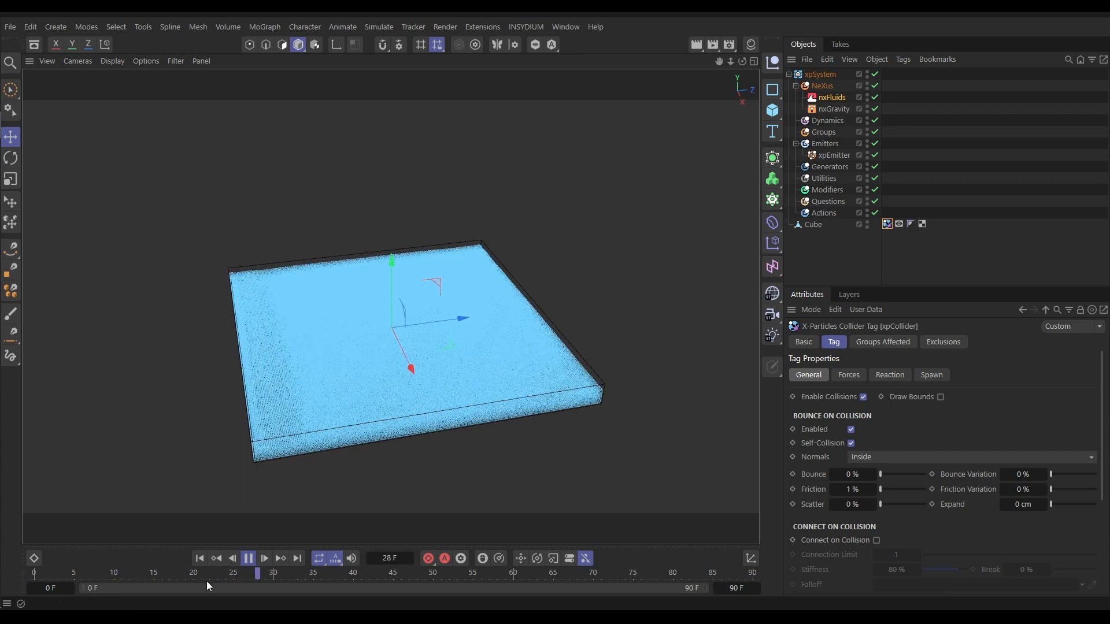
pyautogui.click(248, 558)
pyautogui.keyDown('alt'); pyautogui.moveTo(400, 396); pyautogui.dragTo(384, 277); pyautogui.keyUp('alt')
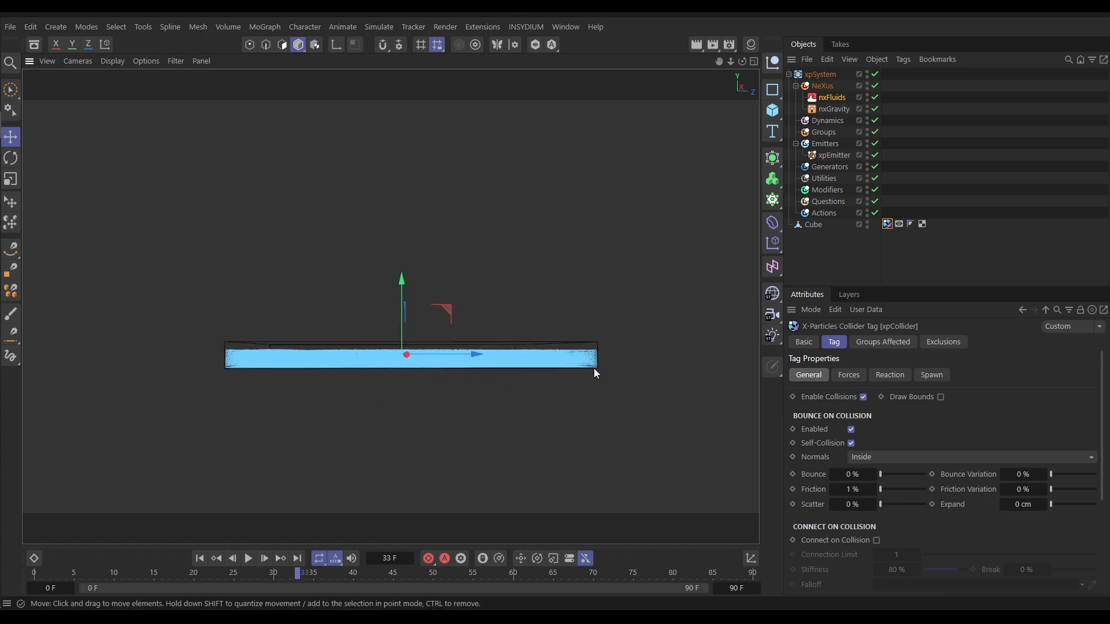
# - Turn Draw Emitter back on, rewind to frame 0, and flatten the emitter box to a little over a third of the tray's height
pyautogui.click(829, 157)
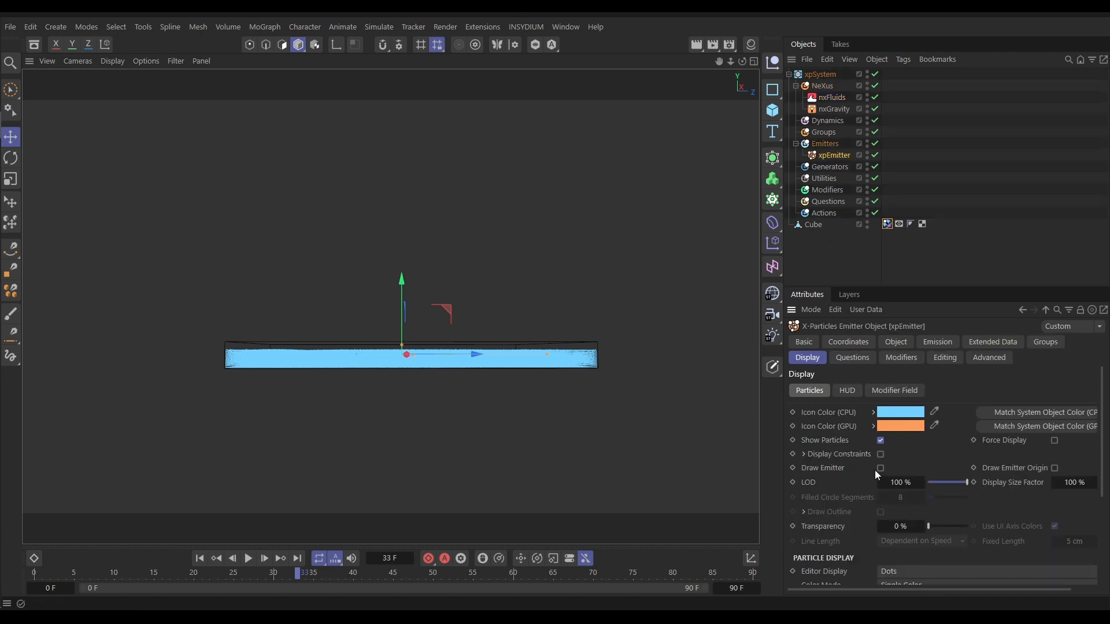
pyautogui.click(199, 558)
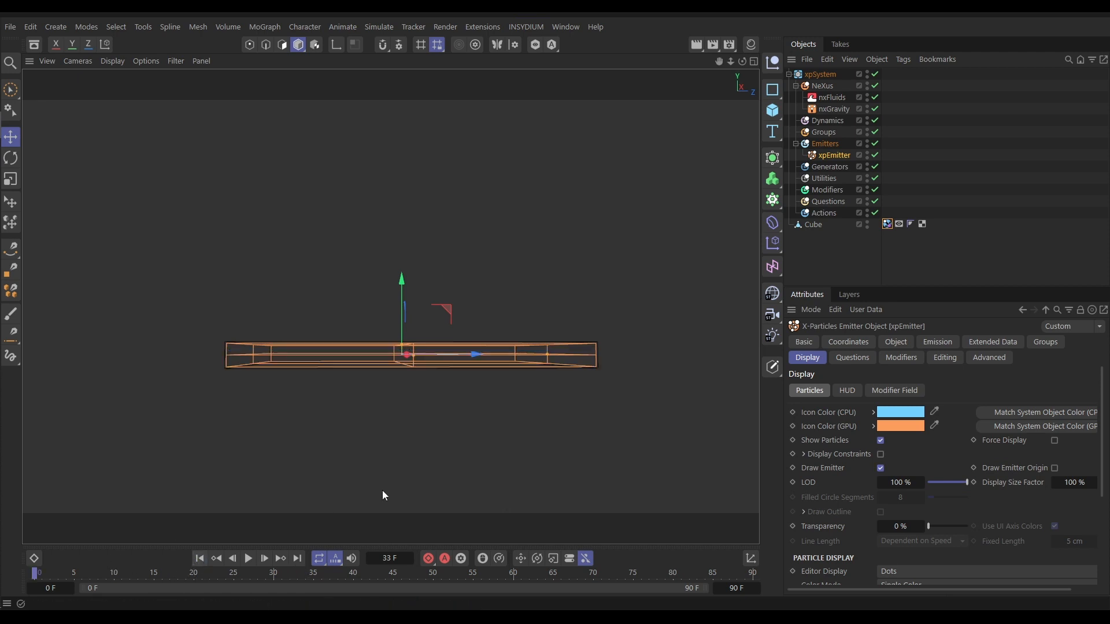
pyautogui.moveTo(414, 362)
pyautogui.keyDown('alt'); pyautogui.mouseDown()
pyautogui.moveTo(397, 359)
pyautogui.moveTo(403, 379)
pyautogui.mouseUp(); pyautogui.keyUp('alt')
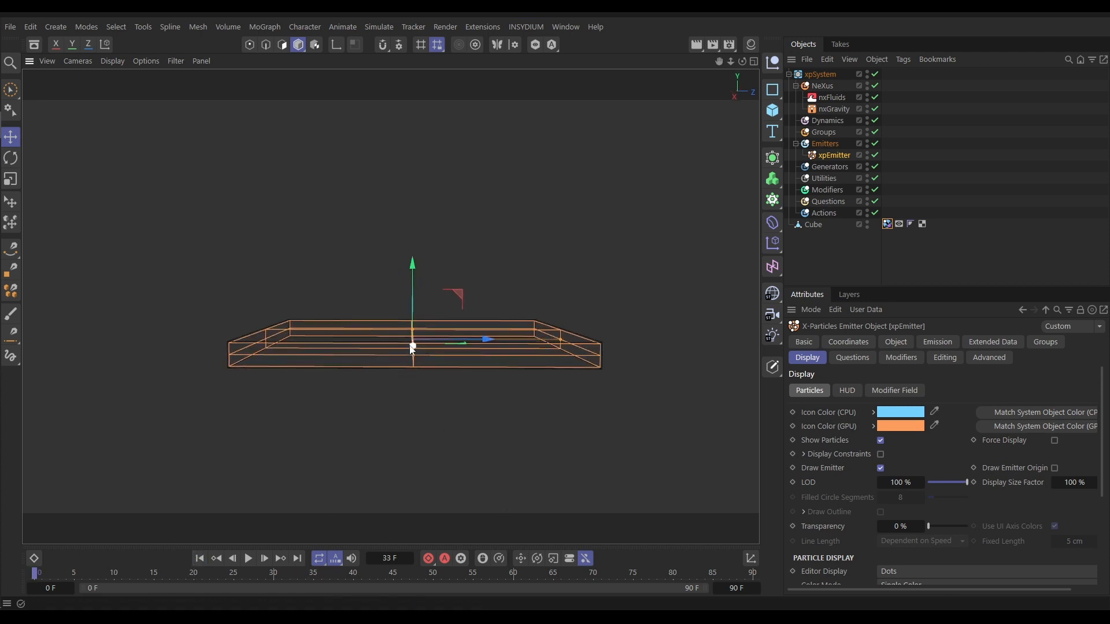
pyautogui.keyDown('alt'); pyautogui.moveTo(409, 345); pyautogui.dragTo(473, 348, button='right'); pyautogui.keyUp('alt')
pyautogui.moveTo(472, 348)
pyautogui.keyDown('alt'); pyautogui.mouseDown()
pyautogui.moveTo(446, 372)
pyautogui.moveTo(476, 360)
pyautogui.mouseUp(); pyautogui.keyUp('alt')
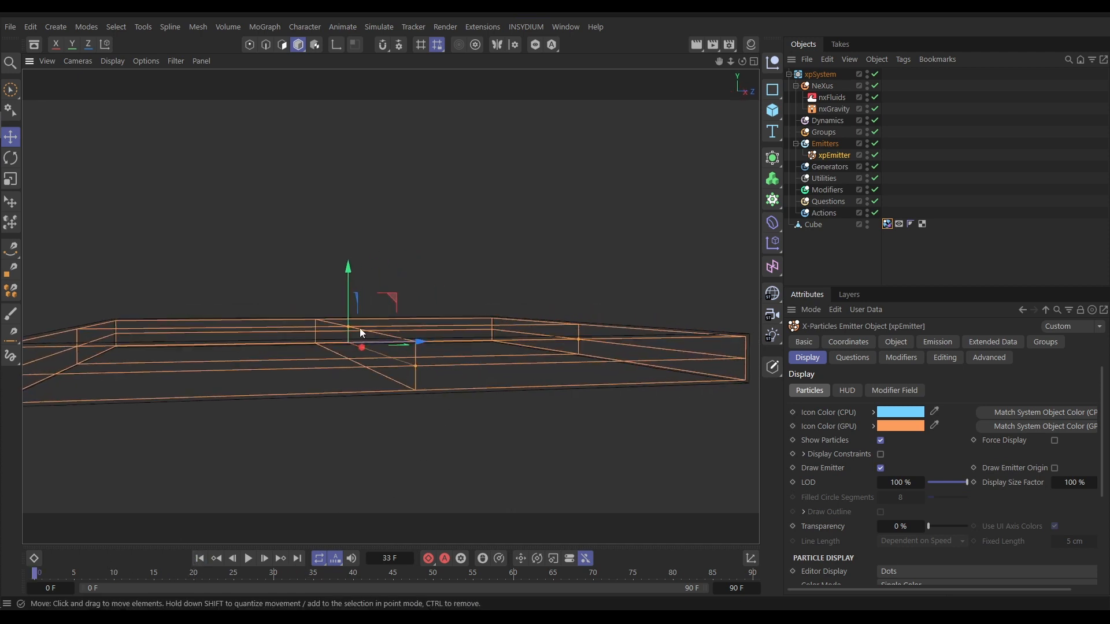
pyautogui.moveTo(349, 331); pyautogui.dragTo(372, 372)
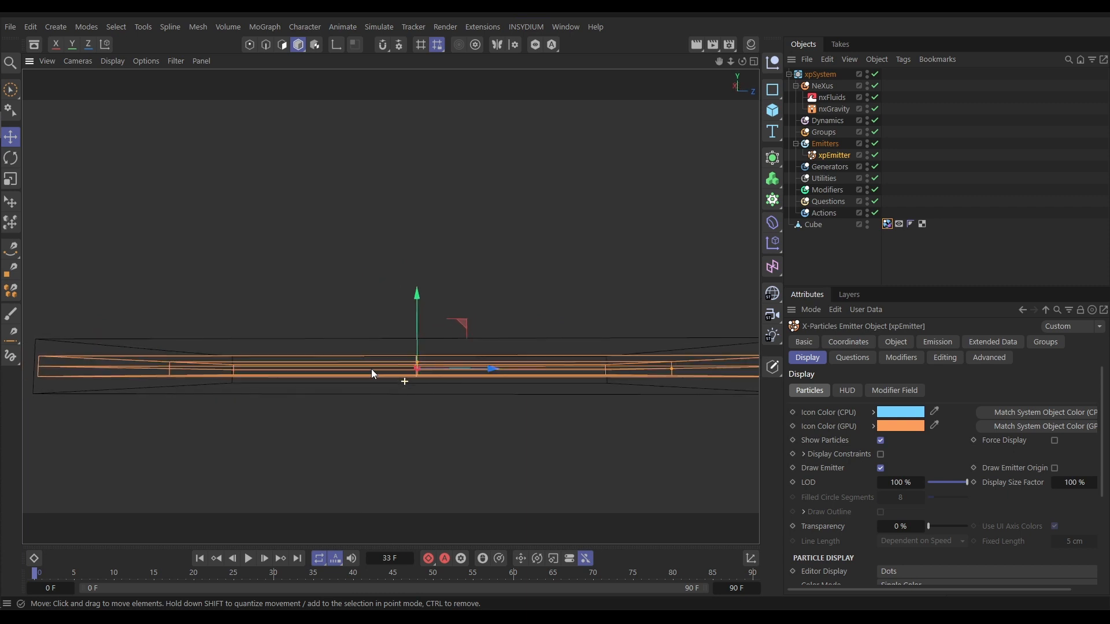
# - Lower the emitter box in the Front view until it sits just above the tray's floor, and return to the perspective view
pyautogui.middleClick(438, 445)
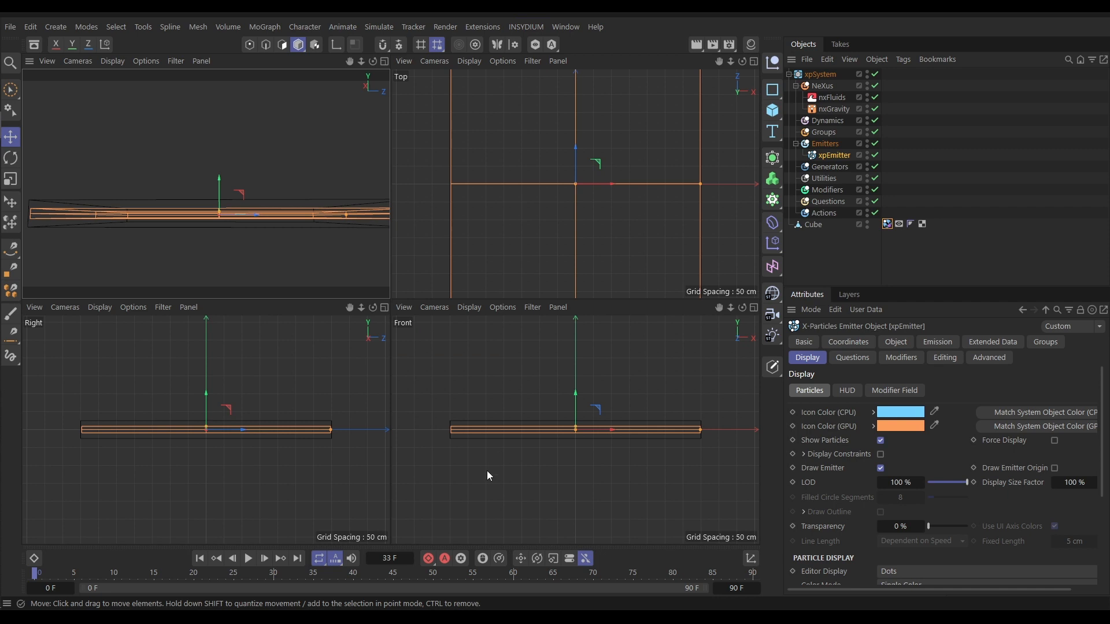
pyautogui.middleClick(703, 386)
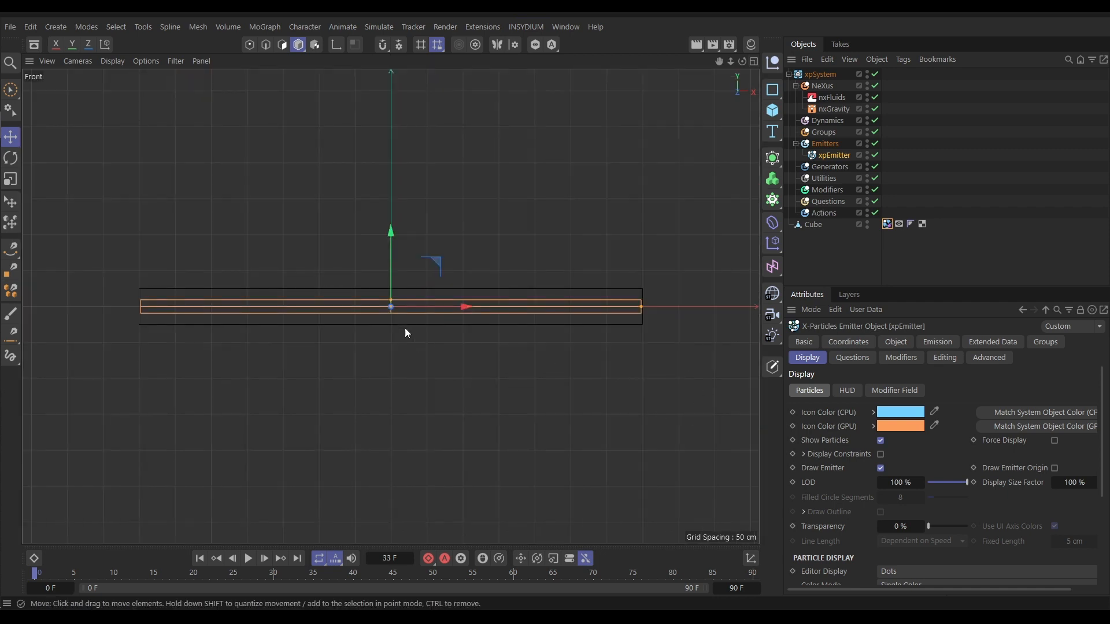
pyautogui.moveTo(391, 241); pyautogui.dragTo(391, 245)
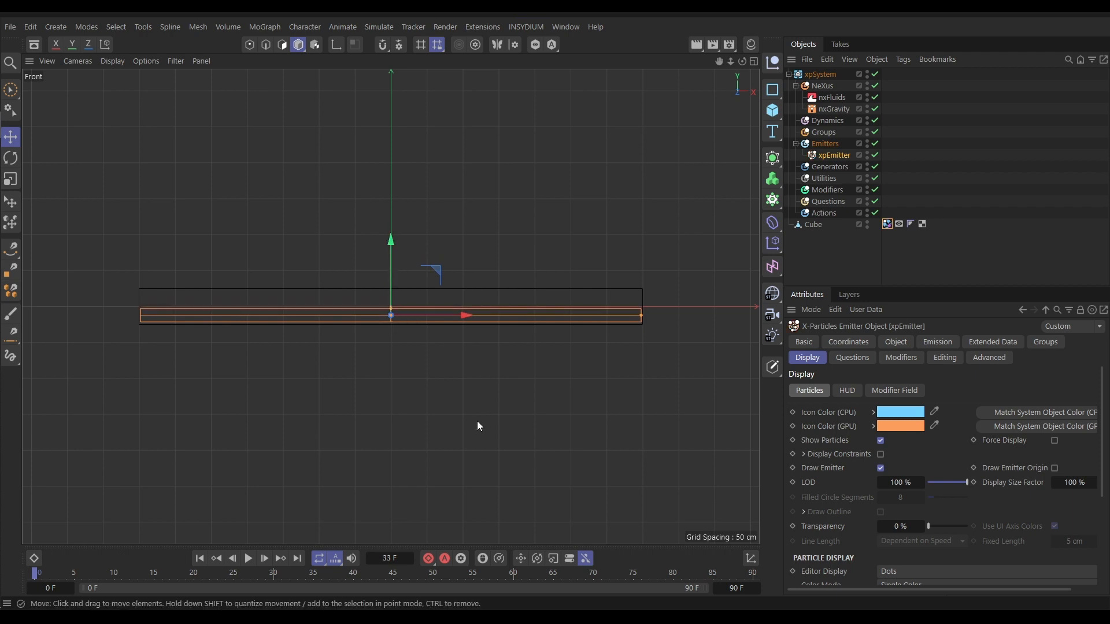
pyautogui.press('F1')
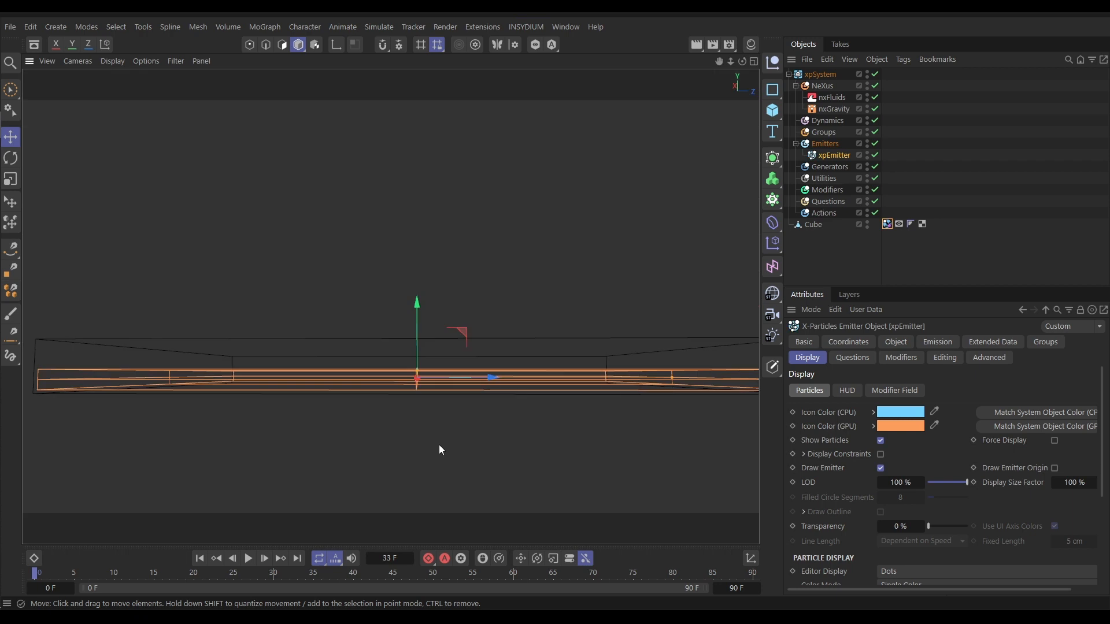
pyautogui.moveTo(438, 424)
pyautogui.keyDown('alt'); pyautogui.mouseDown()
pyautogui.moveTo(485, 421)
pyautogui.moveTo(446, 441)
pyautogui.moveTo(457, 433)
pyautogui.mouseUp(); pyautogui.keyUp('alt')
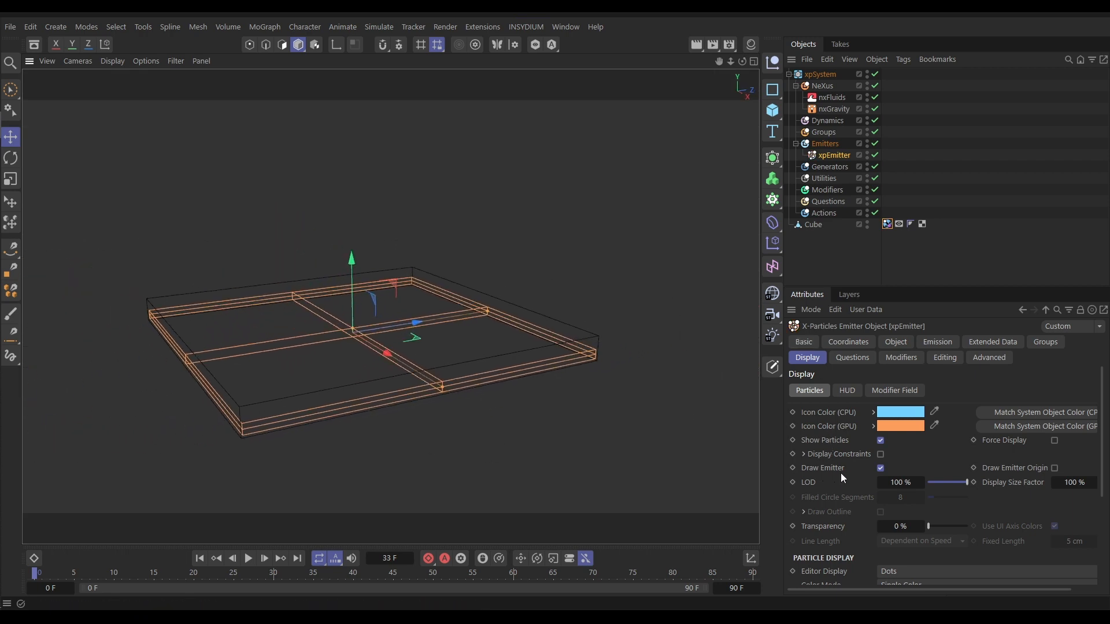
# - Turn off Draw Emitter and play the simulation from the start to about frame 57 to check the fluid level
pyautogui.click(881, 468)
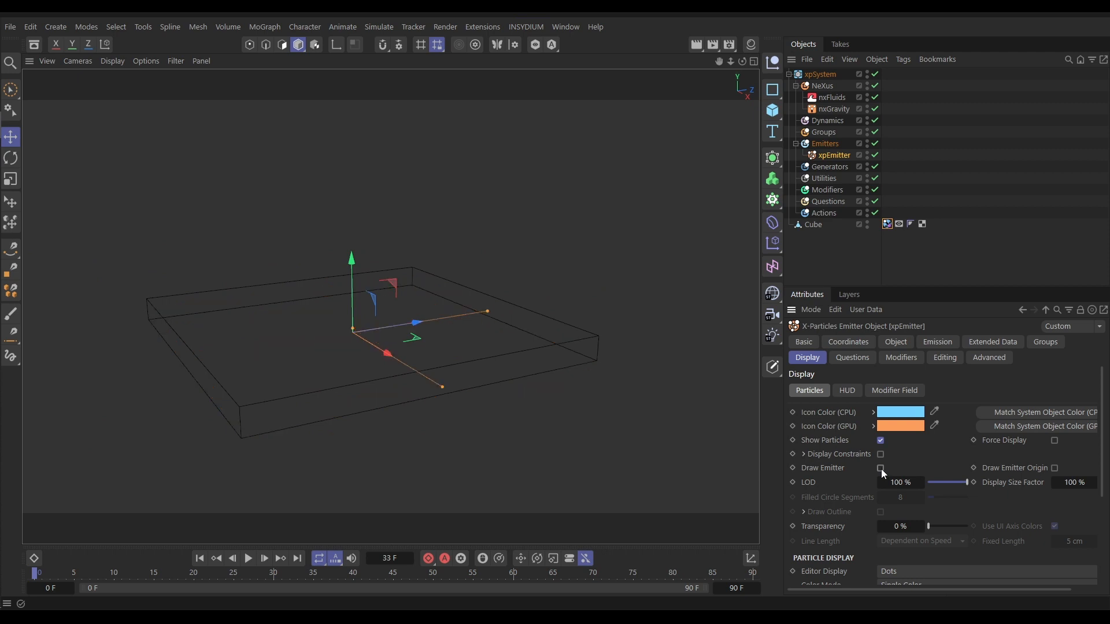
pyautogui.click(832, 262)
pyautogui.click(199, 559)
pyautogui.click(248, 558)
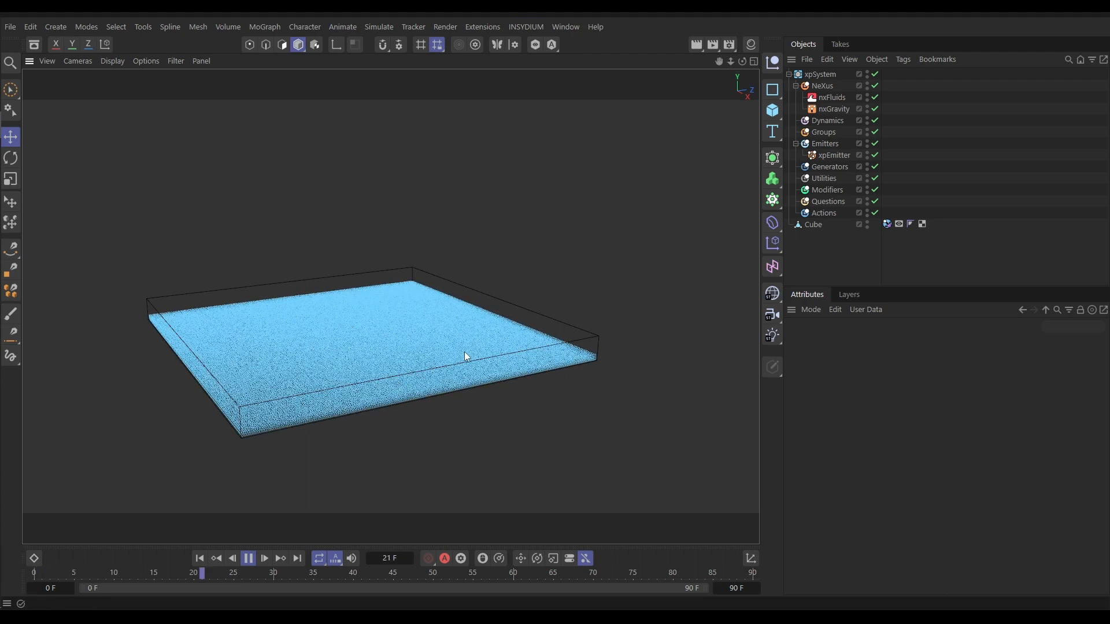
pyautogui.keyDown('alt'); pyautogui.moveTo(456, 360); pyautogui.dragTo(418, 346); pyautogui.keyUp('alt')
pyautogui.click(253, 561)
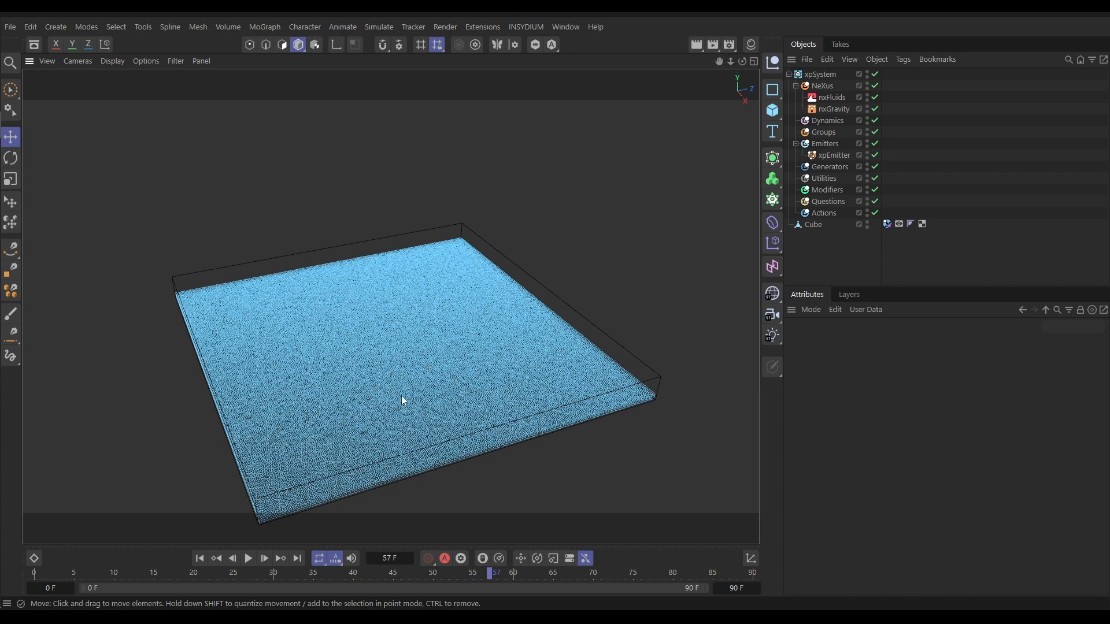
# - Rename the existing emitter as xpEmitter_Base
pyautogui.click(830, 155)
pyautogui.click(804, 341)
pyautogui.click(918, 408)
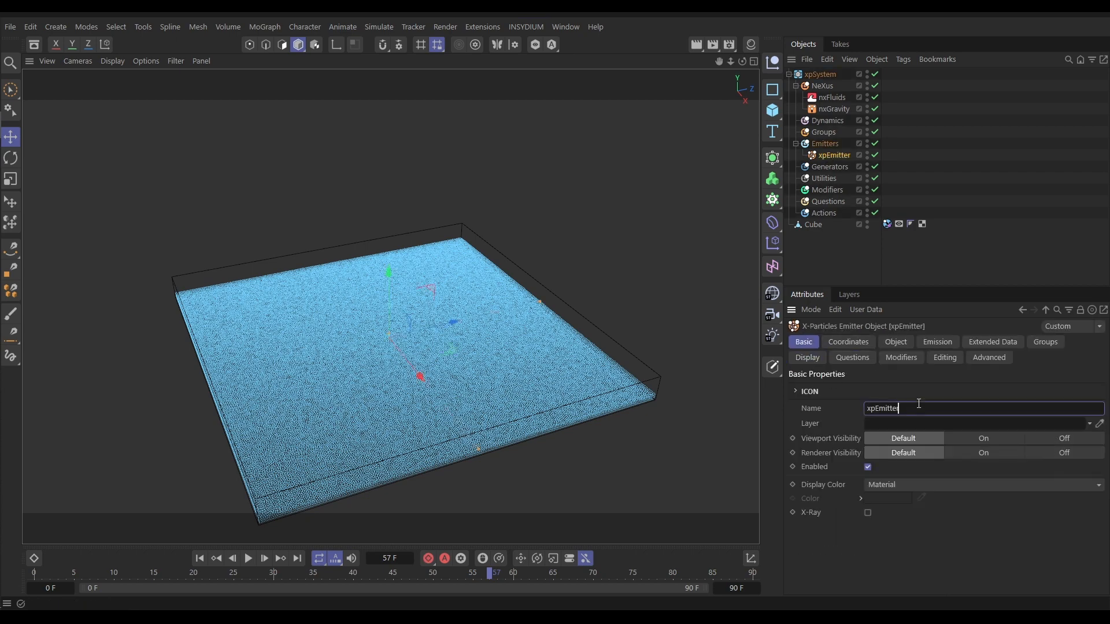
pyautogui.write('_Base')
pyautogui.press('Return')
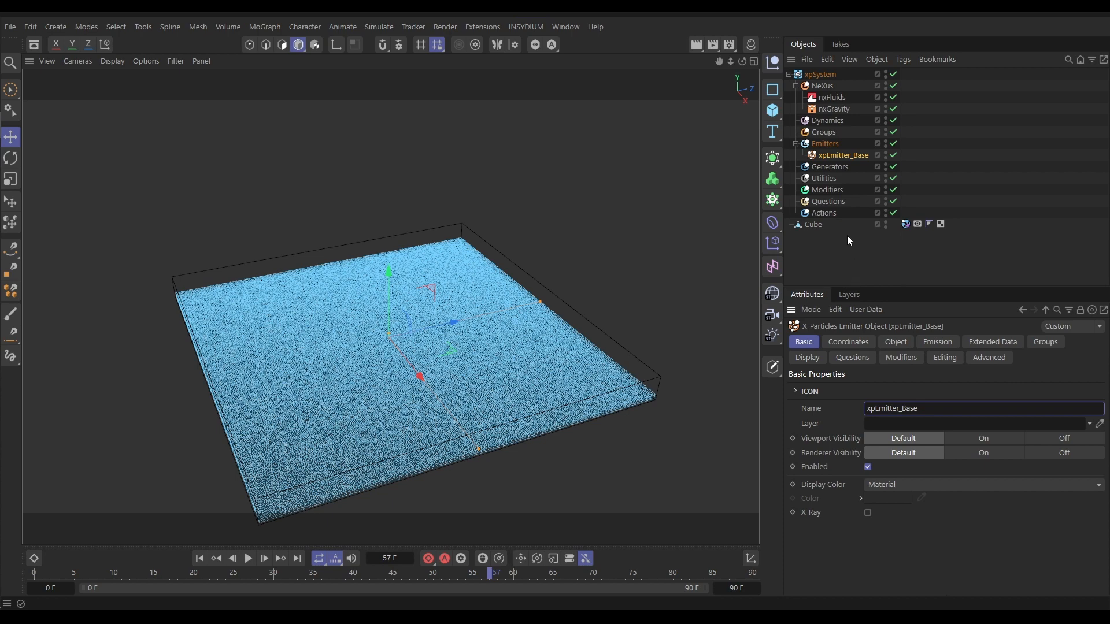
# - Create a second emitter in the Emitters folder and name it xpEmitter_green
pyautogui.click(825, 144)
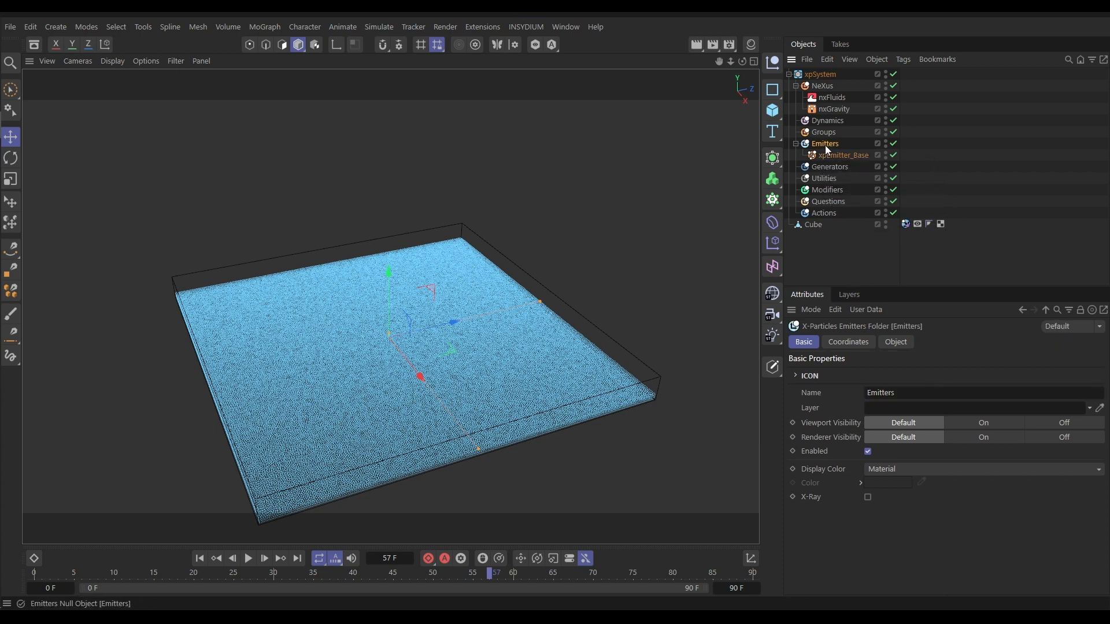
pyautogui.click(896, 342)
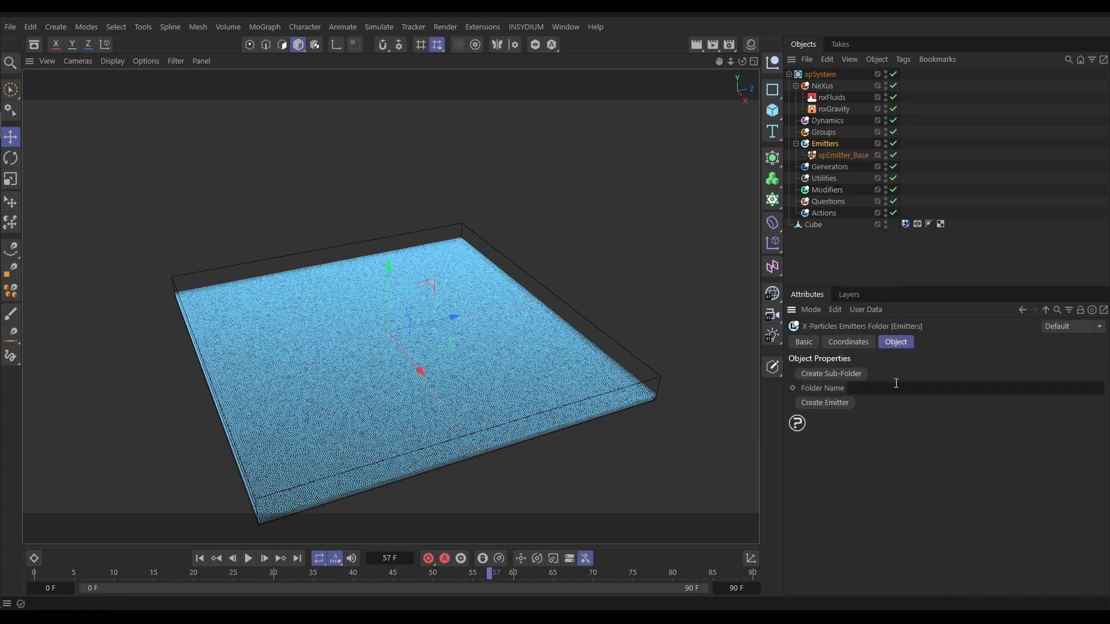
pyautogui.click(828, 404)
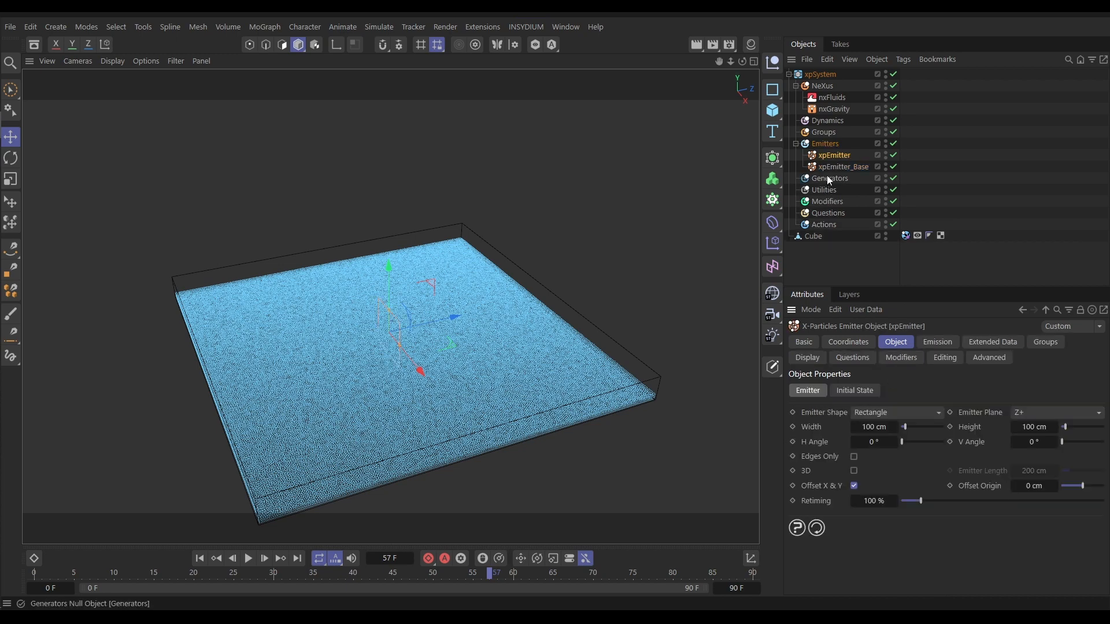
pyautogui.click(805, 342)
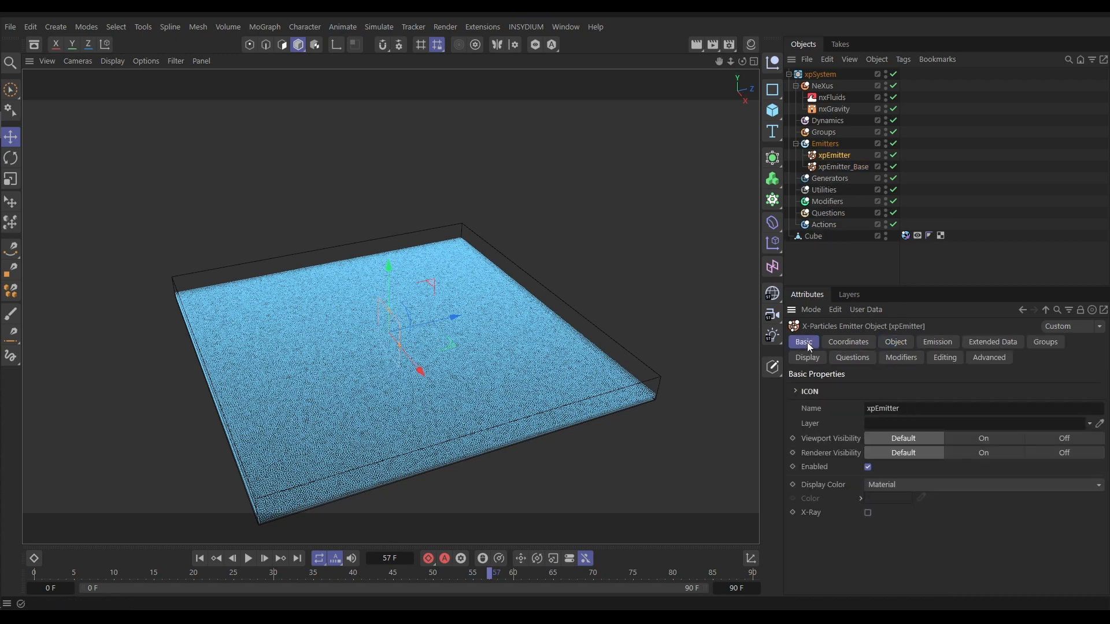
pyautogui.click(910, 409)
pyautogui.write('_green')
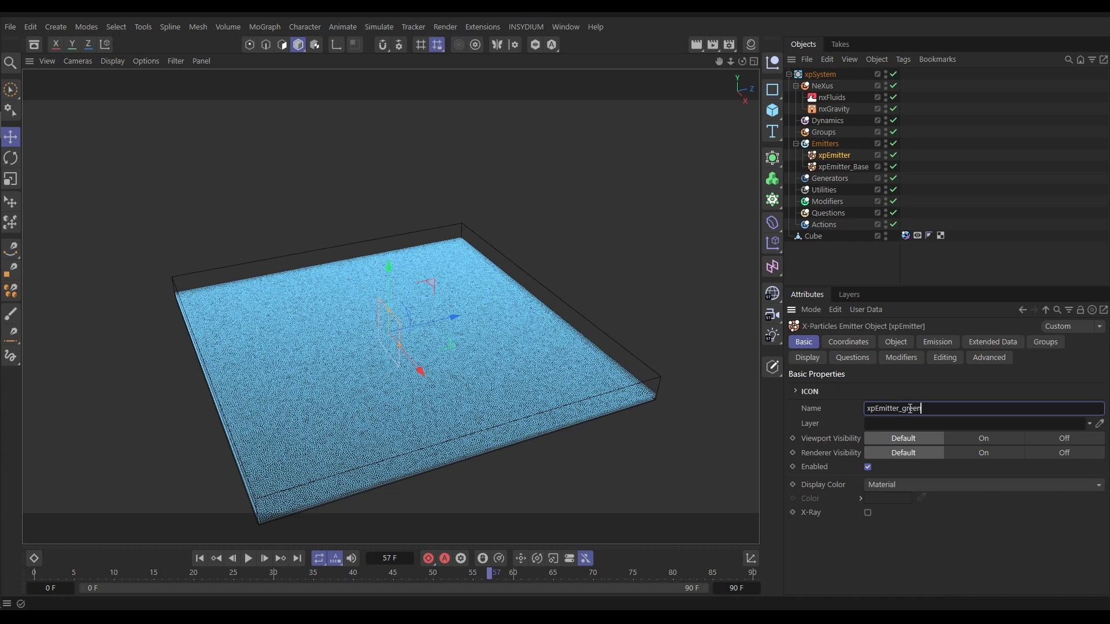
pyautogui.press('Return')
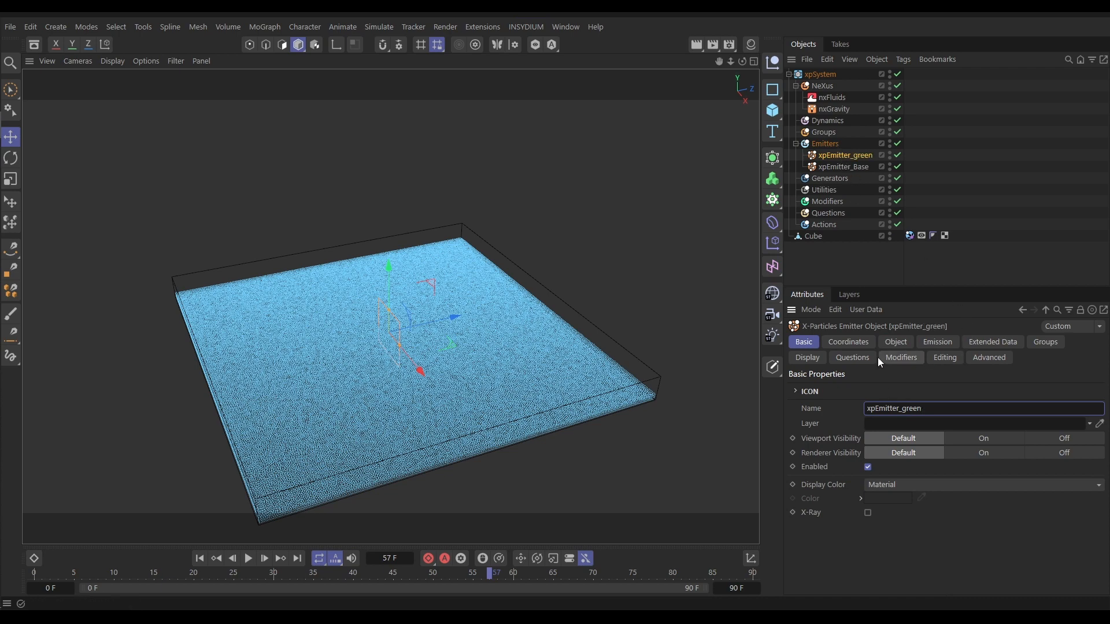
# - Set the Particle Color of xpEmitter_green to a fully saturated green (R 0, G 255, B 64)
pyautogui.click(810, 358)
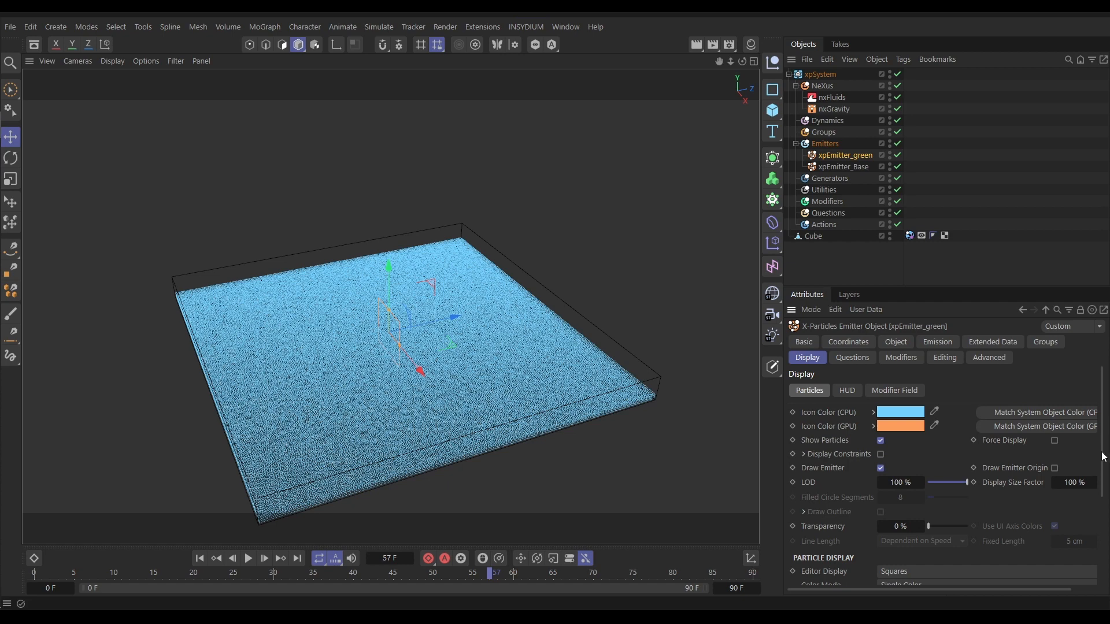
pyautogui.scroll(-4, 1091, 518)
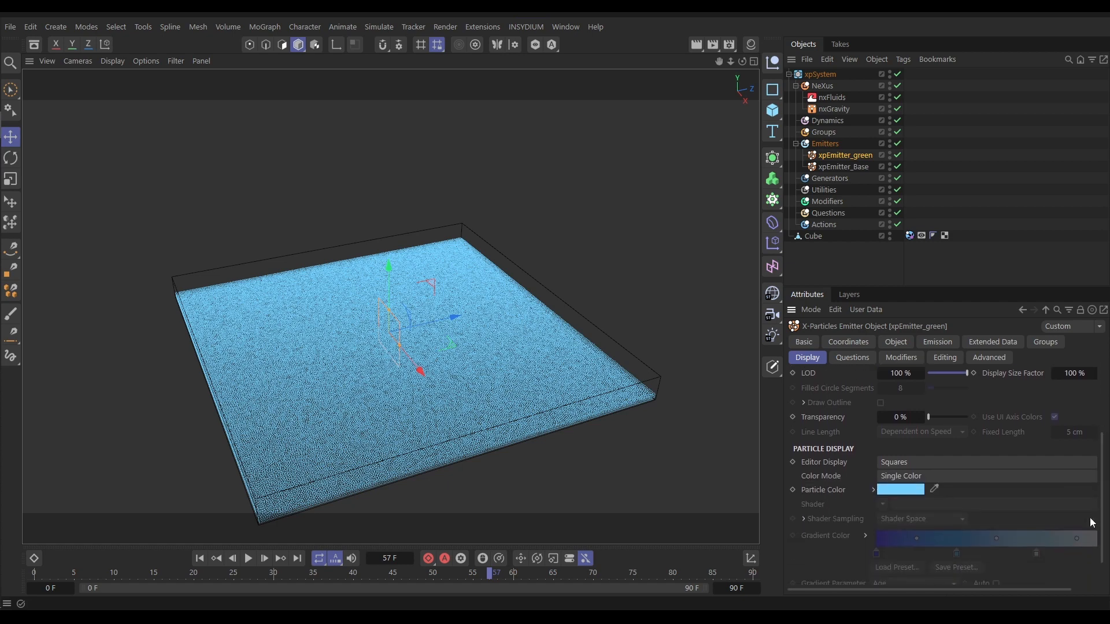
pyautogui.click(905, 496)
pyautogui.click(973, 565)
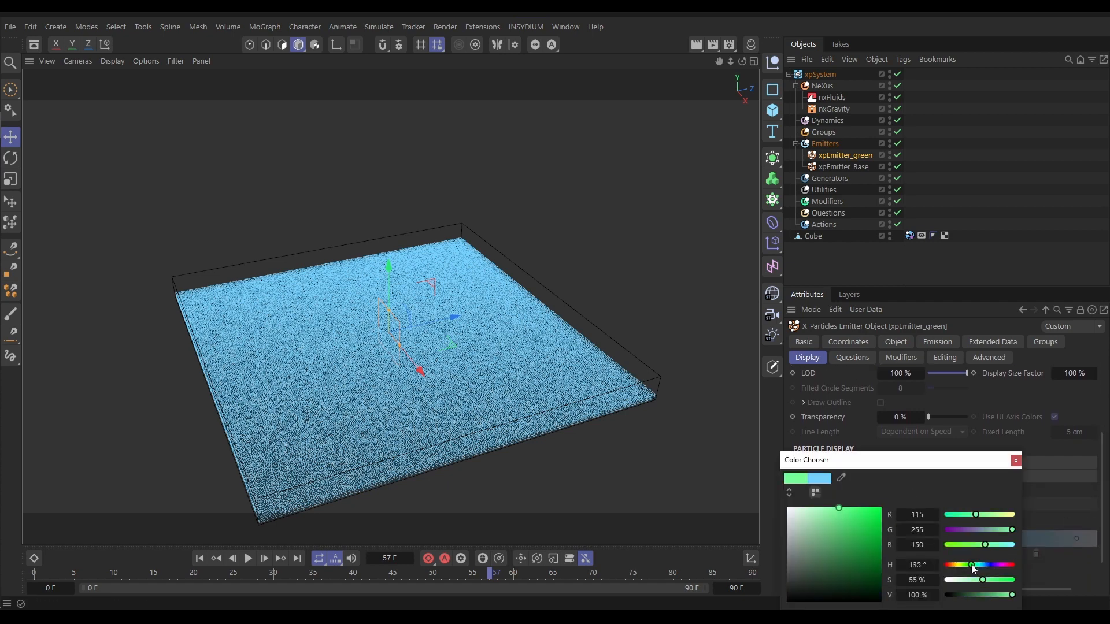
pyautogui.click(871, 527)
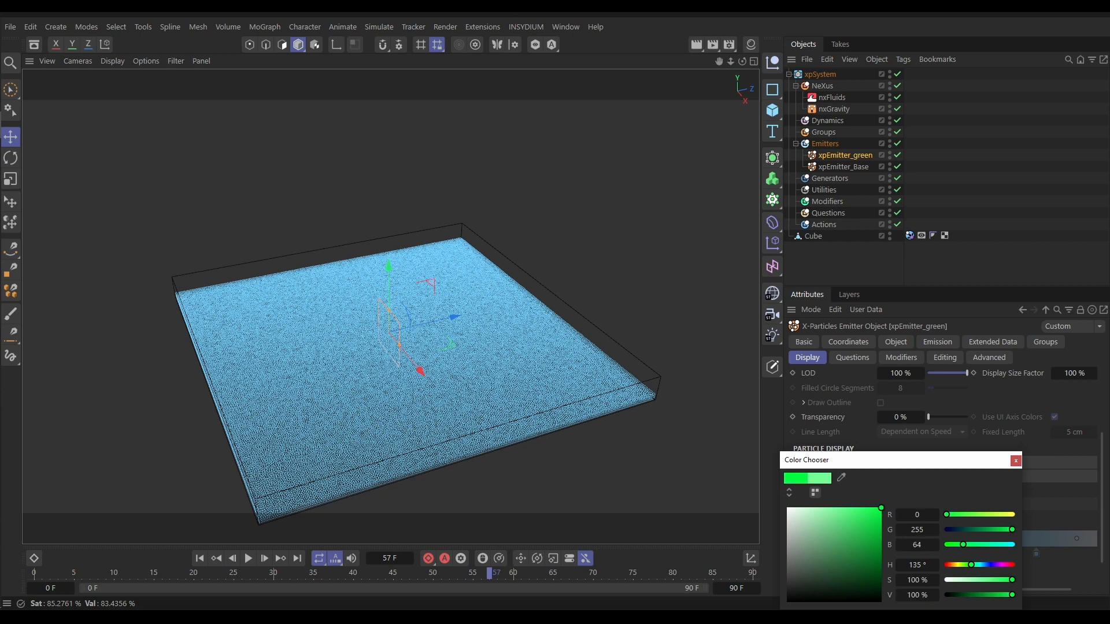
pyautogui.click(1016, 461)
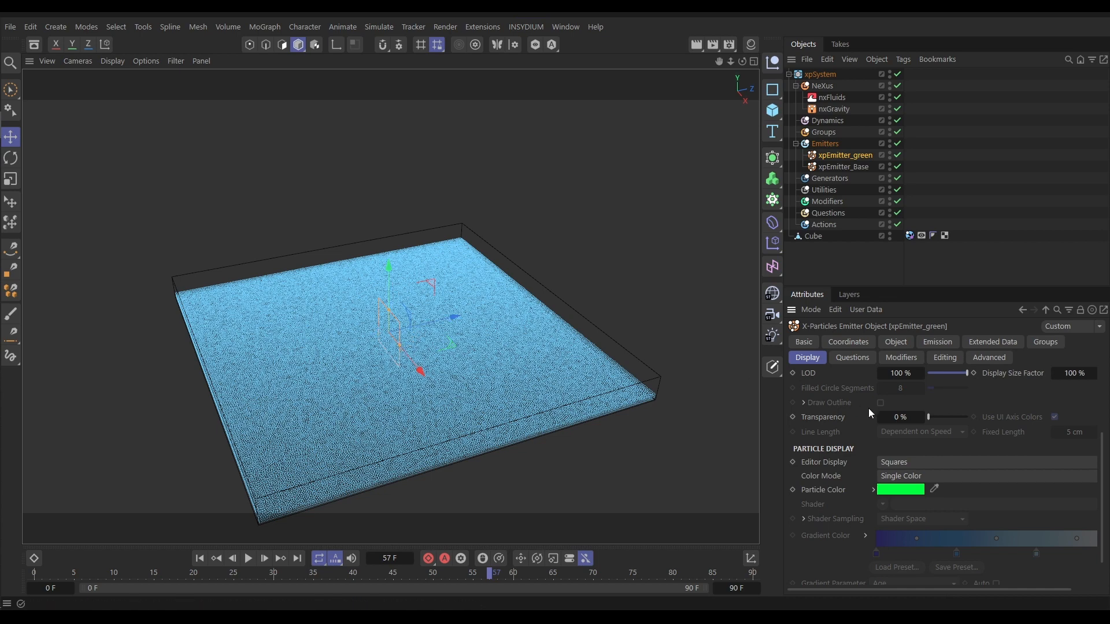
# - Rewind to frame 0, change xpEmitter_green's shape to Box and shrink it to a thin bar of about 76 × 10.5 × 10.5 cm
pyautogui.click(200, 559)
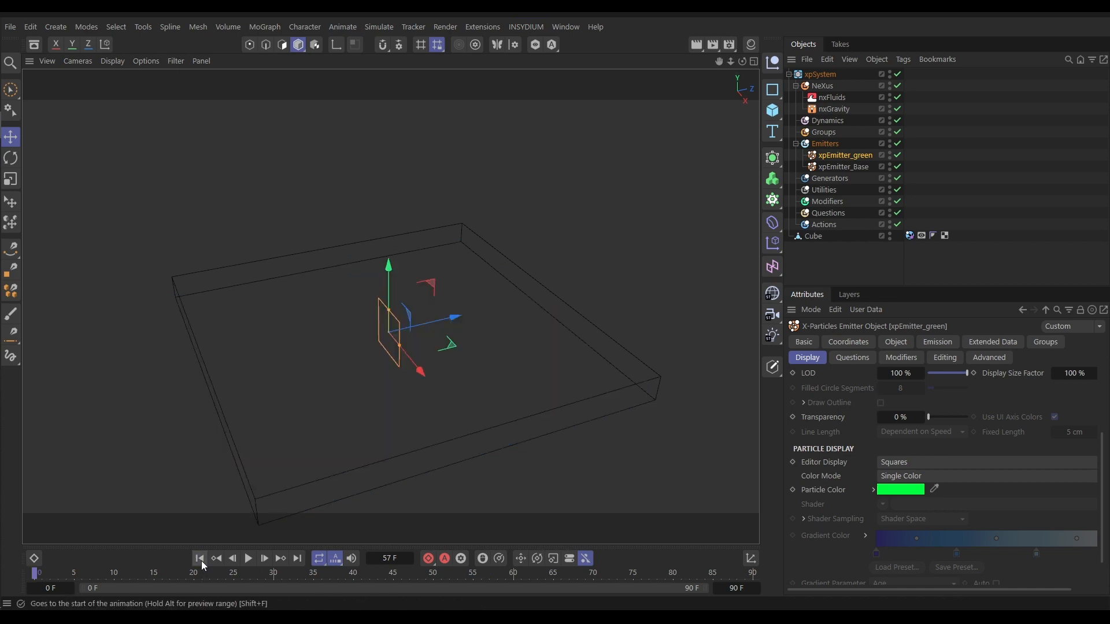
pyautogui.click(902, 341)
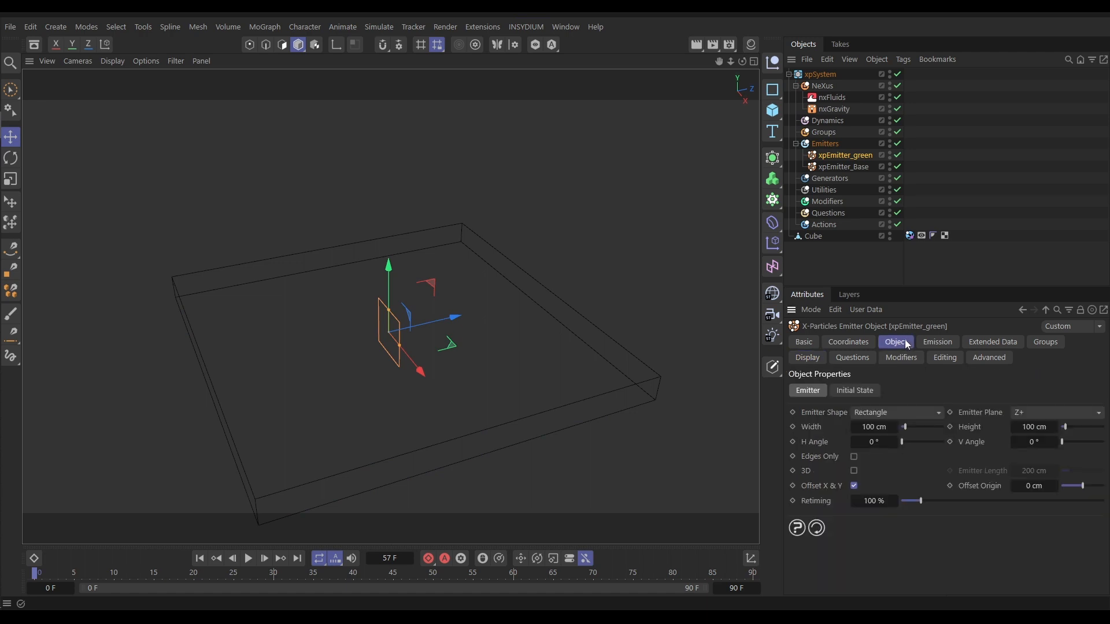
pyautogui.click(868, 414)
pyautogui.click(877, 490)
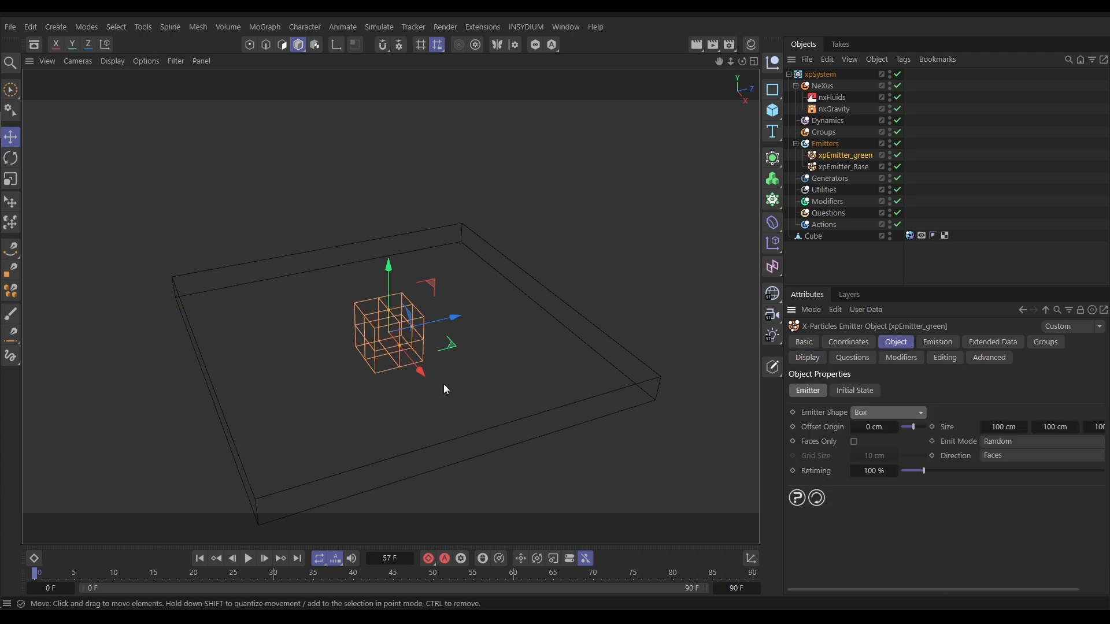
pyautogui.scroll(6, 445, 390)
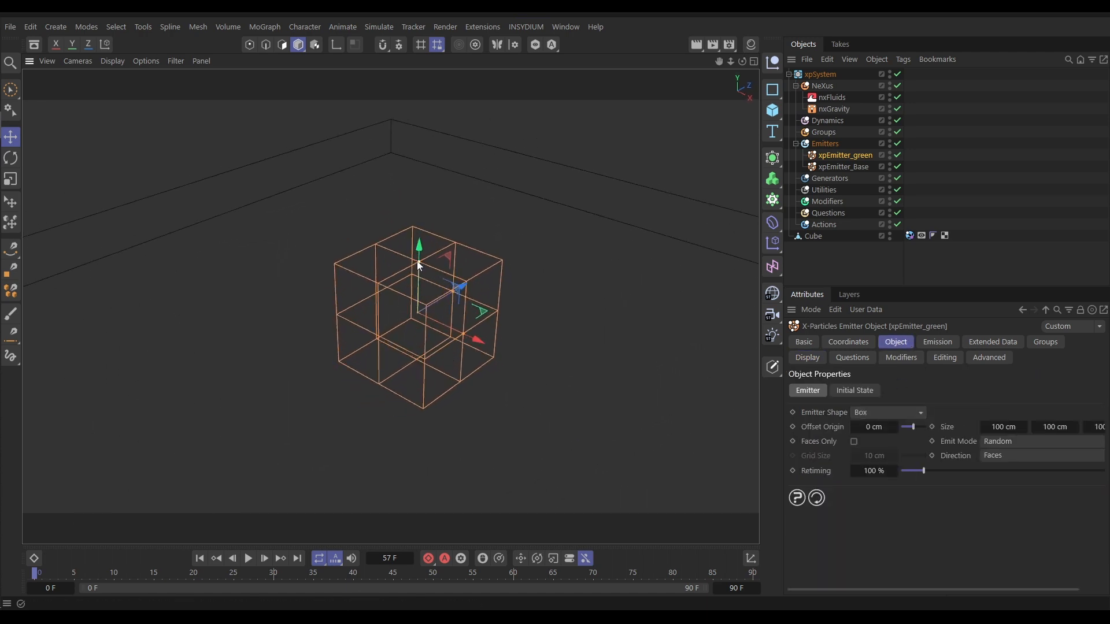
pyautogui.moveTo(420, 266)
pyautogui.mouseDown()
pyautogui.moveTo(416, 309)
pyautogui.moveTo(448, 299)
pyautogui.moveTo(428, 322)
pyautogui.moveTo(420, 316)
pyautogui.moveTo(469, 335)
pyautogui.moveTo(358, 333)
pyautogui.moveTo(464, 369)
pyautogui.mouseUp()
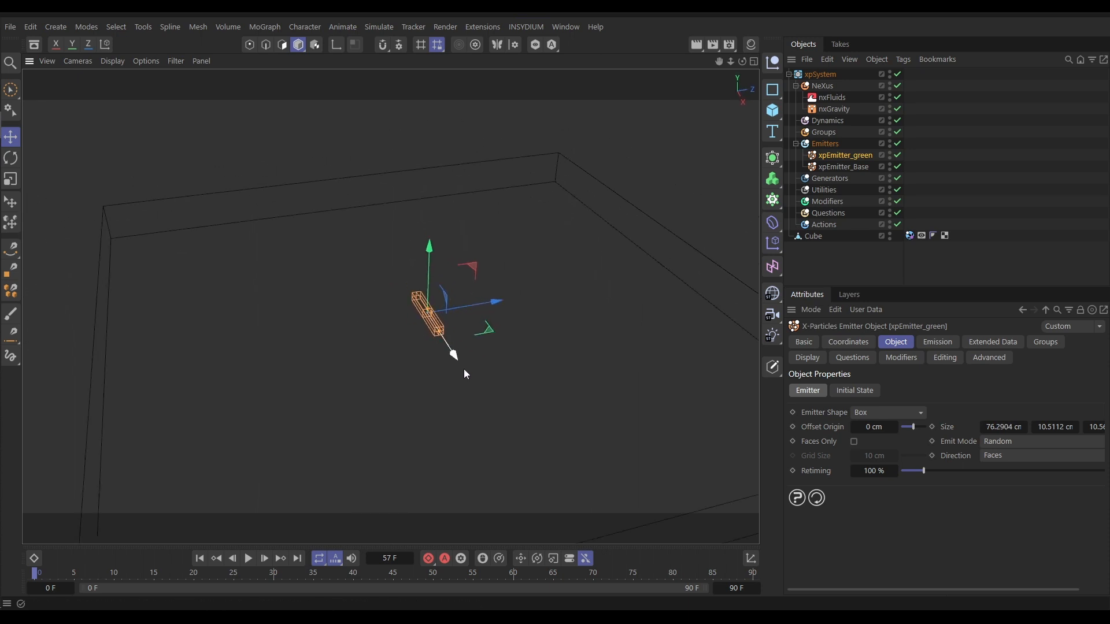
# - Switch xpEmitter_green to Hexagonal emission with Emit all Frames off and Start Emit at frame 90
pyautogui.click(937, 345)
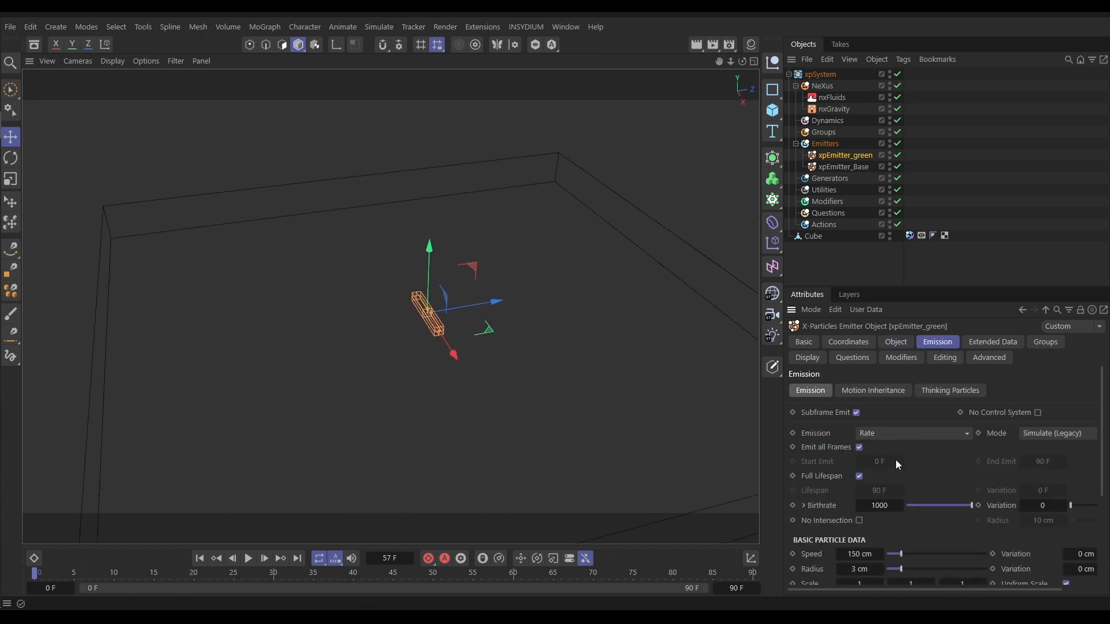
pyautogui.click(869, 438)
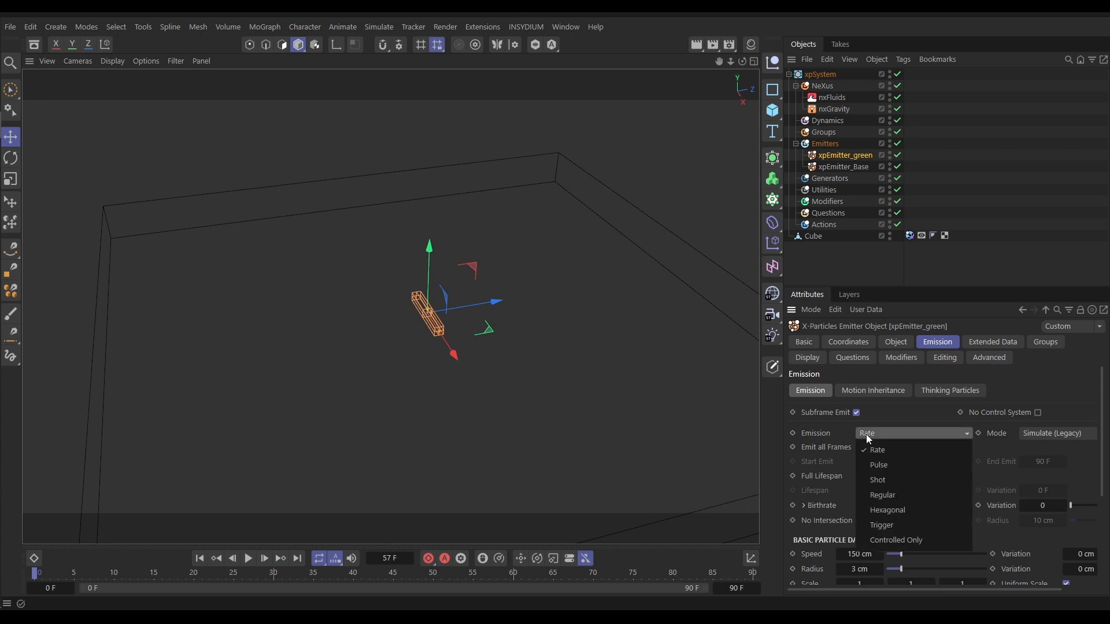
pyautogui.click(894, 513)
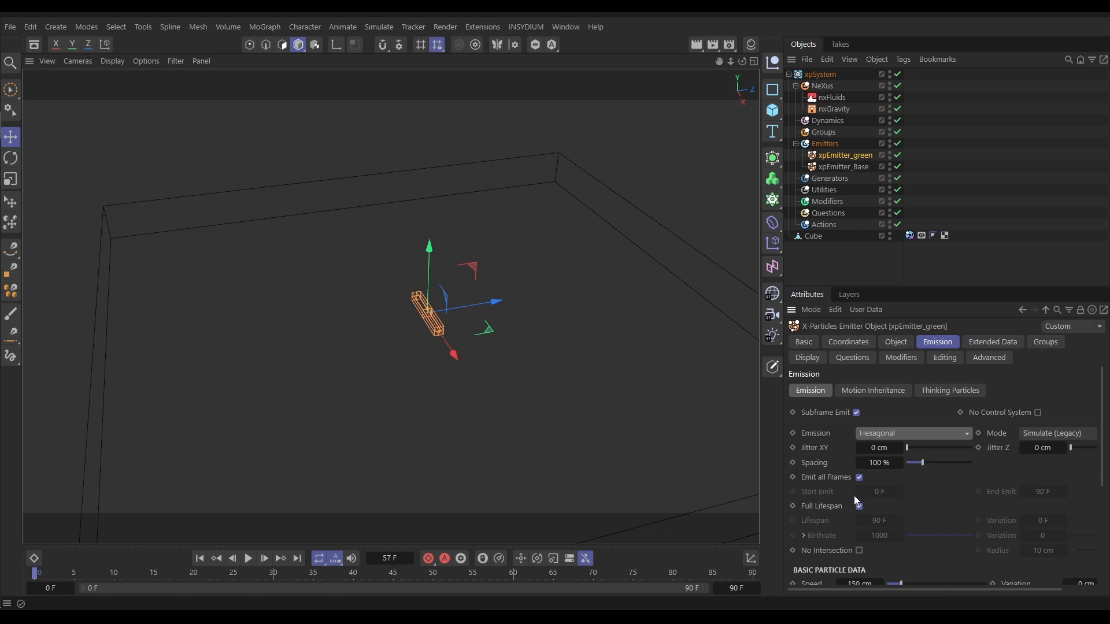
pyautogui.click(859, 477)
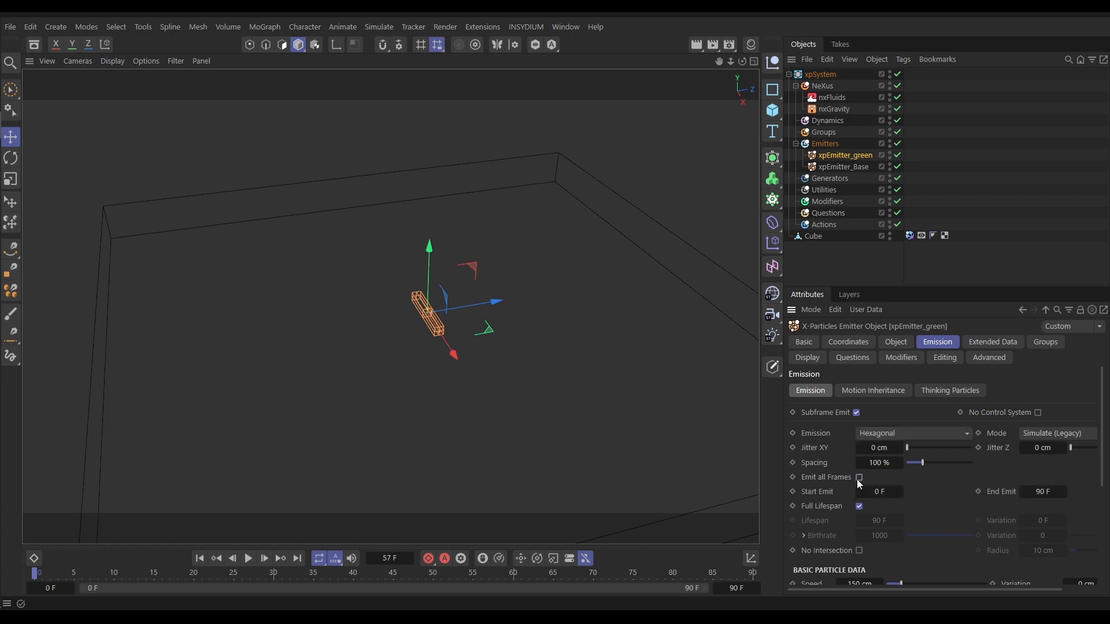
pyautogui.click(878, 491)
pyautogui.write('90')
pyautogui.press('Return')
# - Extend the animation timeline to end at frame 500
pyautogui.click(1042, 491)
pyautogui.click(733, 588)
pyautogui.write('500')
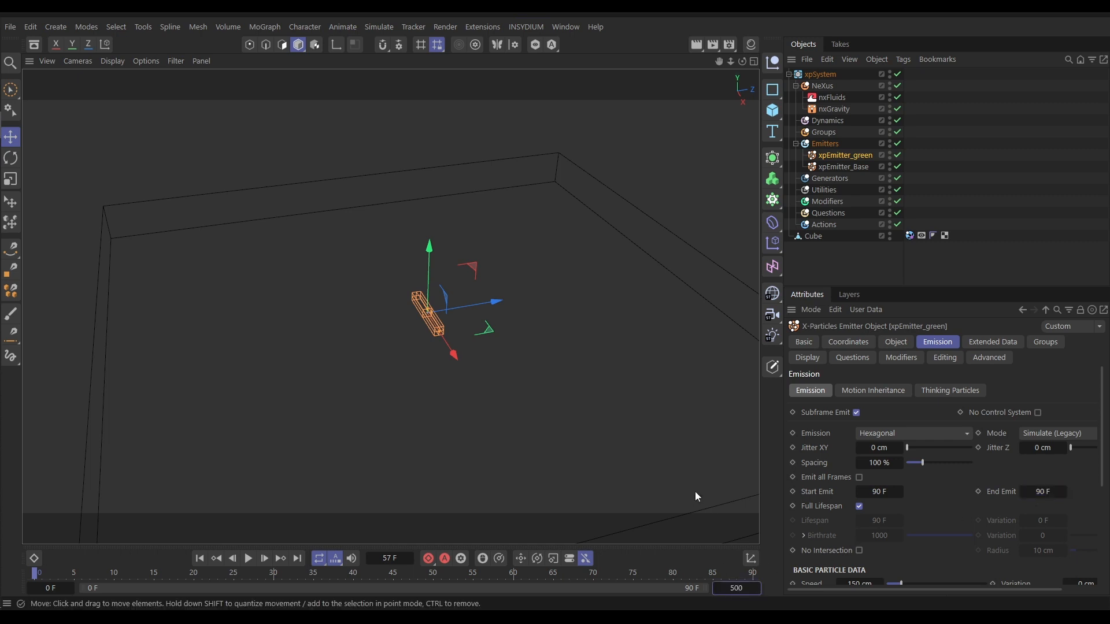
pyautogui.press('Return')
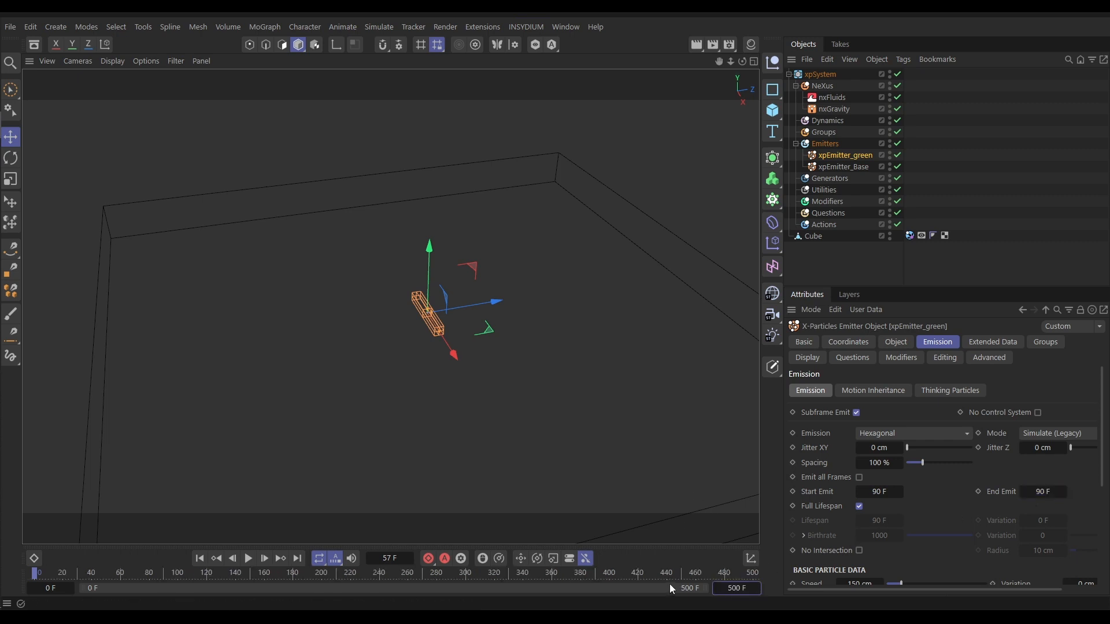
# - Set the emission range of xpEmitter_green to start at frame 100 and end at frame 300
pyautogui.click(1042, 493)
pyautogui.write('300')
pyautogui.press('Return')
pyautogui.click(875, 492)
pyautogui.press('Return')
# - Set the particle Speed of xpEmitter_green to 0 cm and the Radius to 2 cm
pyautogui.scroll(-4, 925, 509)
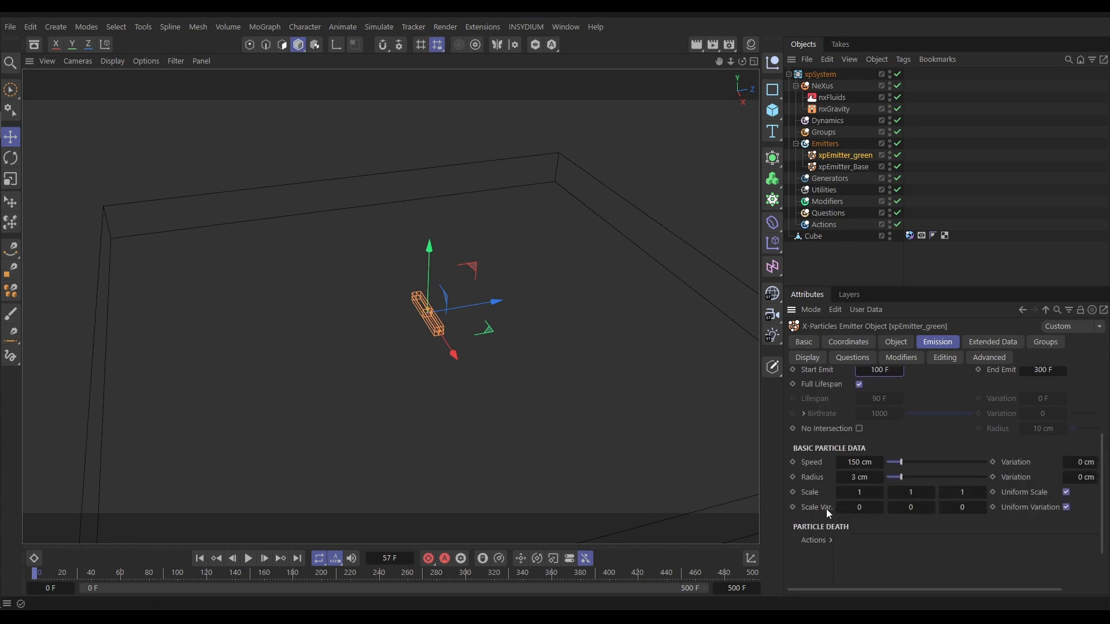
pyautogui.moveTo(900, 463); pyautogui.dragTo(839, 473)
pyautogui.click(845, 479)
pyautogui.write('2')
pyautogui.press('Return')
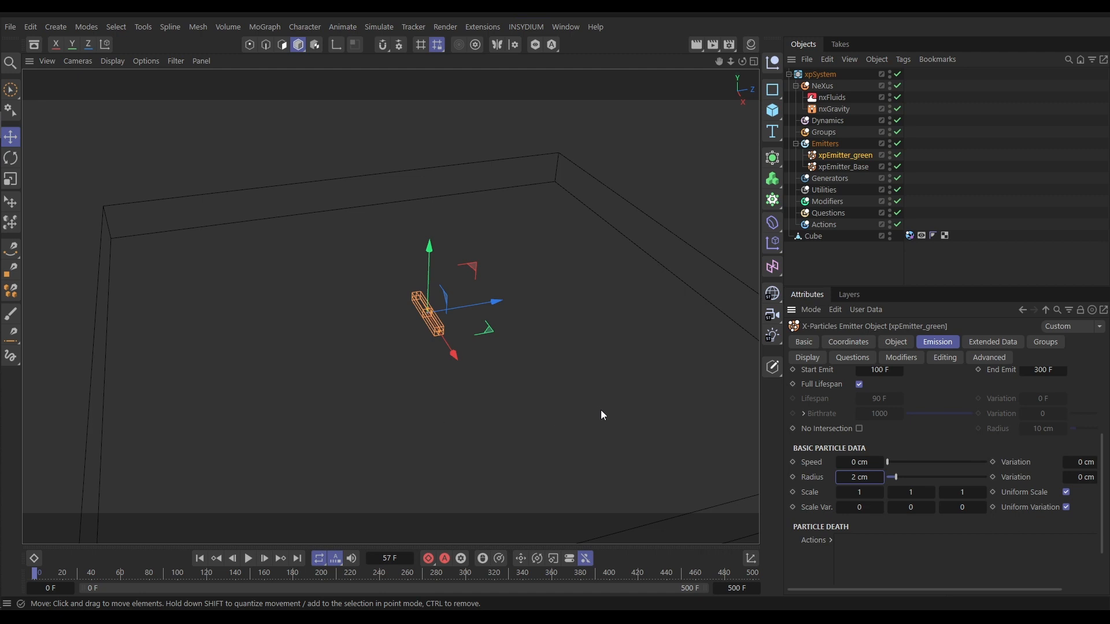
# - Play the simulation with xpEmitter_Base hidden in the viewport to inspect the green emission, and return to the start frame
pyautogui.click(250, 560)
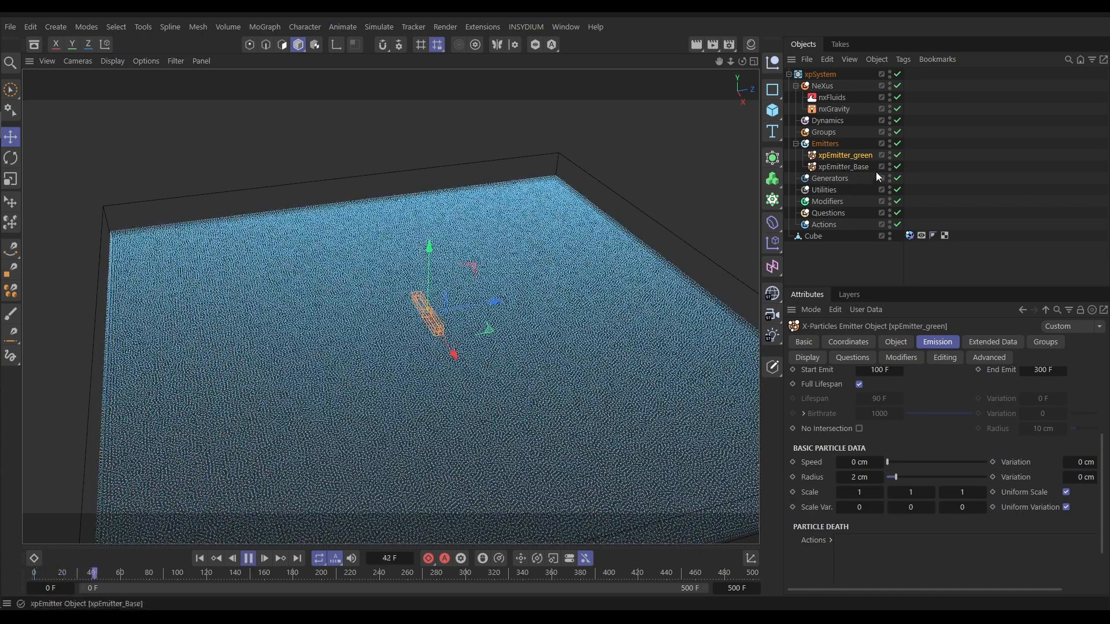
pyautogui.click(889, 164)
pyautogui.click(890, 165)
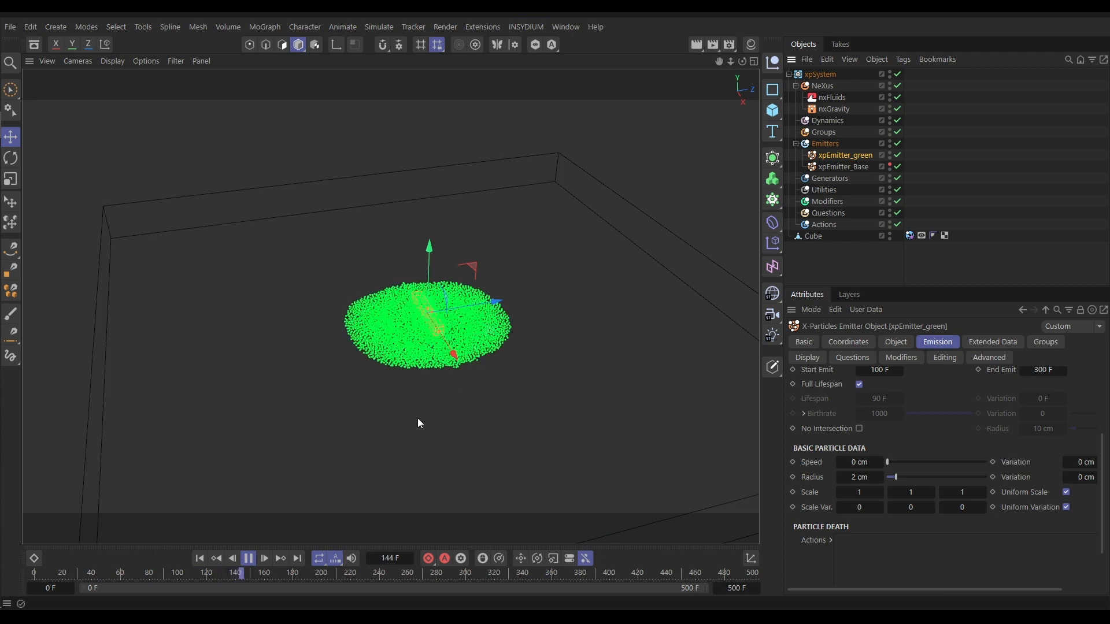
pyautogui.click(249, 559)
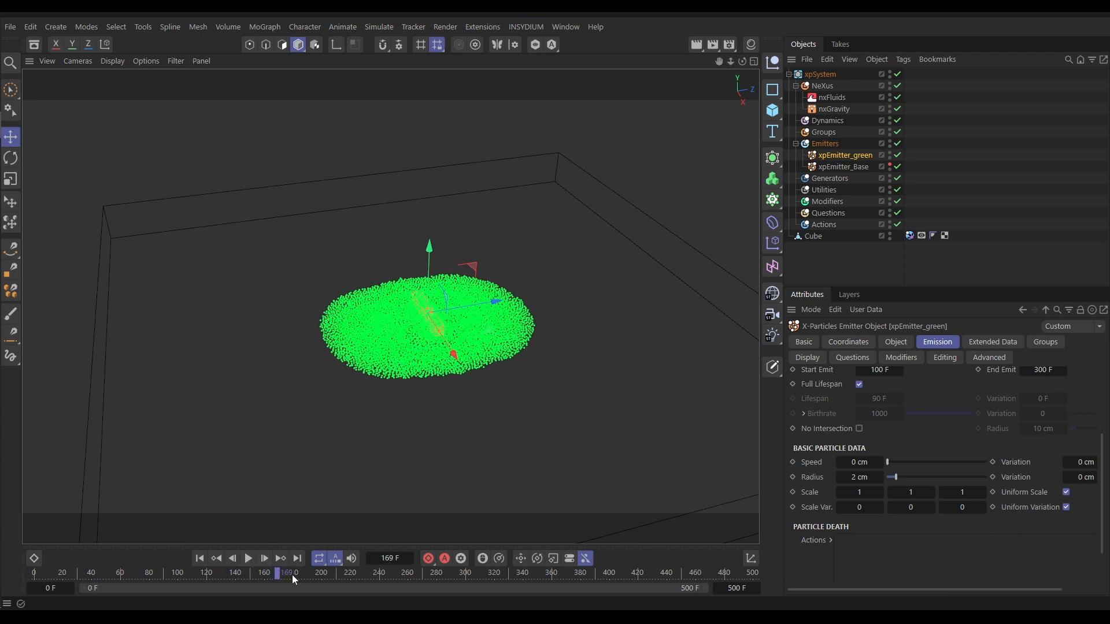
pyautogui.click(199, 558)
# - Add an INSYDIUM nxFluids tag to both xpEmitter_green and xpEmitter_Base
pyautogui.click(830, 167)
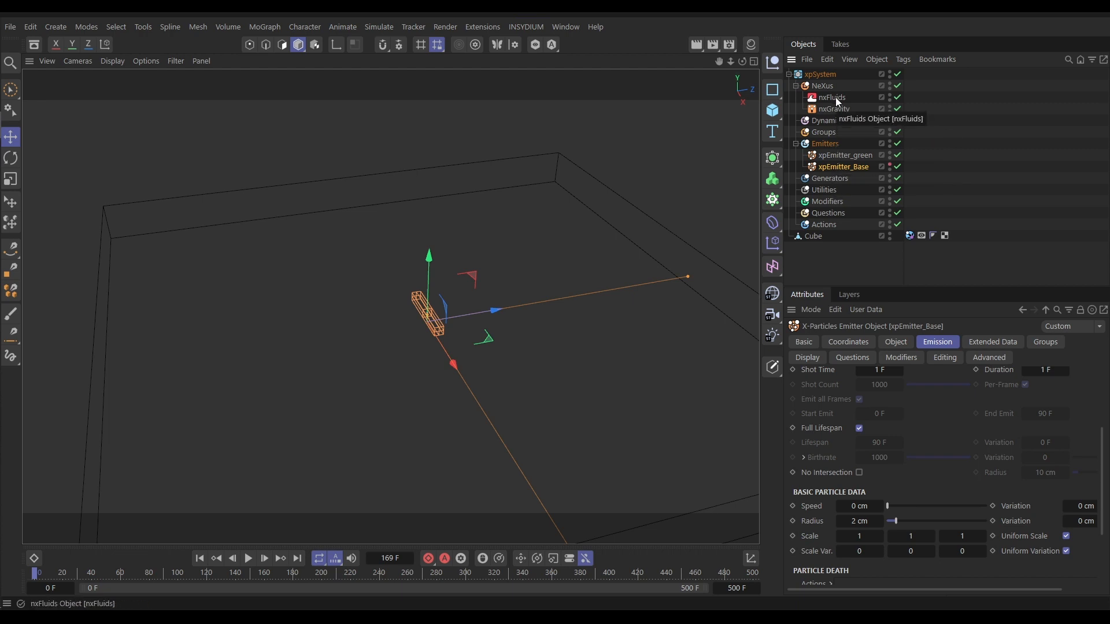
pyautogui.click(850, 156)
pyautogui.keyDown('ctrl'); pyautogui.click(844, 167); pyautogui.keyUp('ctrl')
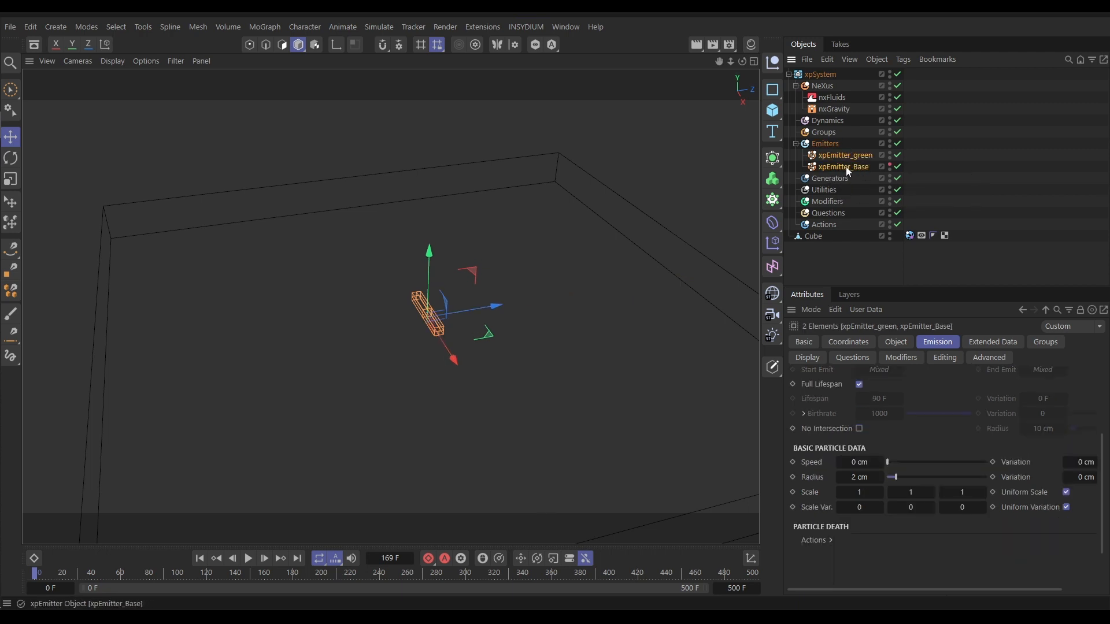
pyautogui.click(904, 60)
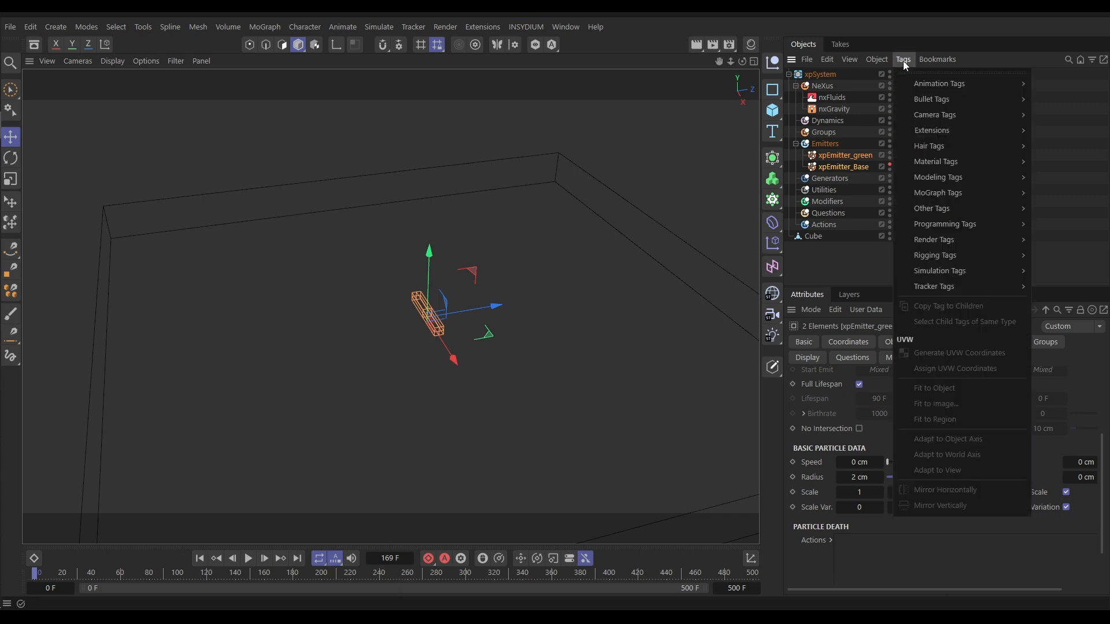
pyautogui.moveTo(932, 130)
pyautogui.moveTo(1057, 132)
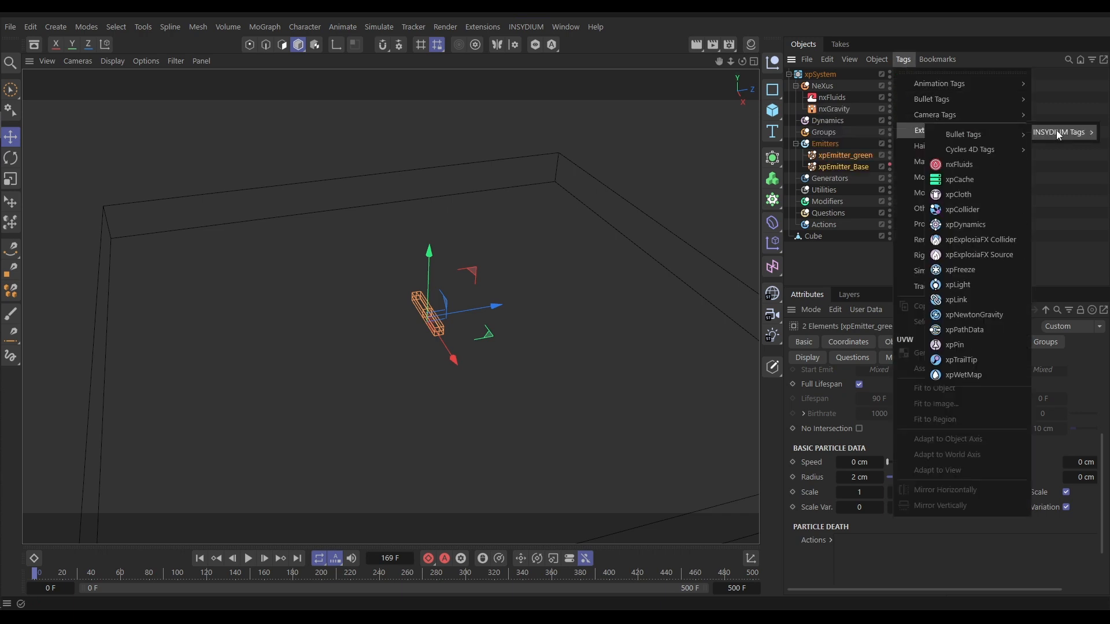
pyautogui.click(959, 165)
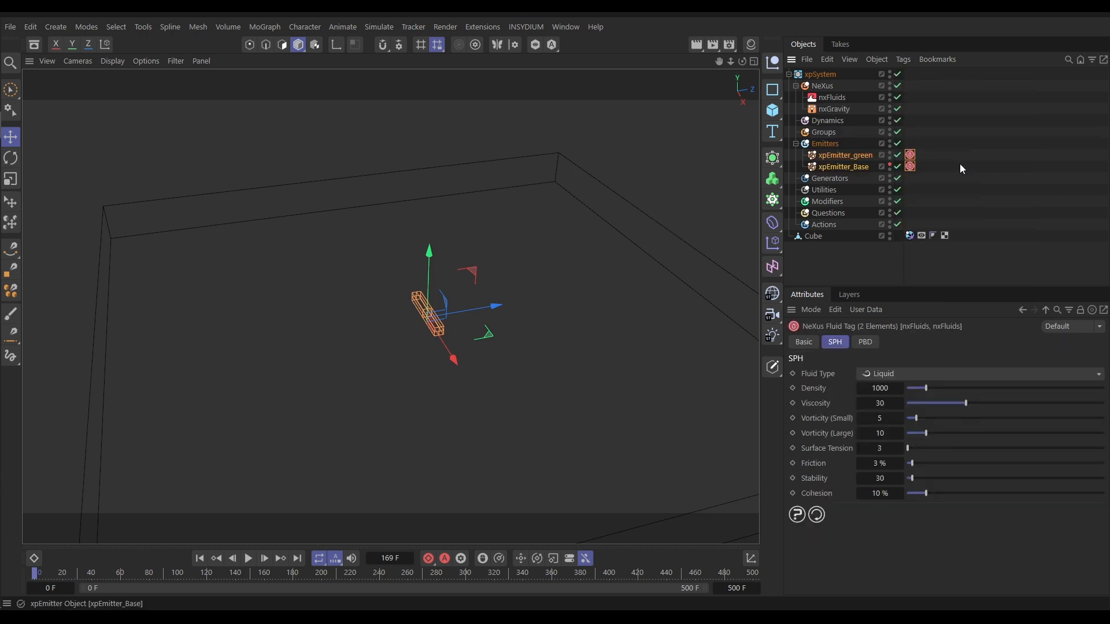
# - Set the SPH Viscosity of xpEmitter_Base's fluid tag to 1 and move that emitter above xpEmitter_green in the Emitters group
pyautogui.click(900, 172)
pyautogui.click(910, 167)
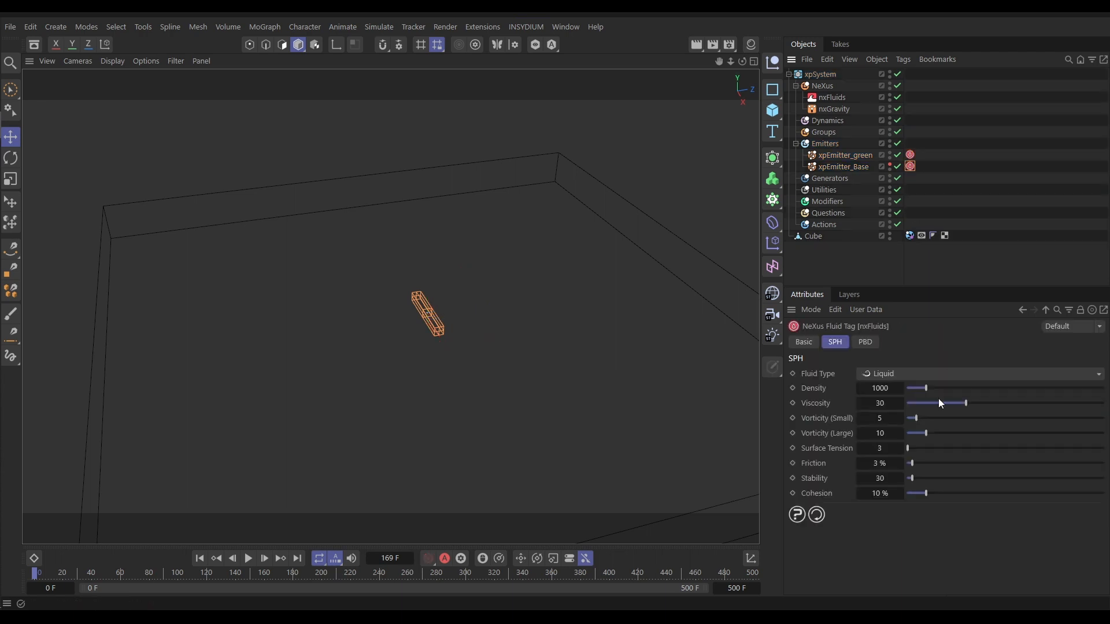
pyautogui.click(880, 403)
pyautogui.write('1')
pyautogui.press('Return')
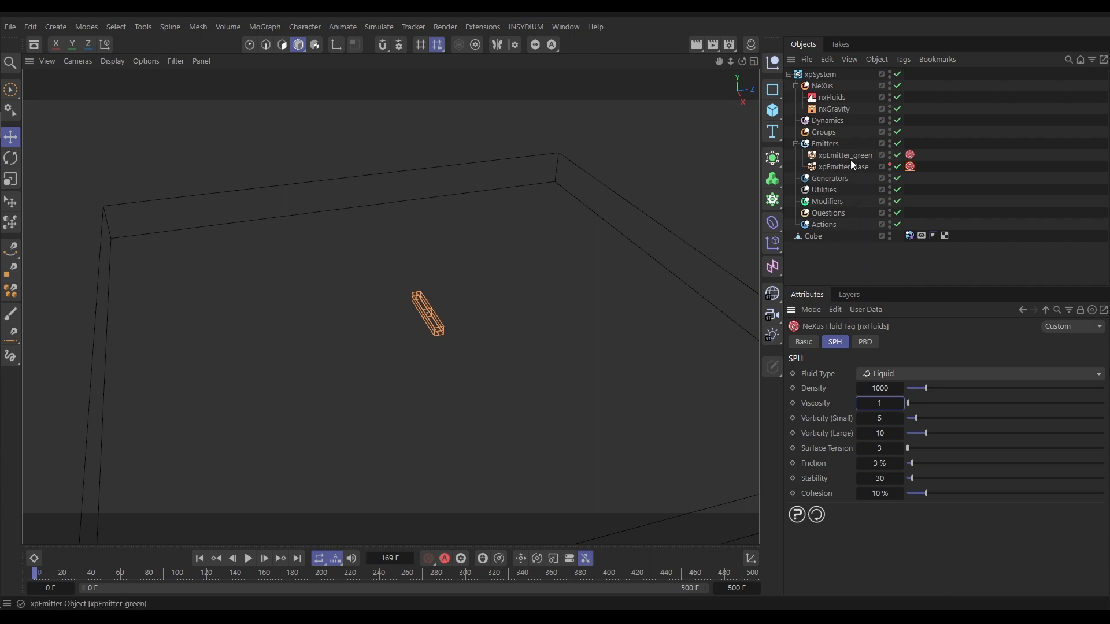
pyautogui.moveTo(837, 165); pyautogui.dragTo(824, 143)
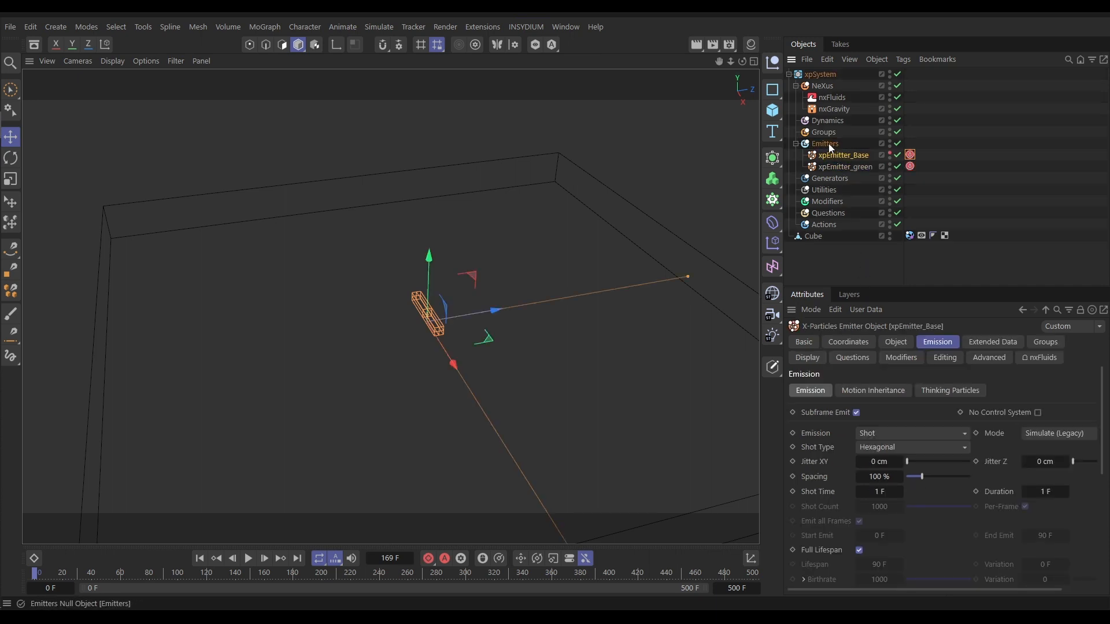
# - Set xpEmitter_green's fluid tag to Density 50, Viscosity 1 and Surface Tension 1
pyautogui.click(836, 167)
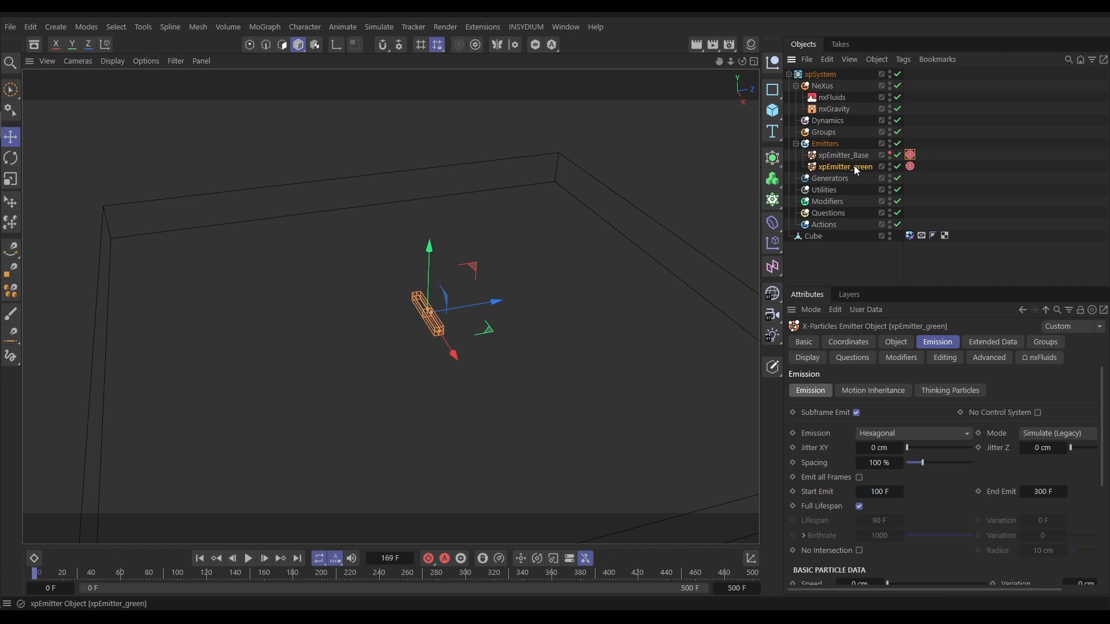
pyautogui.click(911, 167)
pyautogui.click(880, 388)
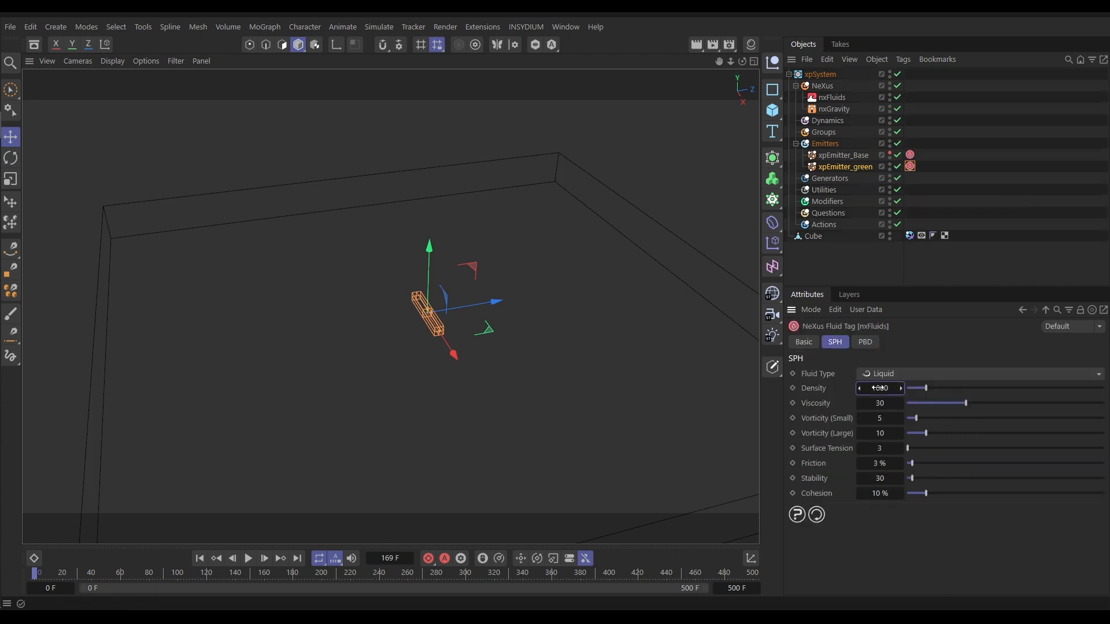
pyautogui.write('50')
pyautogui.press('Return')
pyautogui.click(879, 403)
pyautogui.write('1')
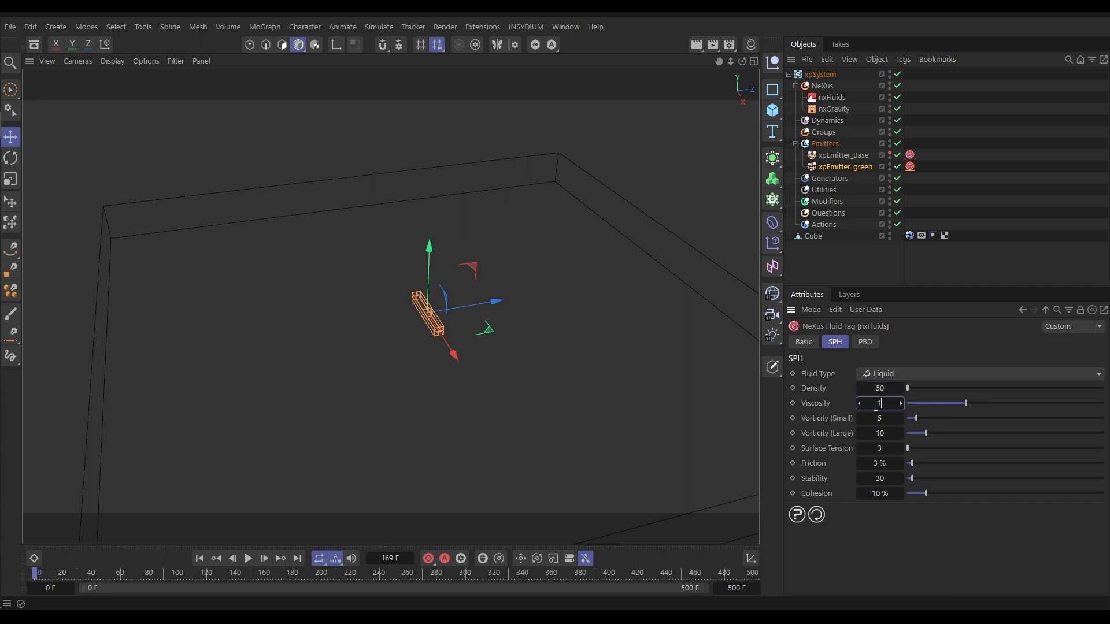
pyautogui.press('Return')
pyautogui.click(880, 448)
pyautogui.write('1')
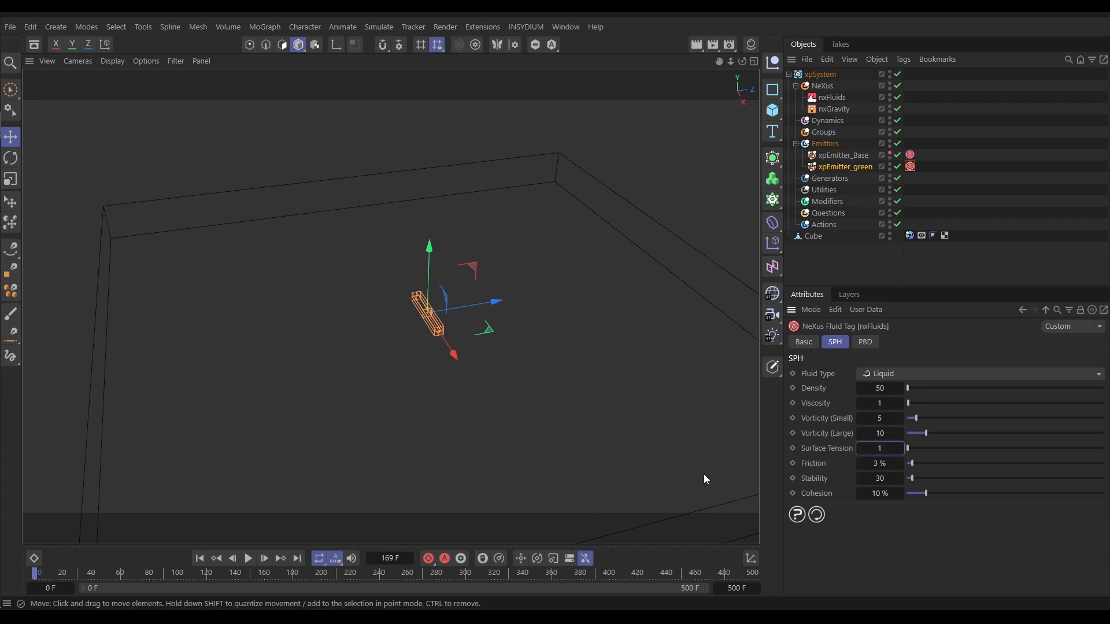
# - Play the simulation with xpEmitter_Base visible, examine the two fluids from the side and above, and return to the start frame
pyautogui.click(248, 559)
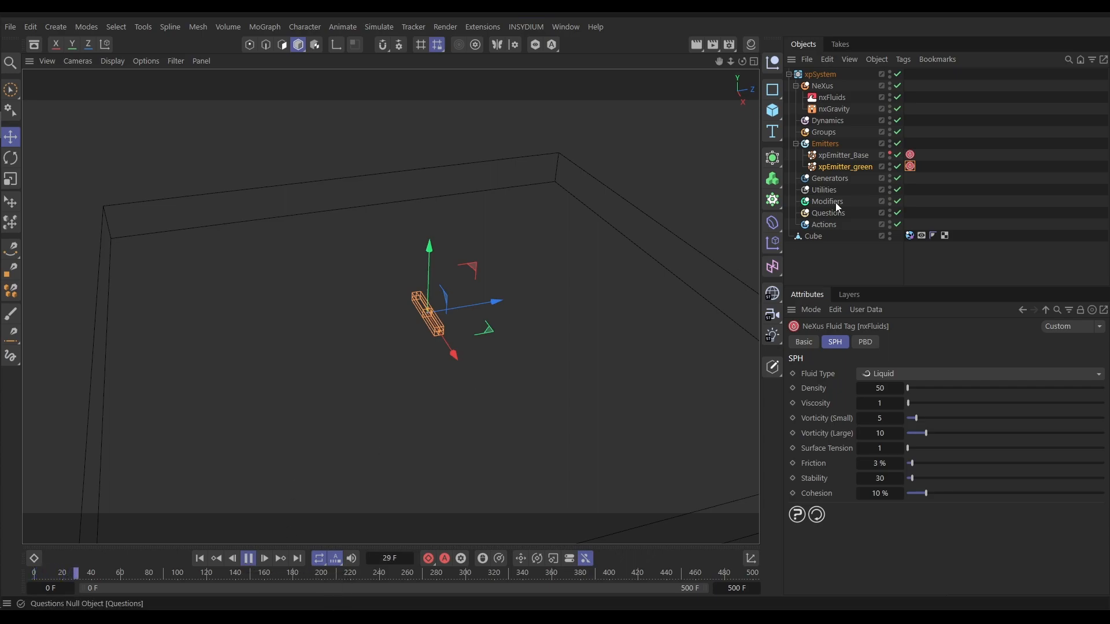
pyautogui.click(891, 154)
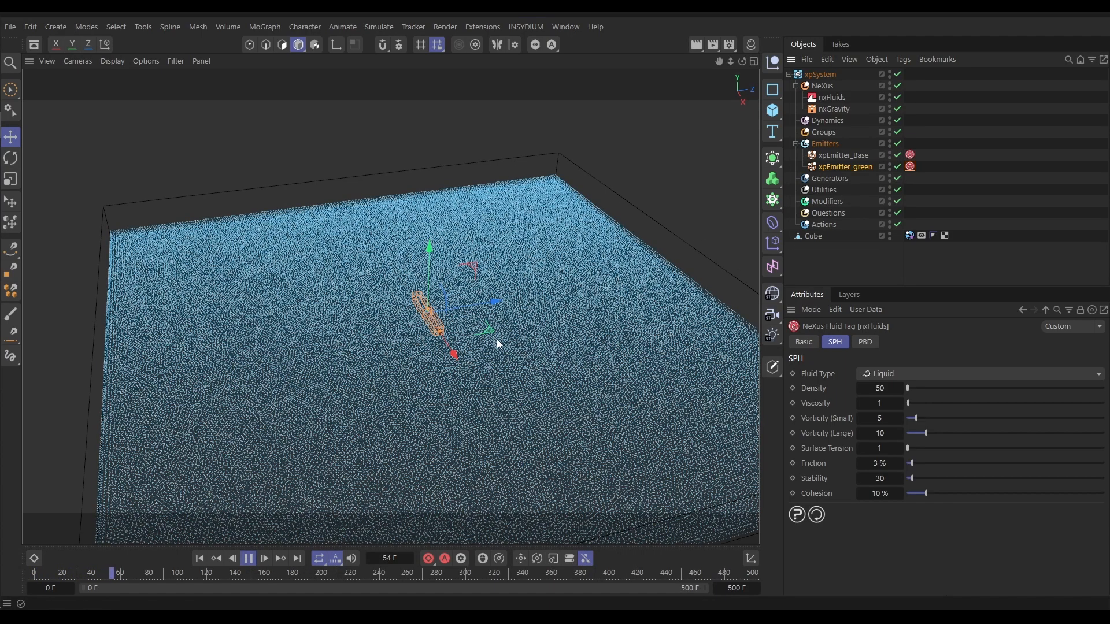
pyautogui.keyDown('alt'); pyautogui.moveTo(497, 352); pyautogui.dragTo(453, 343); pyautogui.keyUp('alt')
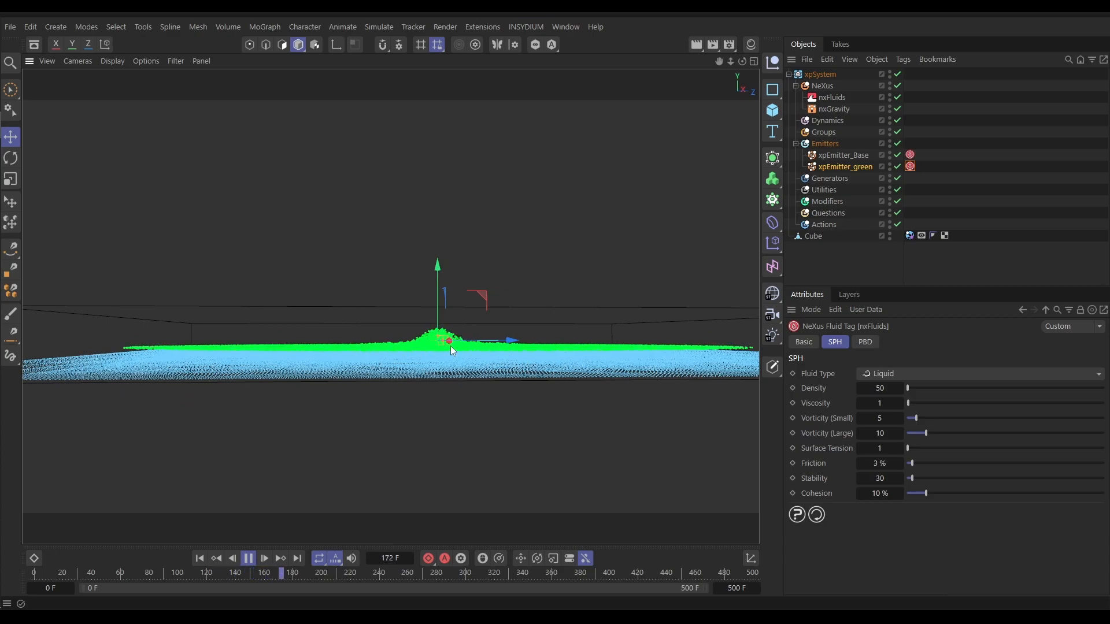
pyautogui.keyDown('alt'); pyautogui.moveTo(450, 345); pyautogui.dragTo(450, 408); pyautogui.keyUp('alt')
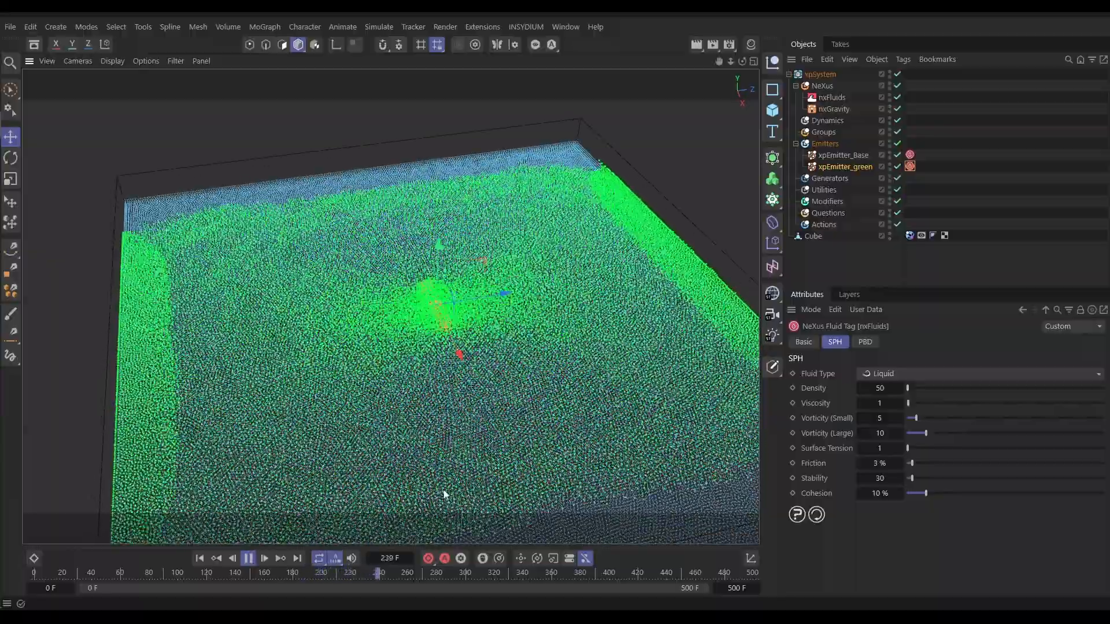
pyautogui.click(248, 558)
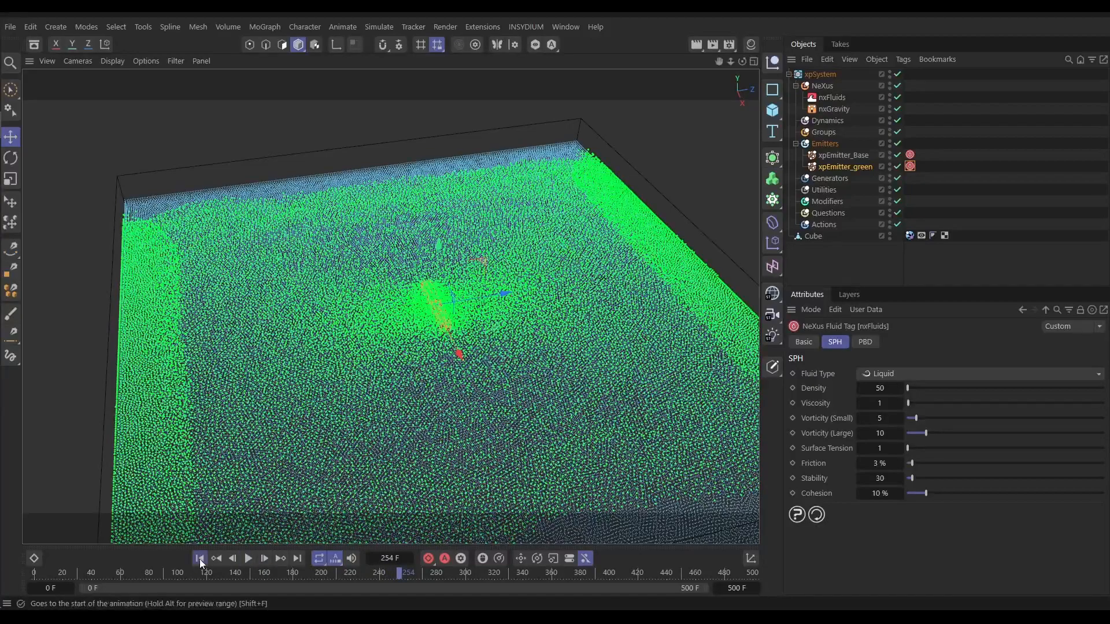
pyautogui.click(200, 559)
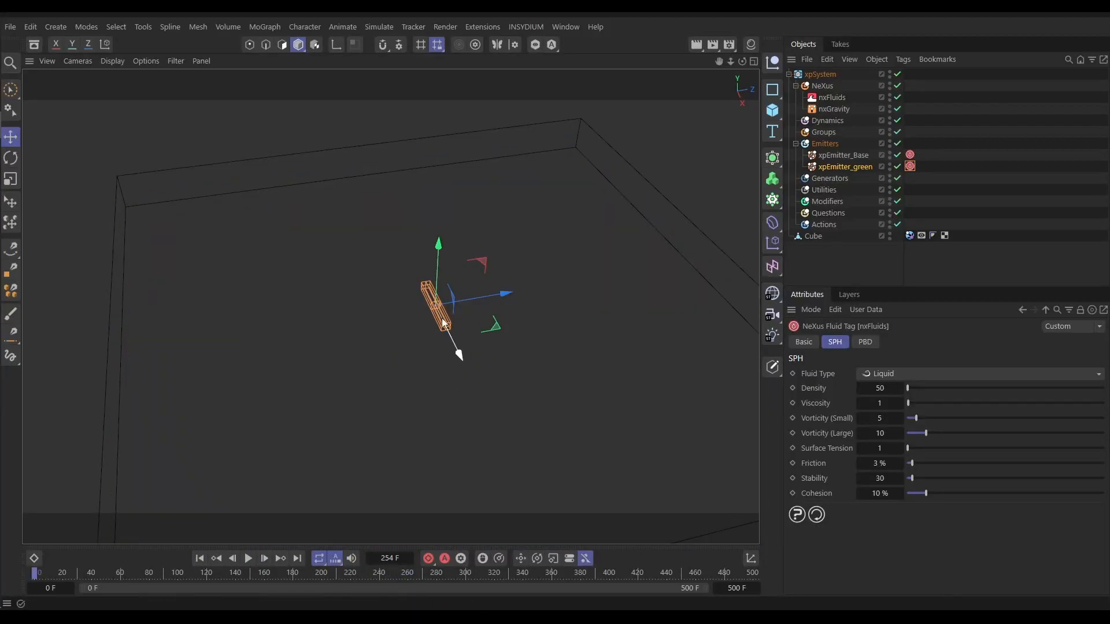
# - Add a Vibrate tag to xpEmitter_green with Regular Pulse, Position and Rotation enabled
pyautogui.click(845, 166)
pyautogui.click(904, 59)
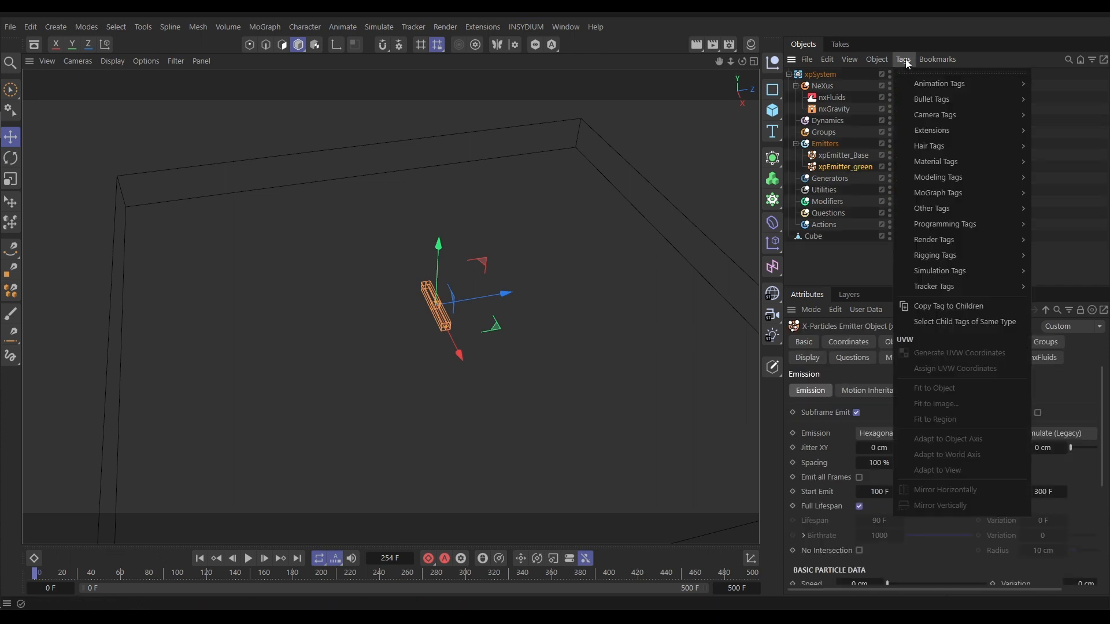
pyautogui.moveTo(921, 81)
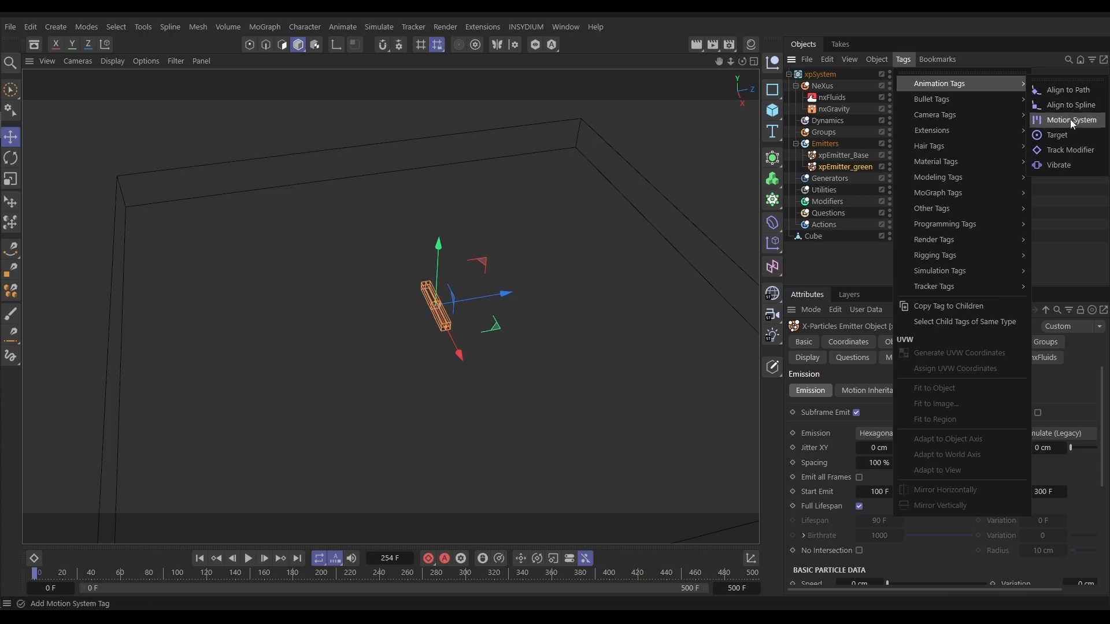
pyautogui.click(1057, 164)
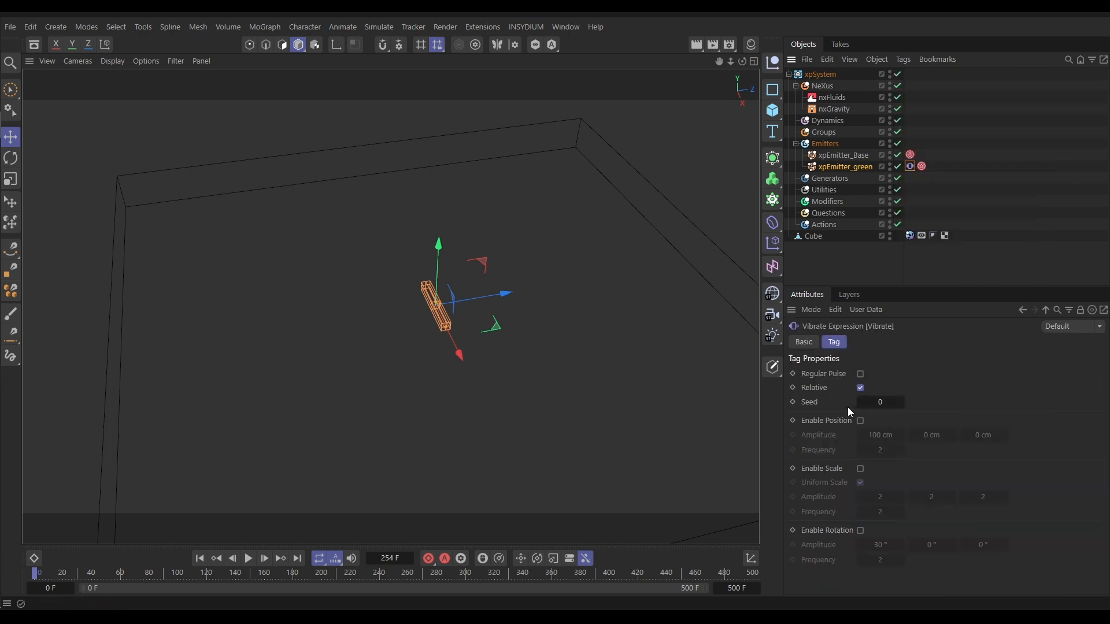
pyautogui.click(861, 375)
pyautogui.click(861, 421)
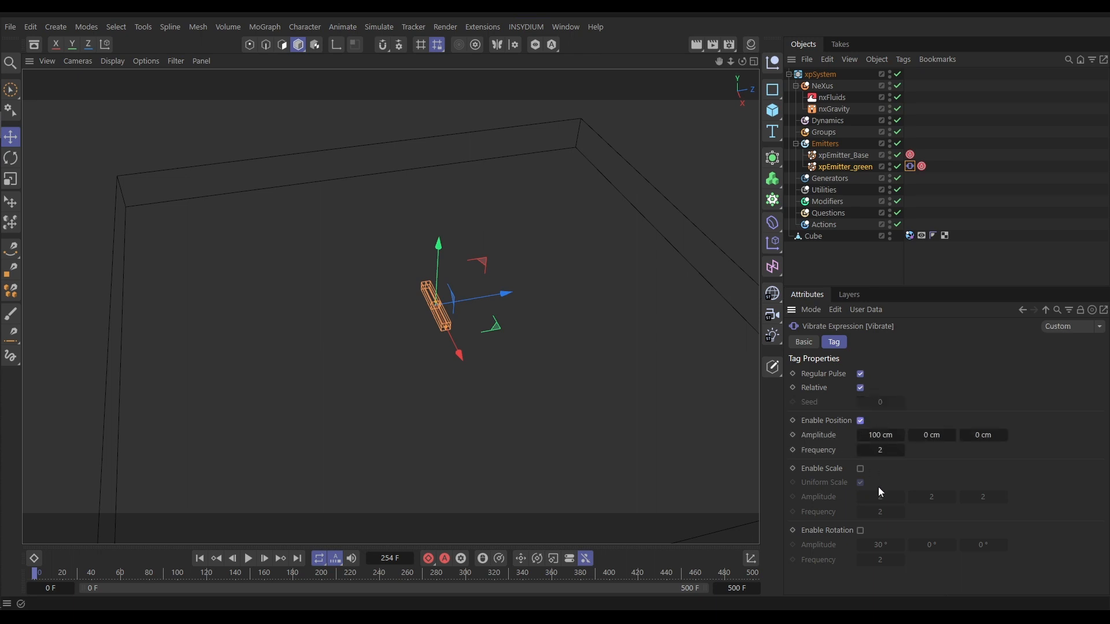
pyautogui.click(861, 530)
# - Set the Vibrate tag's position Amplitude to 50, 0, 50 cm and its Frequency to 0.6
pyautogui.click(880, 437)
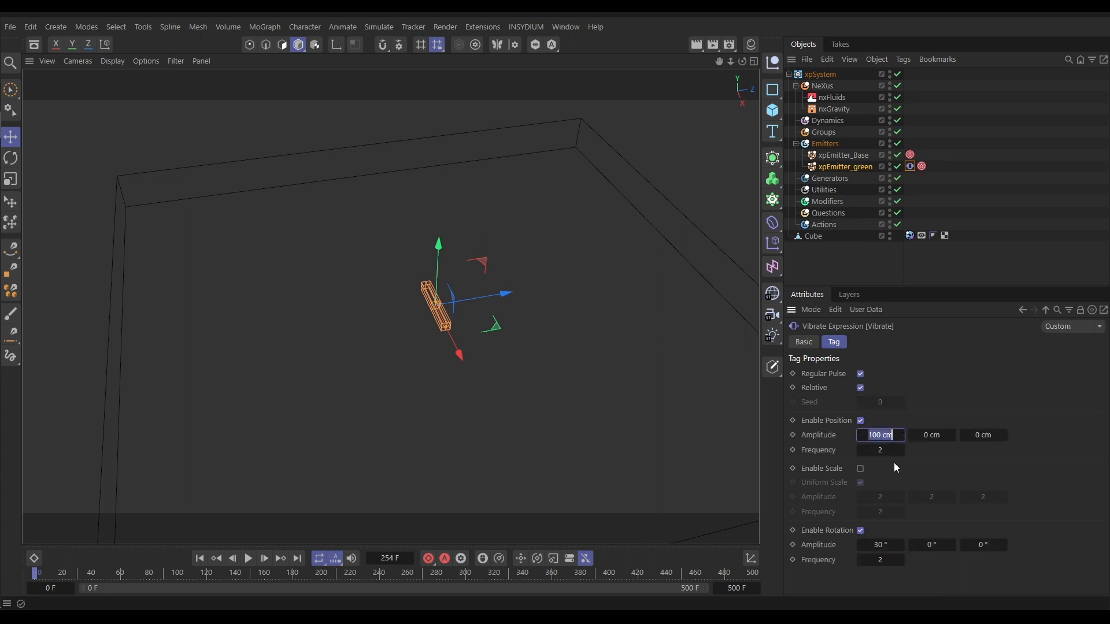
pyautogui.write('50')
pyautogui.press('Tab')
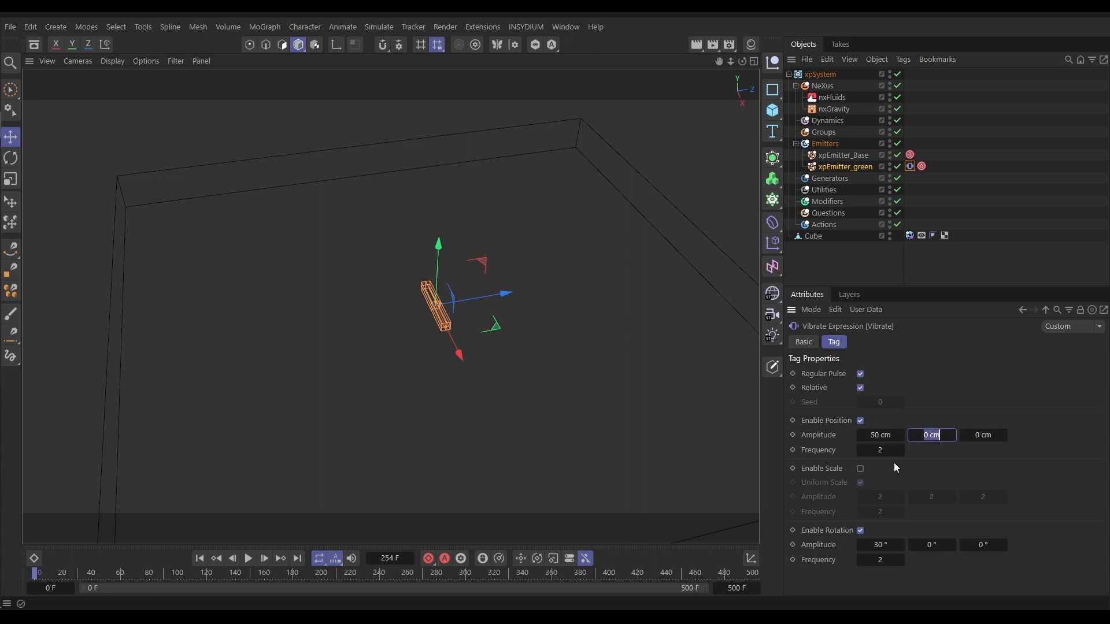
pyautogui.press('Tab')
pyautogui.write('50')
pyautogui.press('Return')
pyautogui.click(880, 451)
pyautogui.write('0.6')
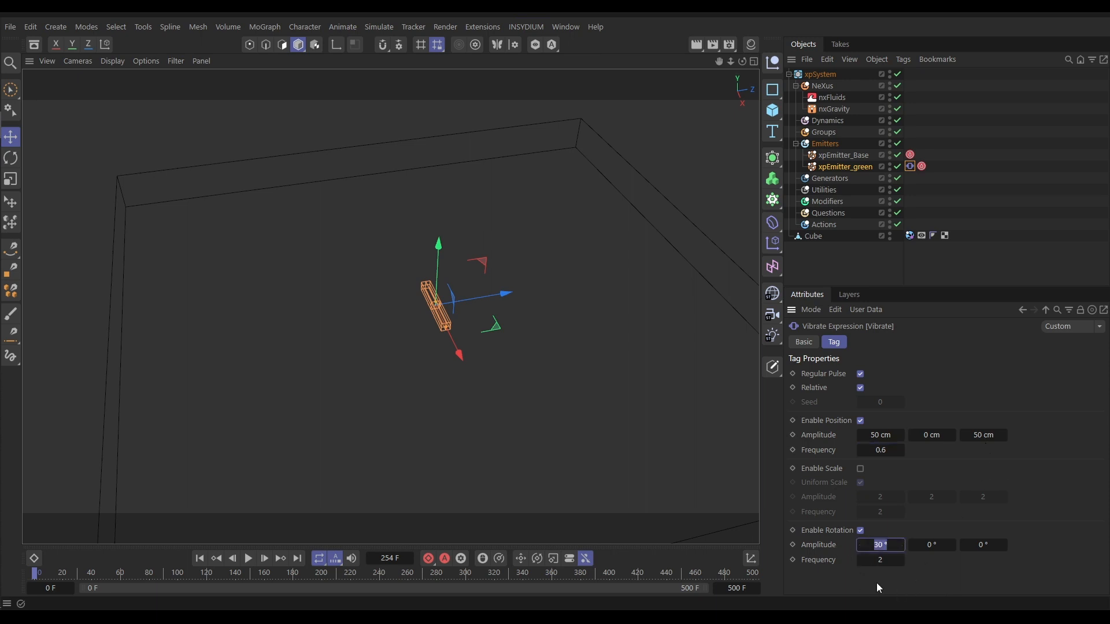
# - Set the Vibrate tag's rotation Amplitude to 60° on the first axis and its Frequency to 1
pyautogui.write('60')
pyautogui.press('Return')
pyautogui.click(875, 561)
# - Play the animation from the start briefly to check the green emitter's vibration
pyautogui.click(201, 560)
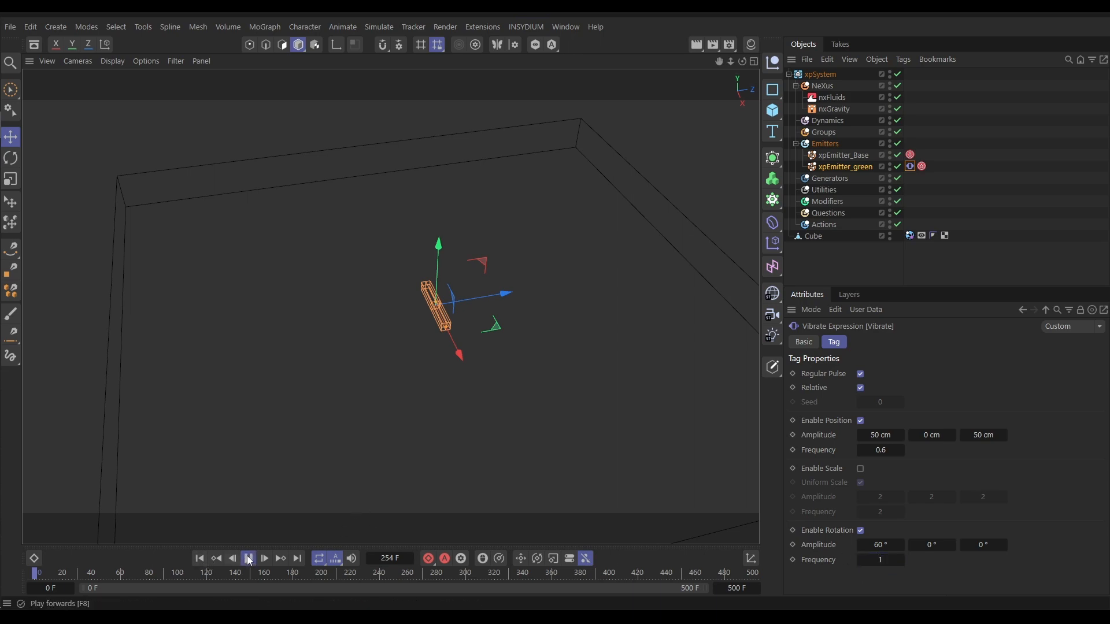
pyautogui.click(249, 559)
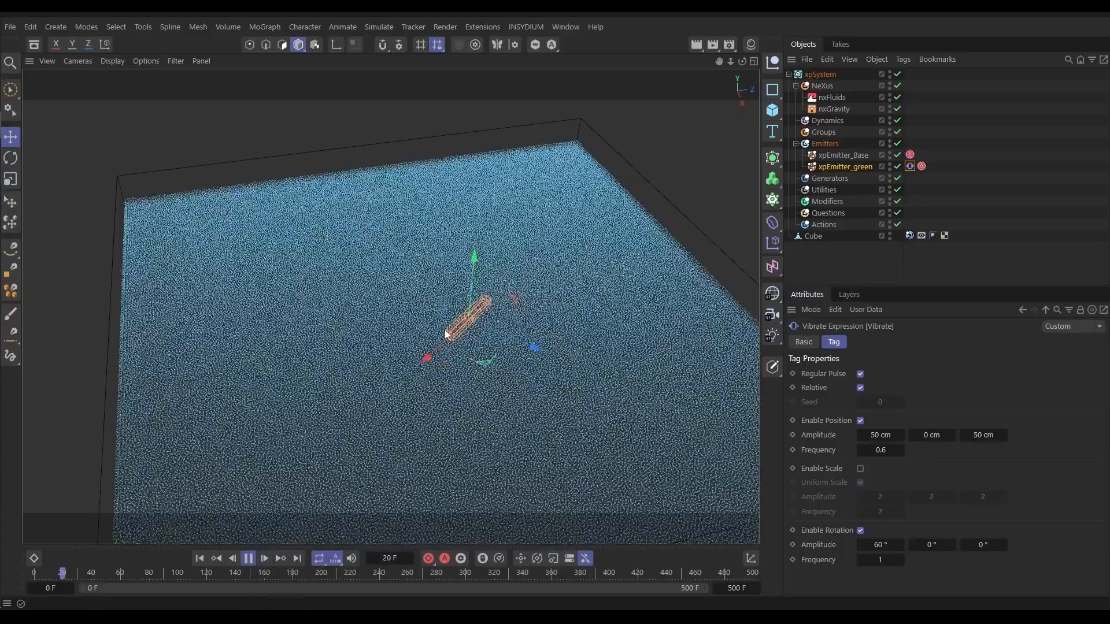
pyautogui.click(248, 559)
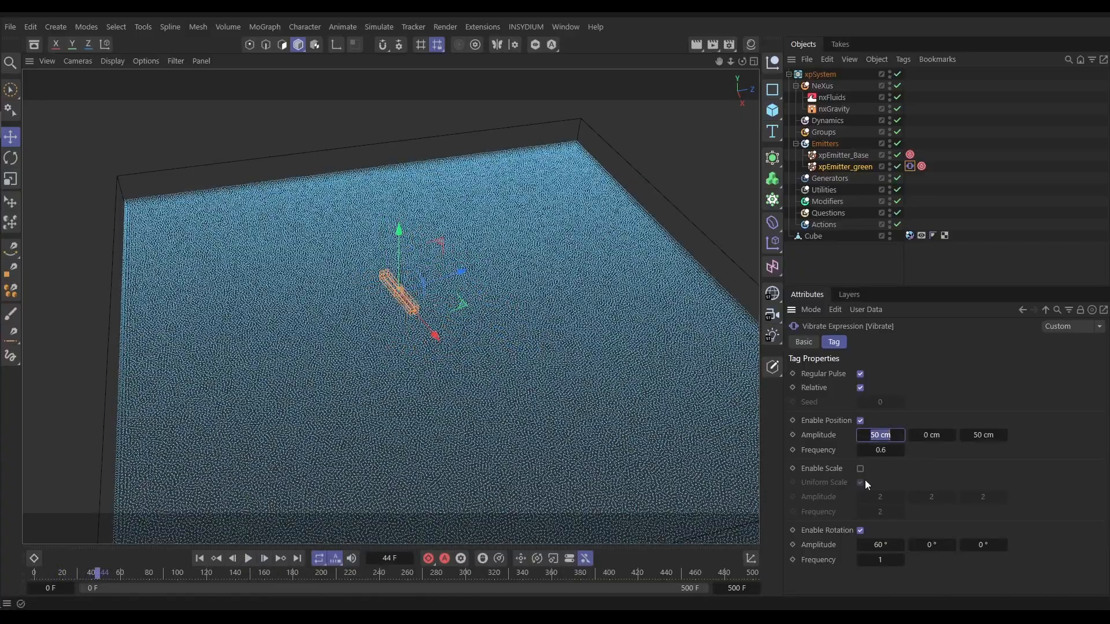
# - Set the Vibrate tag's position Amplitude to 20, 0, 20 cm and its Frequency to 0.3
pyautogui.write('20')
pyautogui.press('Tab')
pyautogui.write('2')
pyautogui.press('BackSpace')
pyautogui.write('0')
pyautogui.press('Tab')
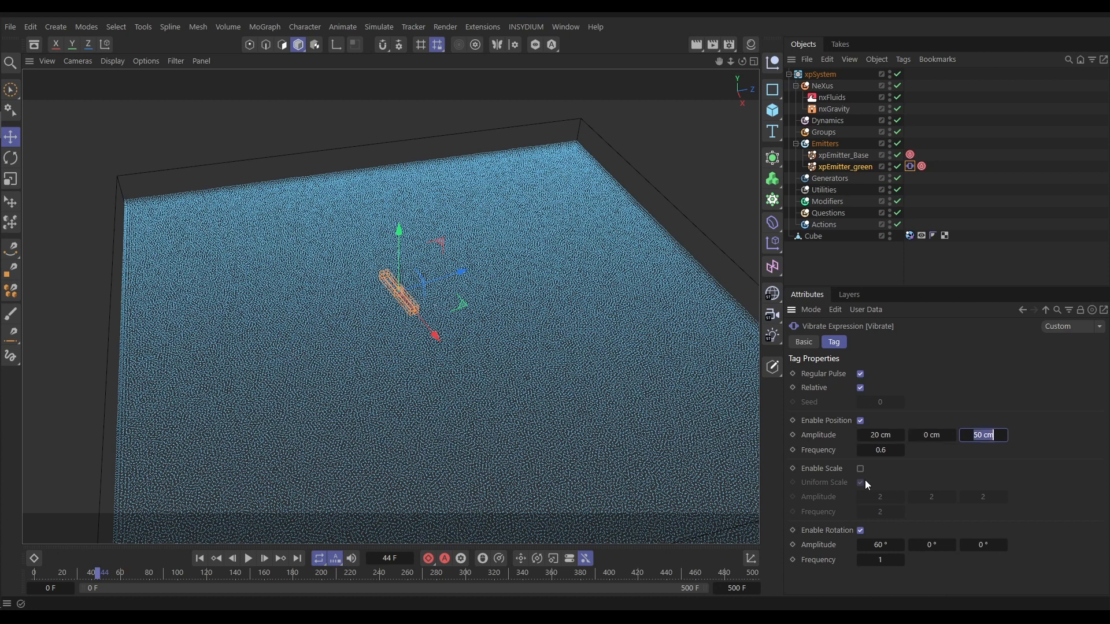
pyautogui.write('20')
pyautogui.press('Tab')
# - Set the Vibrate tag's first rotation Amplitude value to 40°
pyautogui.click(879, 545)
pyautogui.write('40')
pyautogui.press('Return')
# - Play the simulation from the start and hide xpEmitter_Base in the viewport to examine the vibrating green emission
pyautogui.click(200, 558)
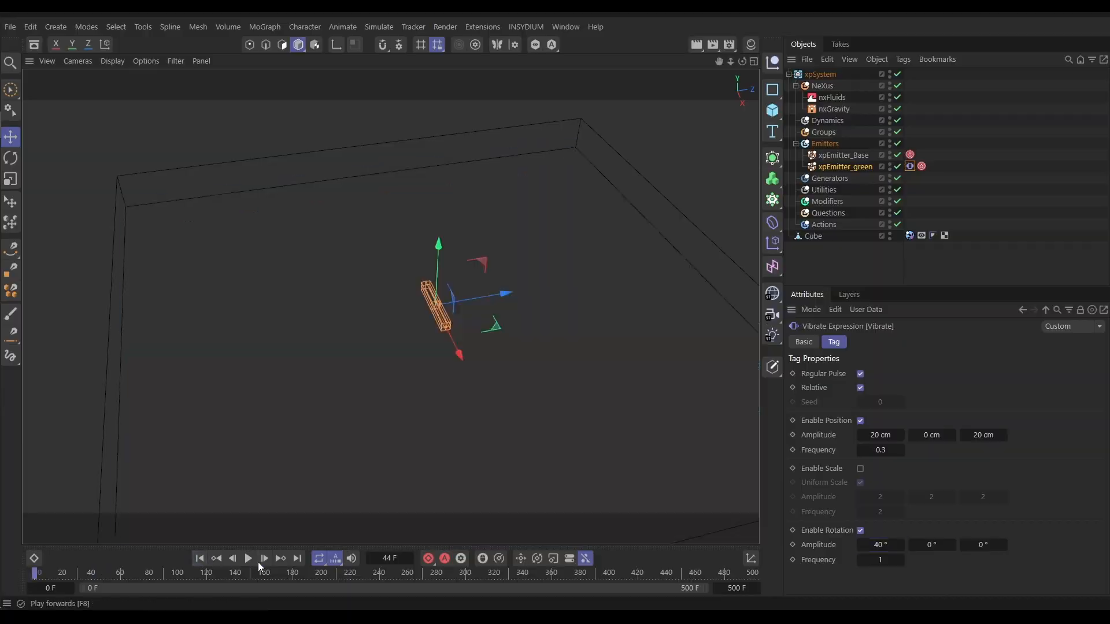
pyautogui.click(248, 558)
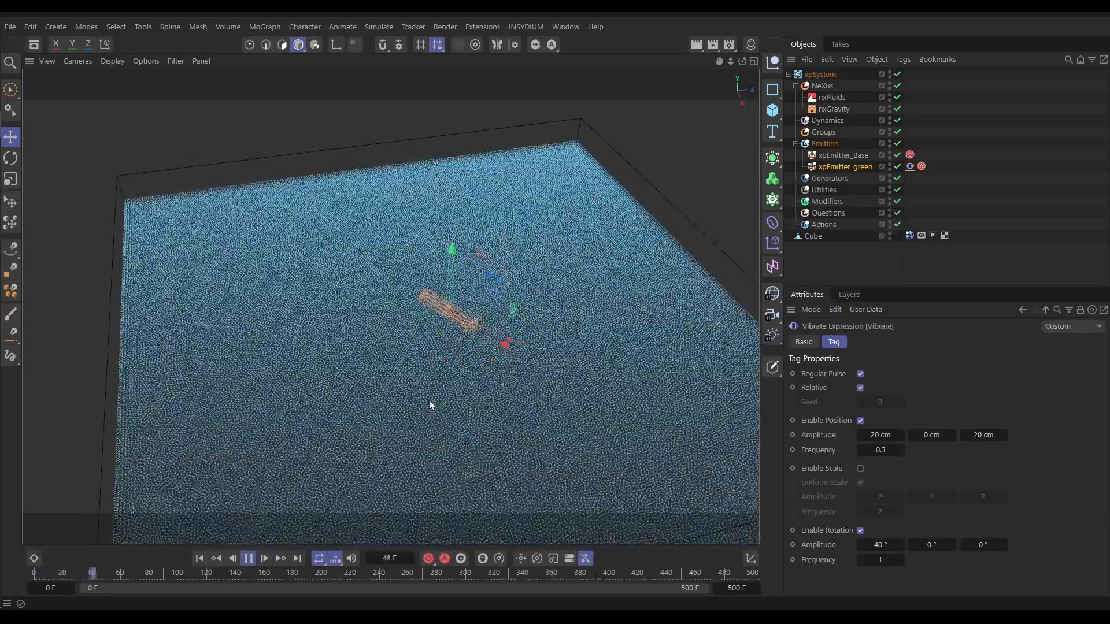
pyautogui.click(889, 154)
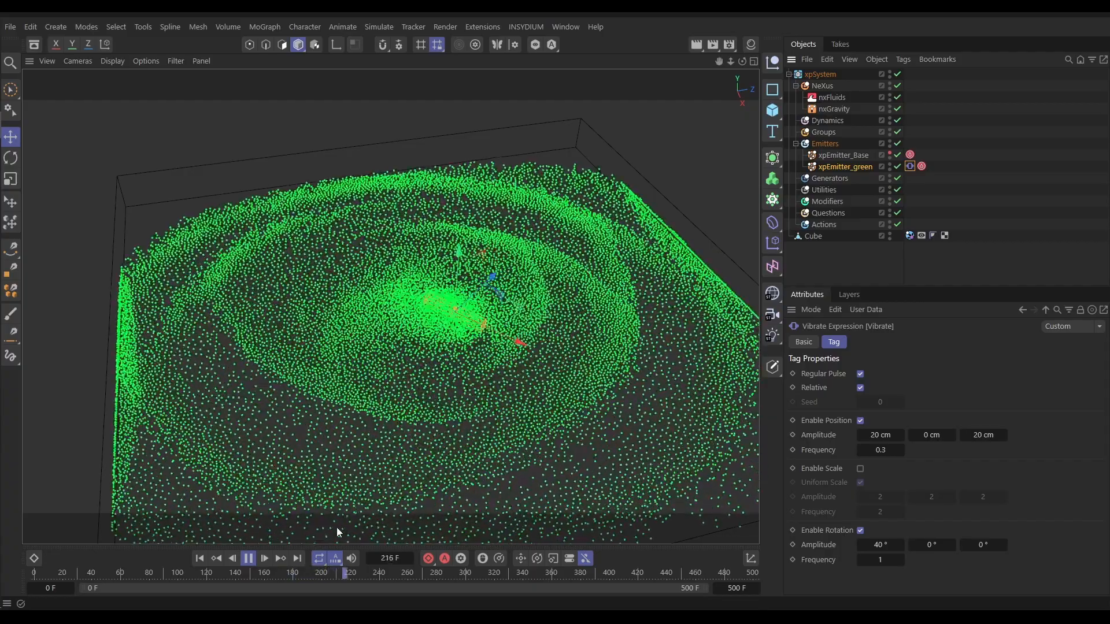
# - Stop and rewind the simulation, then duplicate xpEmitter_green within the Emitters group and rename the copy xpEmitter_blue
pyautogui.click(248, 558)
pyautogui.click(203, 559)
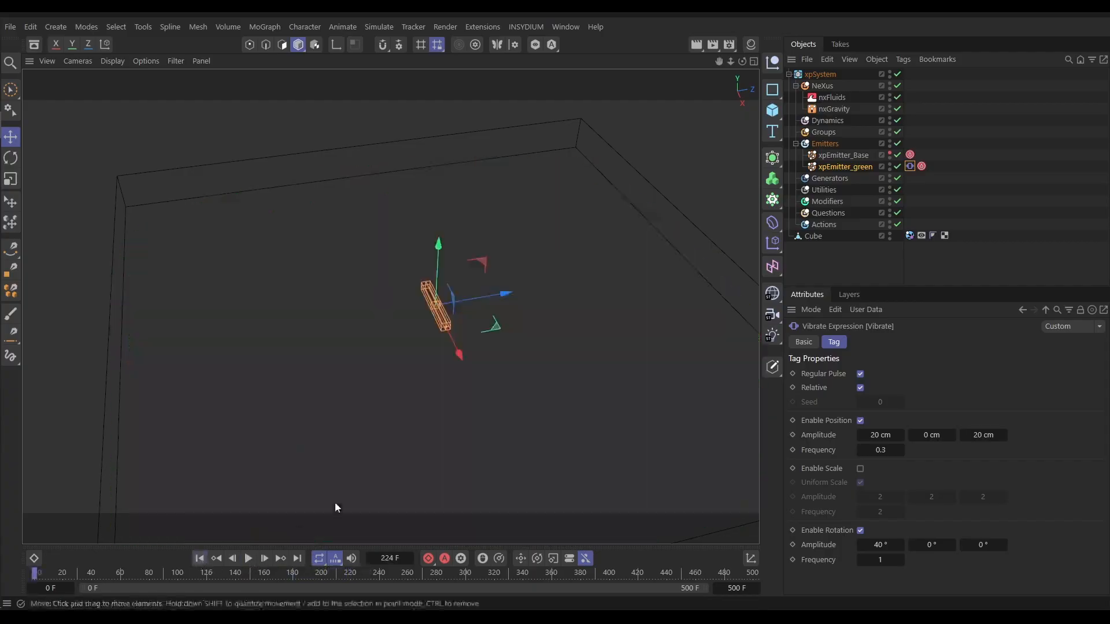
pyautogui.click(842, 168)
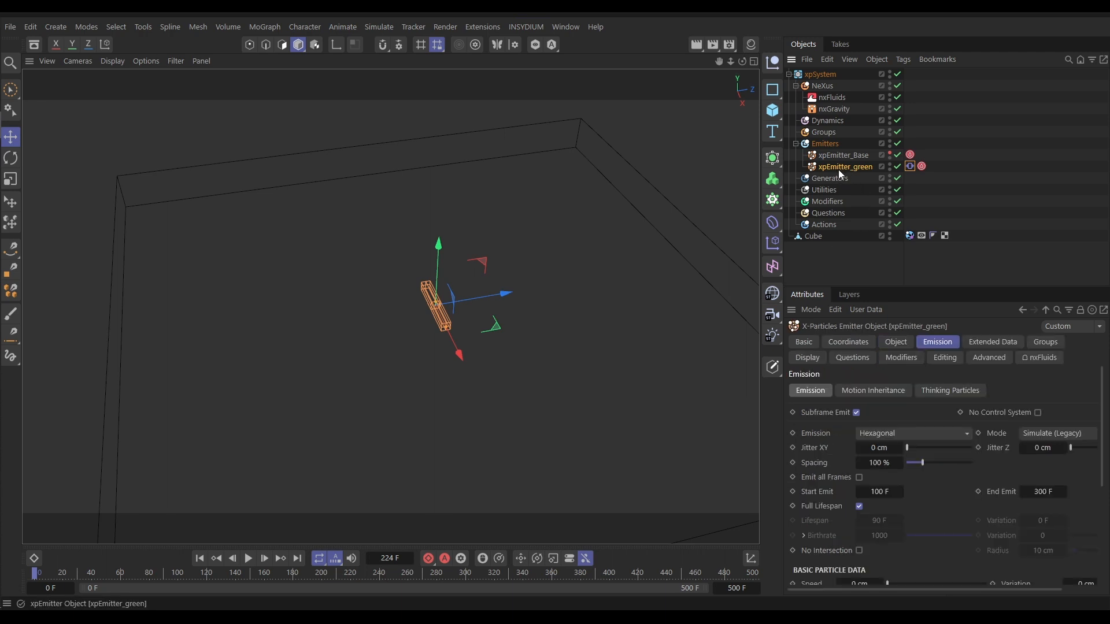
pyautogui.keyDown('ctrl'); pyautogui.moveTo(838, 169); pyautogui.dragTo(841, 181); pyautogui.keyUp('ctrl')
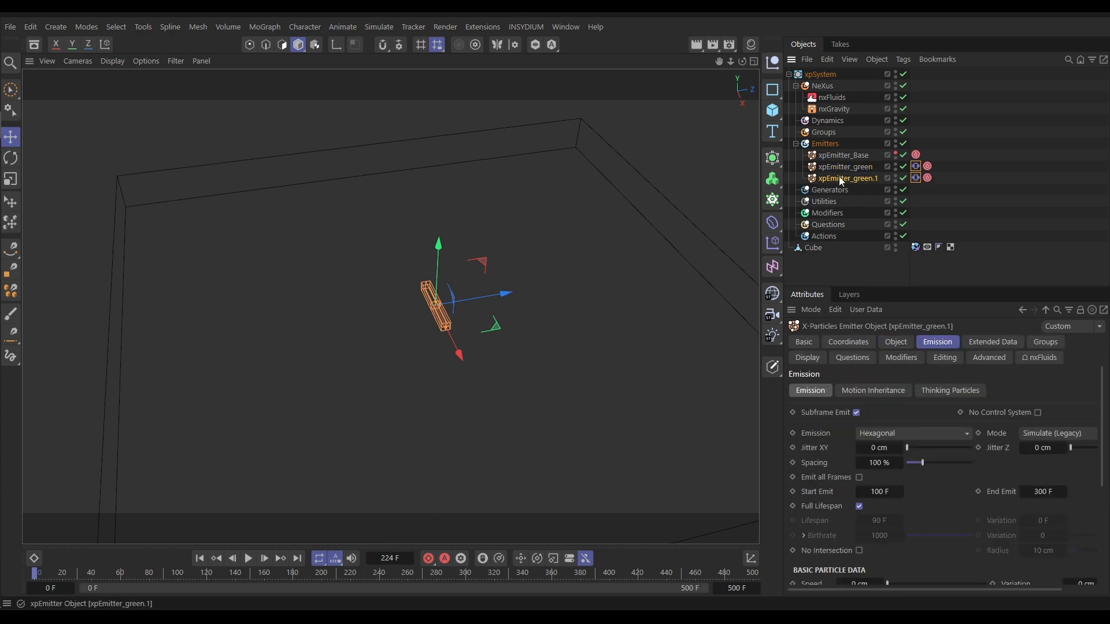
pyautogui.click(809, 345)
pyautogui.click(939, 408)
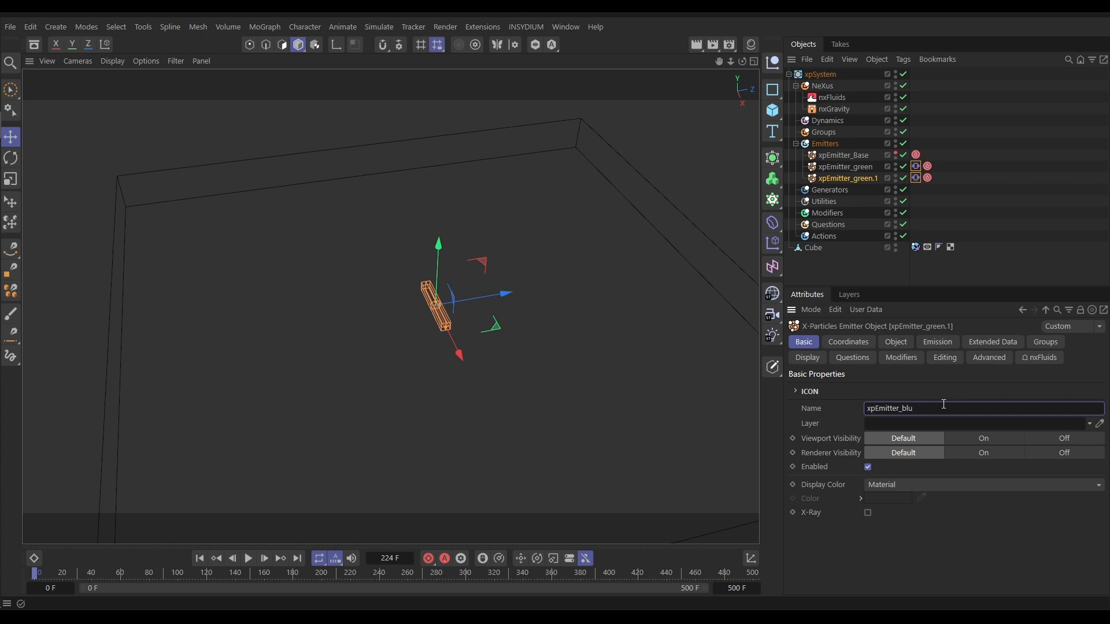
pyautogui.write('blue')
pyautogui.press('Return')
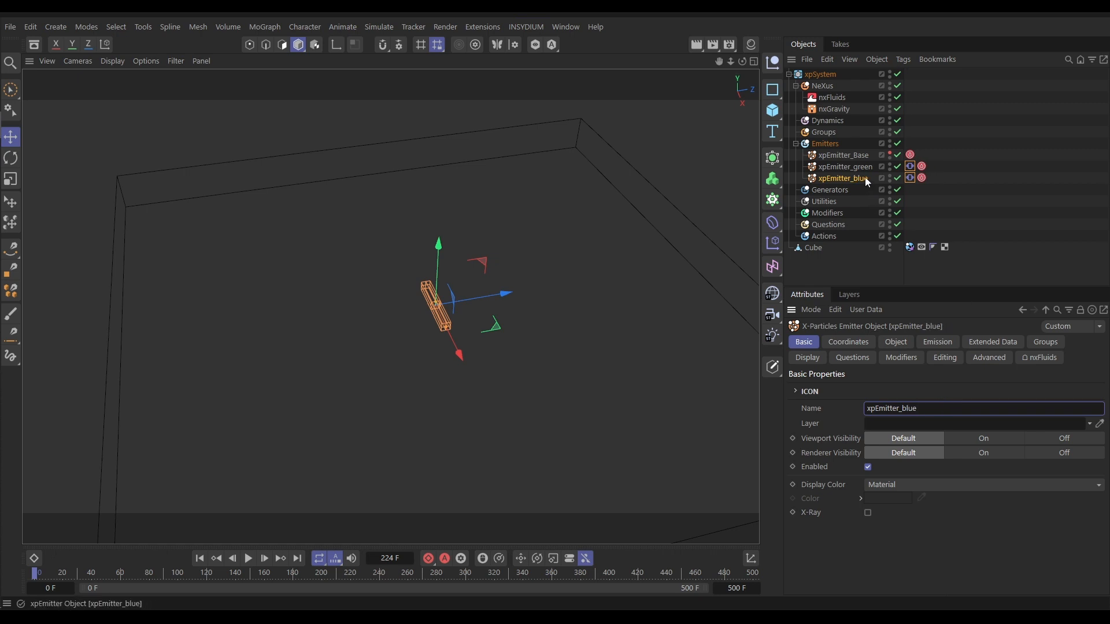
# - Change xpEmitter_blue's Particle Color to blue with a hue of 210°
pyautogui.click(809, 359)
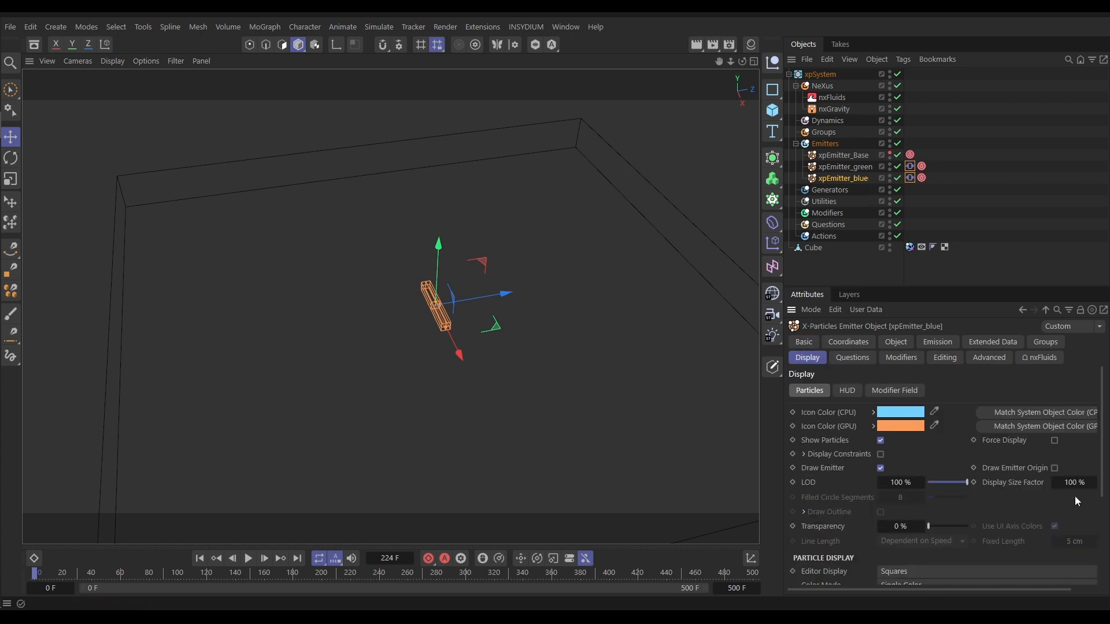
pyautogui.scroll(-3, 1093, 491)
pyautogui.click(902, 529)
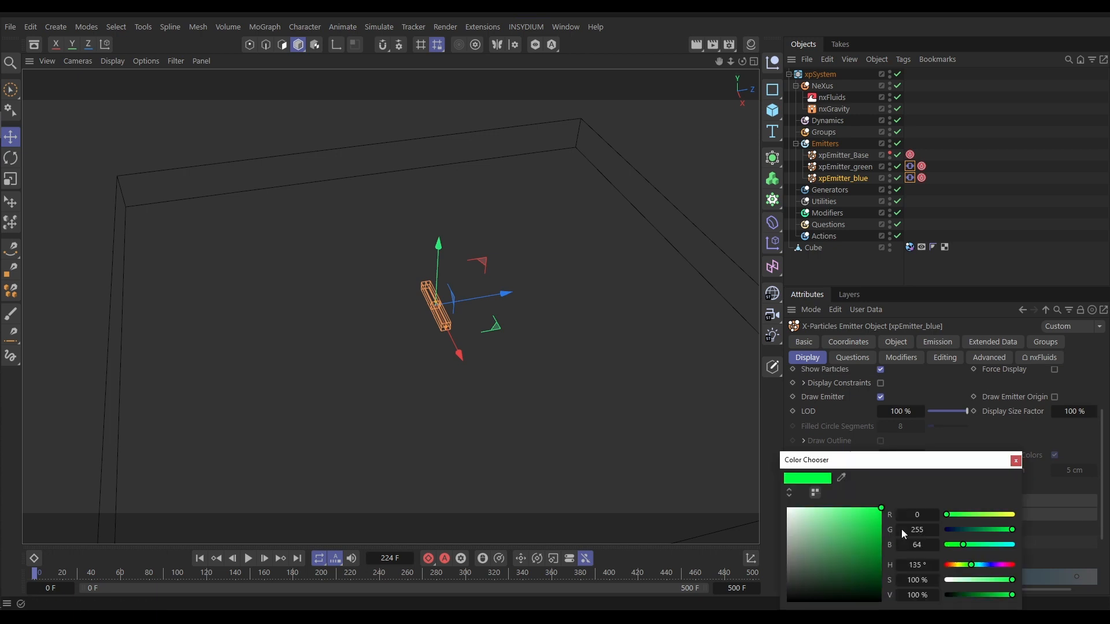
pyautogui.moveTo(973, 564); pyautogui.dragTo(985, 565)
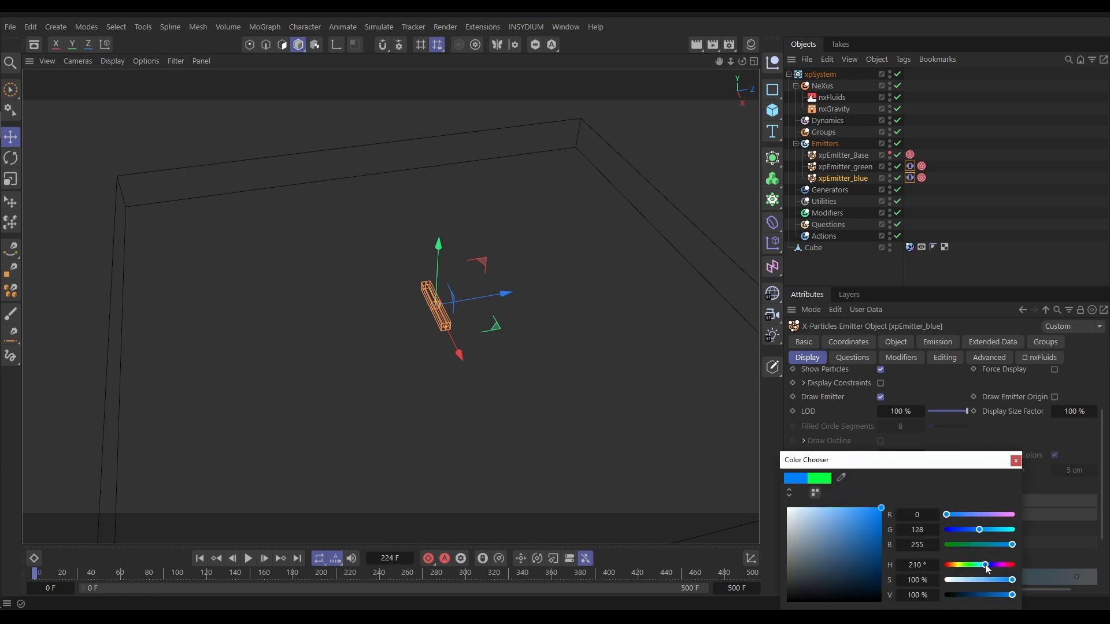
pyautogui.click(1017, 460)
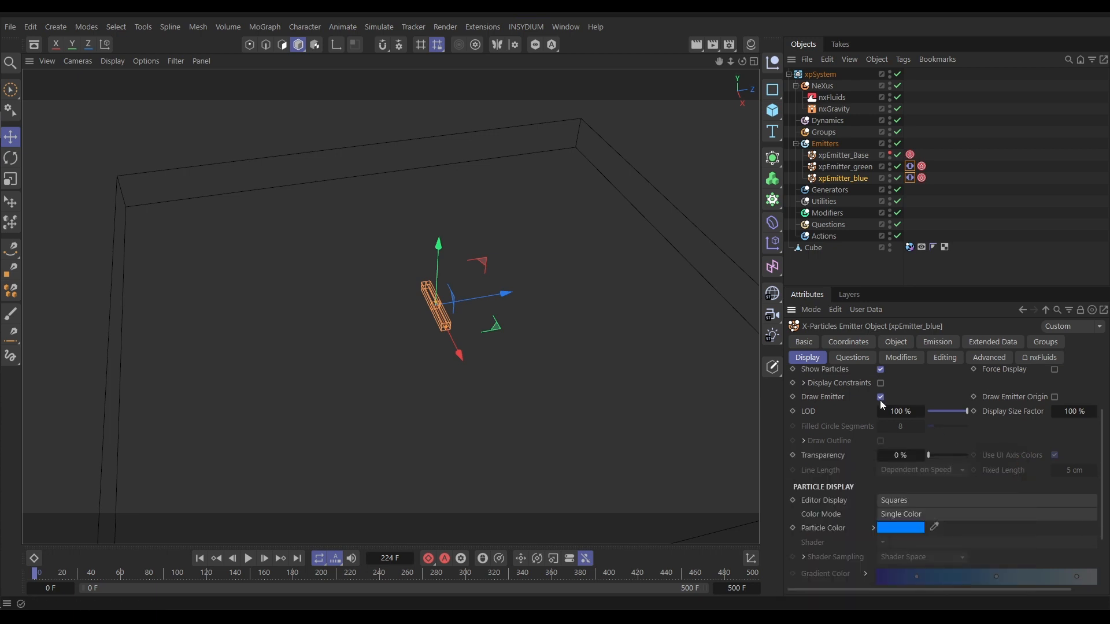
# - Rotate xpEmitter_blue about its vertical axis so it forms a cross with the green emitter, and deselect it
pyautogui.press('r')
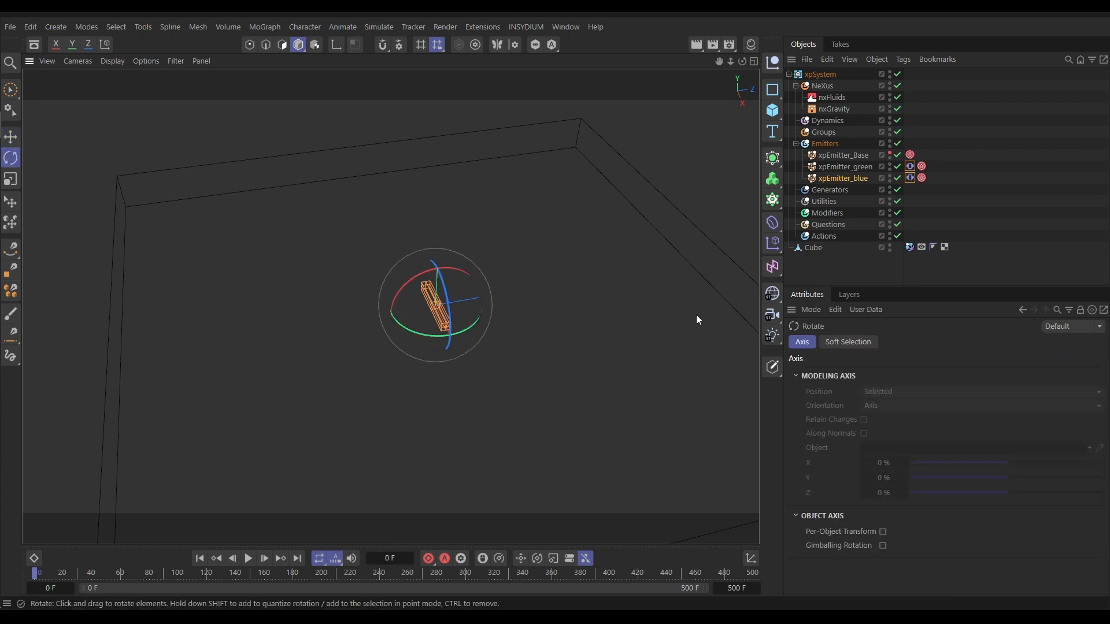
pyautogui.moveTo(421, 337); pyautogui.dragTo(490, 295)
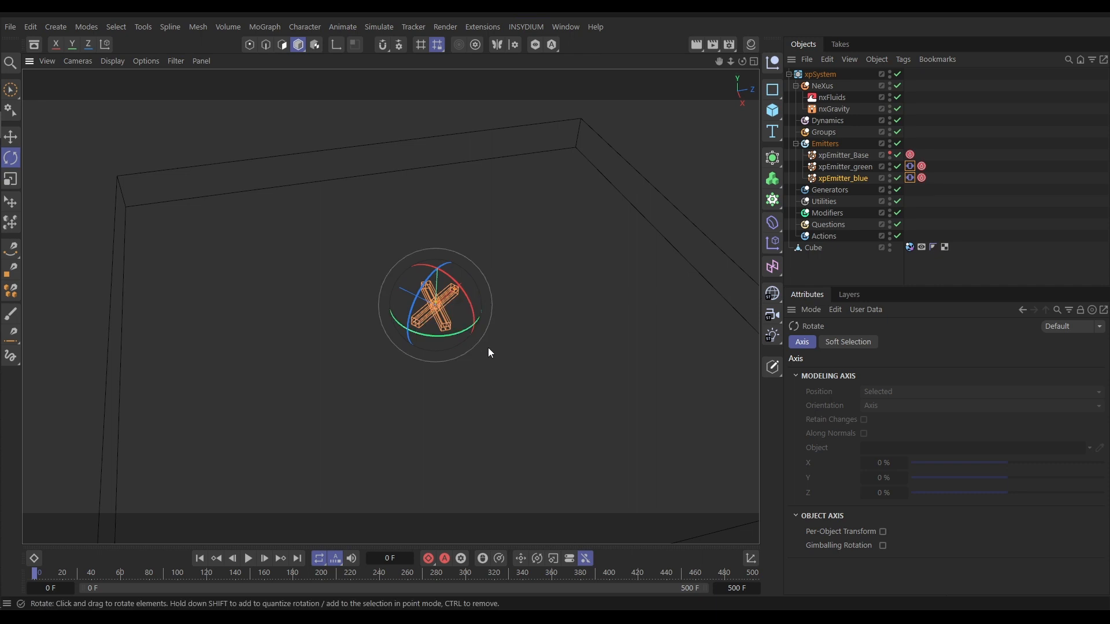
pyautogui.press('e')
pyautogui.click(557, 371)
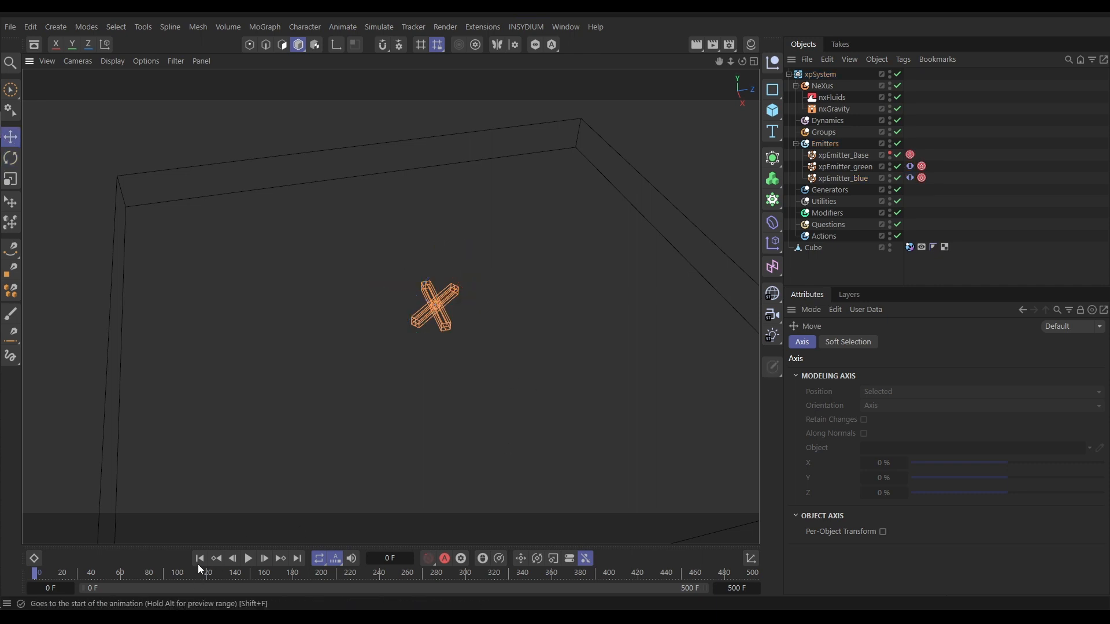
# - Play the opening frames to check how the crossed emitters vibrate together, and return to the start
pyautogui.click(249, 559)
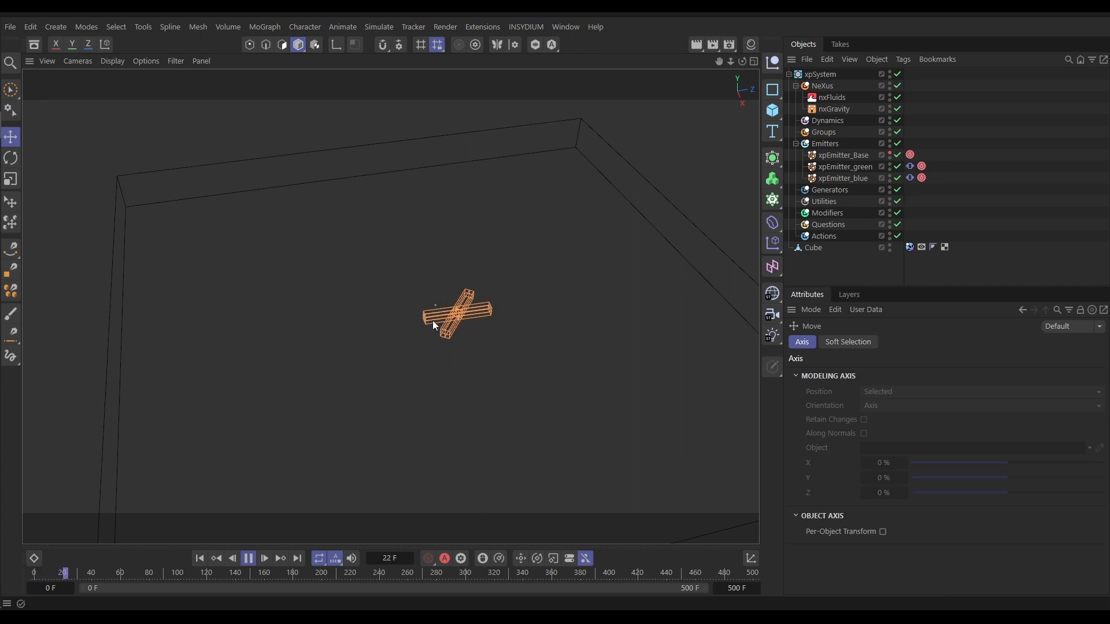
pyautogui.click(249, 558)
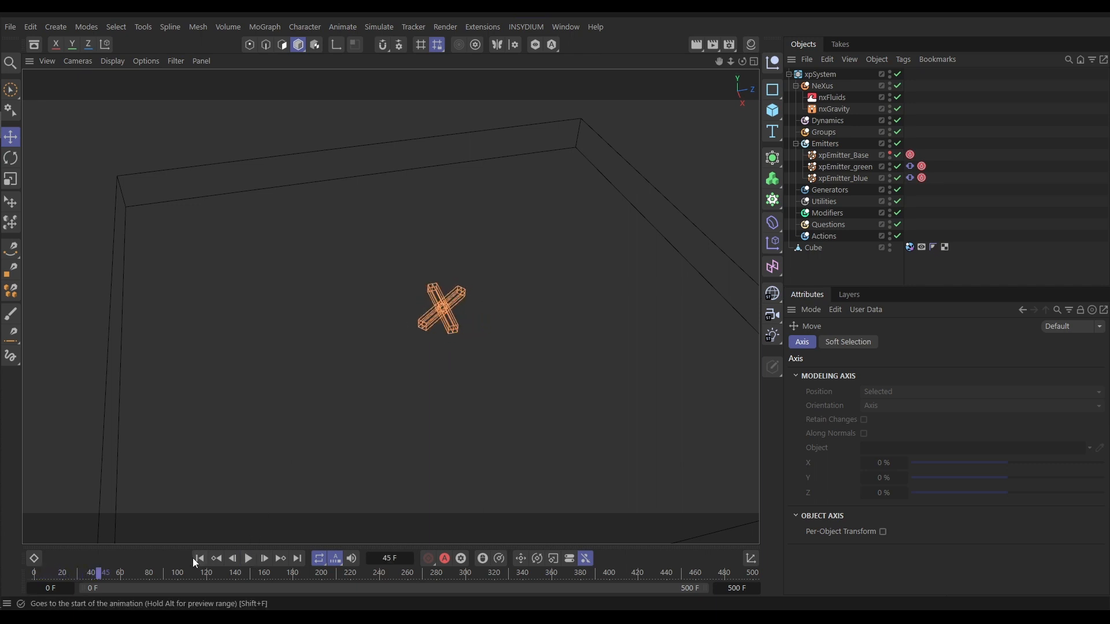
pyautogui.click(199, 558)
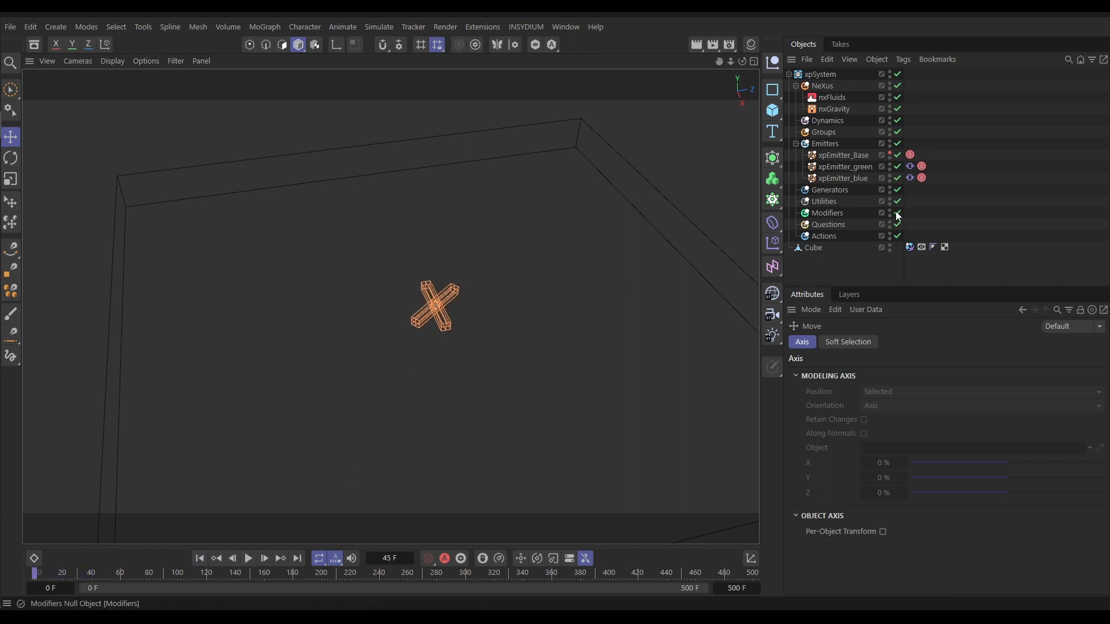
# - Turn off Regular Pulse in the Vibrate tags of both xpEmitter_blue and xpEmitter_green
pyautogui.click(910, 177)
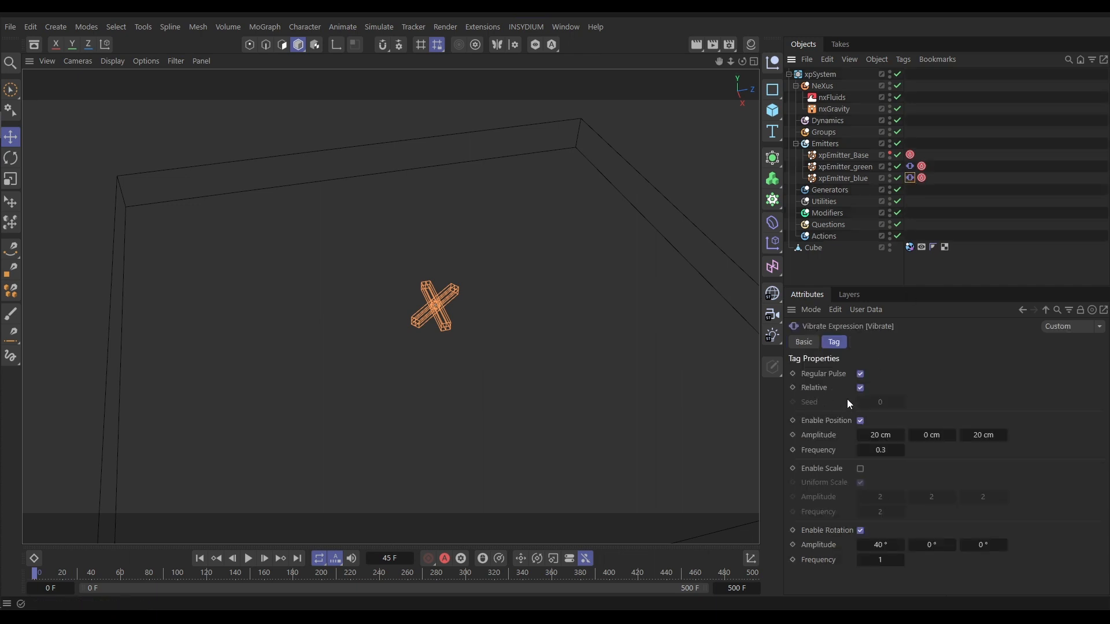
pyautogui.click(862, 374)
pyautogui.click(910, 166)
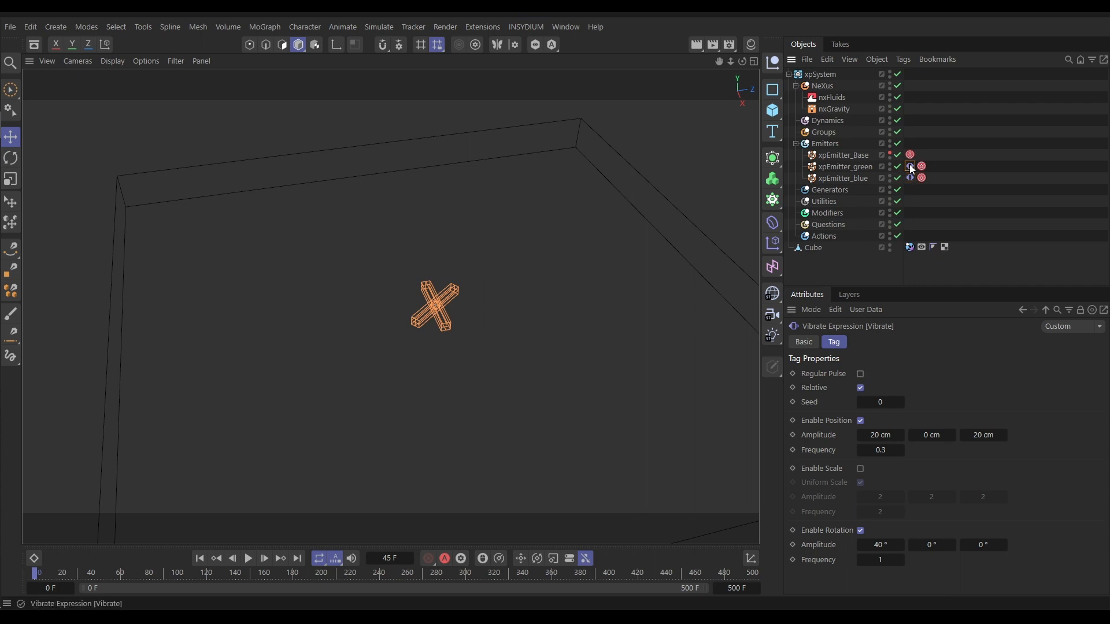
pyautogui.click(860, 374)
# - Set the Seed of xpEmitter_blue's Vibrate tag to 73 and play the simulation to check the two-colour emission
pyautogui.click(910, 178)
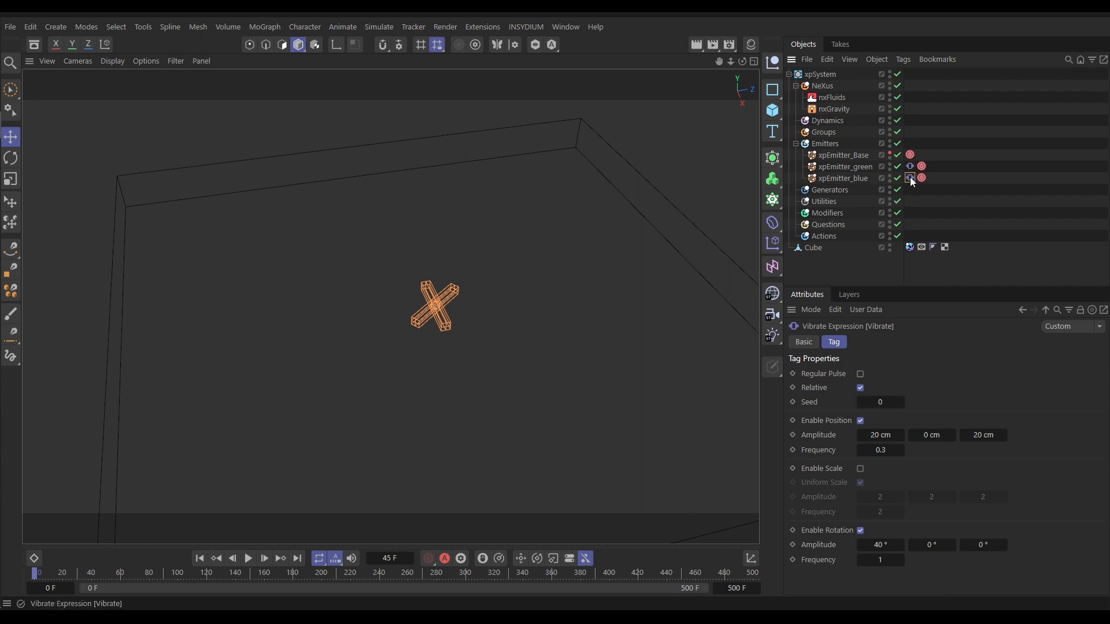
pyautogui.click(902, 401)
pyautogui.write('73')
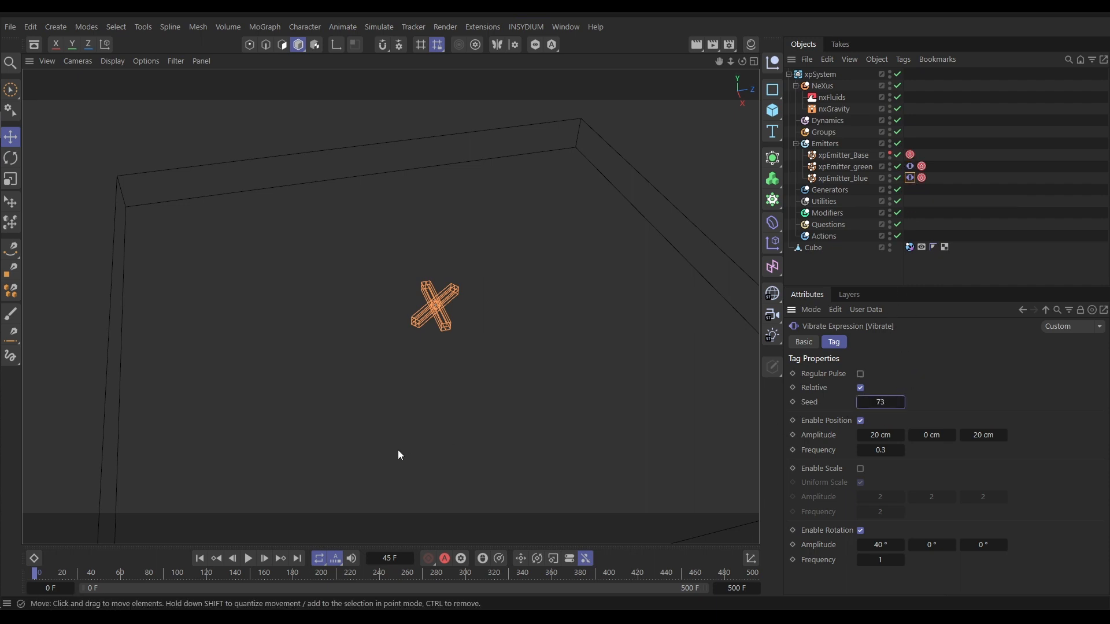
pyautogui.click(249, 558)
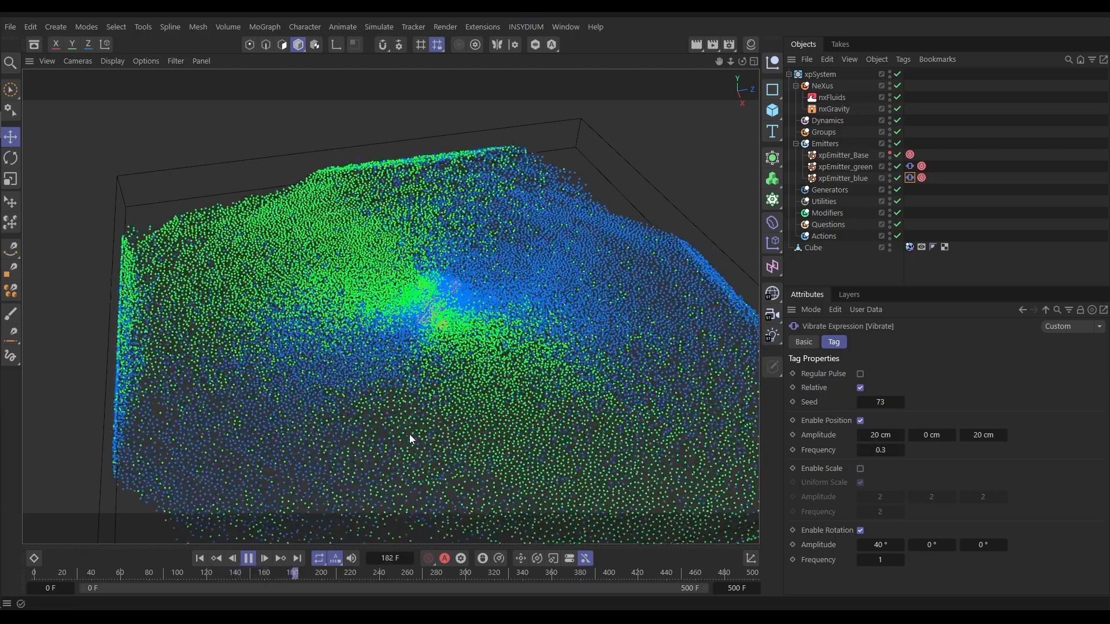
pyautogui.click(248, 558)
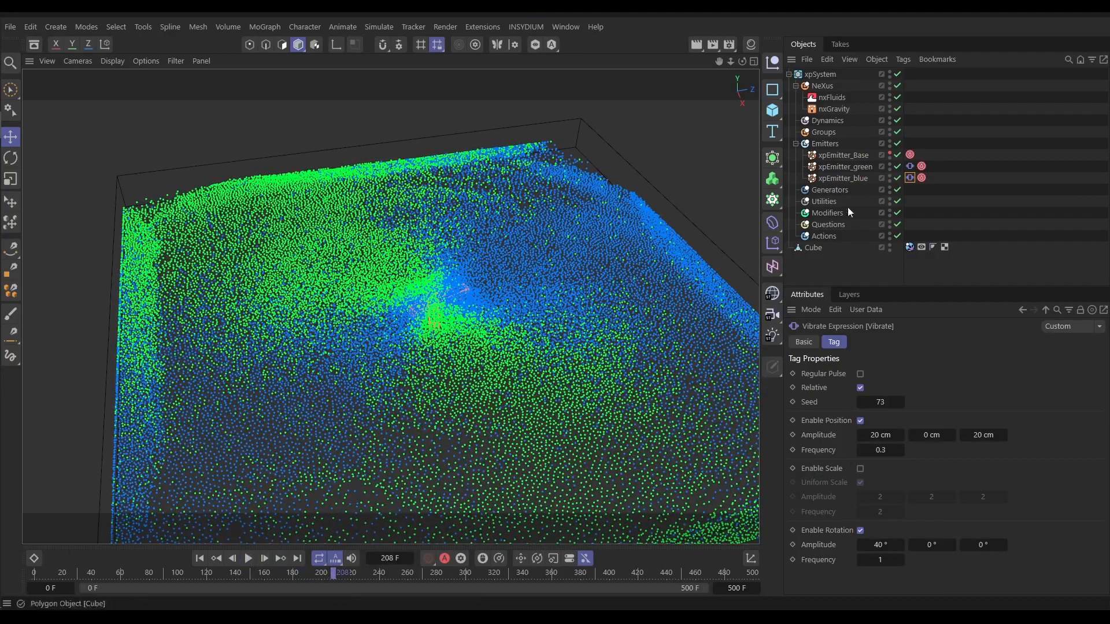
# - Set both emitters' Vibrate position Amplitude to 60, 0, 60 cm and Frequency to 0.6, and replay from the start
pyautogui.keyDown('ctrl'); pyautogui.click(910, 166); pyautogui.keyUp('ctrl')
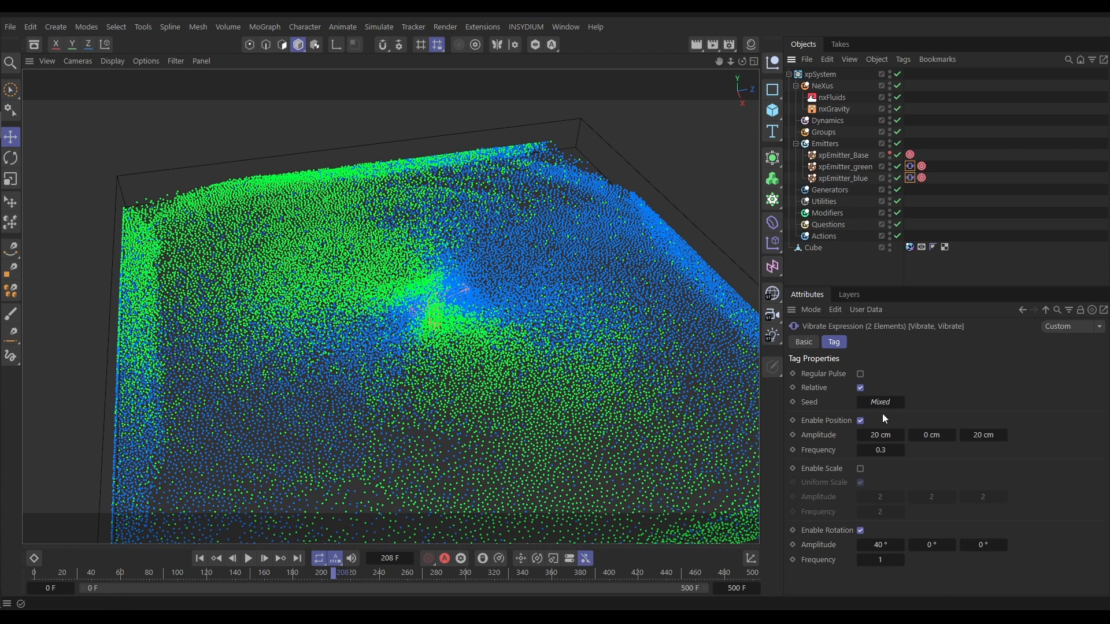
pyautogui.click(879, 437)
pyautogui.write('60')
pyautogui.press('Tab')
pyautogui.press('Tab')
pyautogui.write('60')
pyautogui.press('Return')
pyautogui.click(878, 450)
pyautogui.click(199, 558)
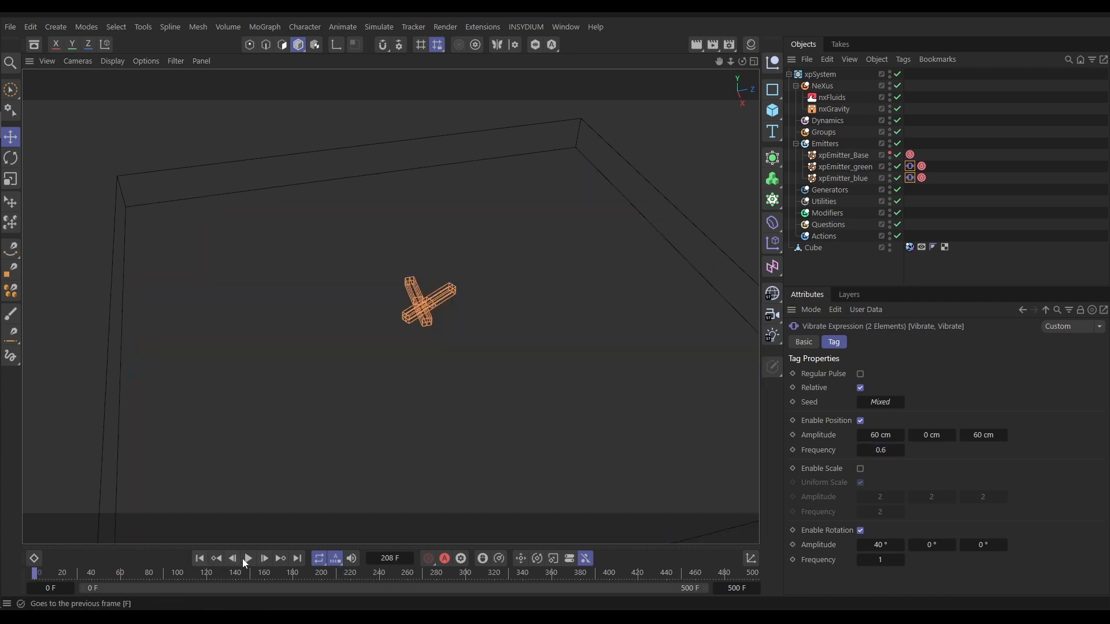
pyautogui.click(248, 558)
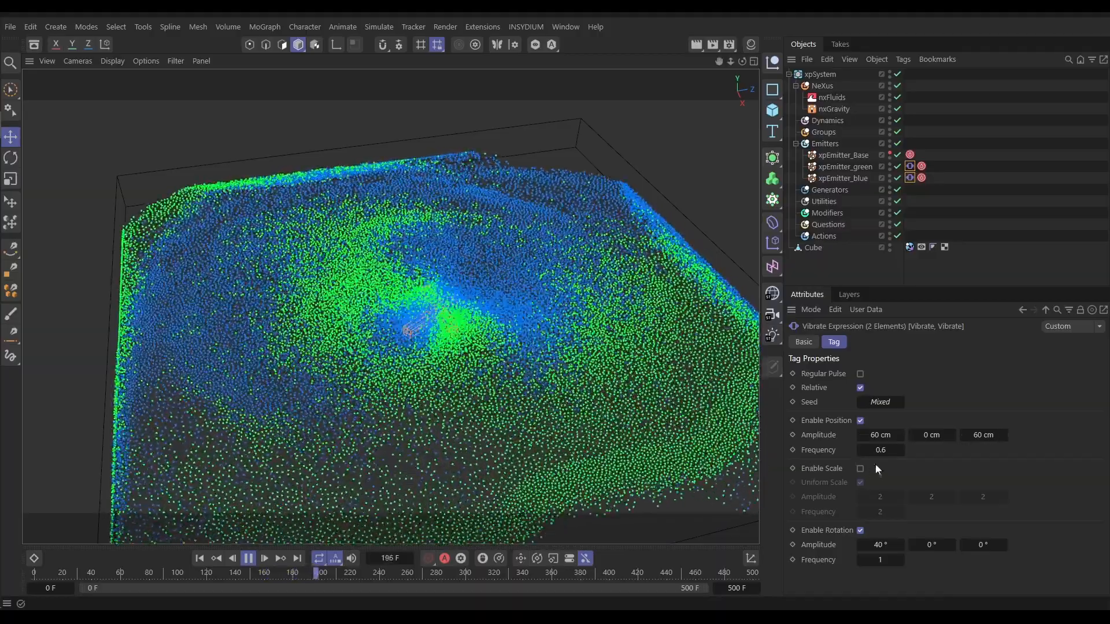
# - Raise both Vibrate tags' position Amplitude to 100, 0, 100 cm during playback, watch the mixing, and rewind to the start
pyautogui.click(881, 436)
pyautogui.write('100')
pyautogui.press('Tab')
pyautogui.press('Tab')
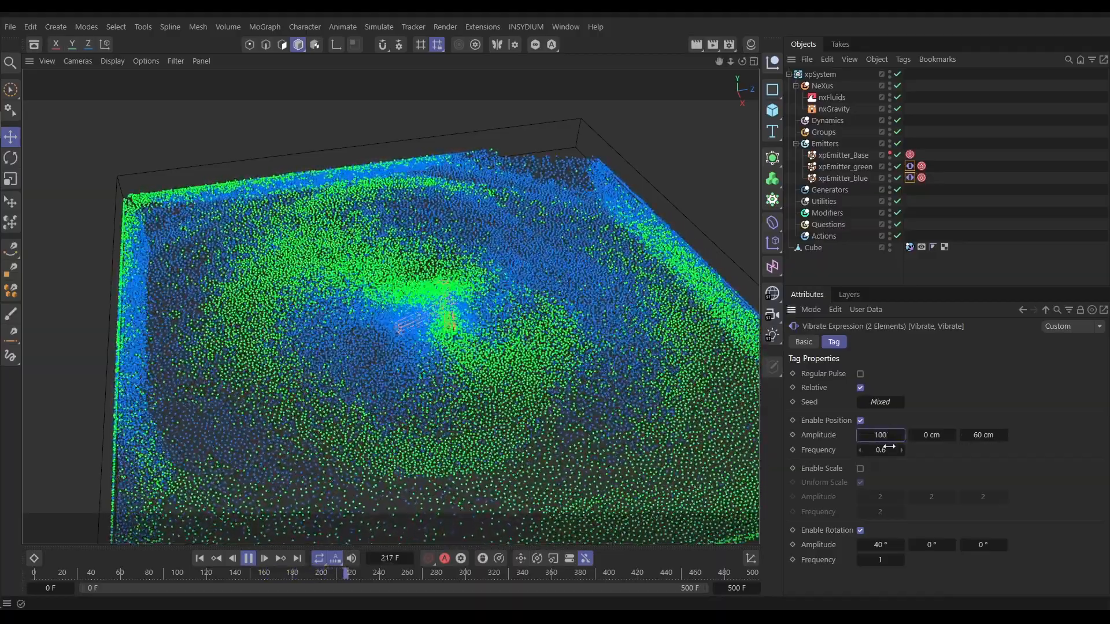
pyautogui.write('100')
pyautogui.press('Return')
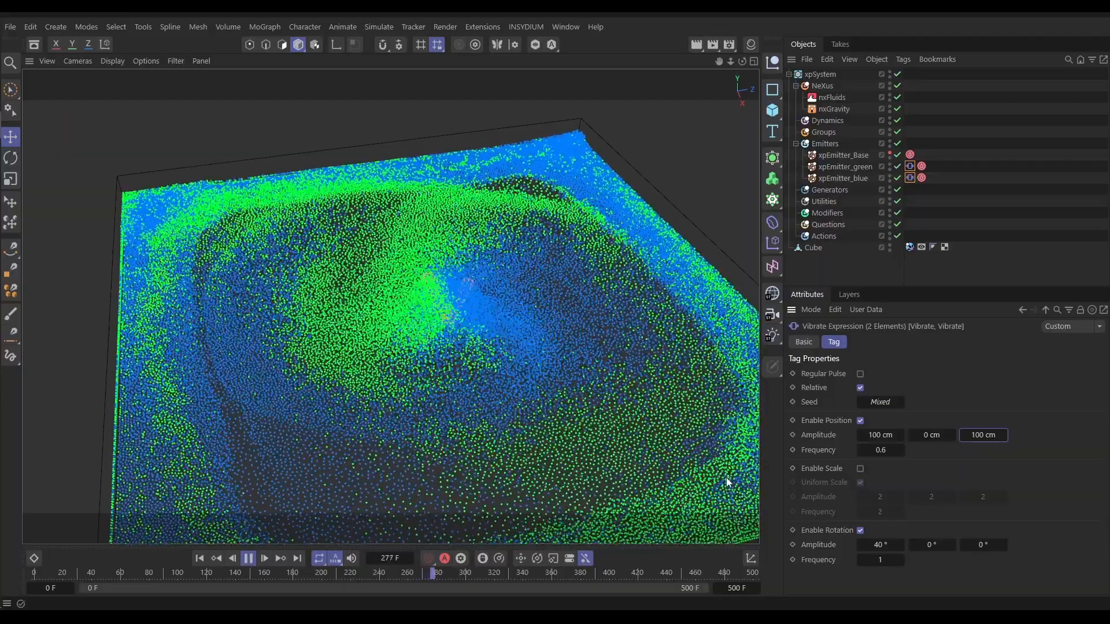
pyautogui.click(248, 559)
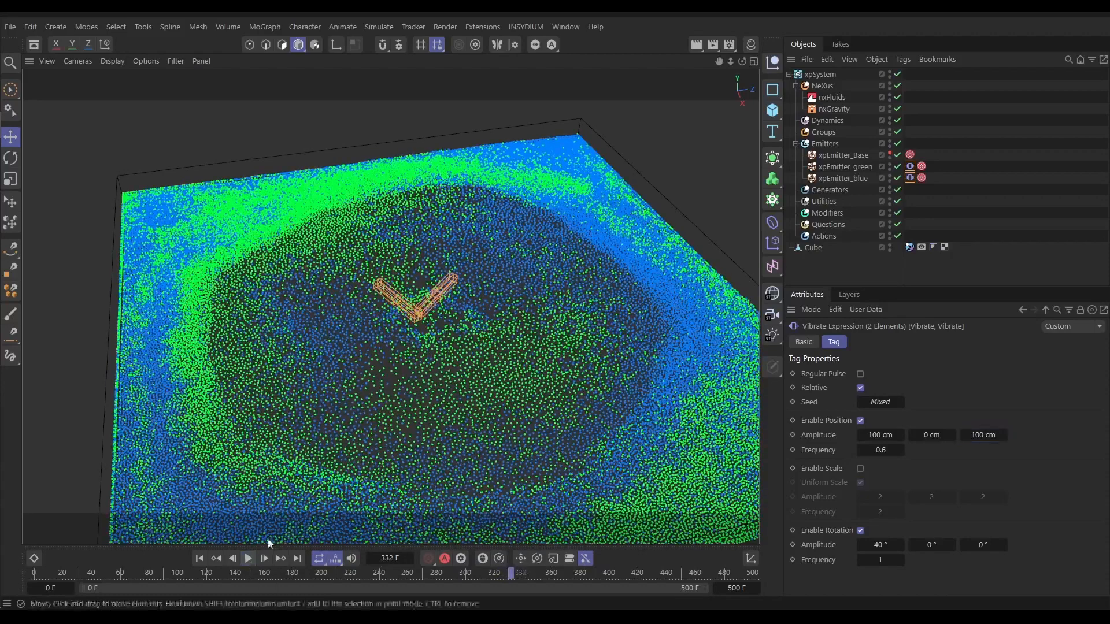
pyautogui.click(199, 559)
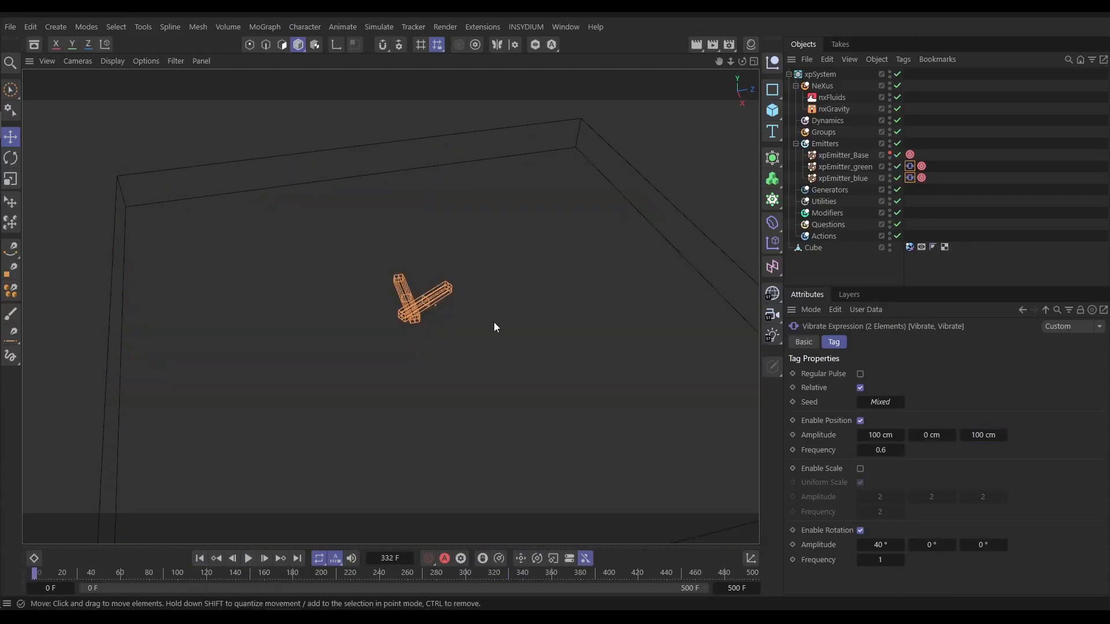
# - Duplicate xpEmitter_blue within the Emitters group and rename the copy xpEmitter_red
pyautogui.click(851, 179)
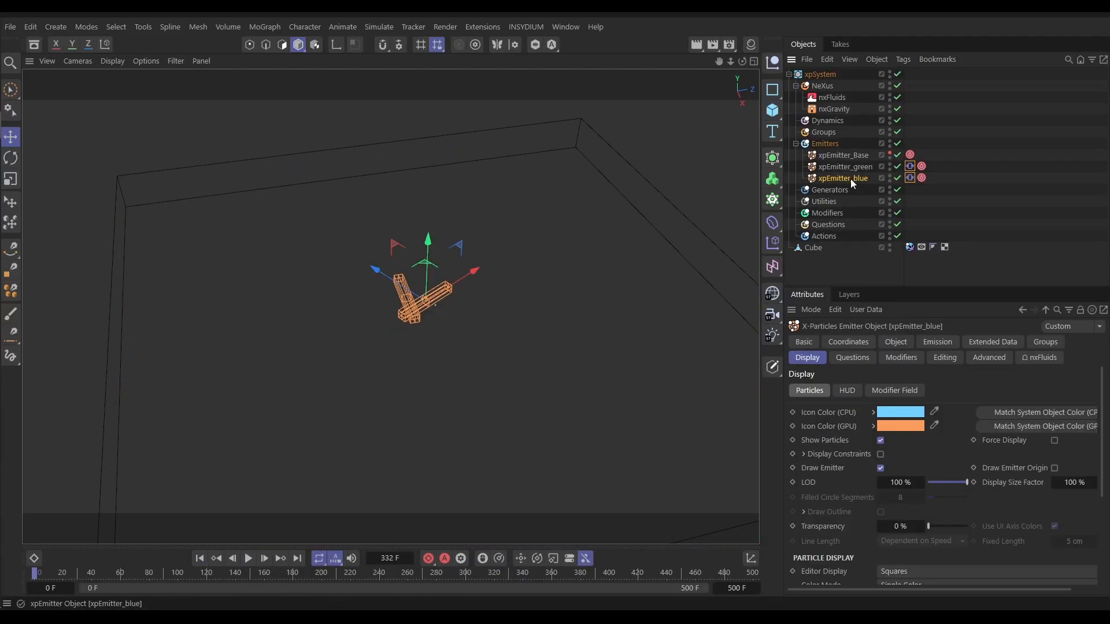
pyautogui.hotkey('ctrl', 'c')
pyautogui.hotkey('ctrl', 'v')
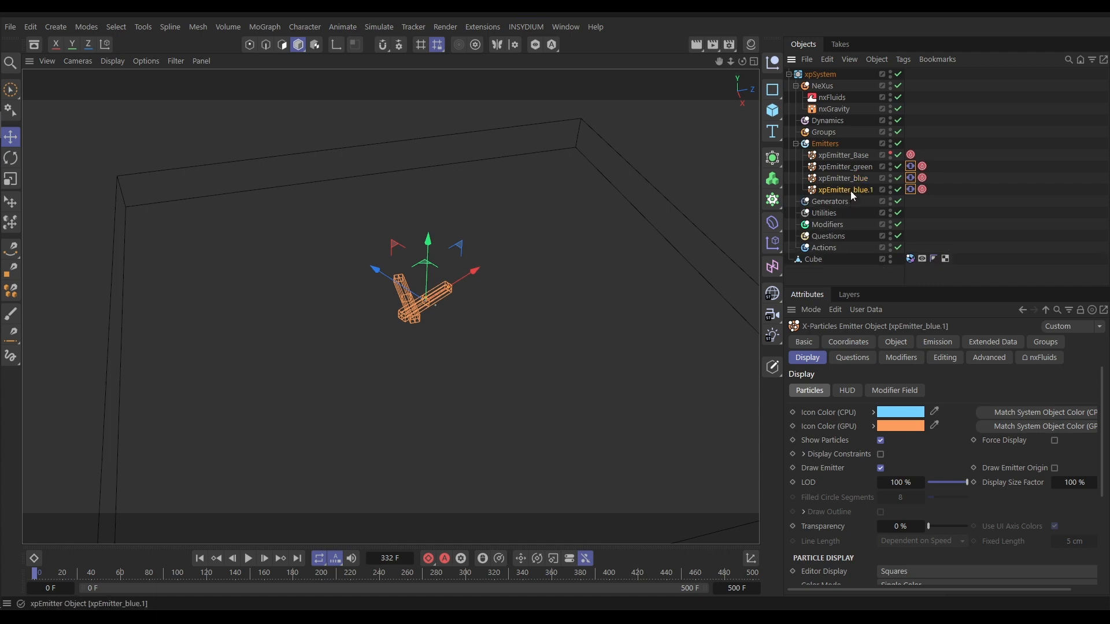
pyautogui.click(812, 343)
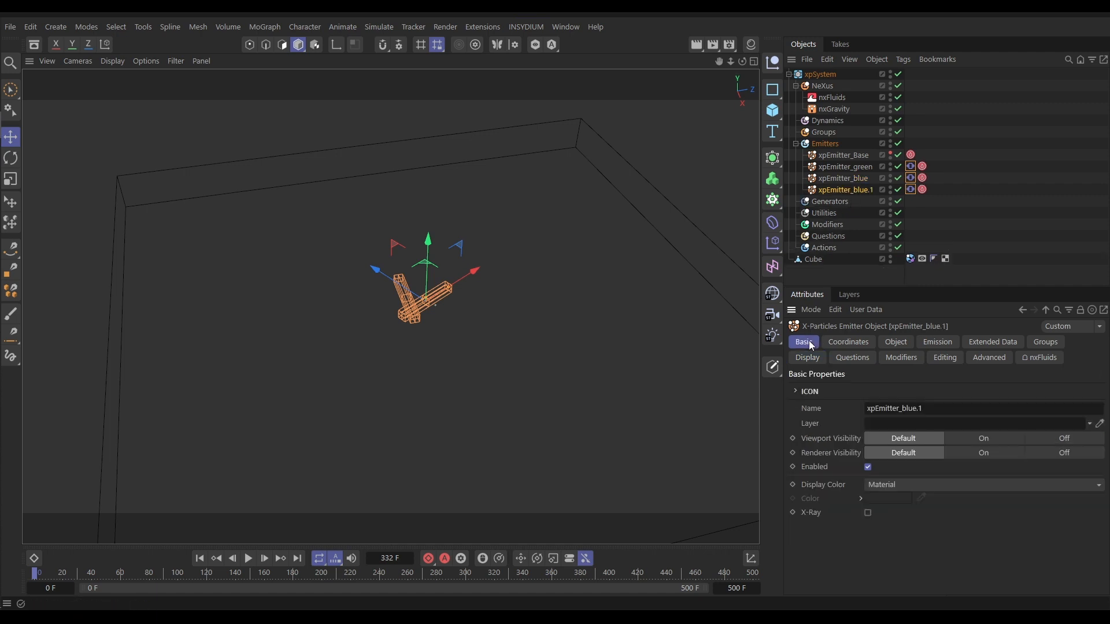
pyautogui.click(944, 410)
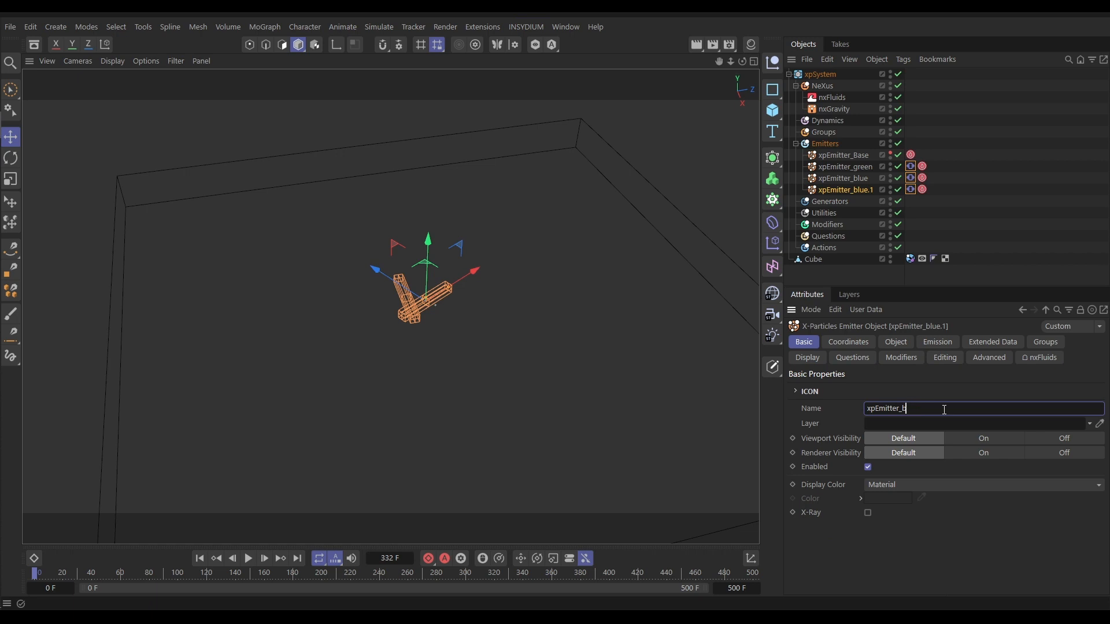
pyautogui.write('red')
pyautogui.press('Return')
# - Increase the Seed of xpEmitter_red's Vibrate tag so it differs from the blue emitter's, and select xpEmitter_red
pyautogui.click(934, 196)
pyautogui.click(910, 190)
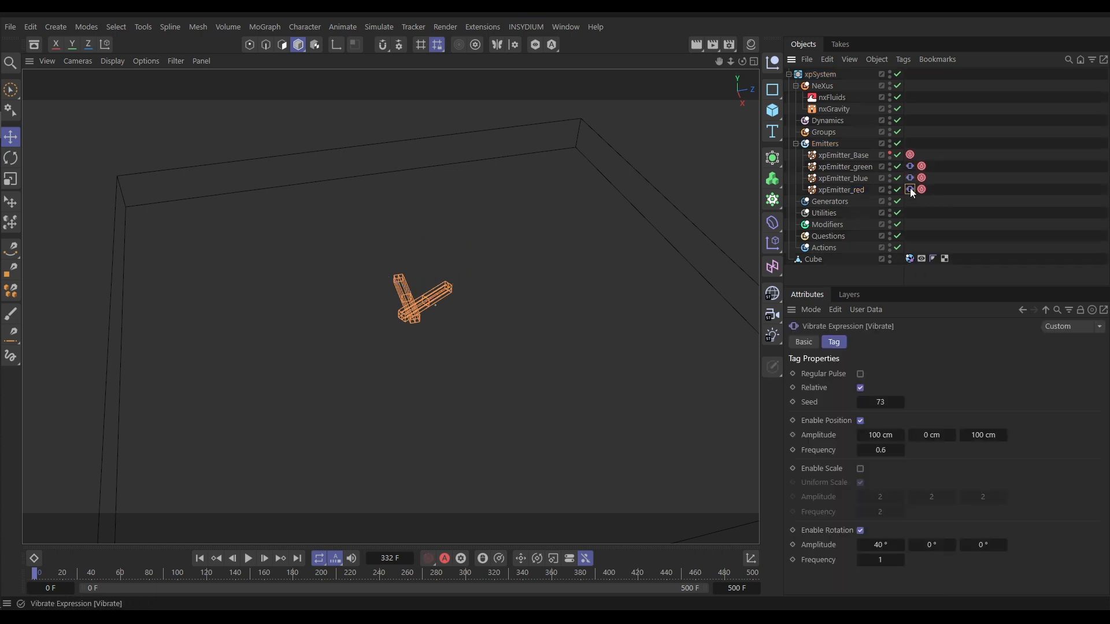
pyautogui.moveTo(883, 402); pyautogui.dragTo(884, 403)
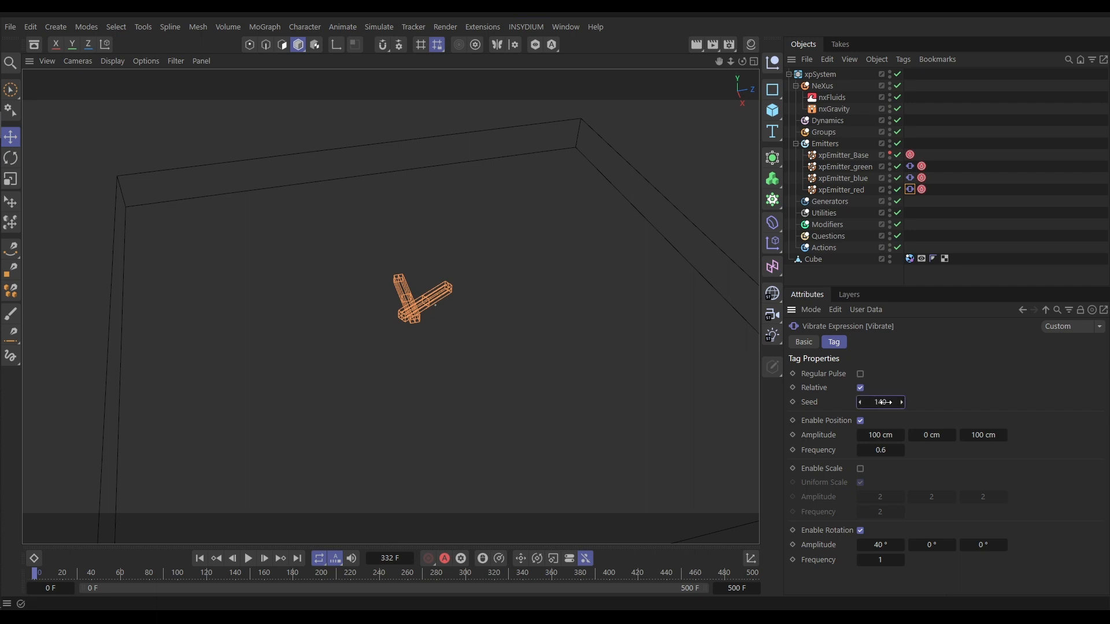
pyautogui.click(843, 191)
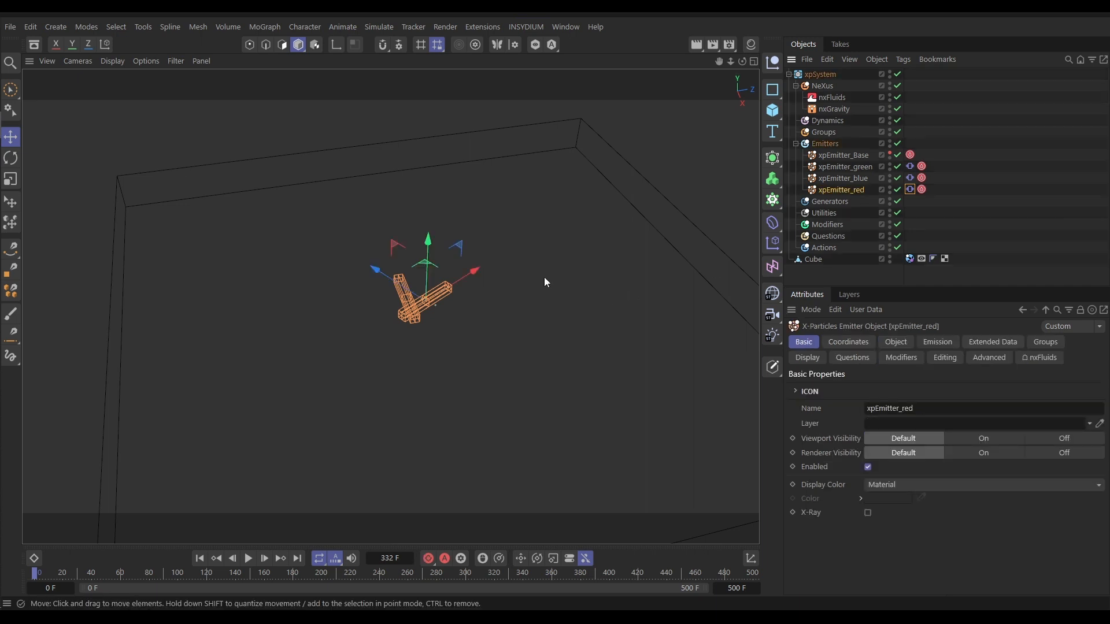
# - Rotate xpEmitter_red so it crosses the other emitters and set its Particle Color to pure red (255, 0, 0)
pyautogui.press('r')
pyautogui.moveTo(440, 331); pyautogui.dragTo(516, 294)
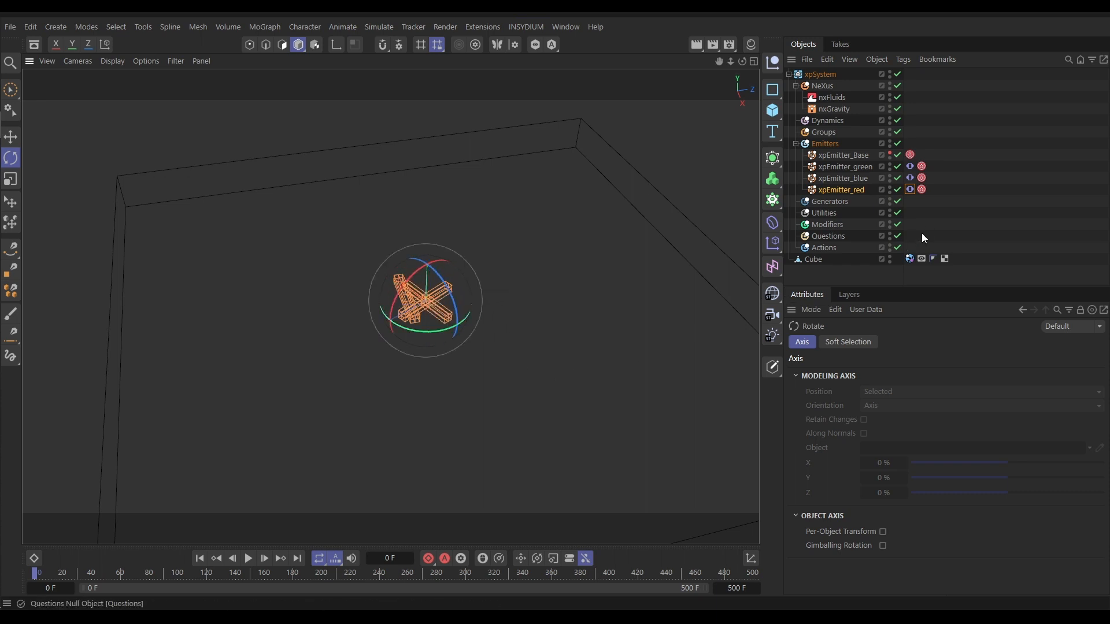
pyautogui.click(855, 191)
pyautogui.click(814, 358)
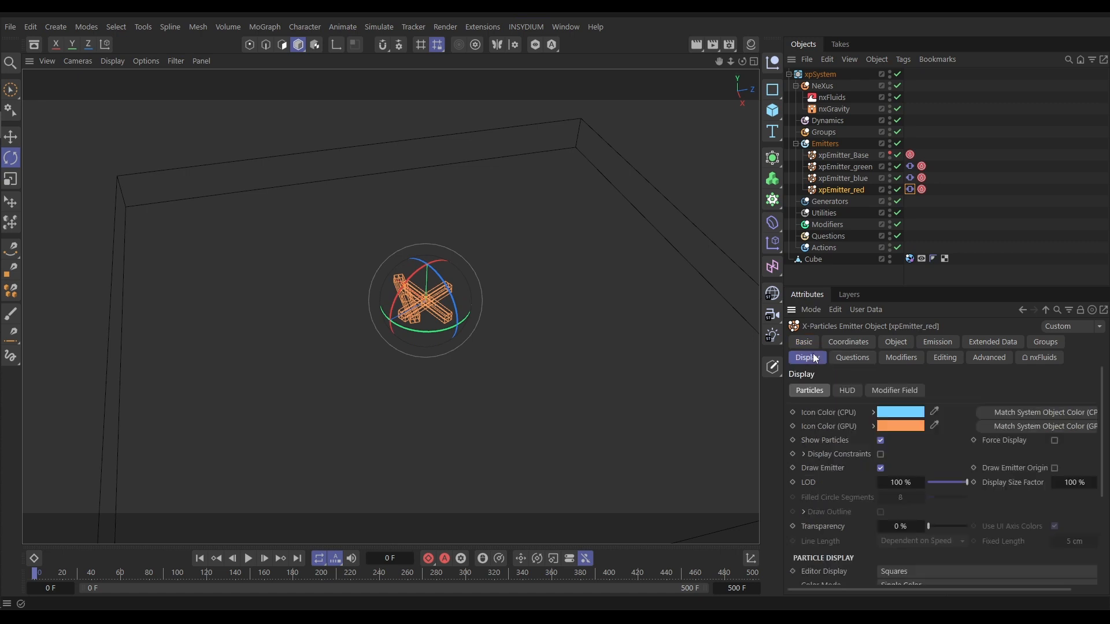
pyautogui.scroll(-5, 911, 490)
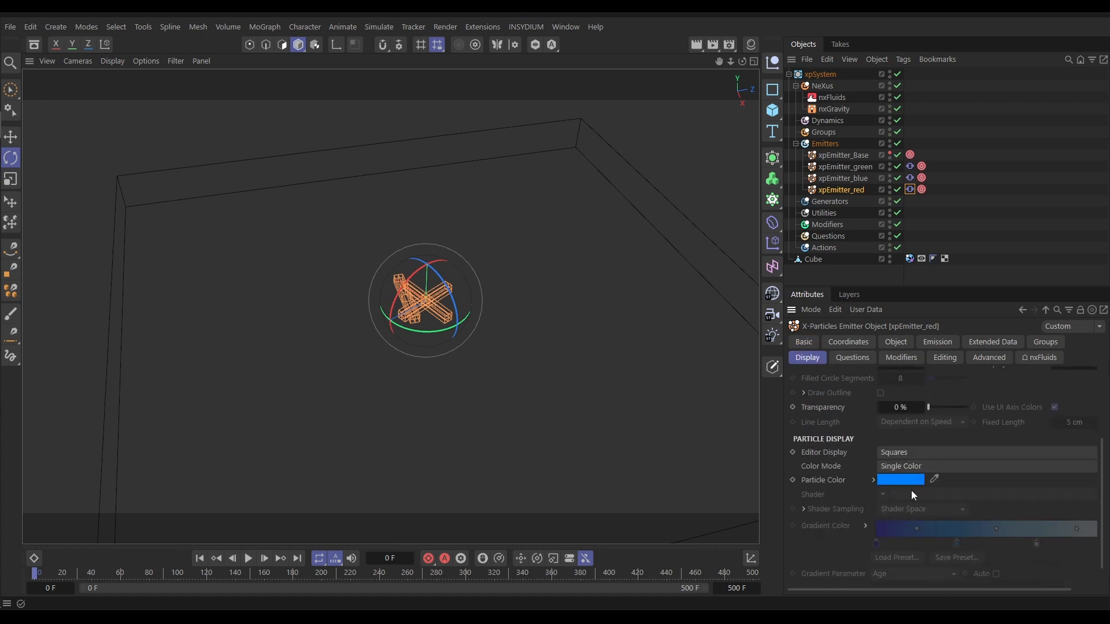
pyautogui.click(897, 474)
pyautogui.moveTo(996, 562); pyautogui.dragTo(1020, 568)
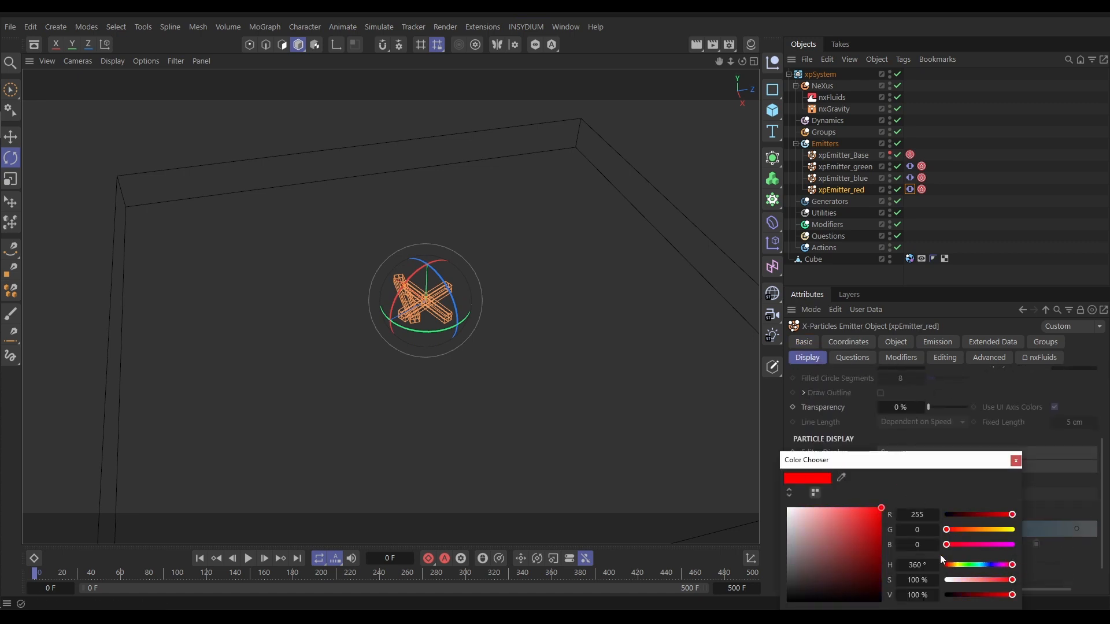
pyautogui.click(1016, 461)
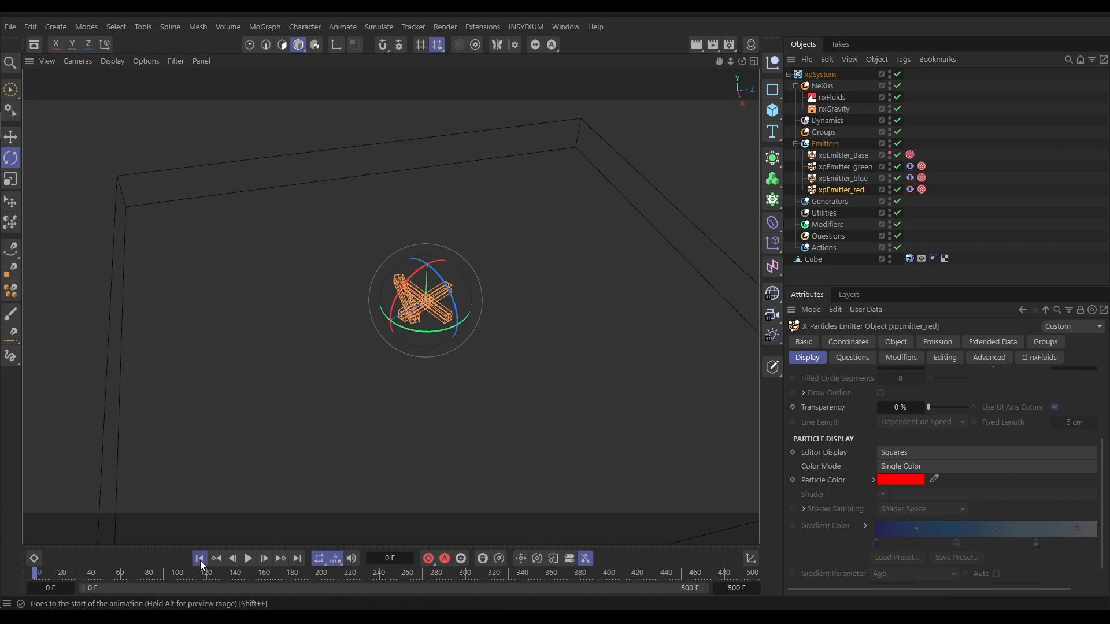
# - Play the three-colour simulation twice from the first frame to examine how the fluids mix, rewinding after each run
pyautogui.click(248, 559)
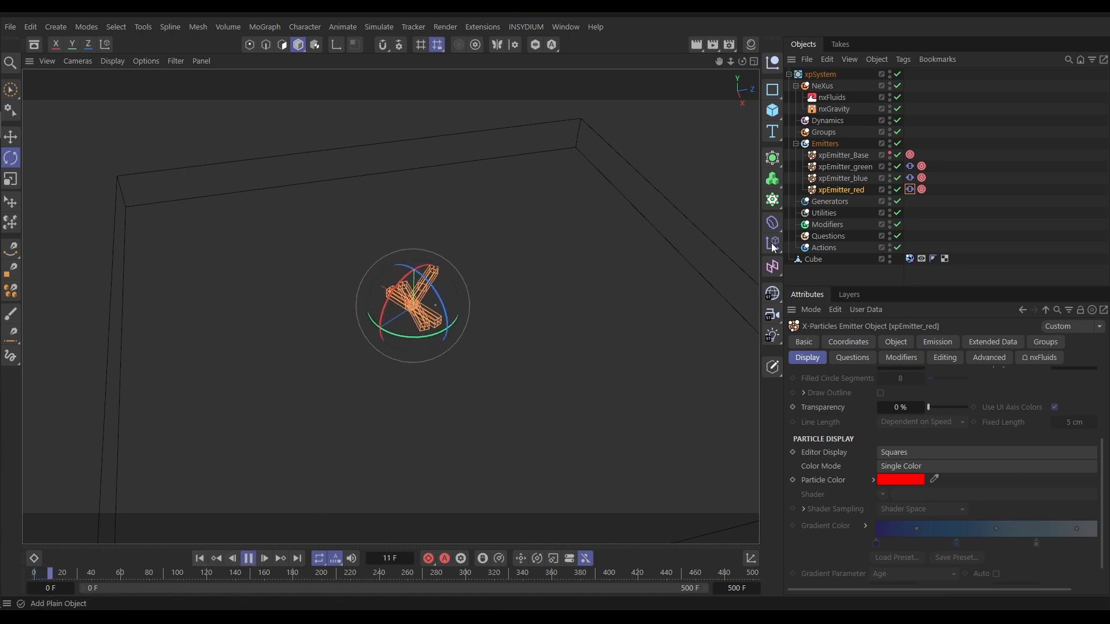
pyautogui.click(820, 274)
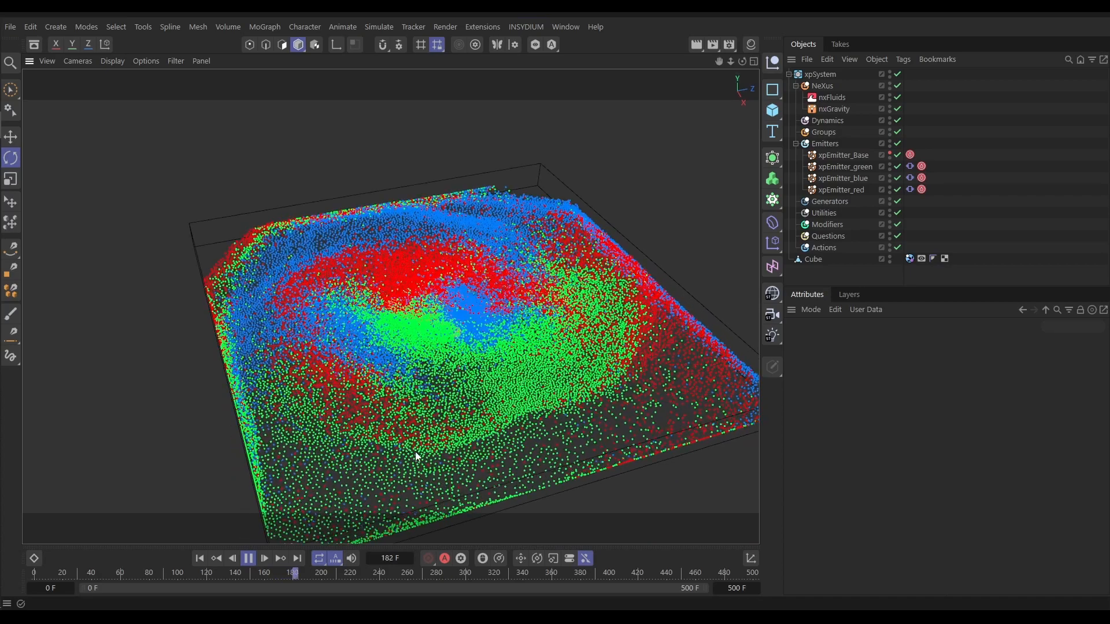
pyautogui.click(248, 558)
pyautogui.click(199, 558)
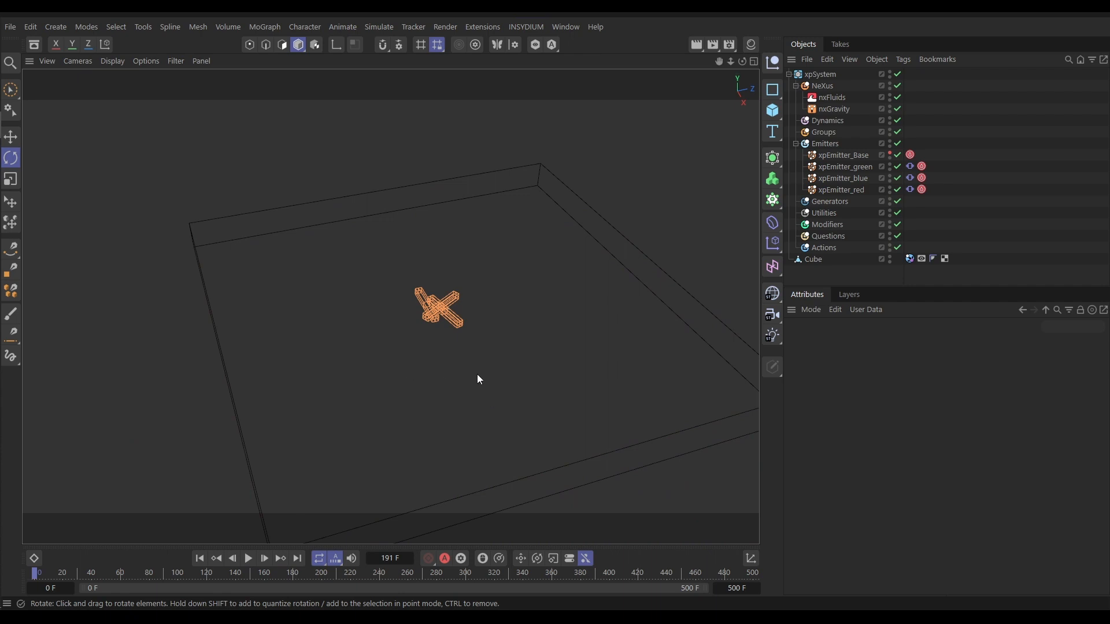
pyautogui.click(248, 561)
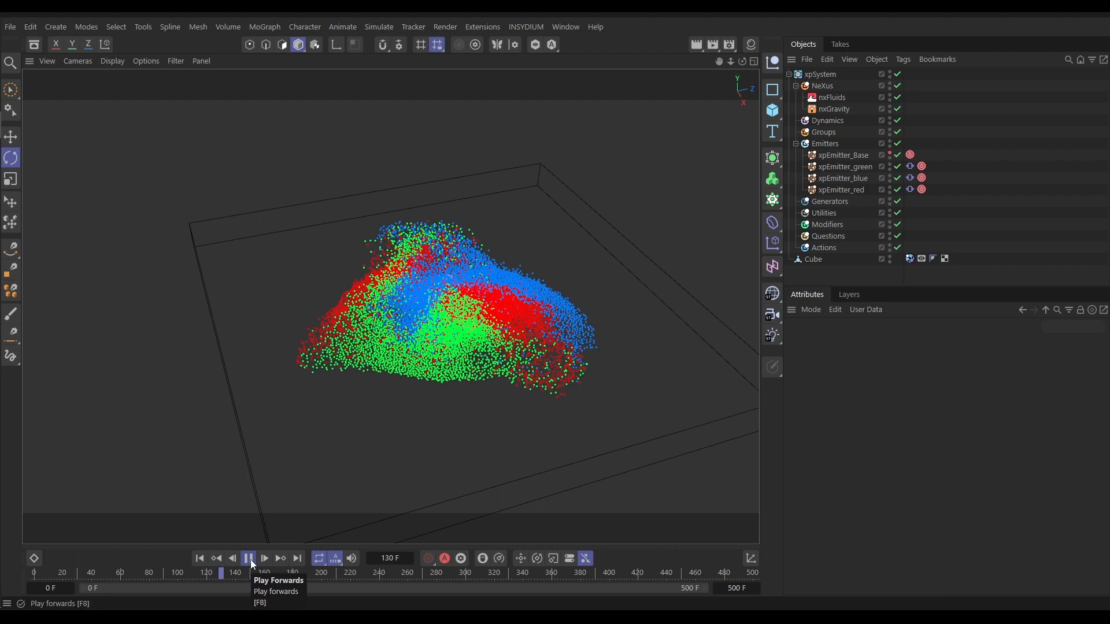
pyautogui.click(251, 559)
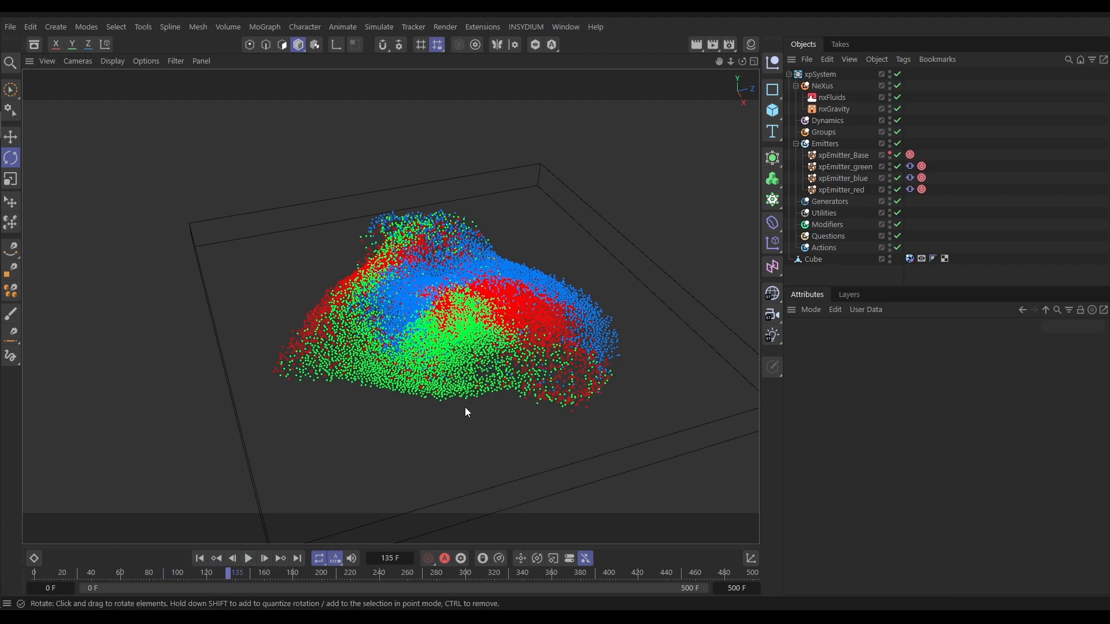
pyautogui.click(200, 558)
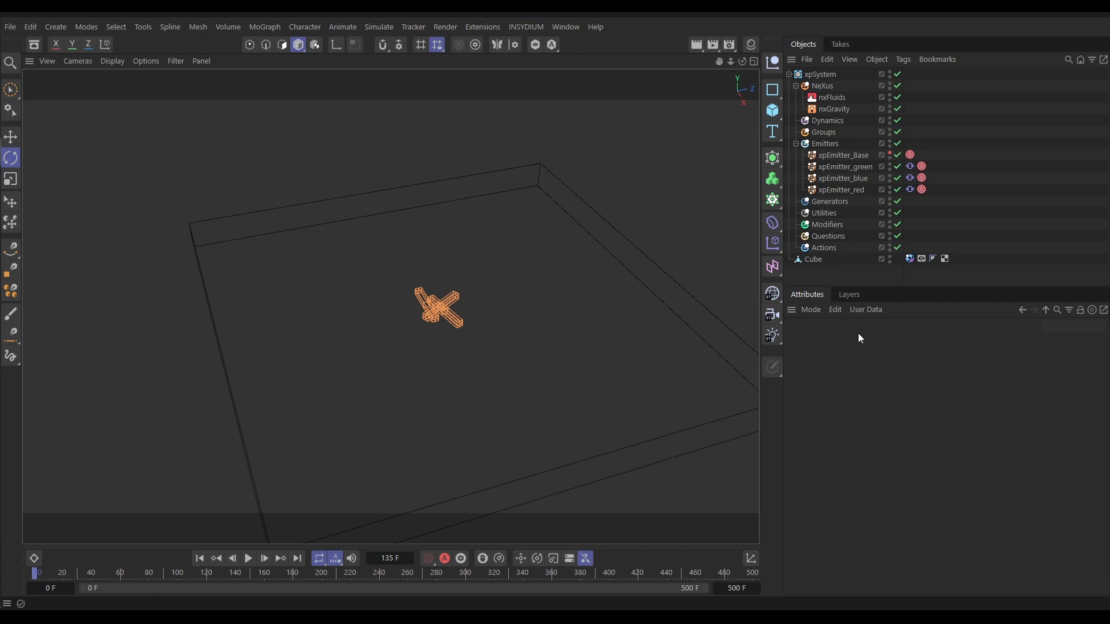
# - Disable xpEmitter_blue and xpEmitter_red, leaving the green emitter active, with the NeXus folder selected
pyautogui.click(820, 87)
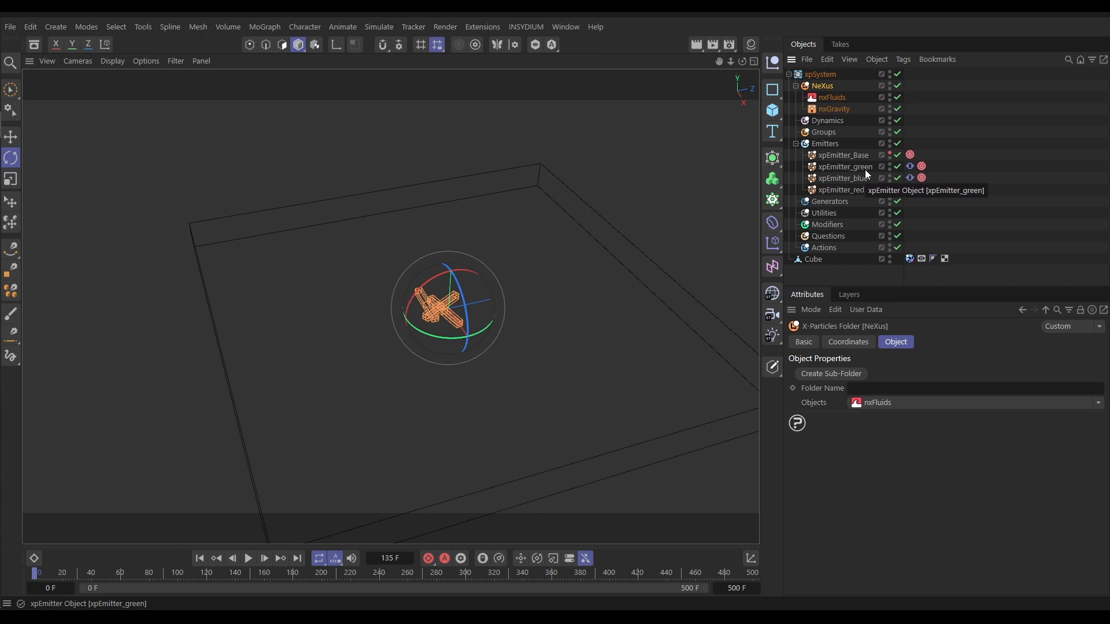
pyautogui.click(898, 178)
pyautogui.click(898, 190)
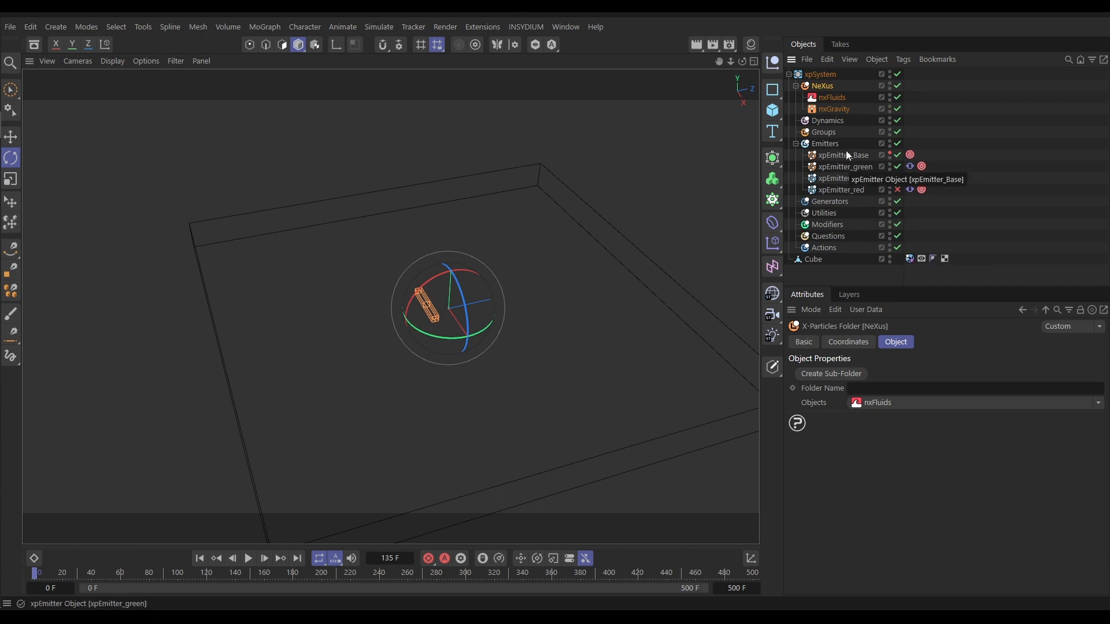
# - Add an nxConstraints object to the NeXus folder and give it a Forces constraint
pyautogui.click(1099, 404)
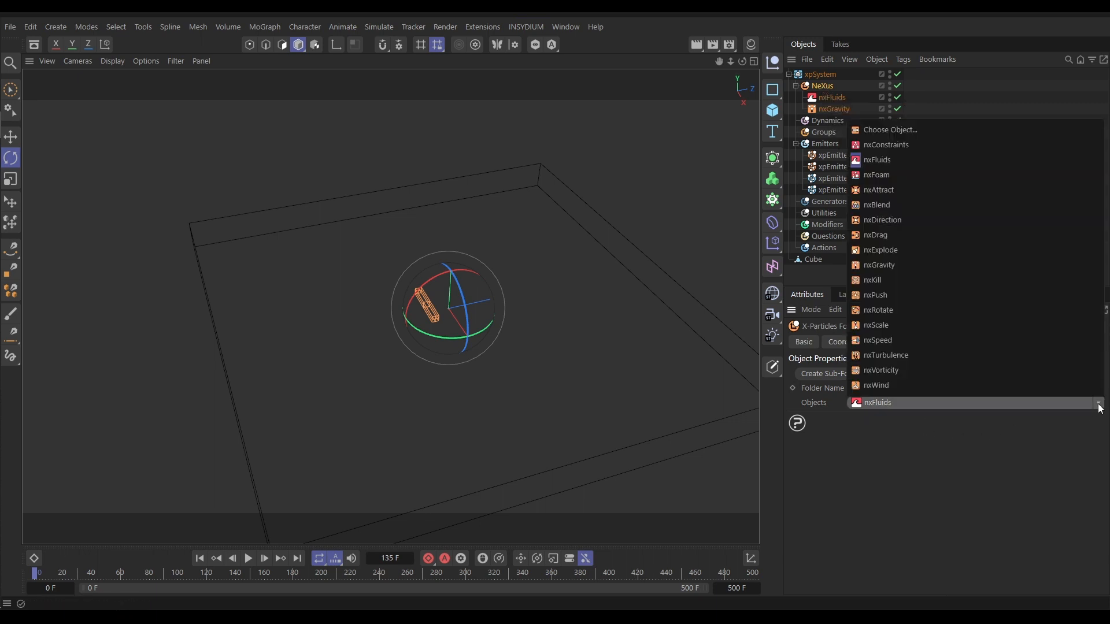
pyautogui.click(892, 149)
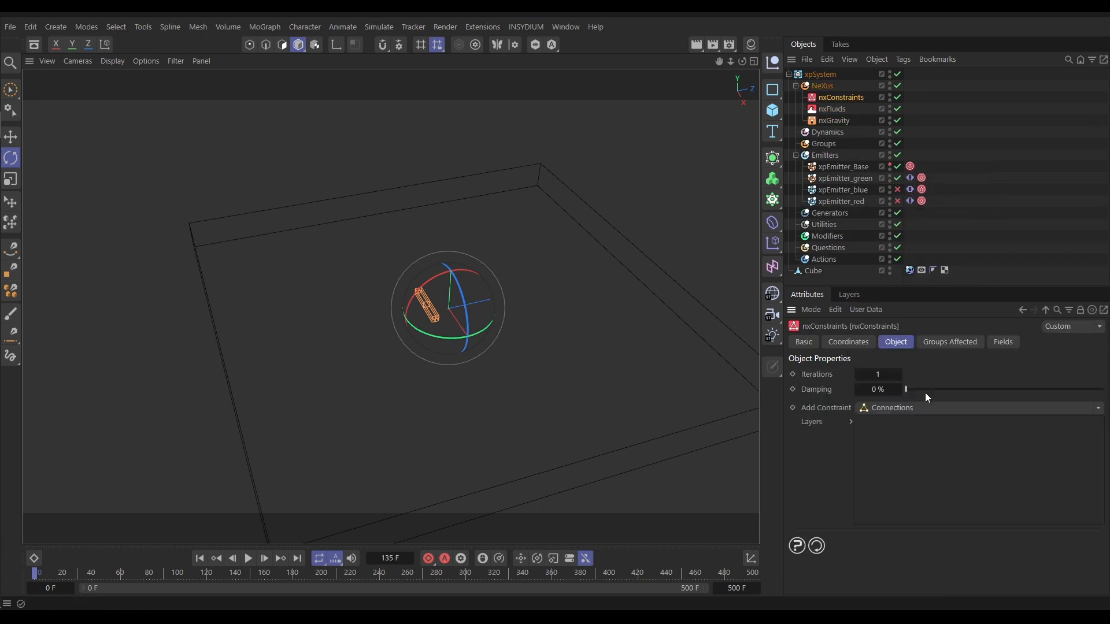
pyautogui.click(1097, 408)
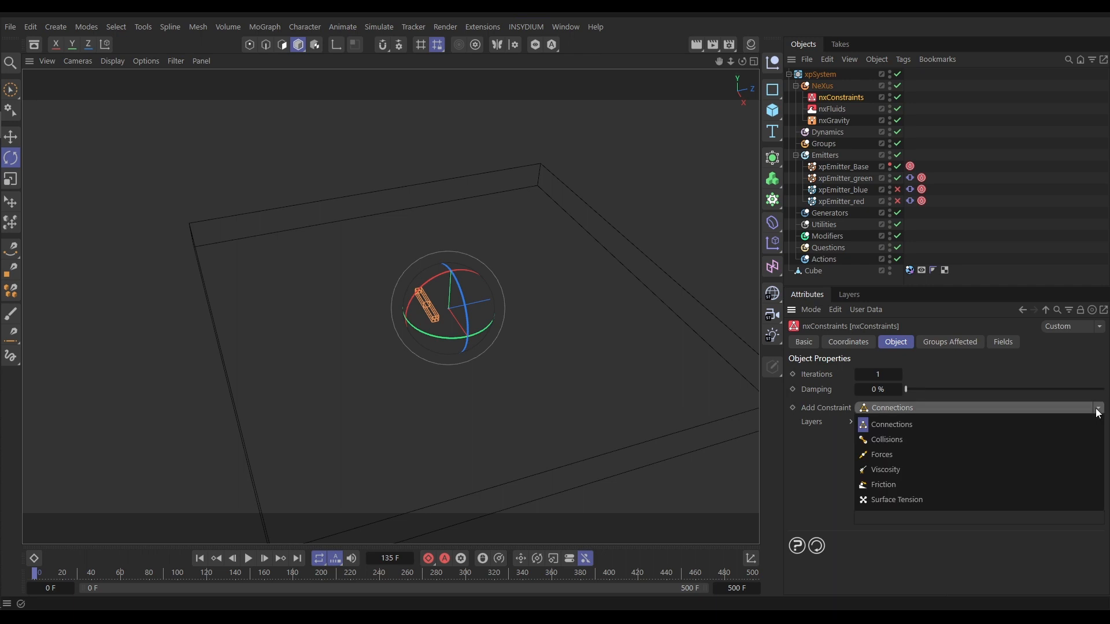
pyautogui.click(875, 457)
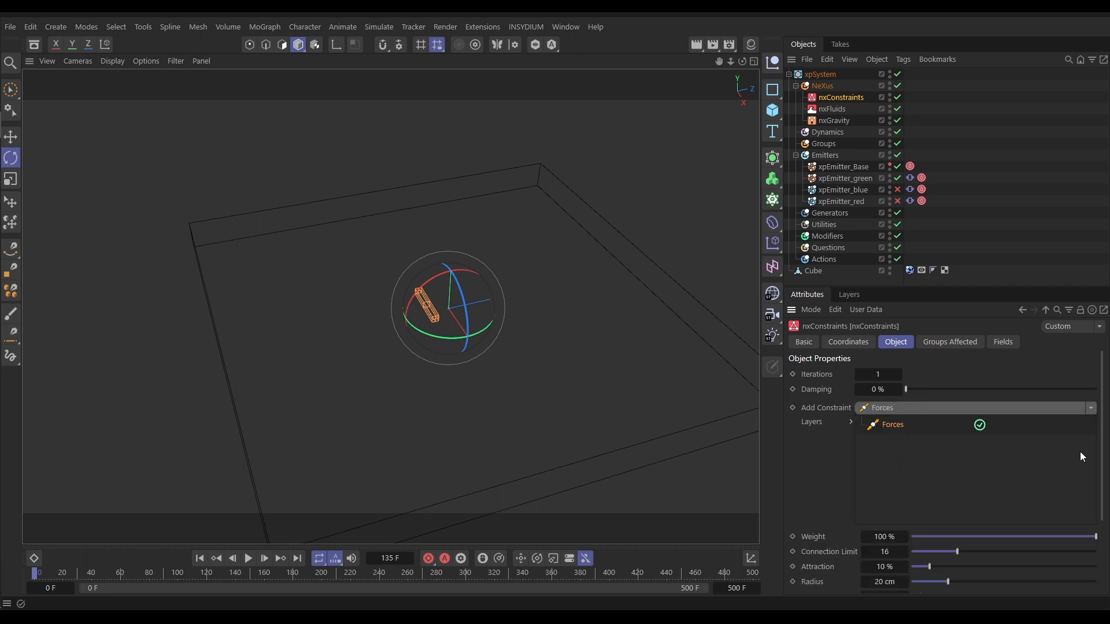
pyautogui.scroll(-3, 1103, 445)
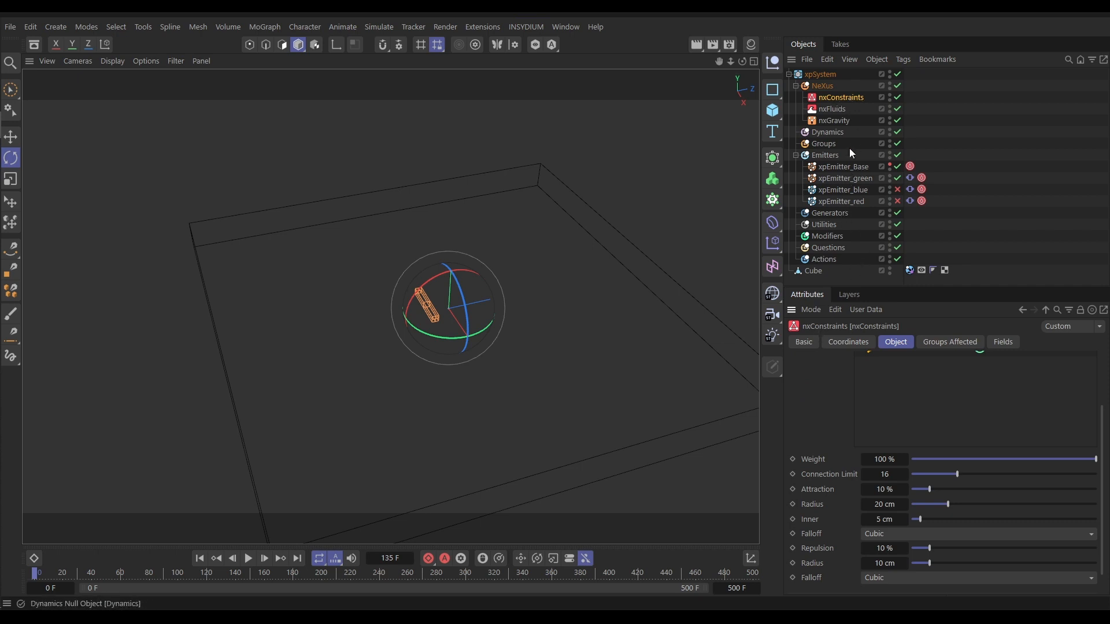
# - Exclude nxConstraints from the Modifiers of xpEmitter_Base, xpEmitter_blue and xpEmitter_red
pyautogui.click(854, 167)
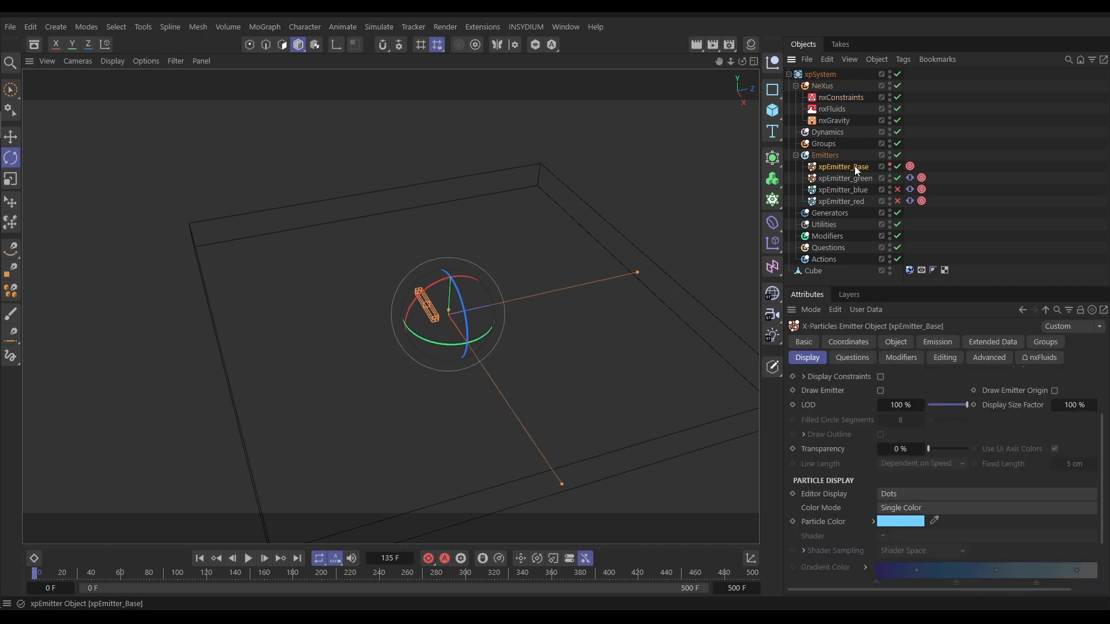
pyautogui.click(900, 357)
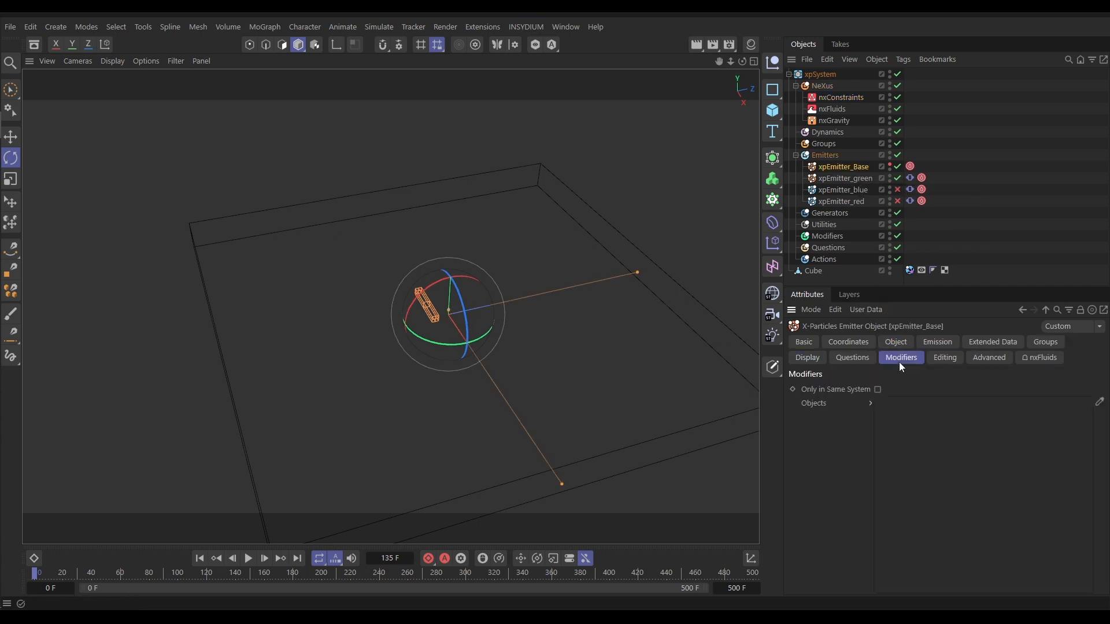
pyautogui.moveTo(845, 97); pyautogui.dragTo(935, 418)
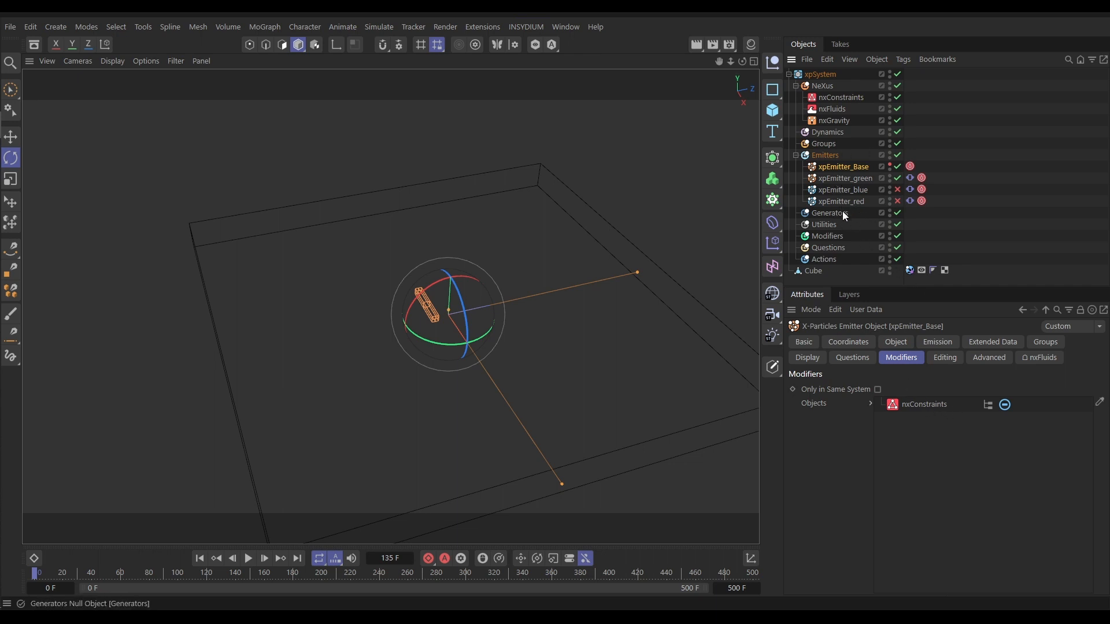
pyautogui.click(840, 192)
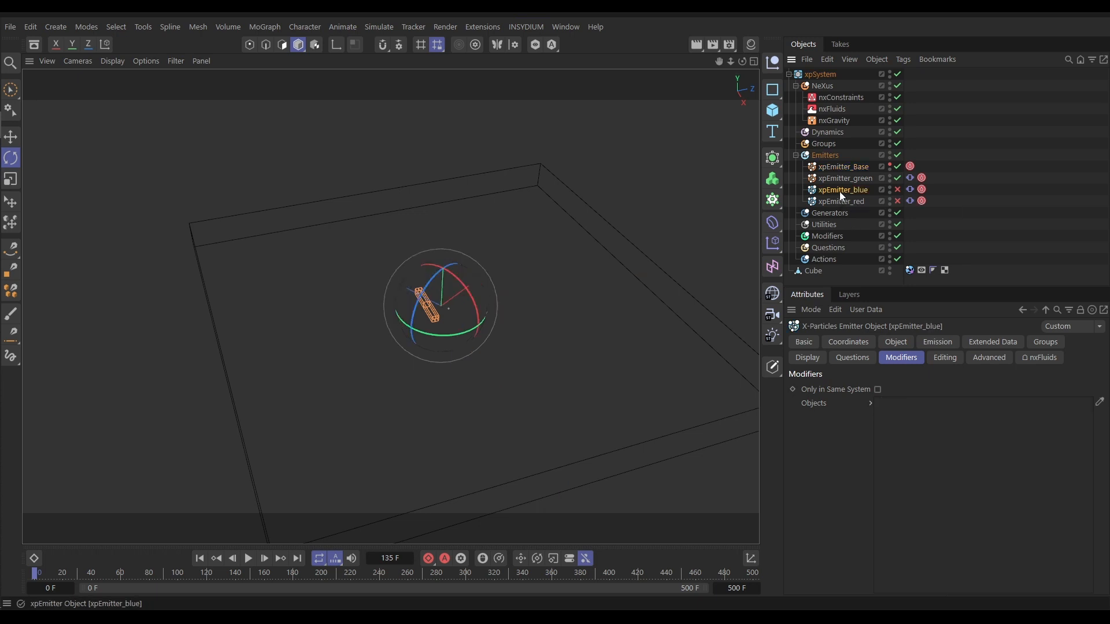
pyautogui.keyDown('shift'); pyautogui.click(841, 202); pyautogui.keyUp('shift')
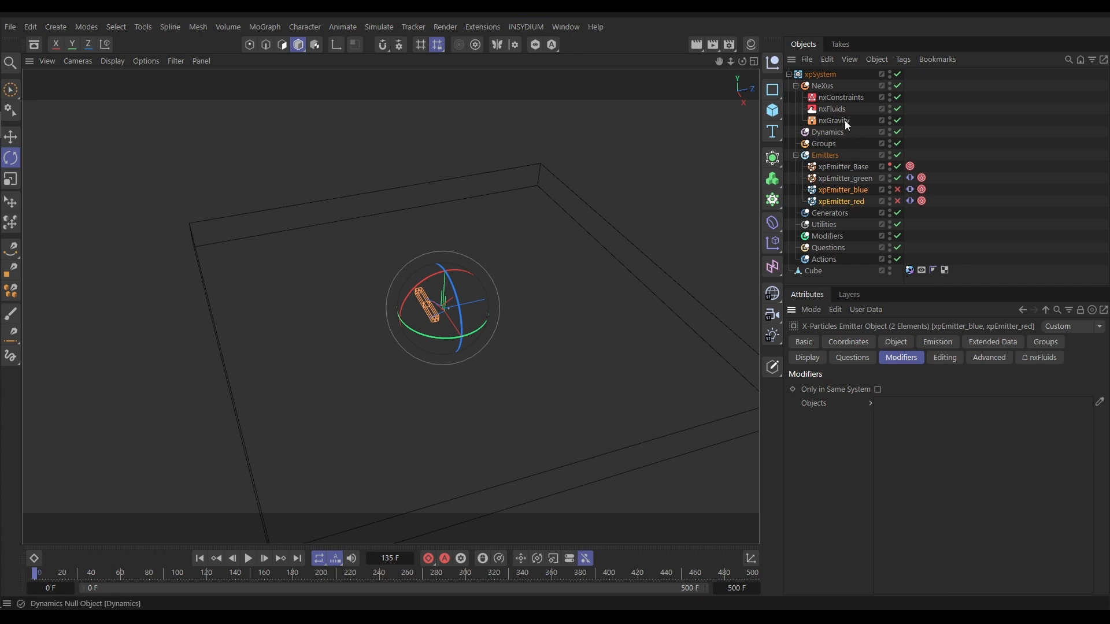
pyautogui.moveTo(840, 97); pyautogui.dragTo(928, 414)
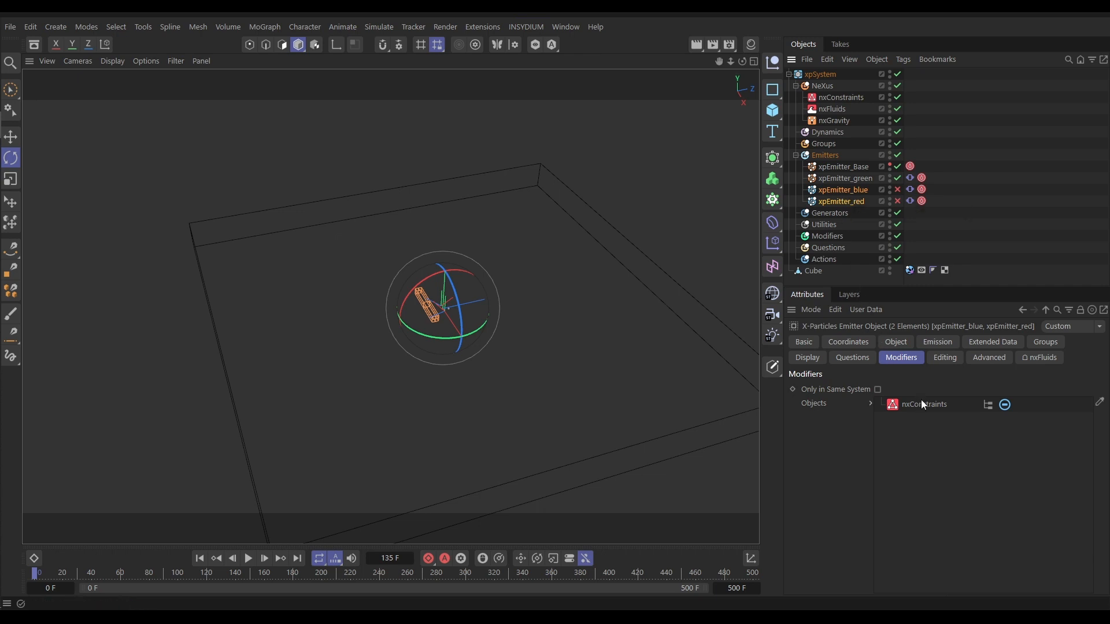
# - Rename the nxConstraints object to nxConstraints_Green
pyautogui.click(836, 97)
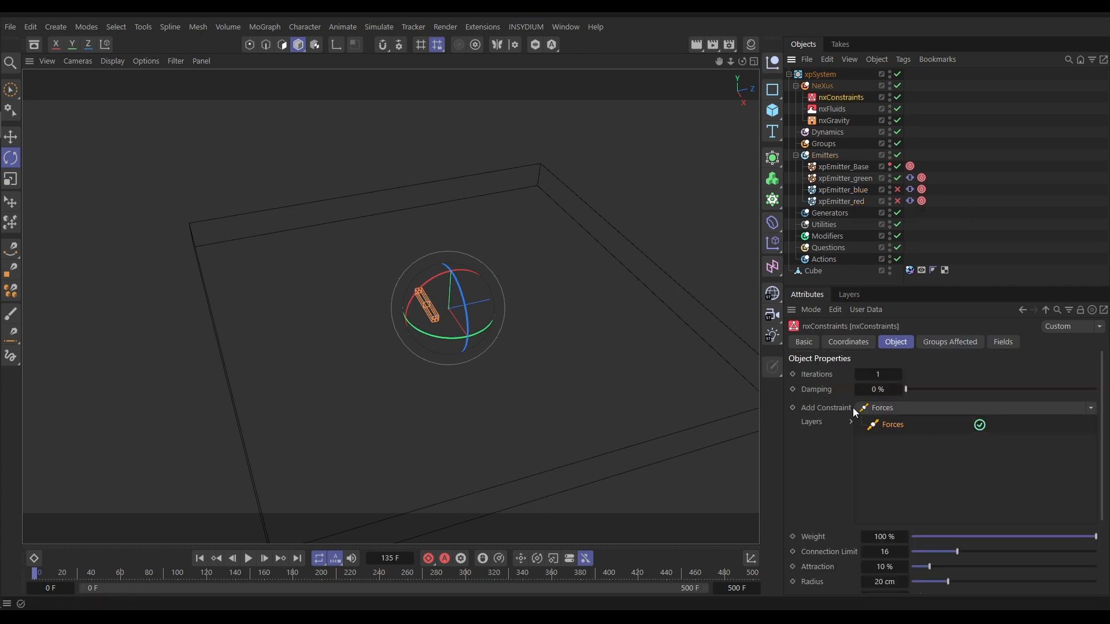
pyautogui.click(804, 342)
pyautogui.click(928, 391)
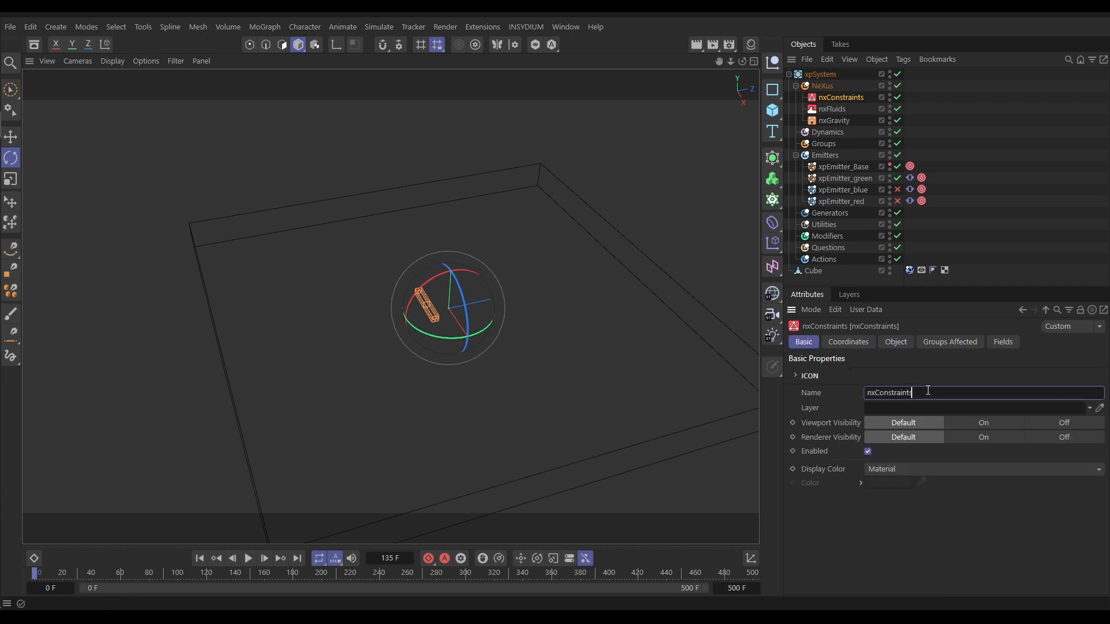
pyautogui.write('_Green')
pyautogui.press('Return')
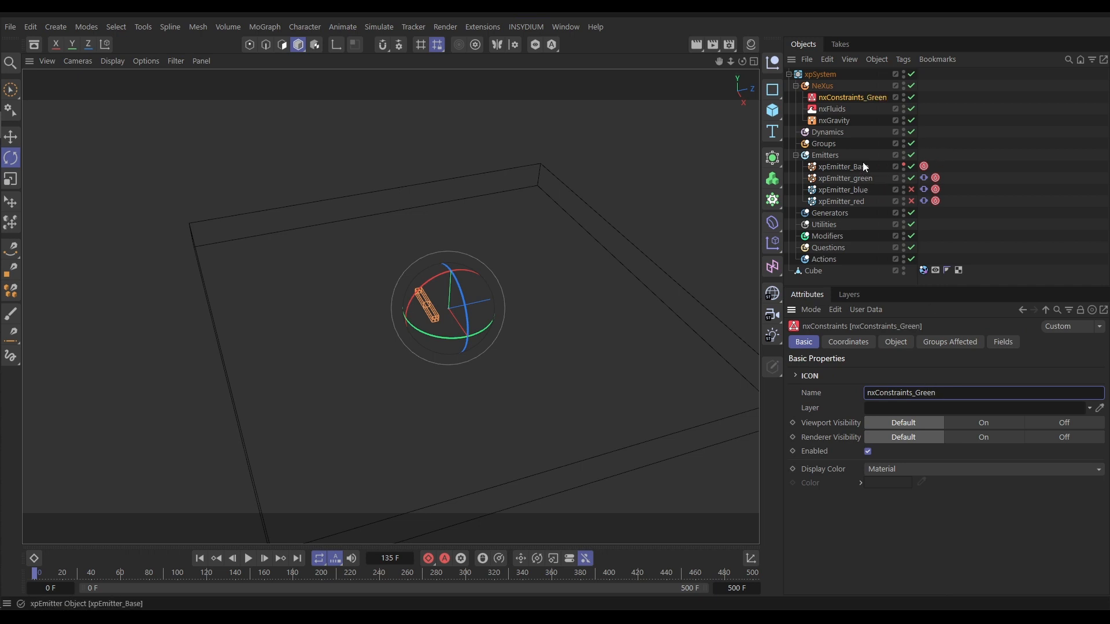
# - In the Forces constraint of nxConstraints_Green, set Inner to 0 cm, Repulsion to 0 % with Radius 0 cm, and Attraction to 76 %
pyautogui.click(858, 98)
pyautogui.click(903, 342)
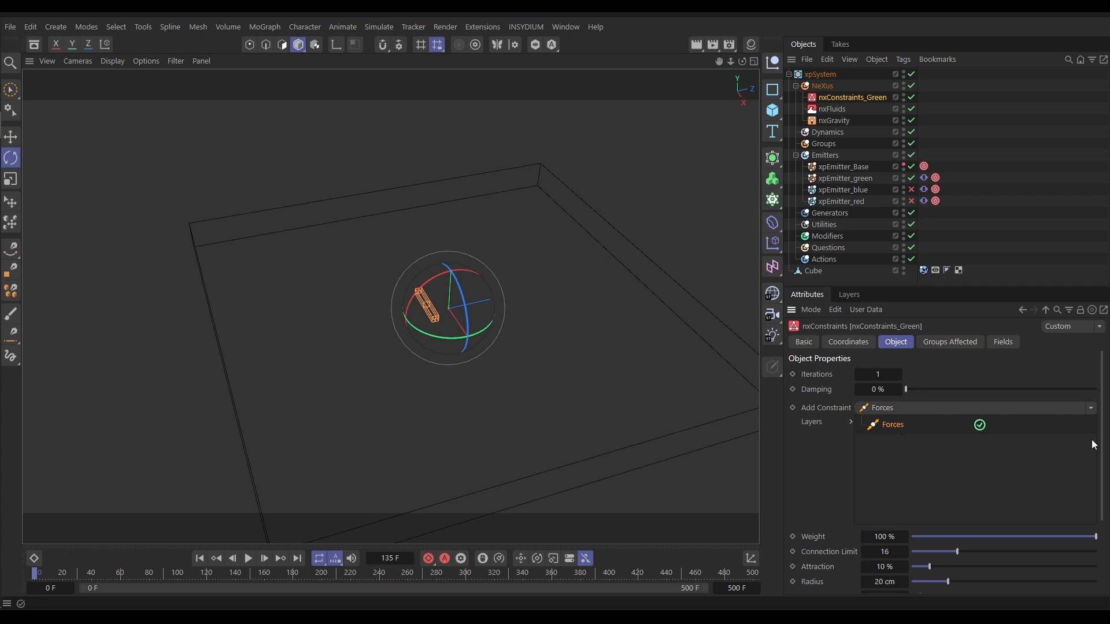
pyautogui.moveTo(1102, 440); pyautogui.dragTo(1102, 501)
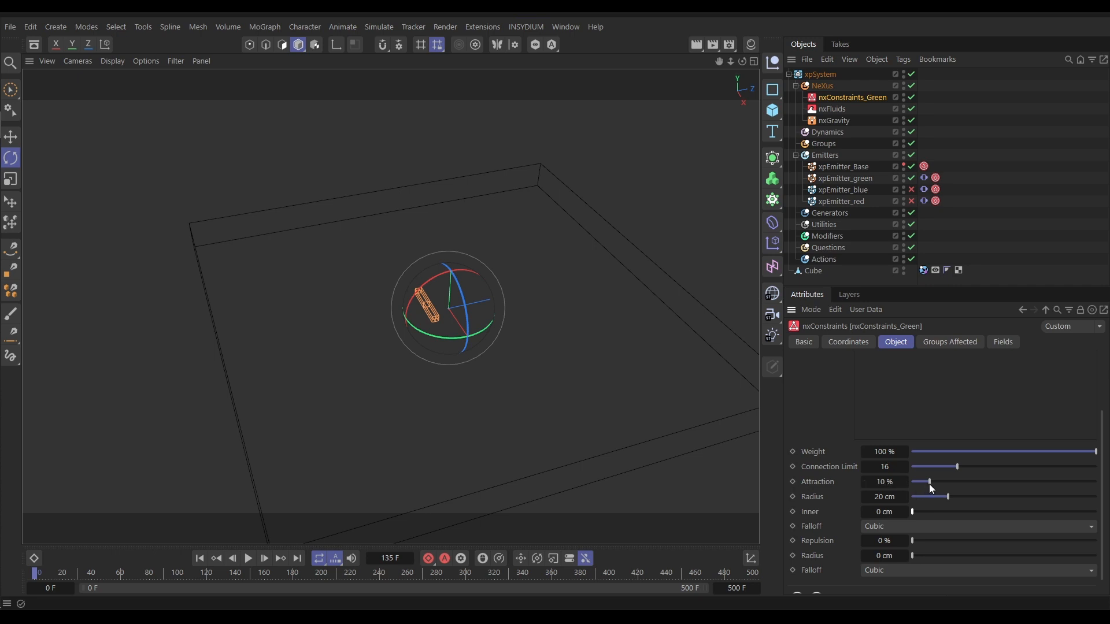
pyautogui.moveTo(1024, 482); pyautogui.dragTo(1053, 482)
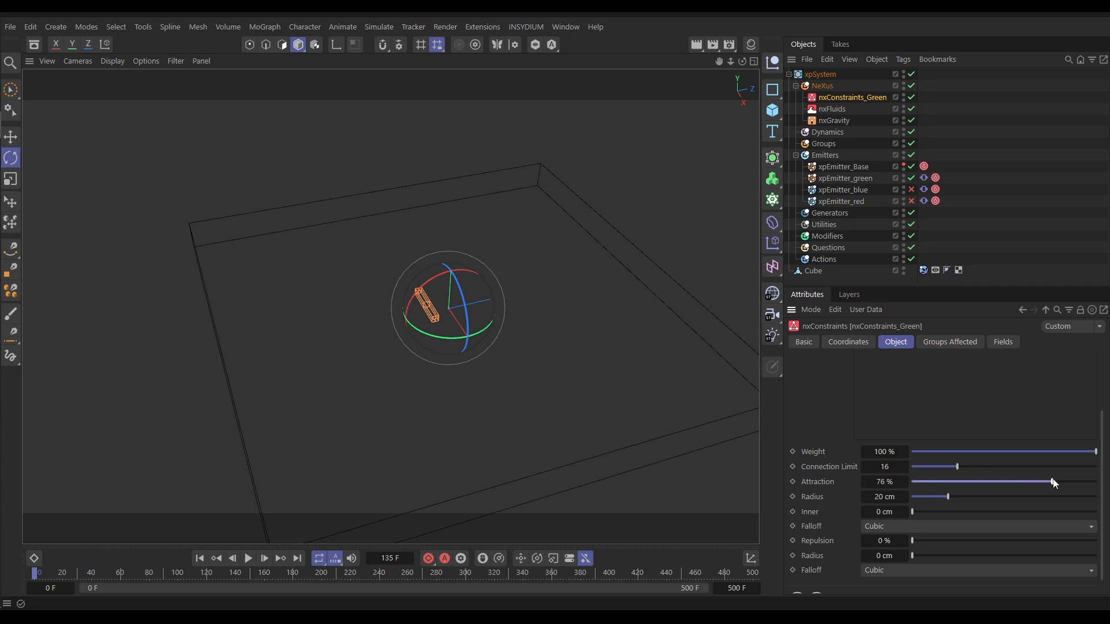
# - Play the green fluid from the start, briefly disable and restore nxConstraints_Green to compare the behaviour, and pause
pyautogui.click(200, 559)
pyautogui.click(248, 558)
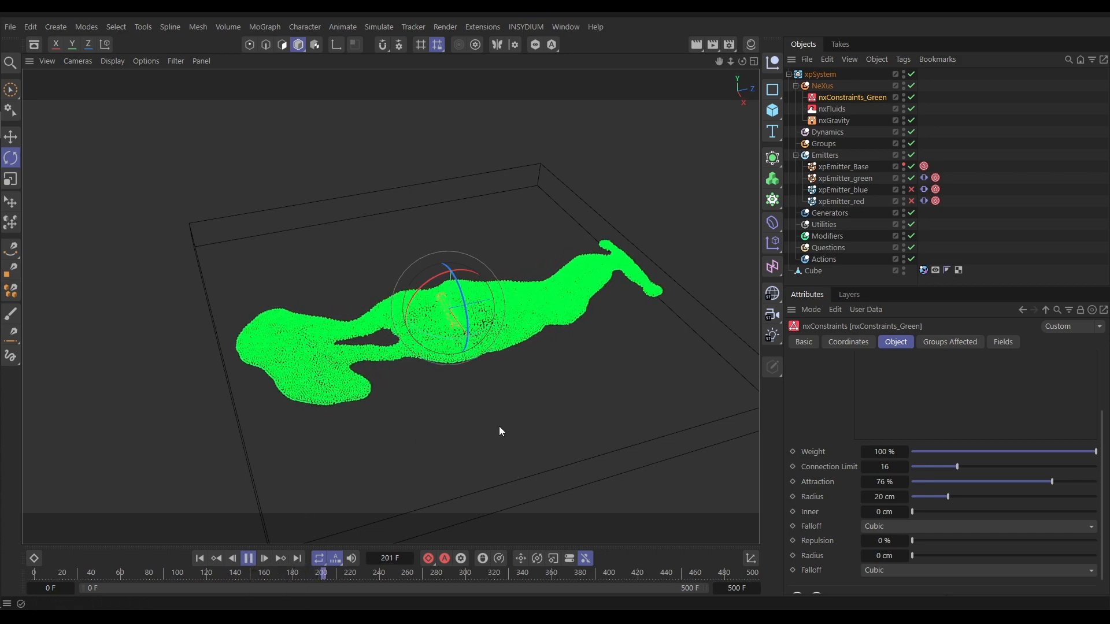
pyautogui.click(911, 97)
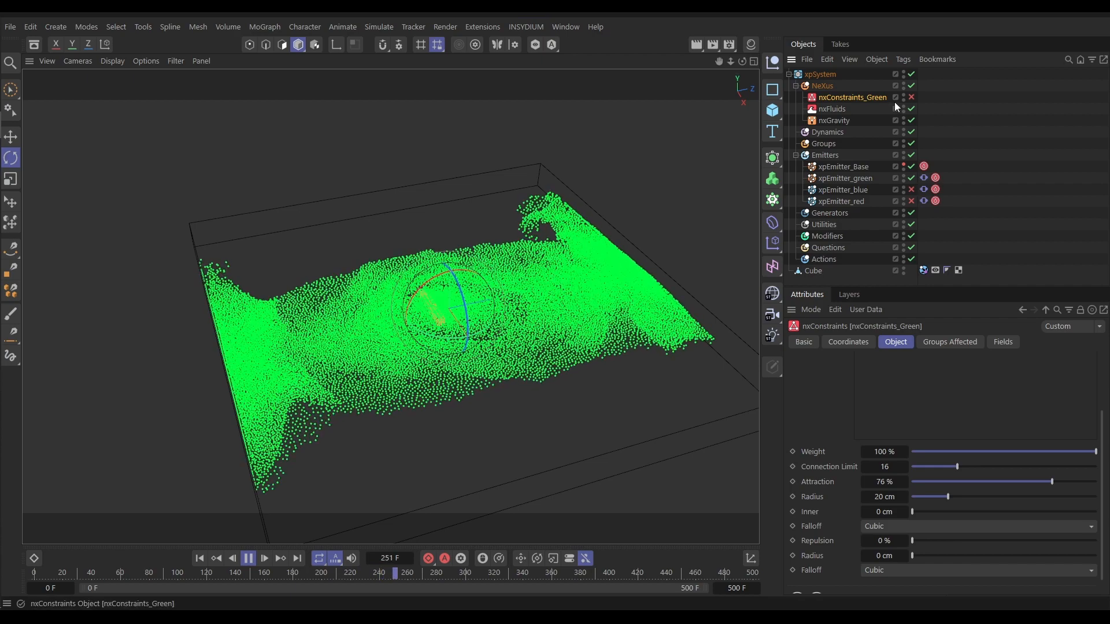
pyautogui.hotkey('ctrl', 'z')
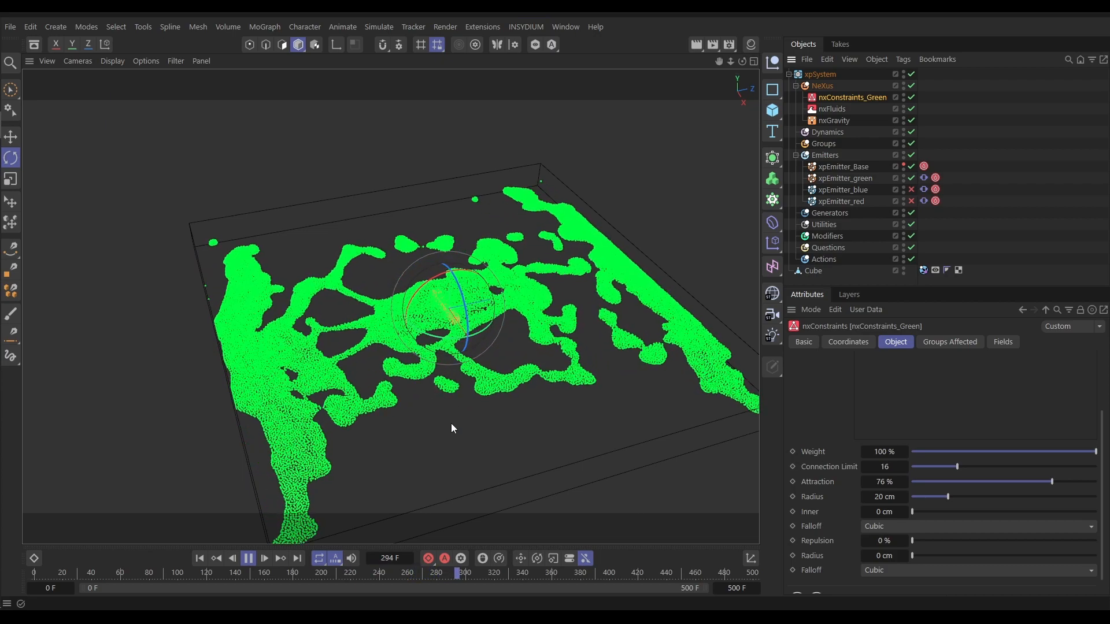
pyautogui.click(248, 558)
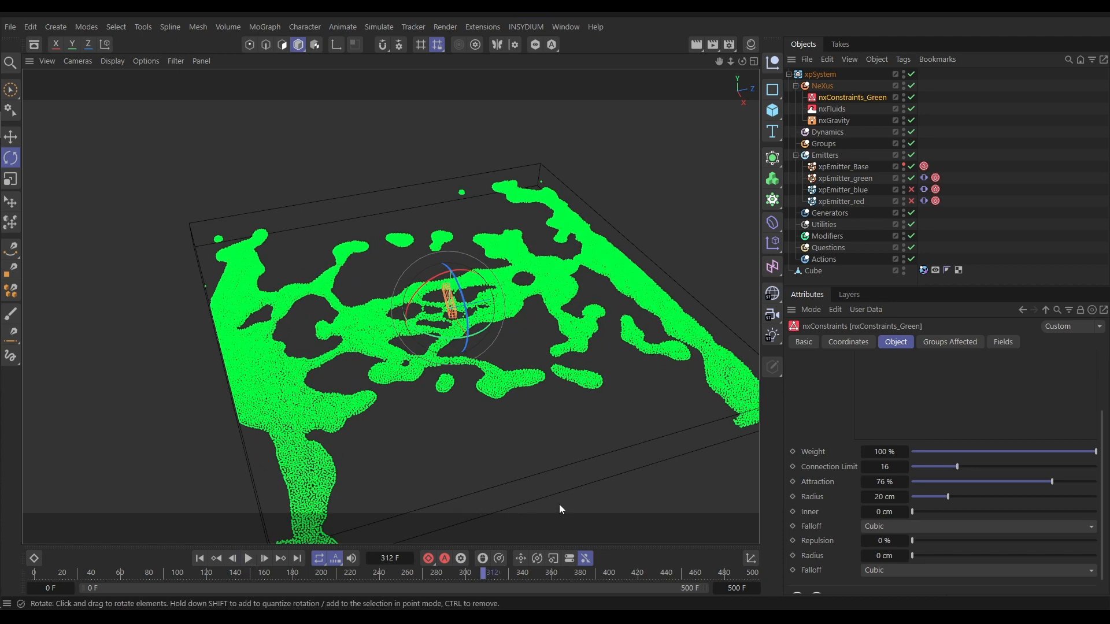
# - Set the attraction Radius of nxConstraints_Green's Forces constraint to 13 cm
pyautogui.click(882, 497)
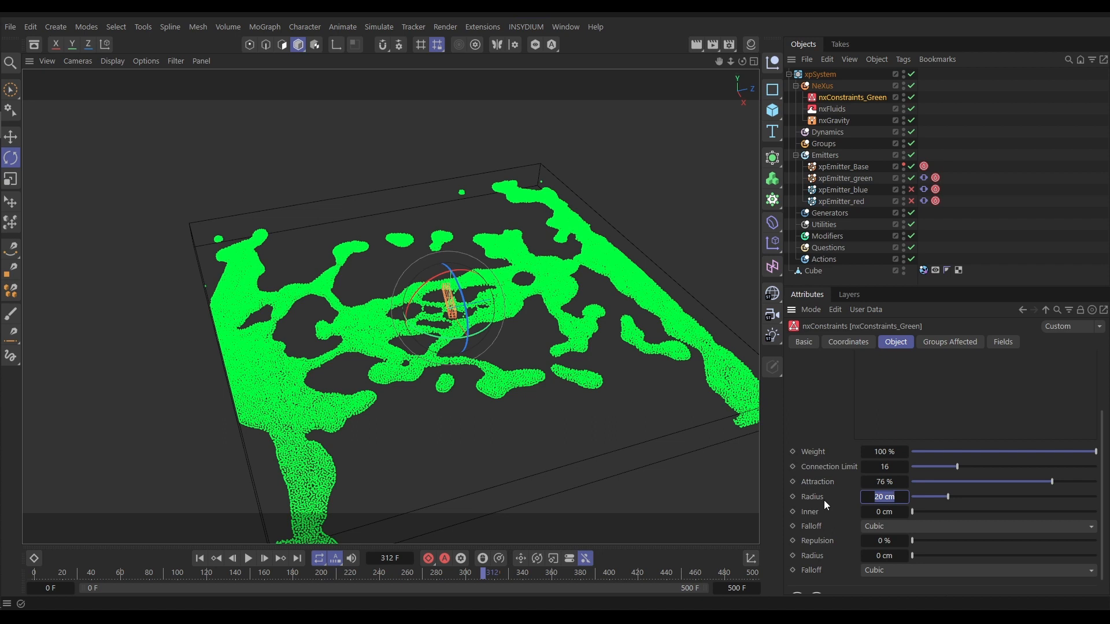
pyautogui.write('13')
pyautogui.press('Return')
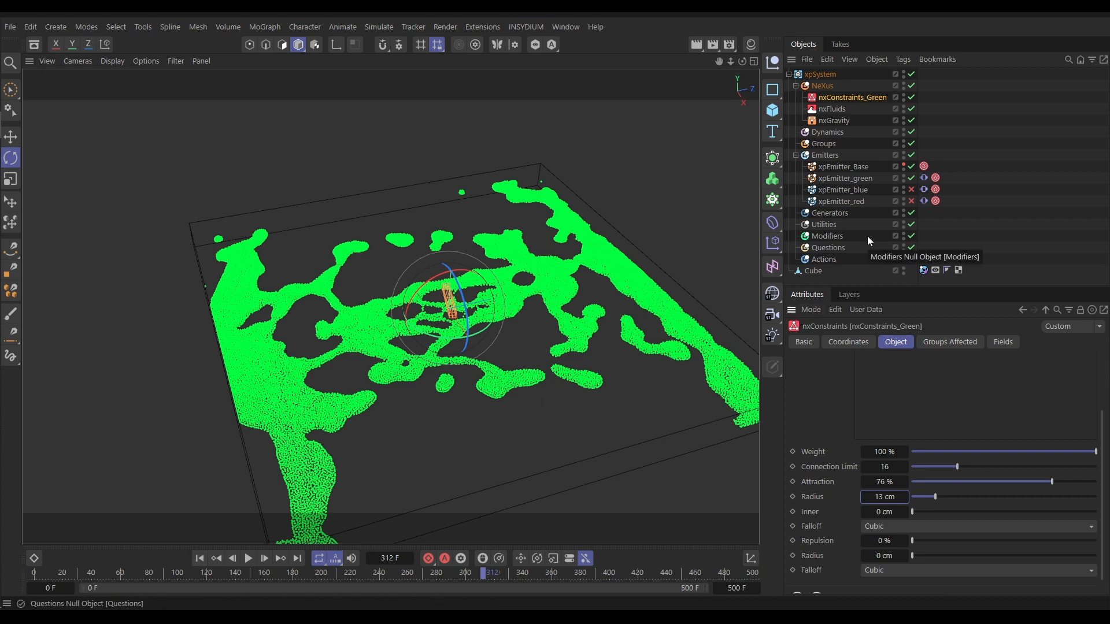
# - Duplicate nxConstraints_Green within the NeXus group and rename the copy nxConstraints_blue
pyautogui.click(847, 98)
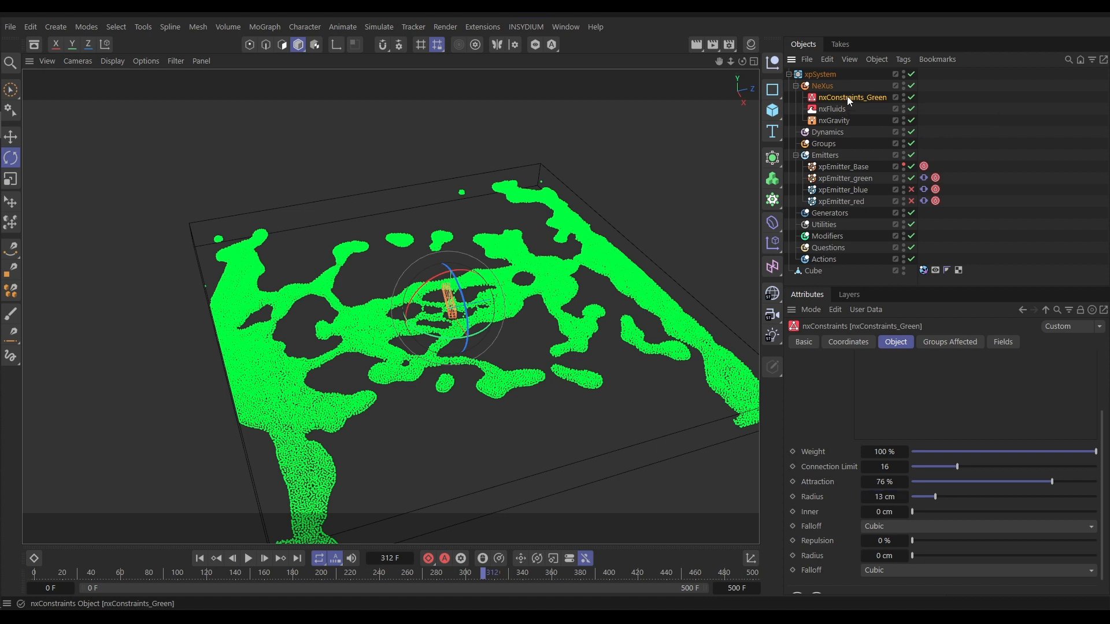
pyautogui.keyDown('ctrl'); pyautogui.moveTo(841, 99); pyautogui.dragTo(844, 106); pyautogui.keyUp('ctrl')
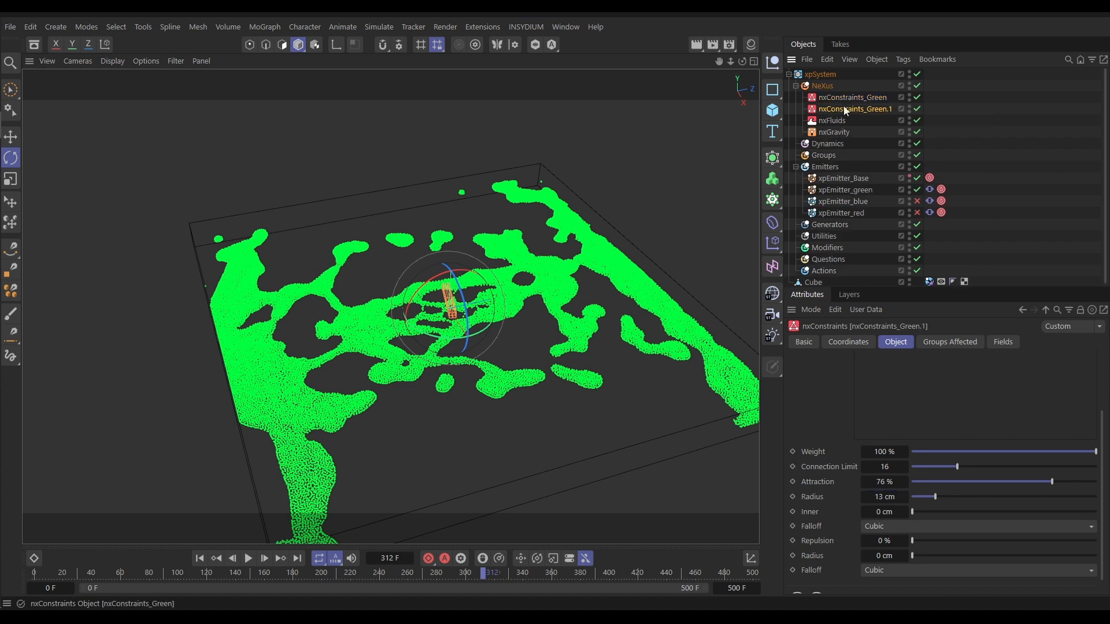
pyautogui.click(808, 344)
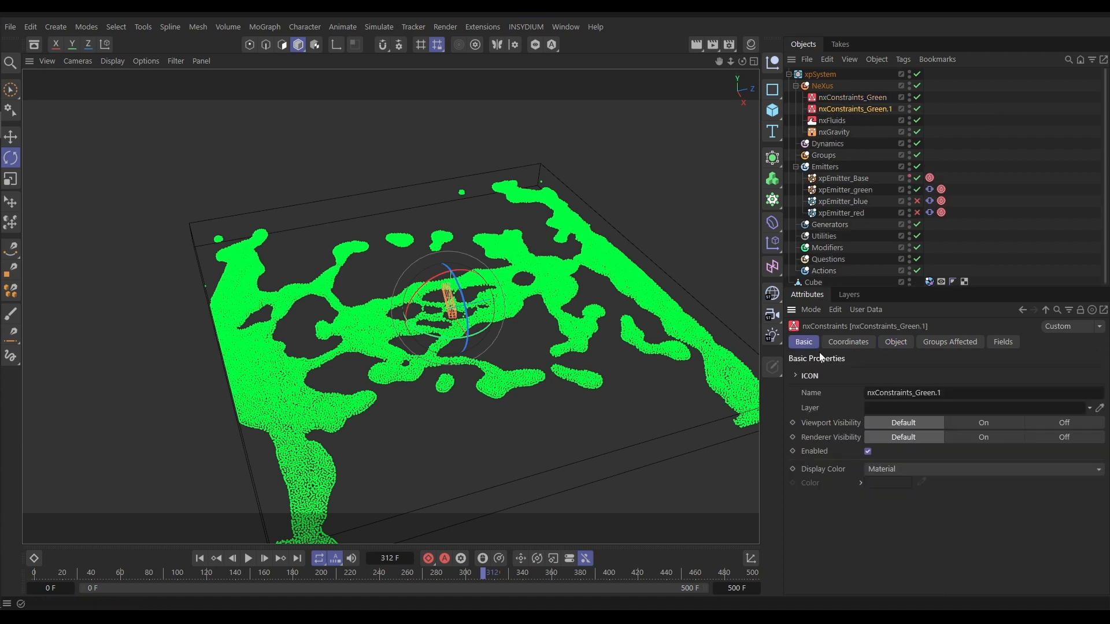
pyautogui.click(966, 391)
pyautogui.press('BackSpace')
pyautogui.press('BackSpace')
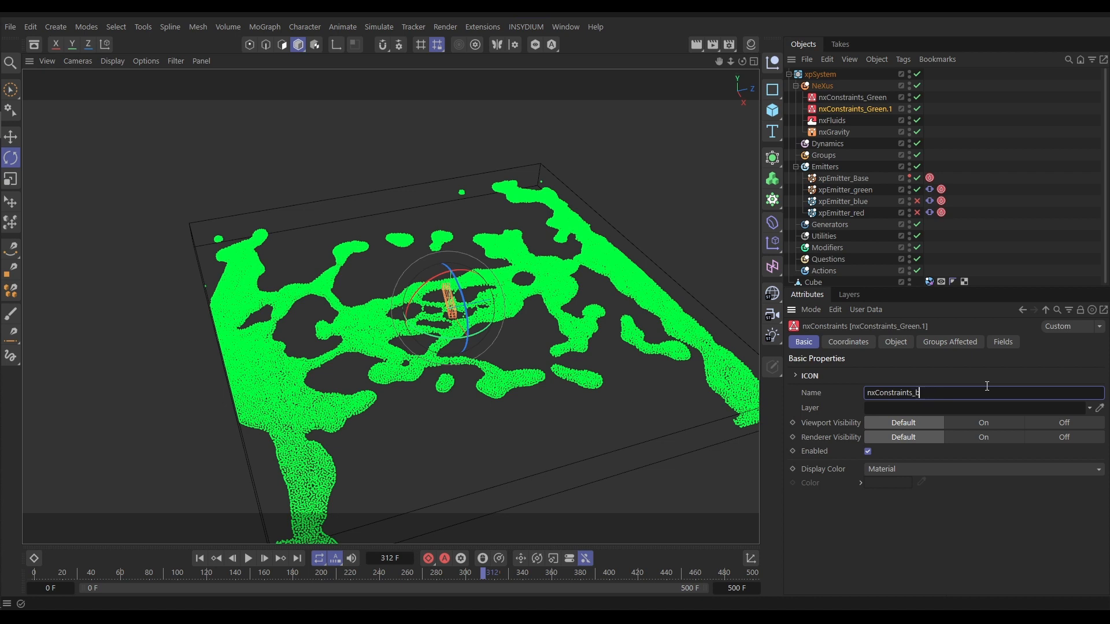
pyautogui.press('Return')
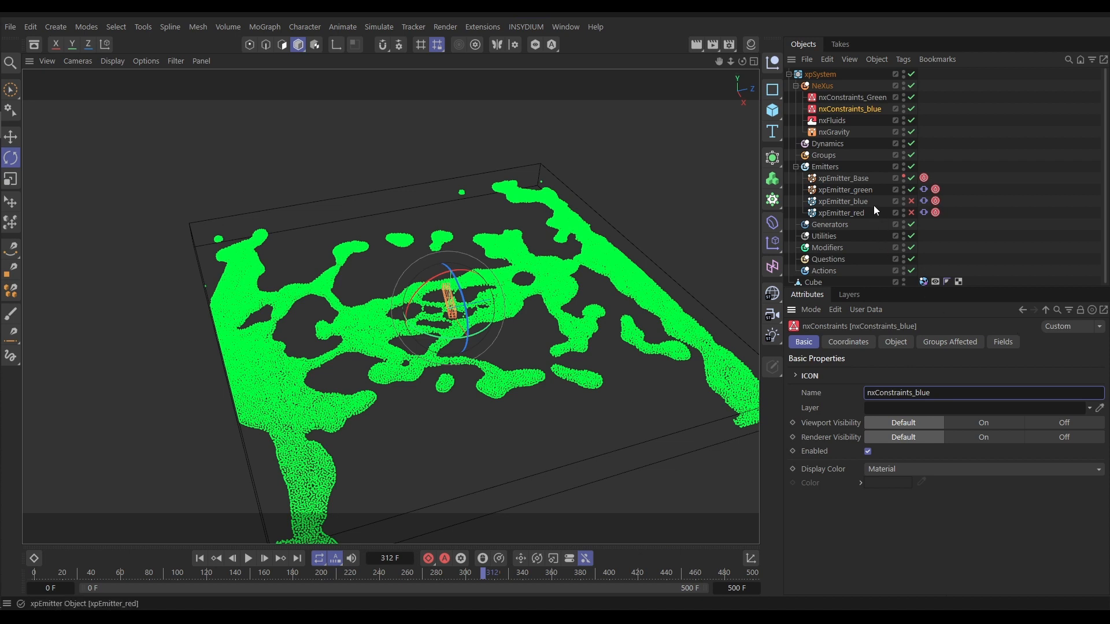
# - Exclude nxConstraints_blue from the Modifiers of xpEmitter_Base, xpEmitter_green and xpEmitter_red
pyautogui.click(855, 179)
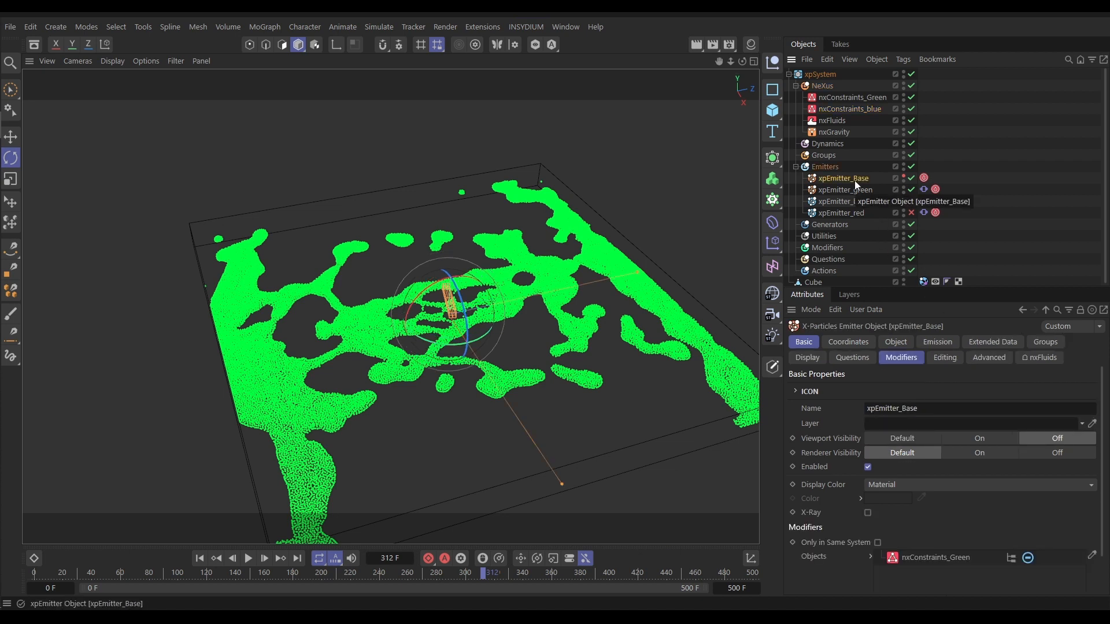
pyautogui.click(900, 358)
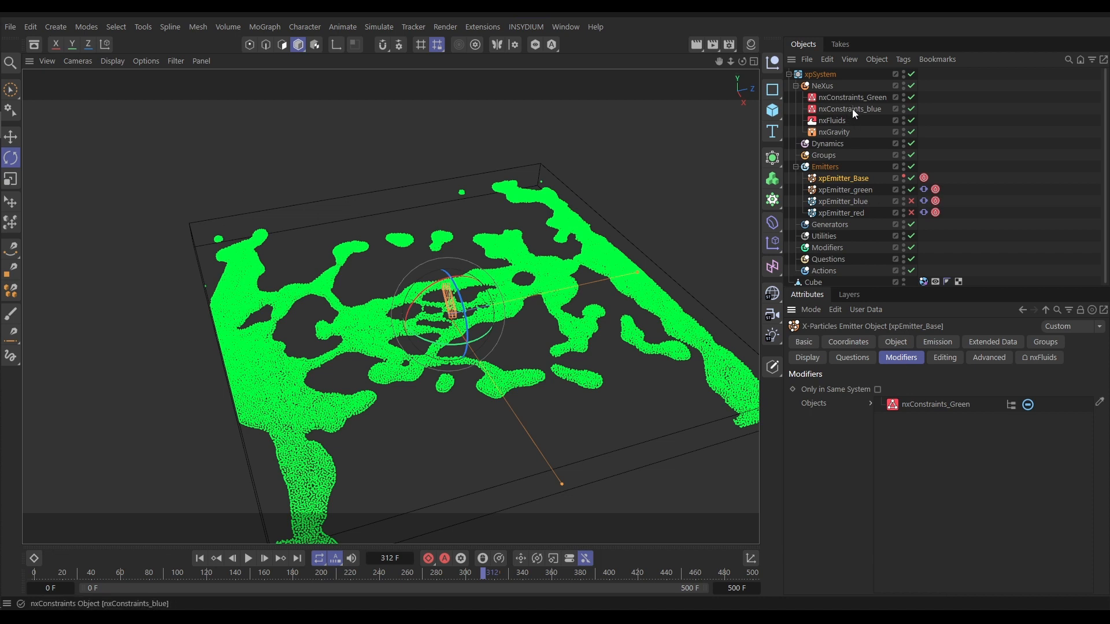
pyautogui.moveTo(852, 108); pyautogui.dragTo(957, 429)
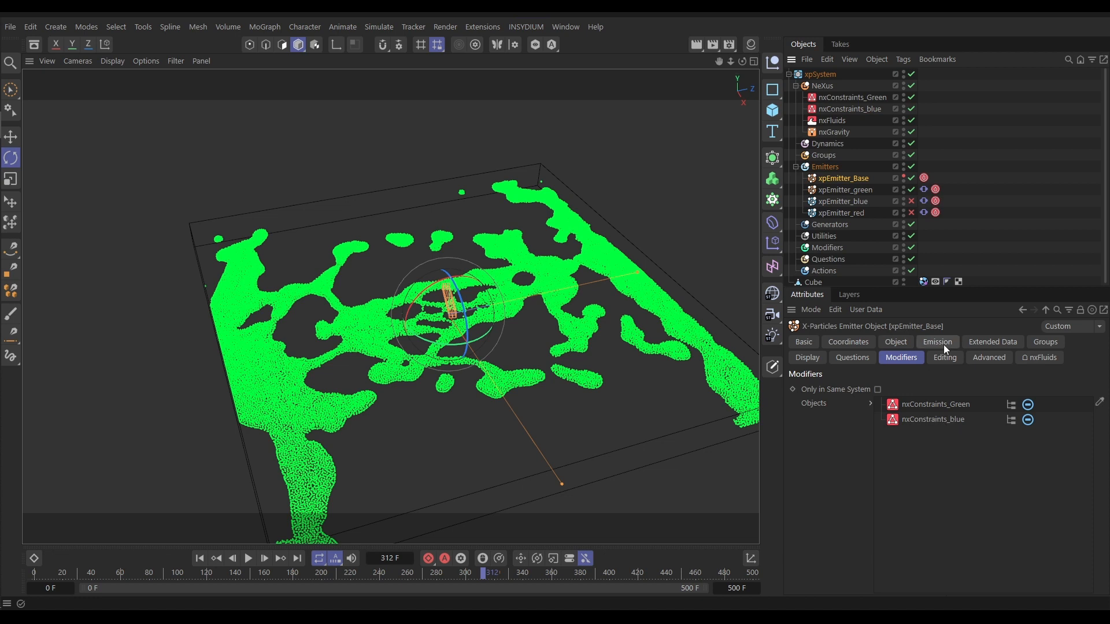
pyautogui.click(865, 190)
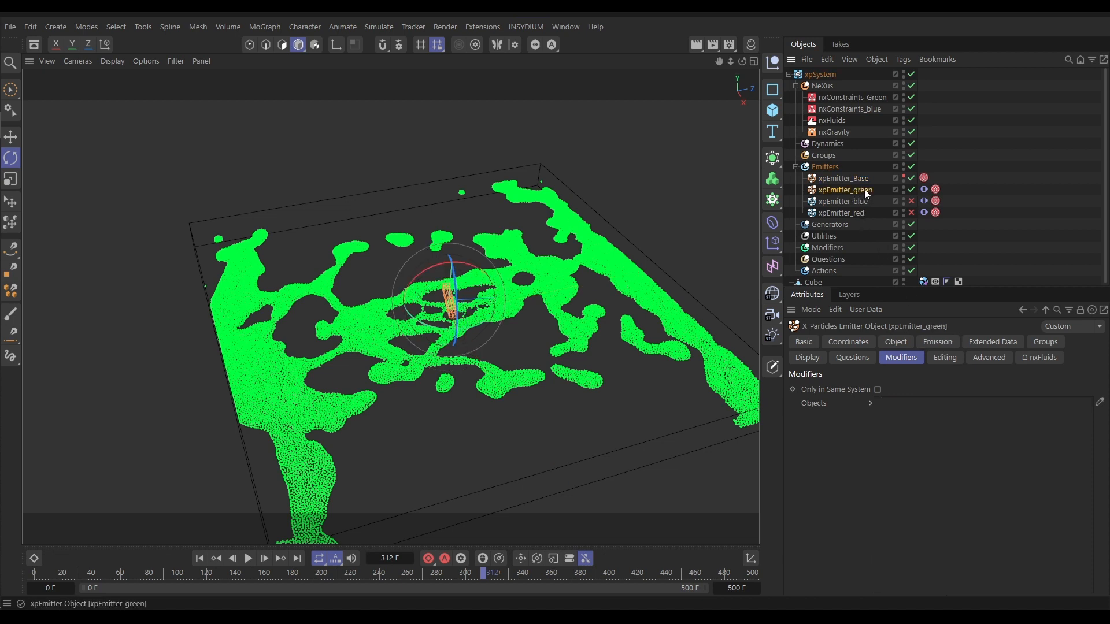
pyautogui.moveTo(864, 110); pyautogui.dragTo(961, 418)
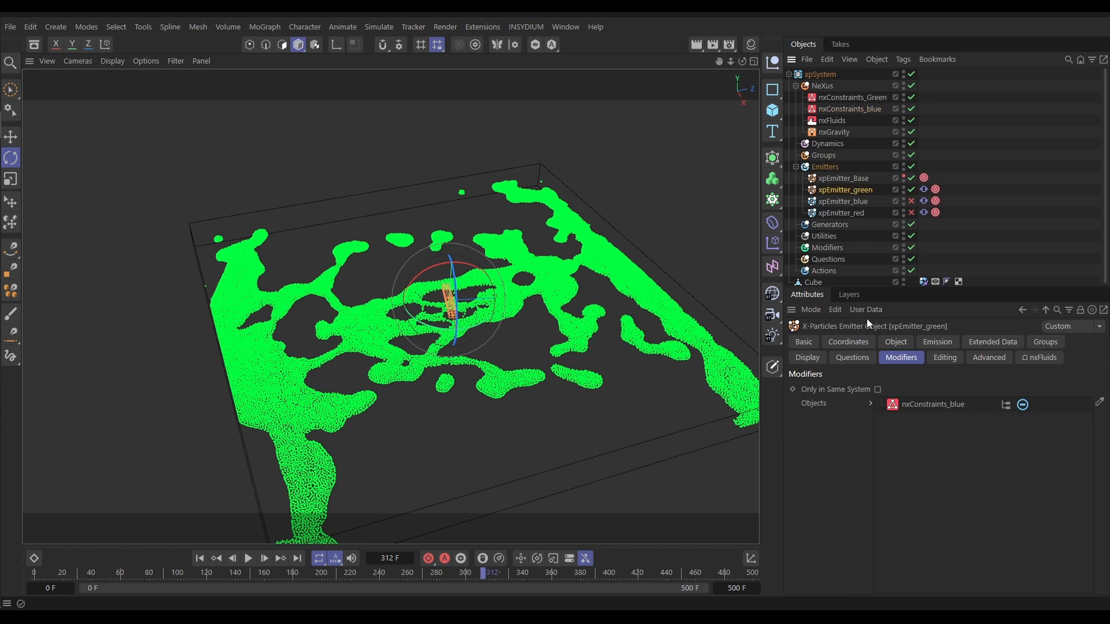
pyautogui.click(845, 212)
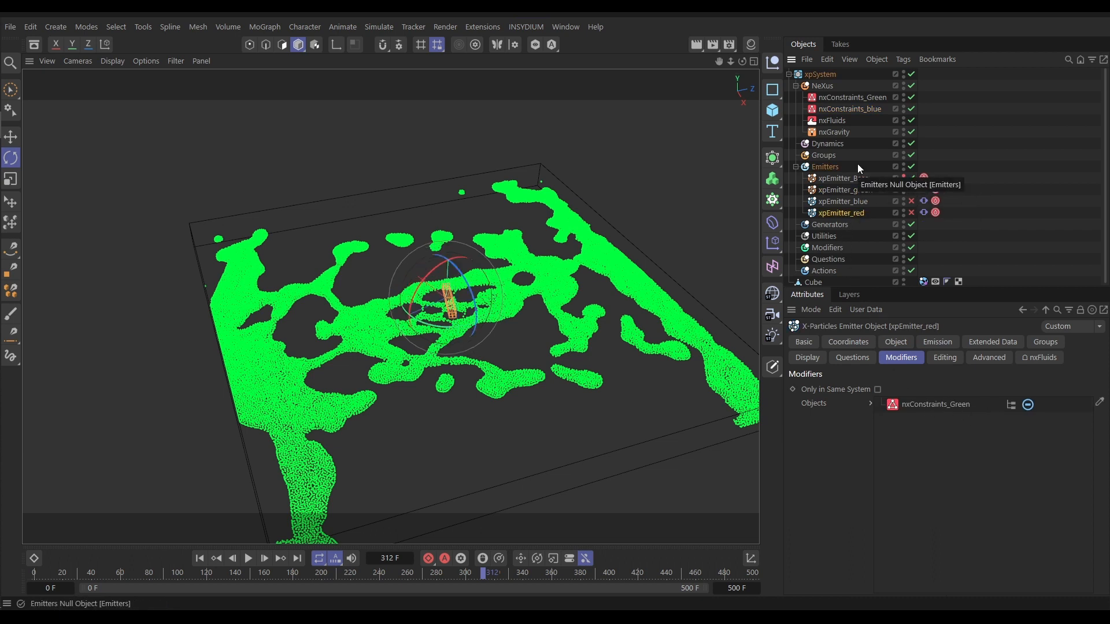
pyautogui.click(847, 110)
pyautogui.moveTo(955, 440); pyautogui.dragTo(954, 443)
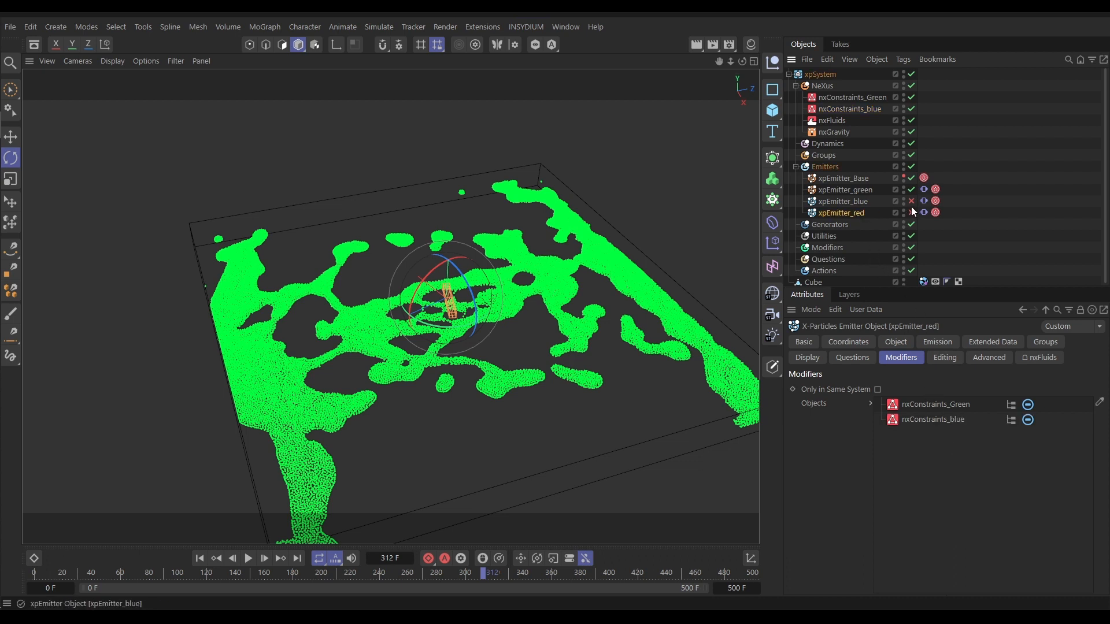
# - Enable xpEmitter_blue, play the green and blue fluids from the start, and pause around frame 221
pyautogui.click(852, 202)
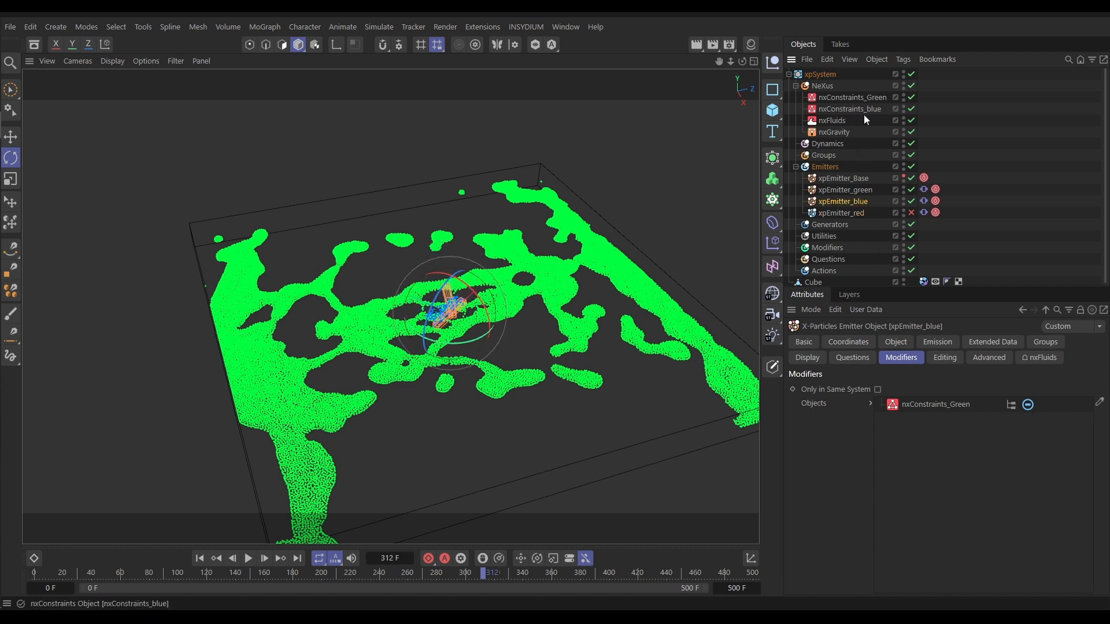
pyautogui.click(200, 559)
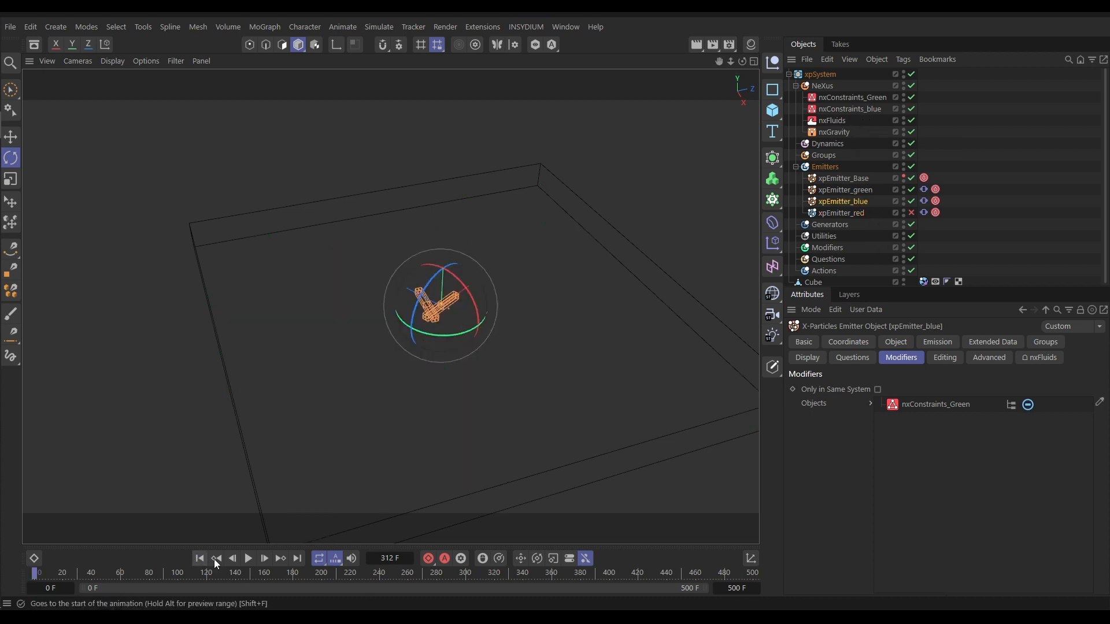
pyautogui.click(248, 559)
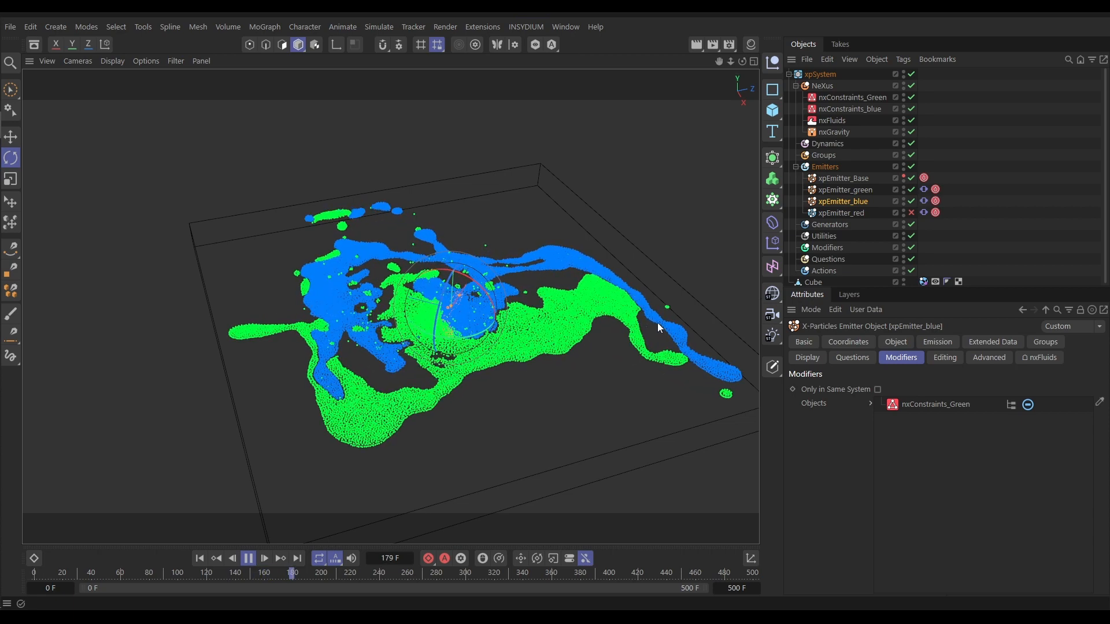
pyautogui.click(248, 559)
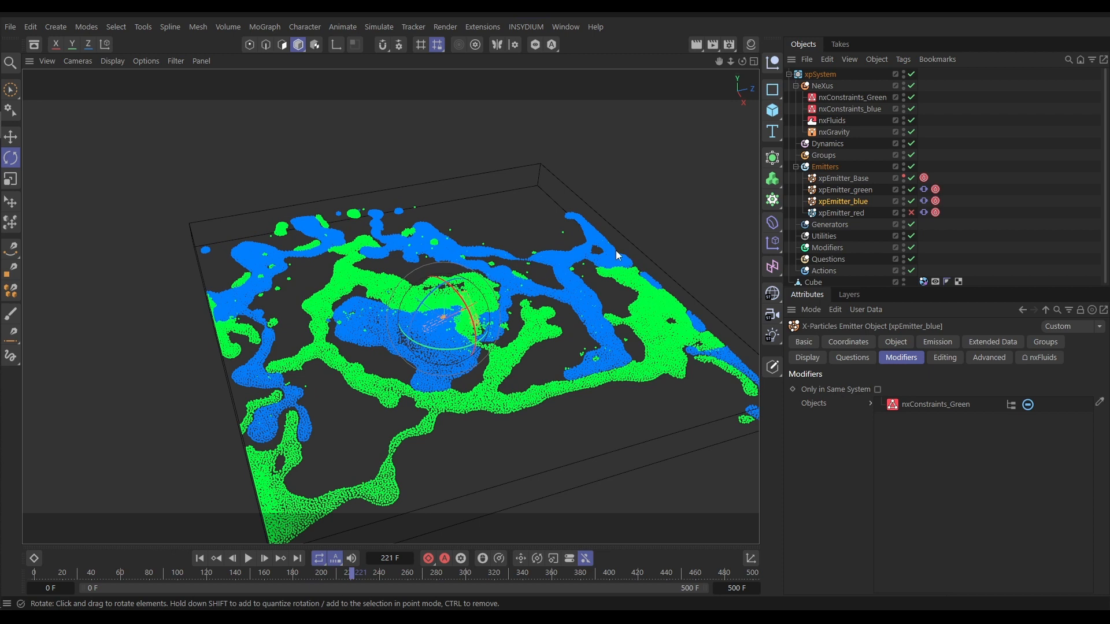
# - Duplicate nxConstraints_blue within the NeXus group and rename the copy nxConstraints_red
pyautogui.click(848, 110)
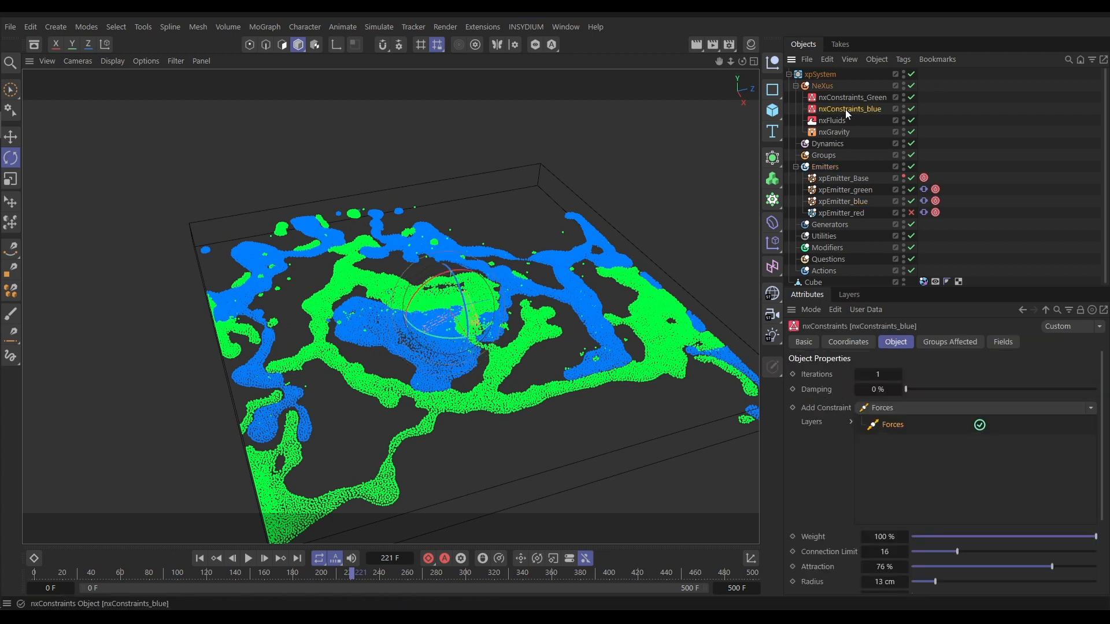
pyautogui.keyDown('ctrl'); pyautogui.moveTo(845, 109); pyautogui.dragTo(845, 114); pyautogui.keyUp('ctrl')
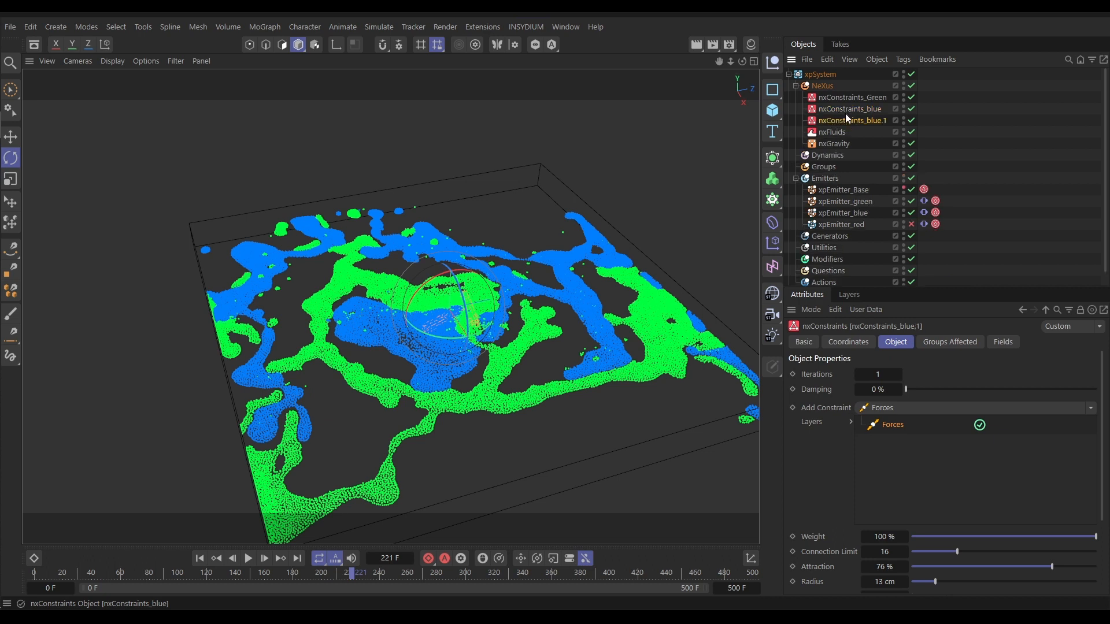
pyautogui.click(804, 342)
pyautogui.click(961, 393)
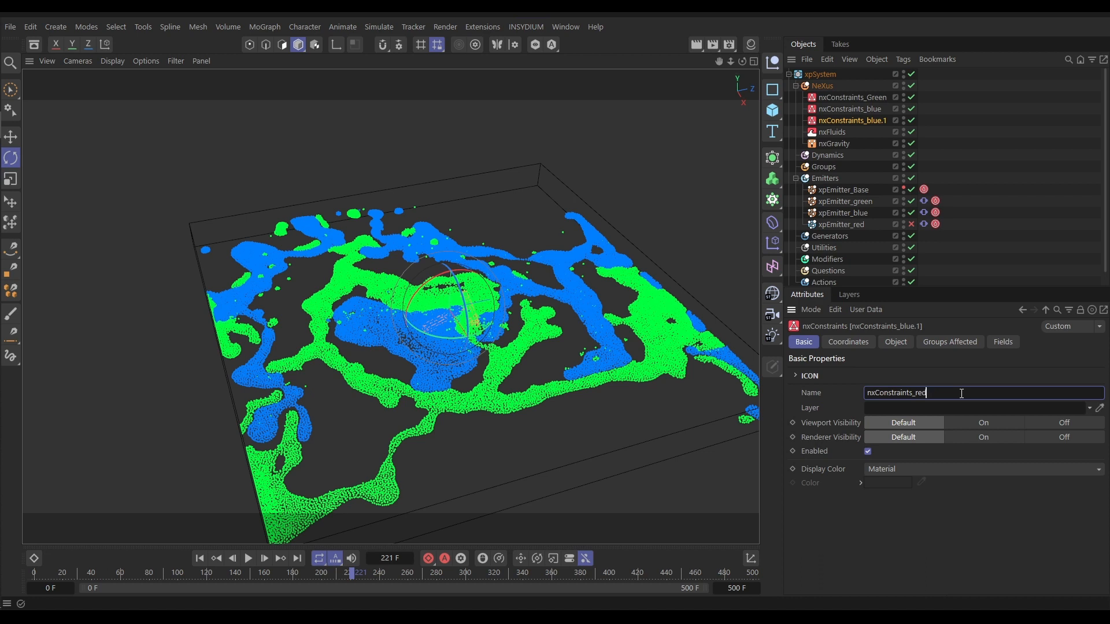
pyautogui.write('red')
pyautogui.press('Return')
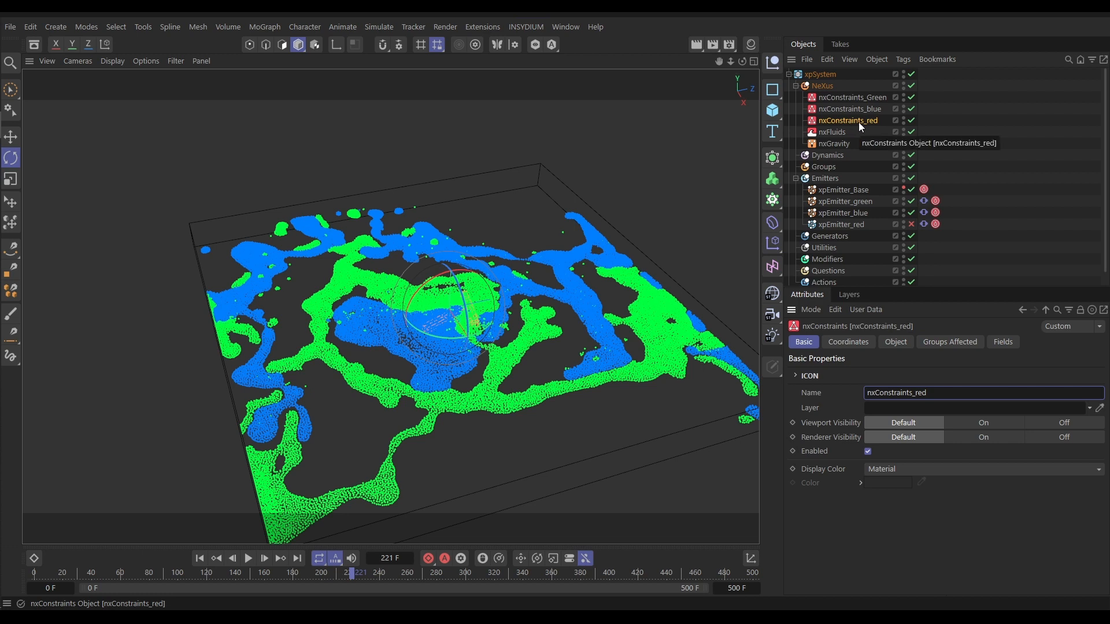
# - Exclude nxConstraints_red from the Modifiers of xpEmitter_Base, xpEmitter_green and xpEmitter_blue
pyautogui.click(849, 188)
pyautogui.click(899, 359)
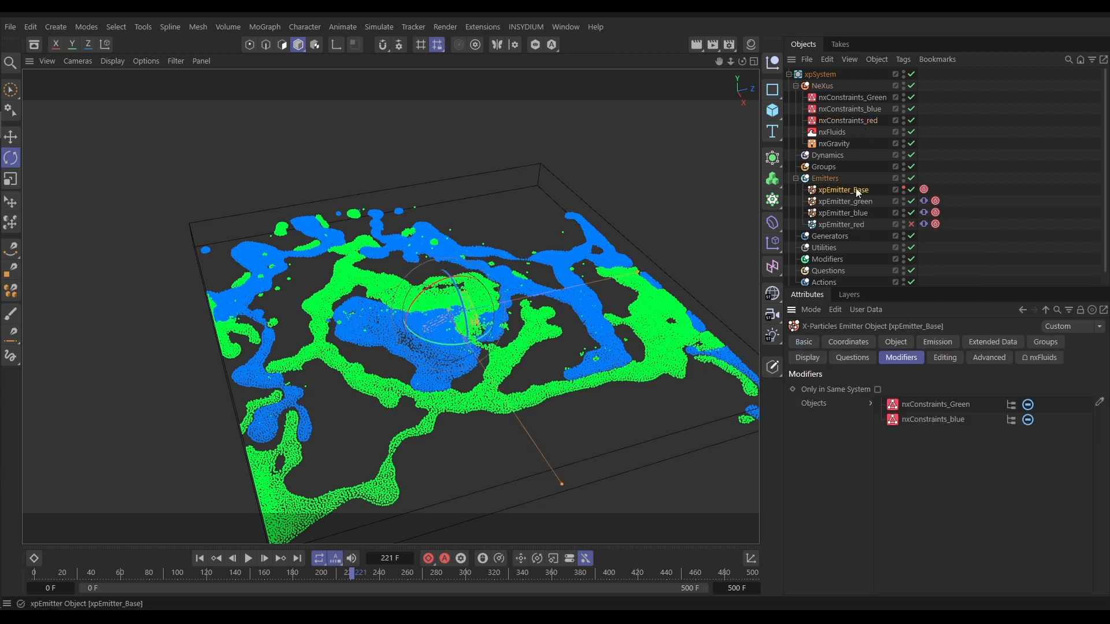
pyautogui.moveTo(851, 122); pyautogui.dragTo(925, 436)
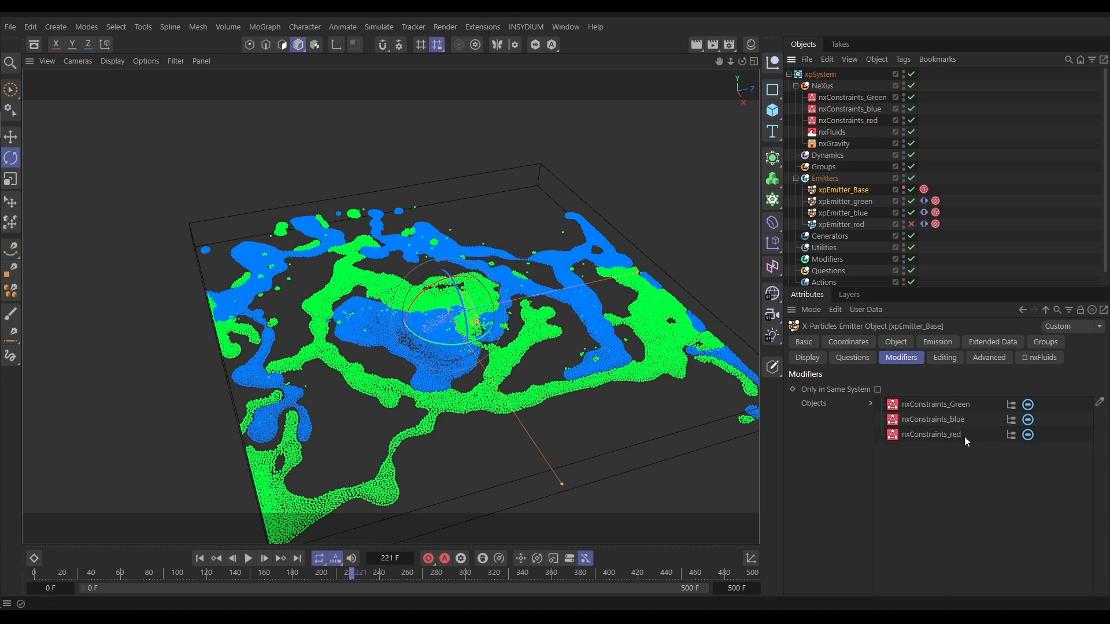
pyautogui.click(865, 200)
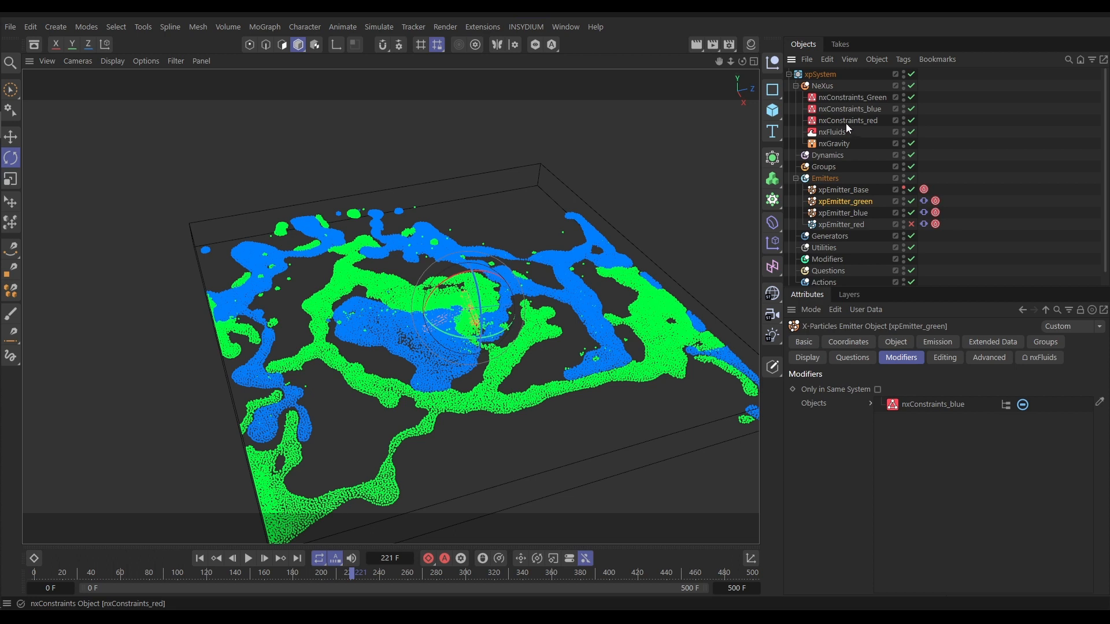
pyautogui.moveTo(848, 123); pyautogui.dragTo(948, 425)
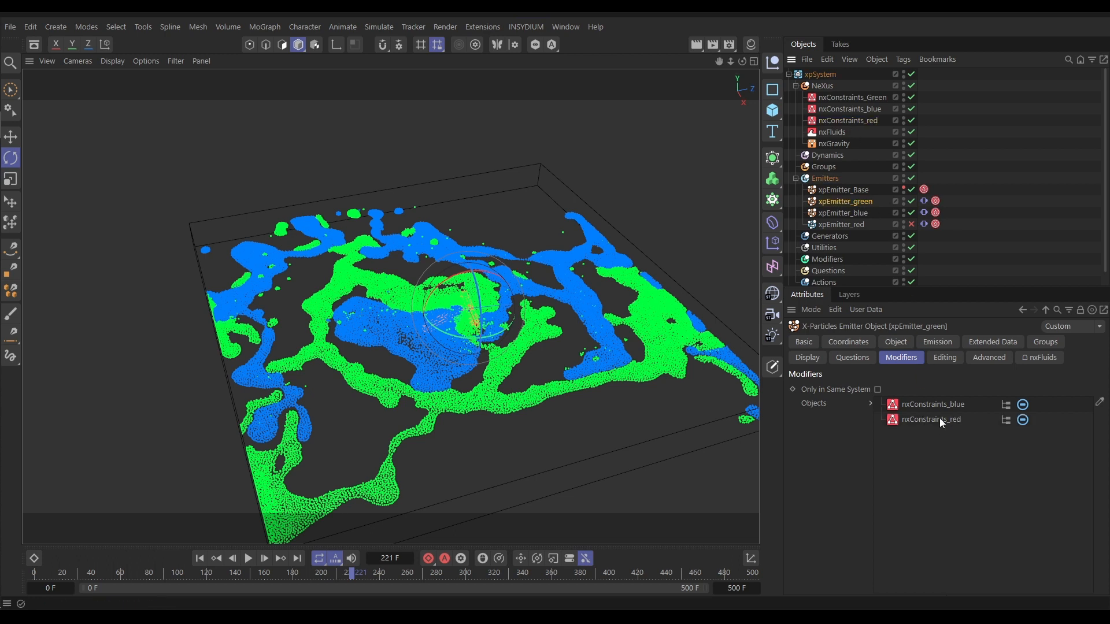
pyautogui.click(841, 214)
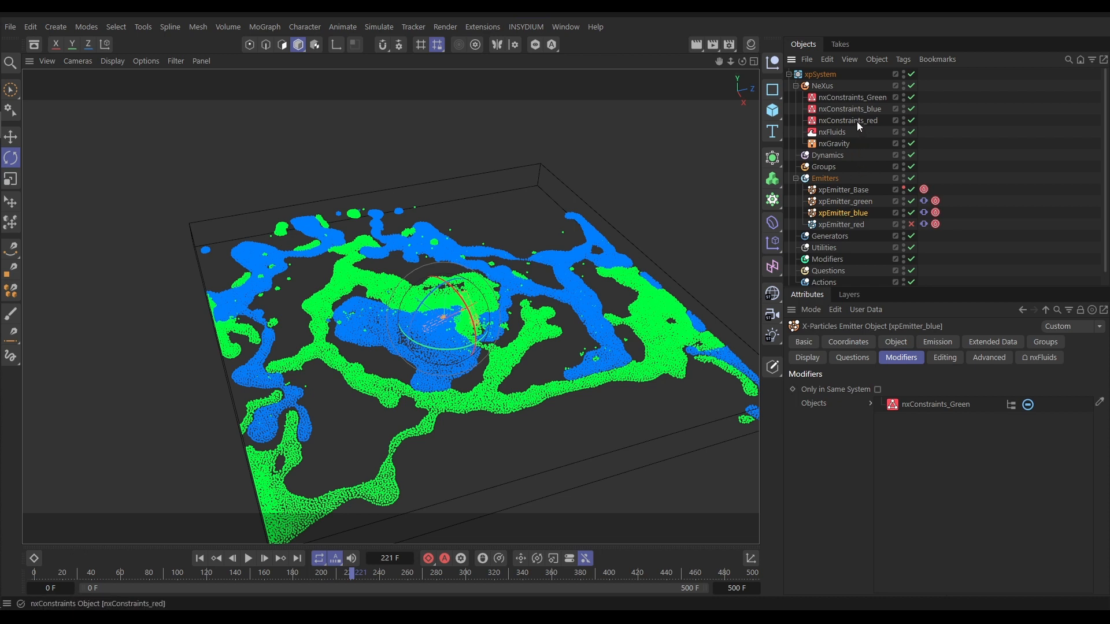
pyautogui.moveTo(856, 121); pyautogui.dragTo(925, 421)
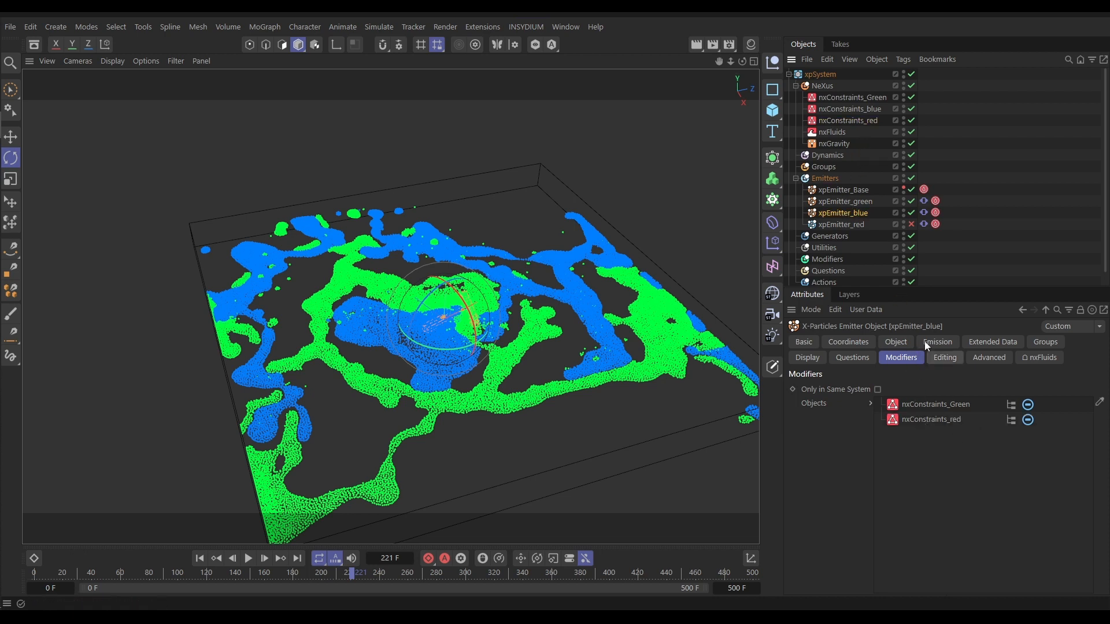
# - Enable xpEmitter_red, play all three fluids from the start, and pause around frame 196
pyautogui.click(912, 225)
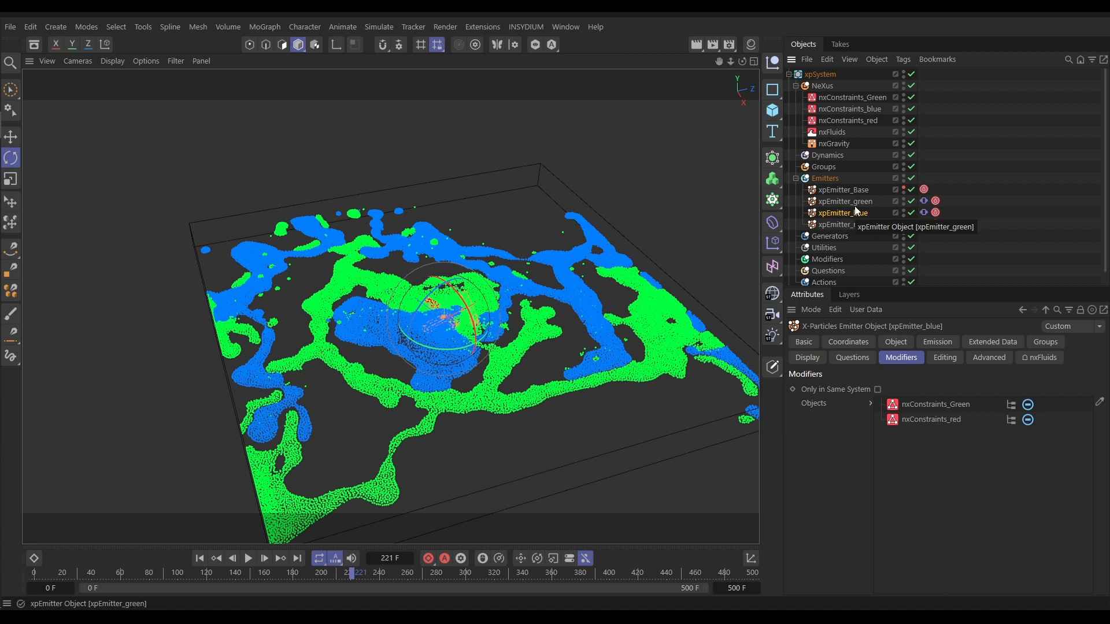
pyautogui.click(199, 558)
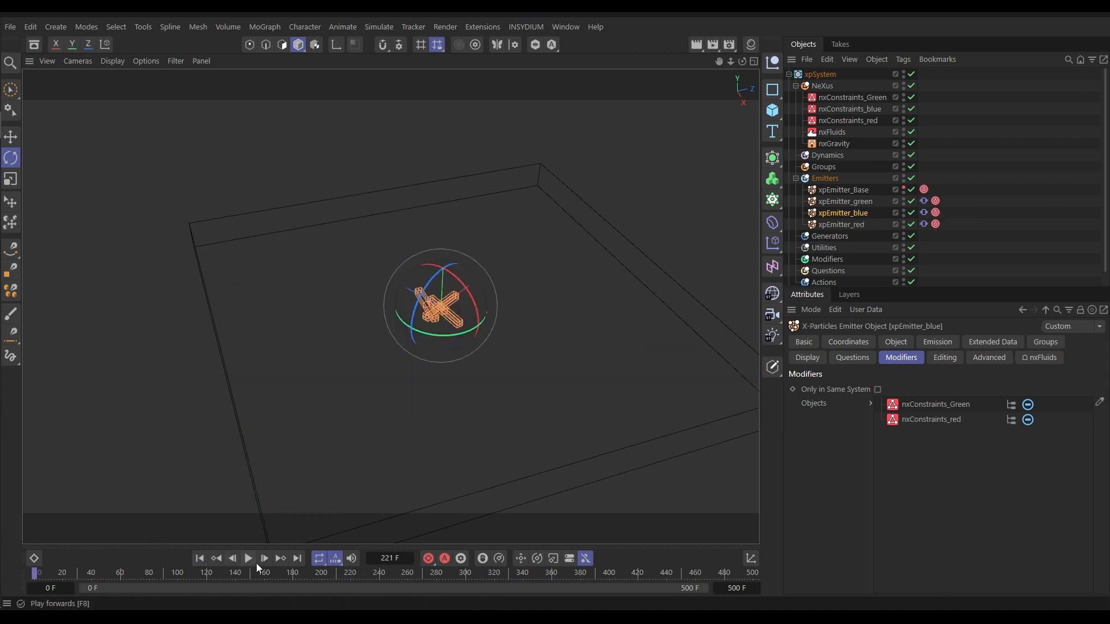
pyautogui.click(248, 558)
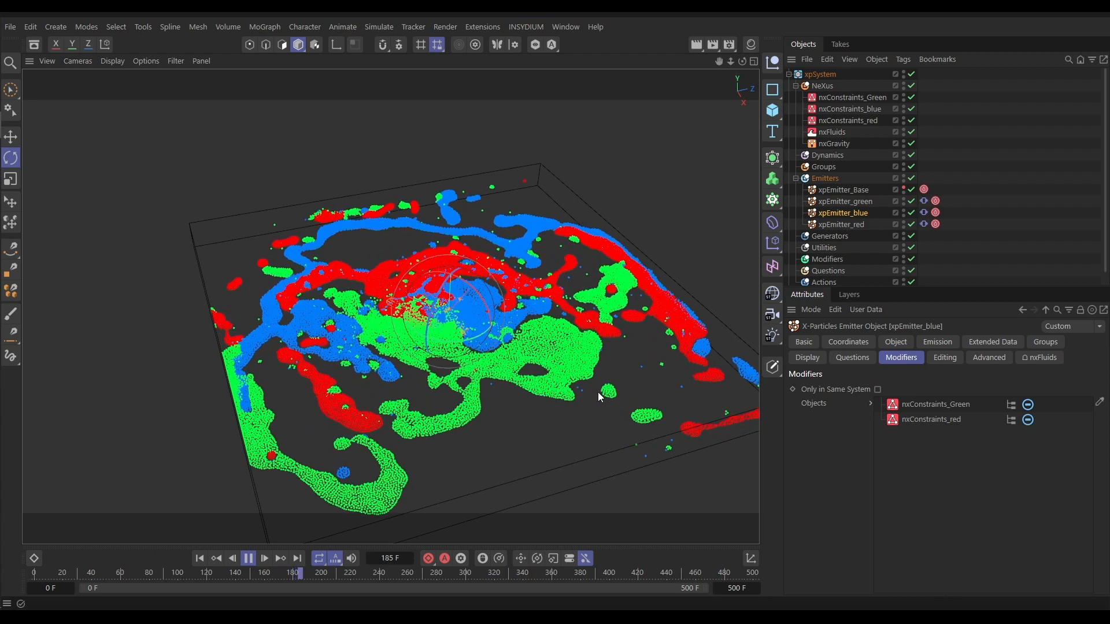
pyautogui.click(250, 559)
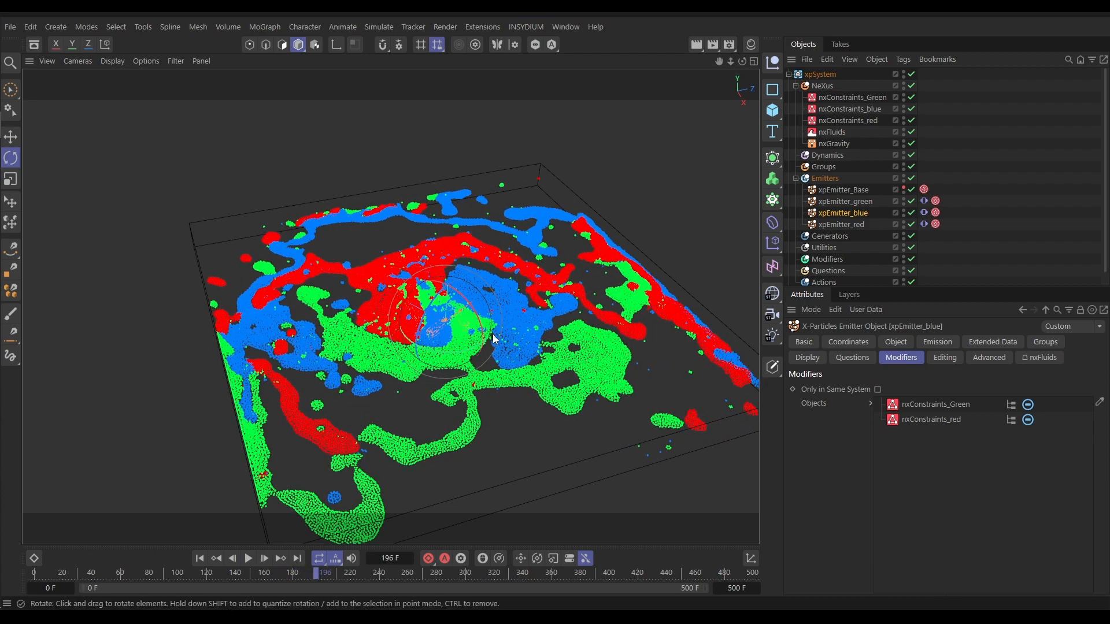
# - Set the inner attraction distance to 2 cm for nxConstraints_Green, nxConstraints_blue and nxConstraints_red together
pyautogui.click(853, 98)
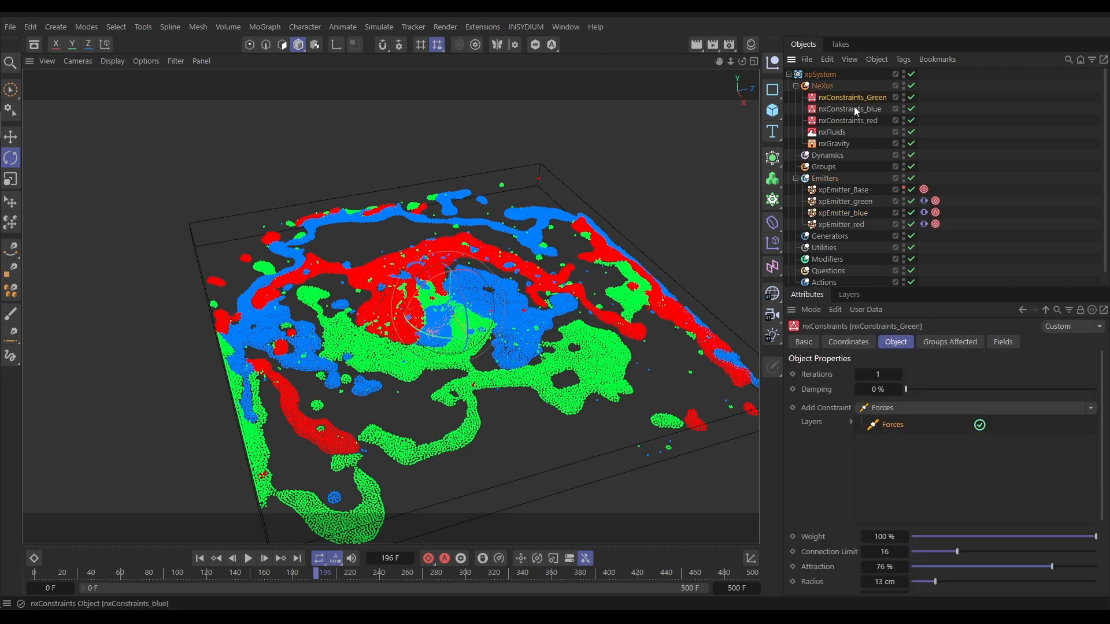
pyautogui.keyDown('shift'); pyautogui.click(850, 121); pyautogui.keyUp('shift')
pyautogui.click(896, 343)
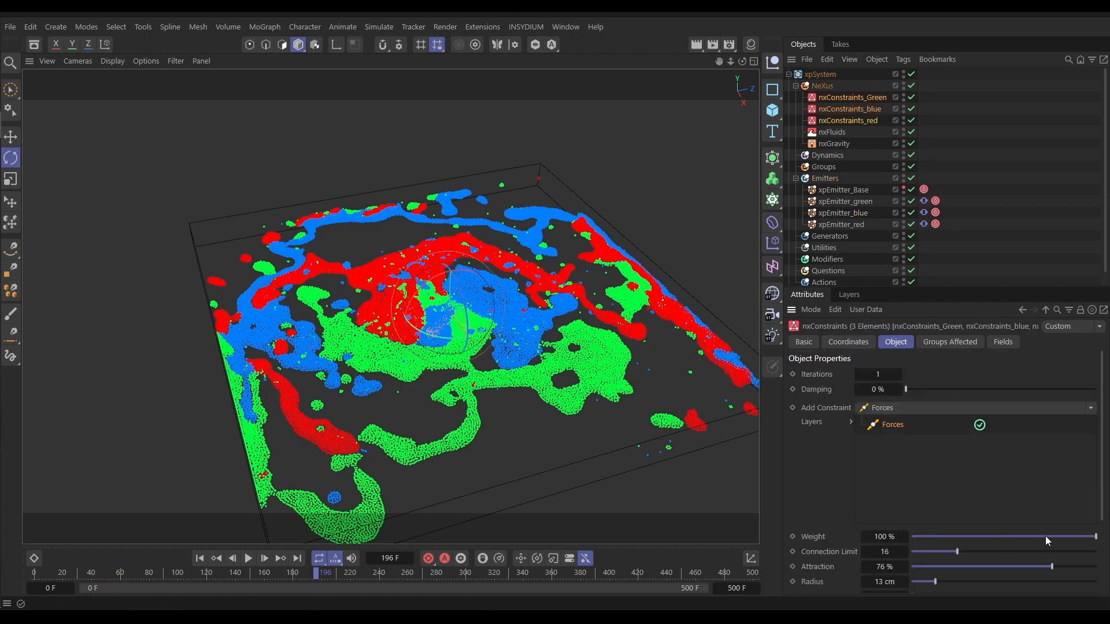
pyautogui.scroll(-3, 1103, 473)
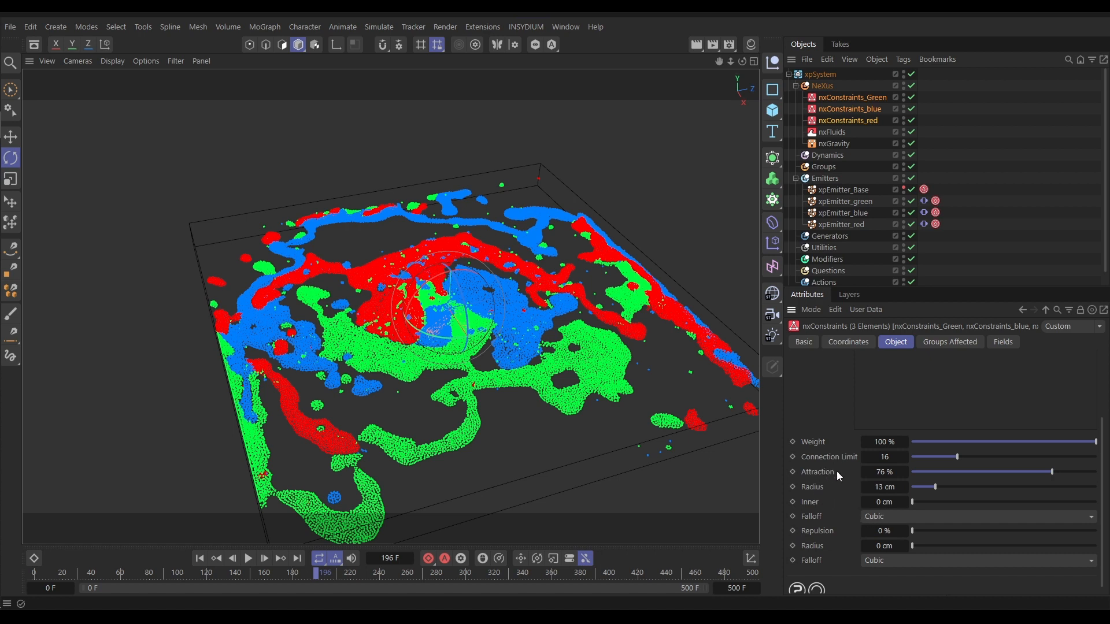
pyautogui.moveTo(880, 472); pyautogui.dragTo(882, 473)
pyautogui.click(880, 502)
pyautogui.write('2')
# - Set Repulsion to 10 % with a repulsion radius of 4 cm on the three nxConstraints objects
pyautogui.click(881, 531)
pyautogui.click(881, 531)
pyautogui.write('10')
pyautogui.press('Return')
pyautogui.press('Tab')
pyautogui.write('4')
pyautogui.press('Return')
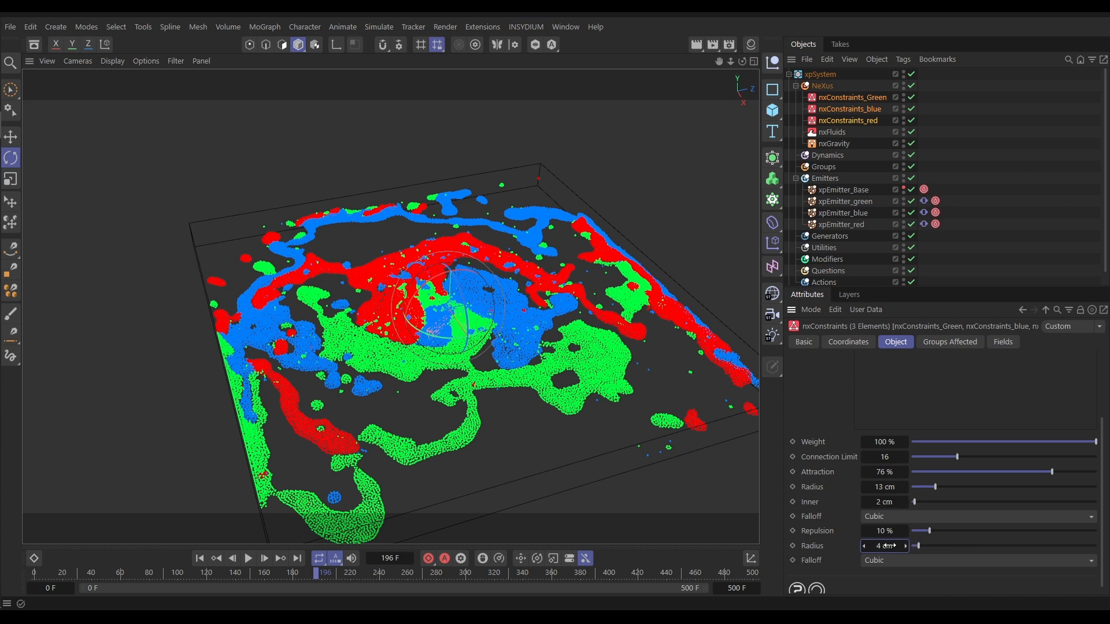
# - Play the three fluids from the start and pause around frame 199
pyautogui.click(199, 558)
pyautogui.click(245, 559)
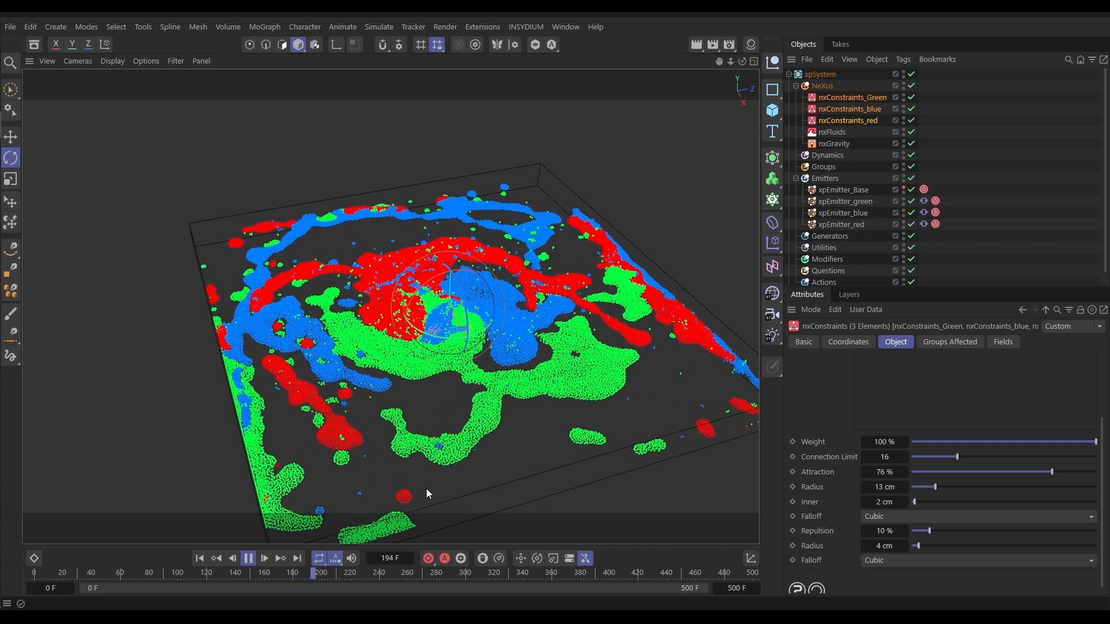
pyautogui.click(249, 559)
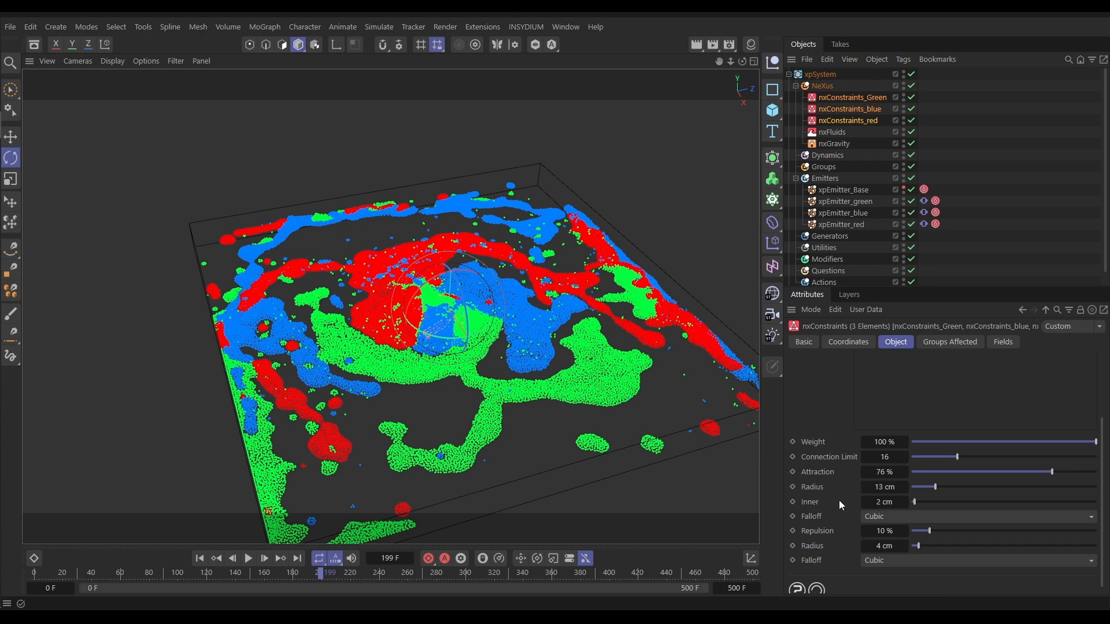
# - Set the attraction radius of all three constraints to 10 cm, replay from the start, and pause around frame 179
pyautogui.click(870, 487)
pyautogui.write('10')
pyautogui.press('Return')
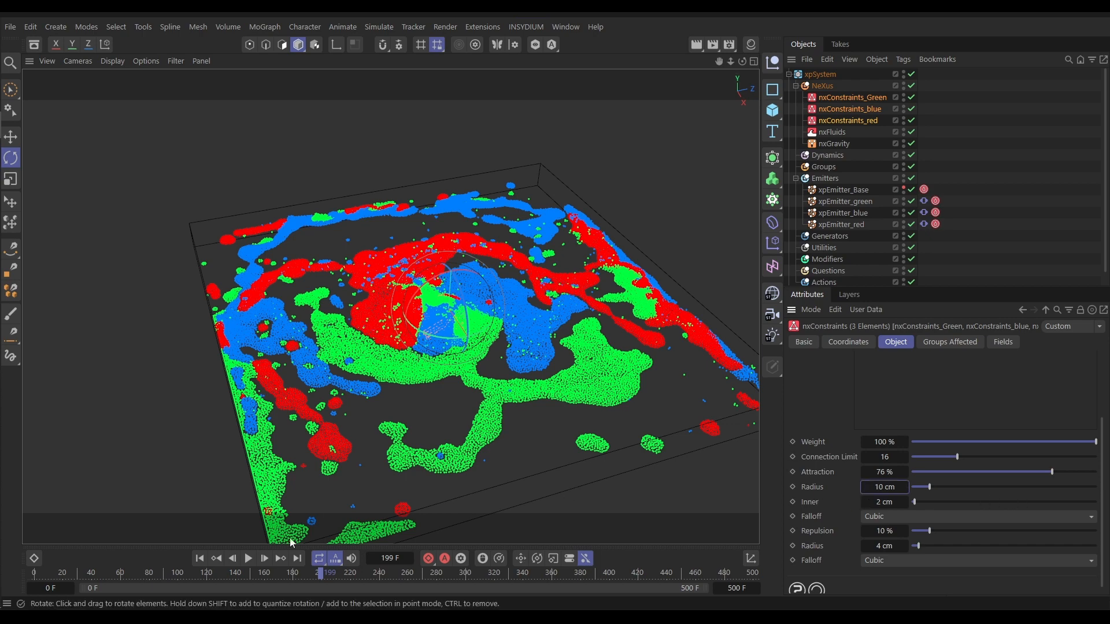
pyautogui.click(199, 558)
pyautogui.click(248, 557)
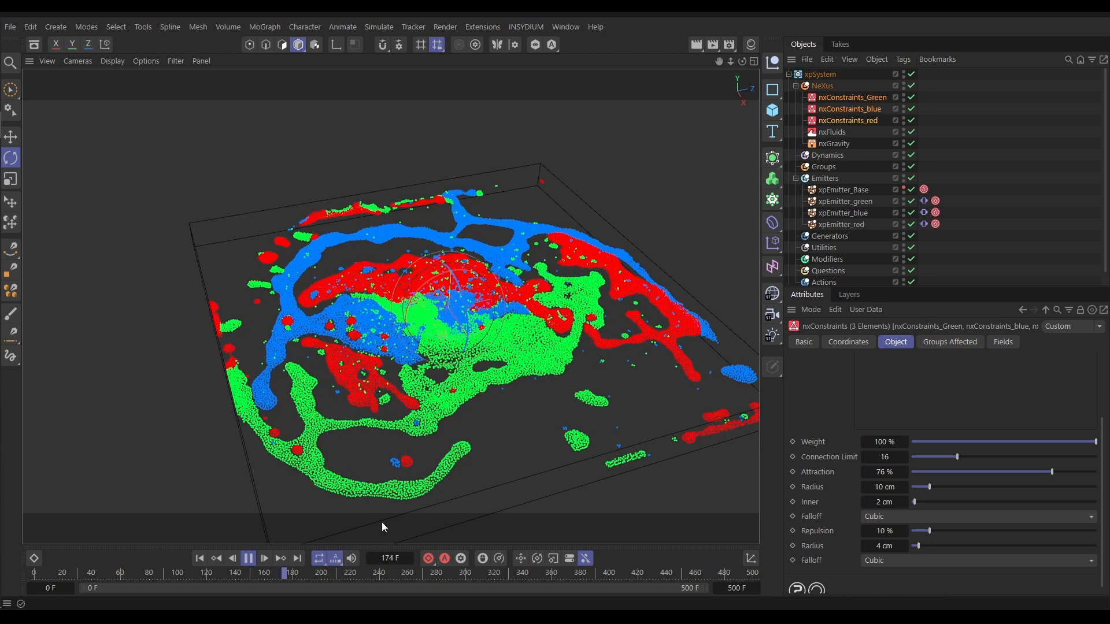
pyautogui.click(248, 558)
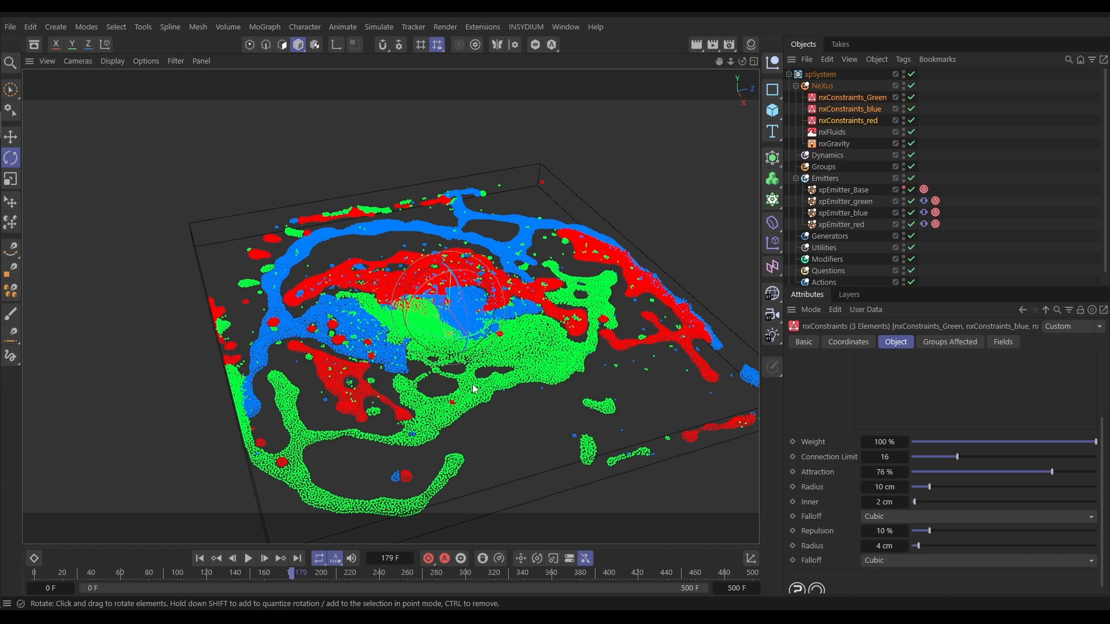
# - Rewind to the start, add an nxDrag modifier to the NeXus group, and exclude it from xpEmitter_Base's Modifiers
pyautogui.click(199, 559)
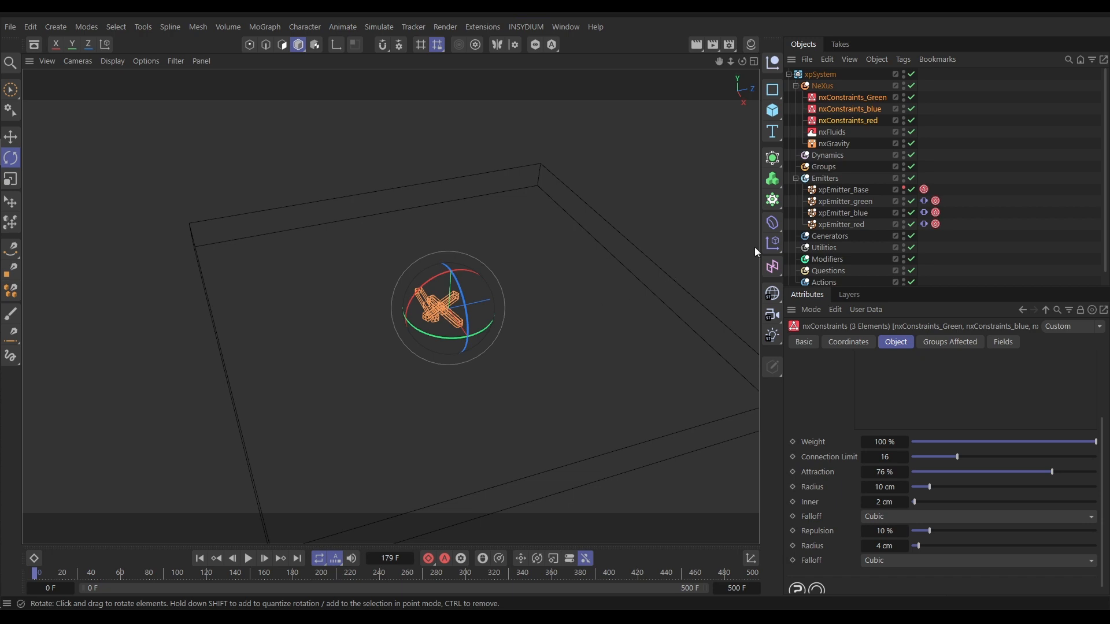
pyautogui.click(824, 86)
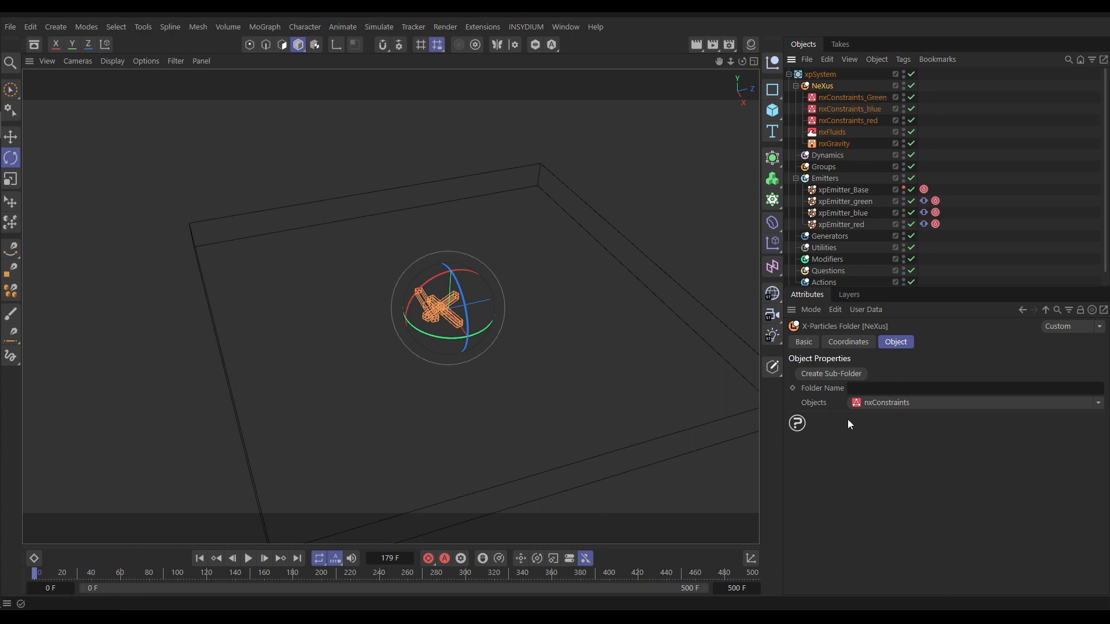
pyautogui.click(1097, 403)
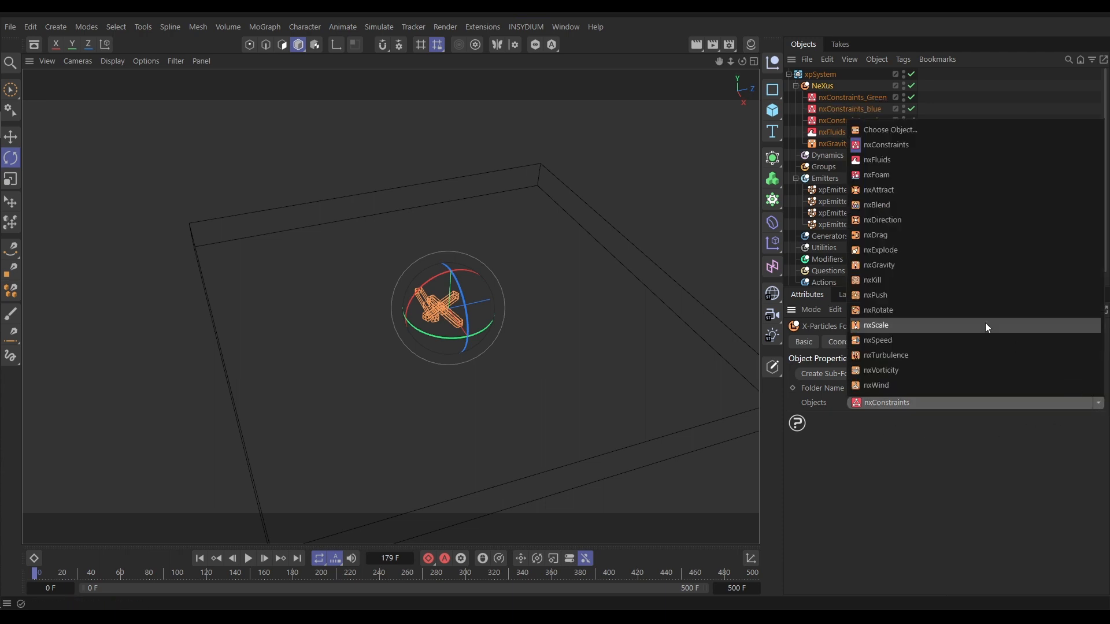
pyautogui.click(876, 235)
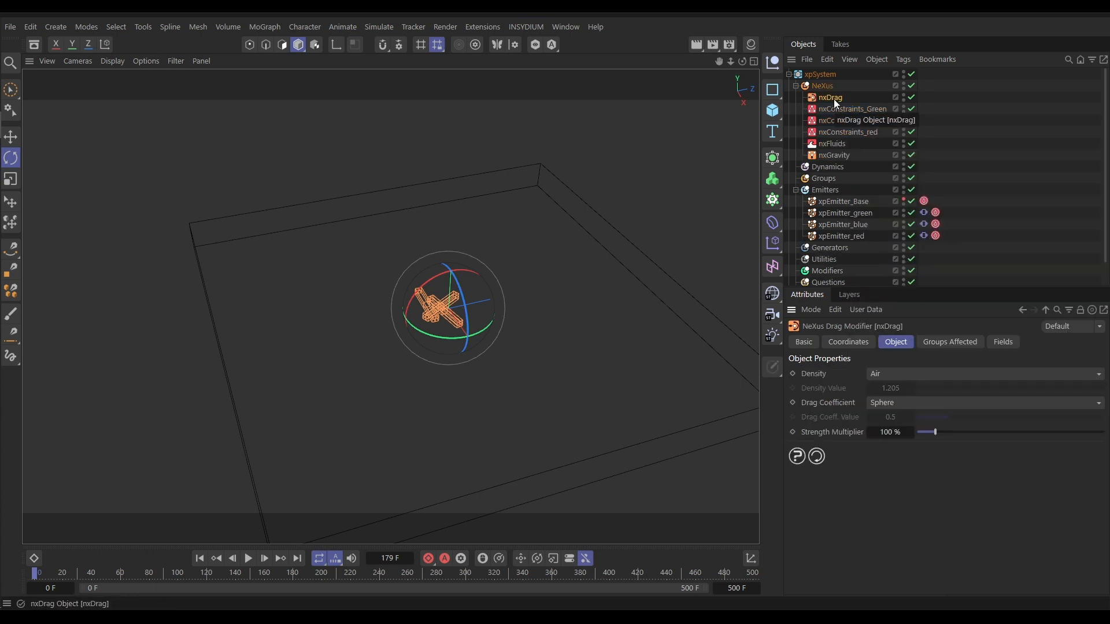
pyautogui.click(858, 202)
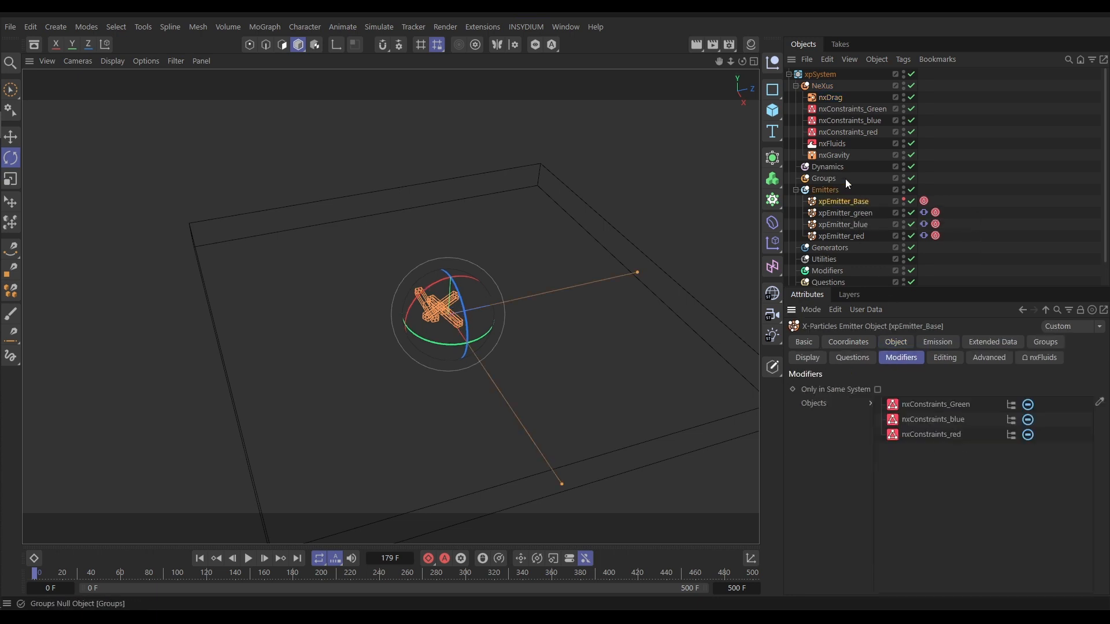
pyautogui.moveTo(830, 97); pyautogui.dragTo(947, 458)
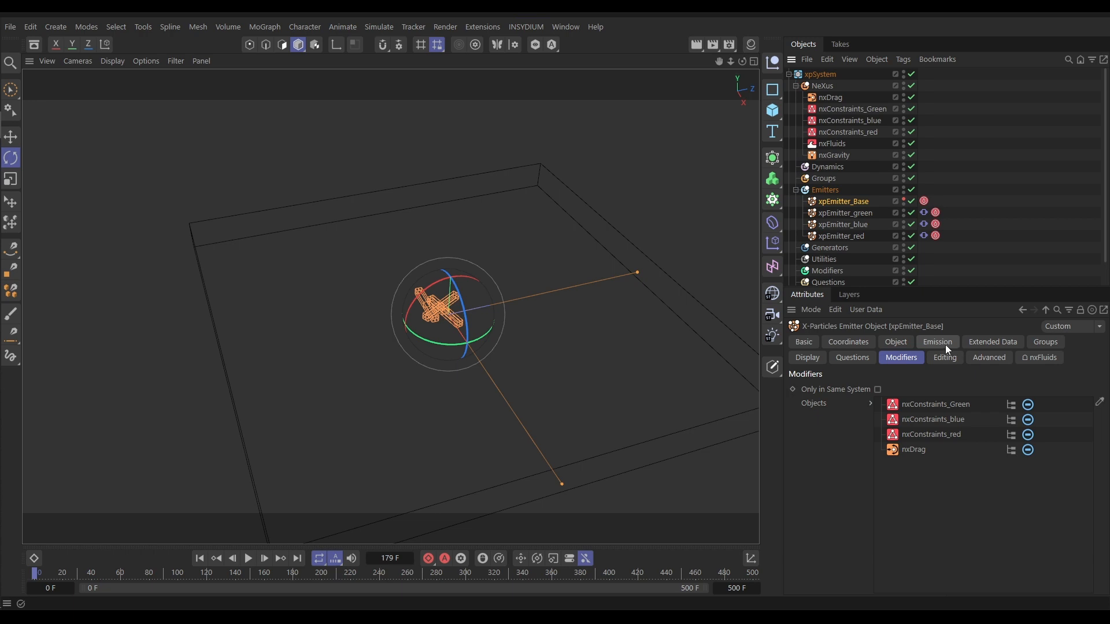
# - Set nxDrag's Density to Water and Drag Coefficient to Fighter Aircraft, play the simulation, and pause around frame 205
pyautogui.click(831, 98)
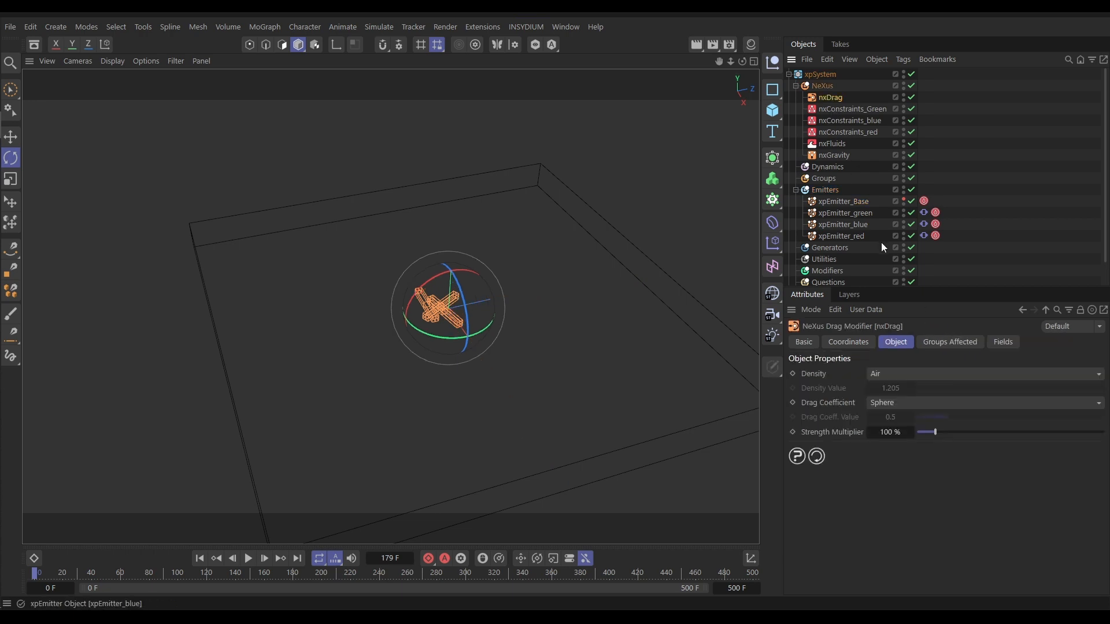
pyautogui.click(880, 378)
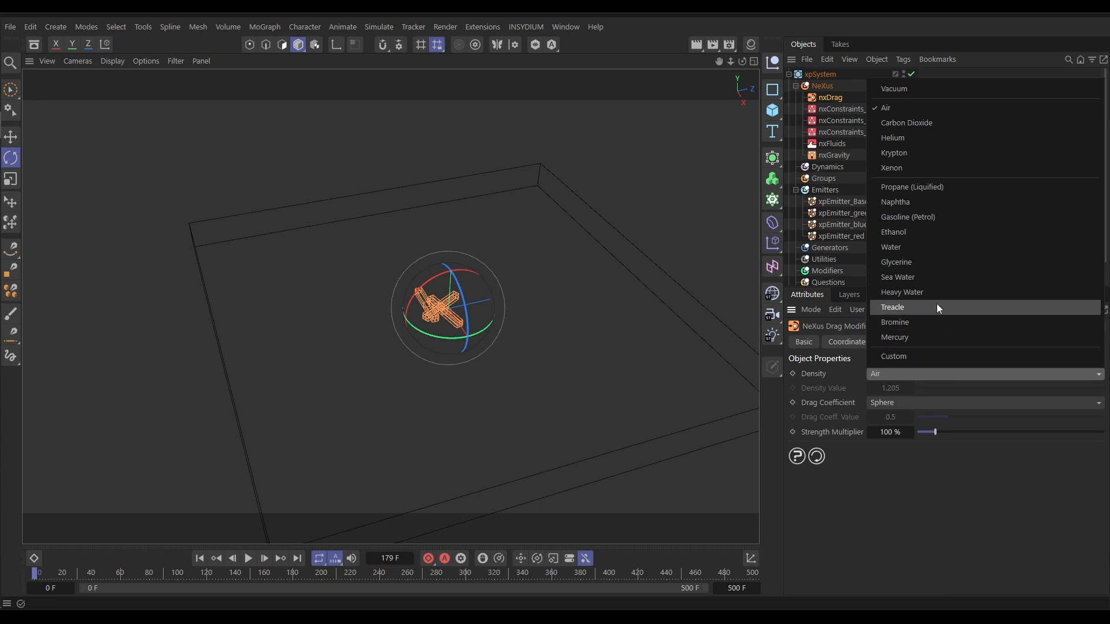
pyautogui.click(898, 247)
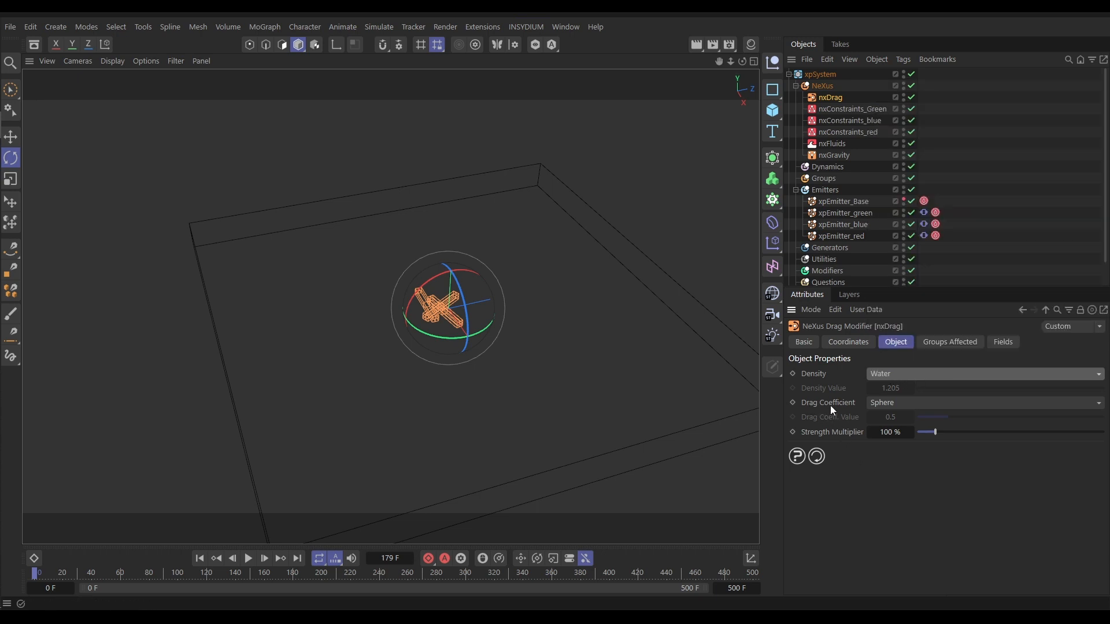
pyautogui.click(883, 405)
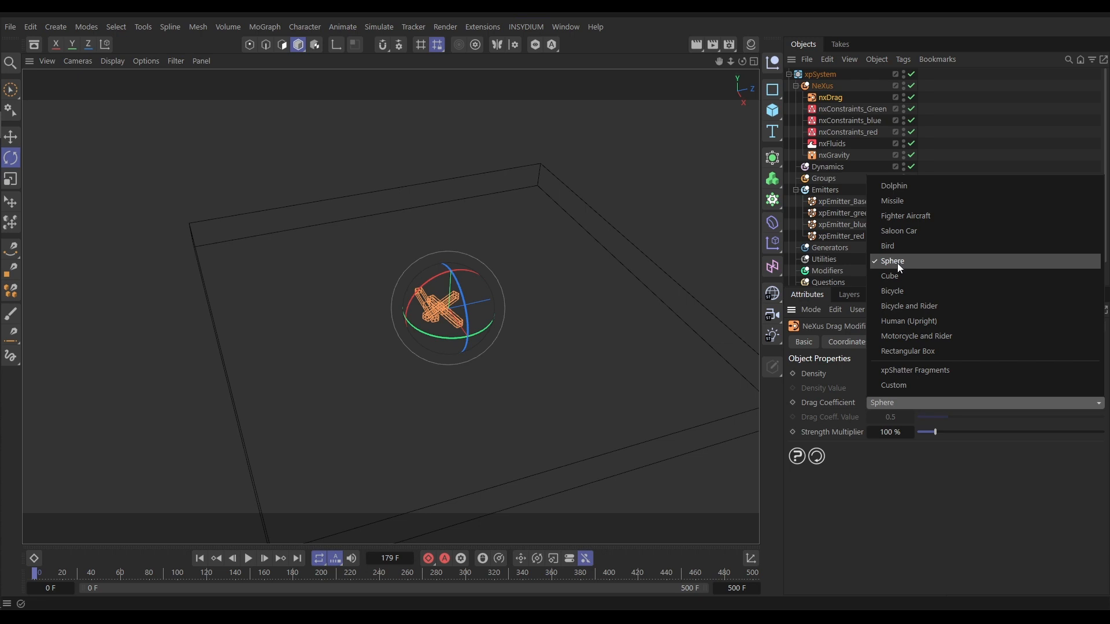
pyautogui.click(900, 218)
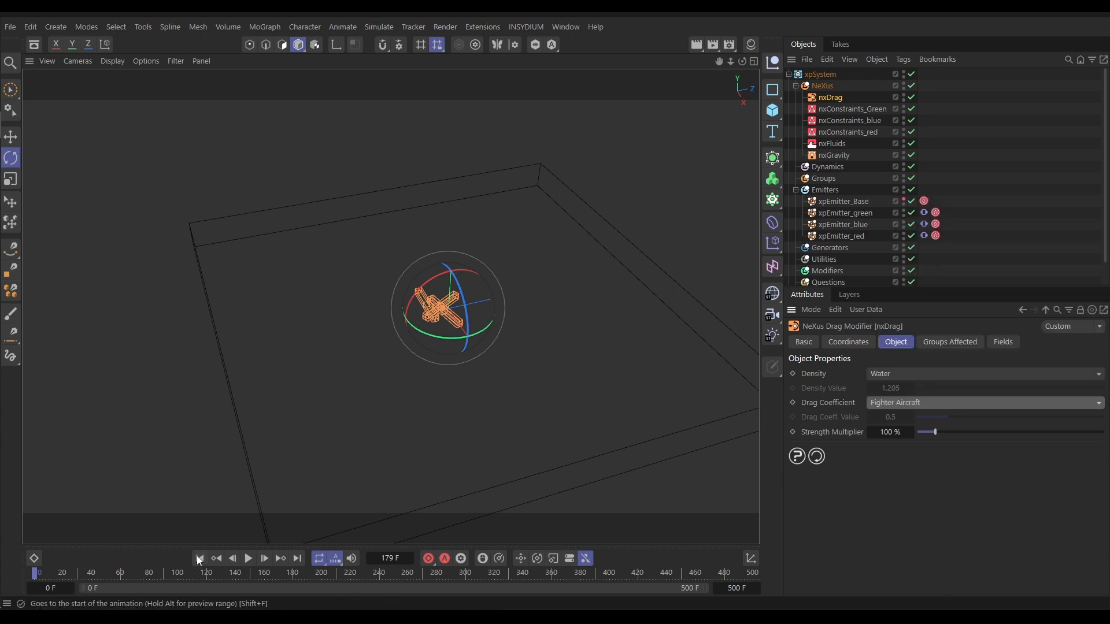
pyautogui.click(249, 558)
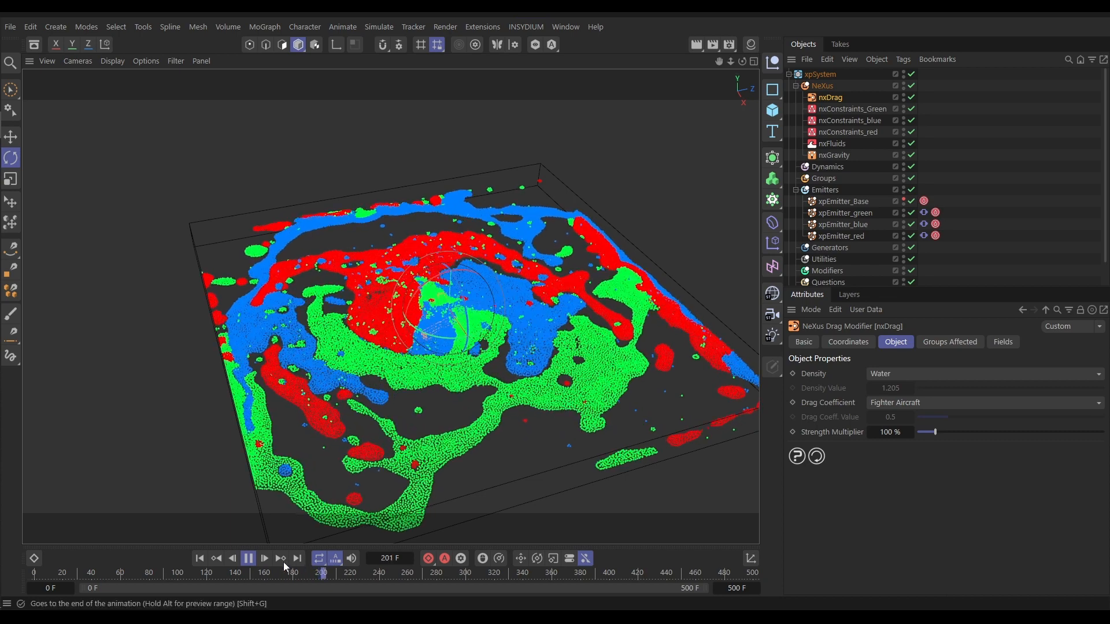
pyautogui.click(248, 558)
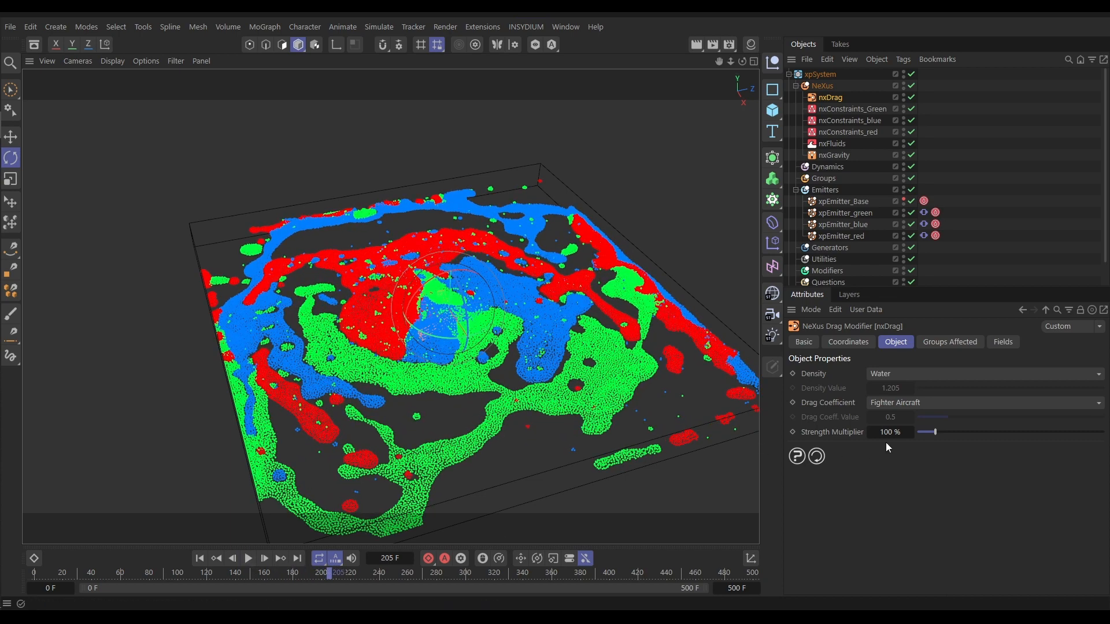
# - Try Sphere as nxDrag's Drag Coefficient, play the simulation, and pause around frame 192
pyautogui.click(889, 403)
pyautogui.click(898, 261)
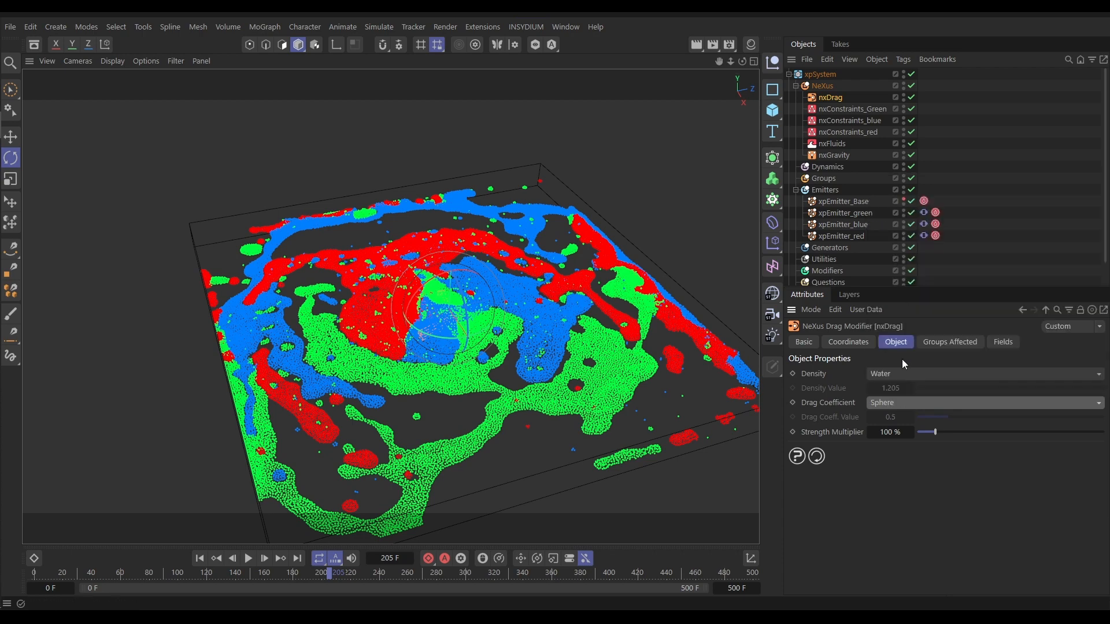
pyautogui.click(248, 559)
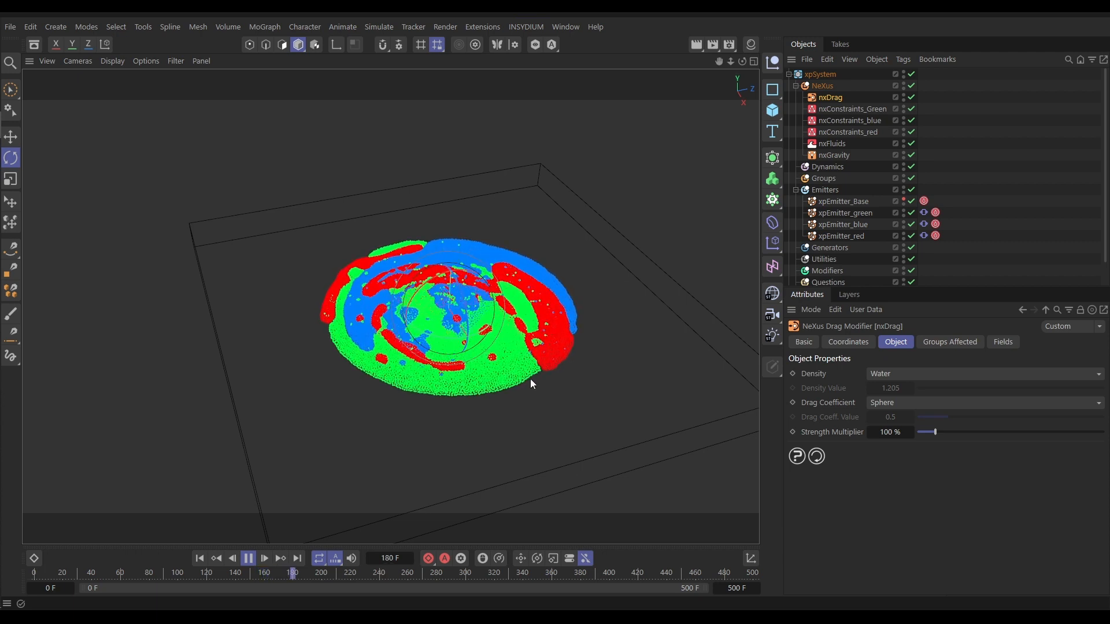
pyautogui.click(248, 558)
# - Set nxDrag to Fighter Aircraft with a 110 % Strength Multiplier, replay from the start, and pause around frame 167
pyautogui.click(877, 403)
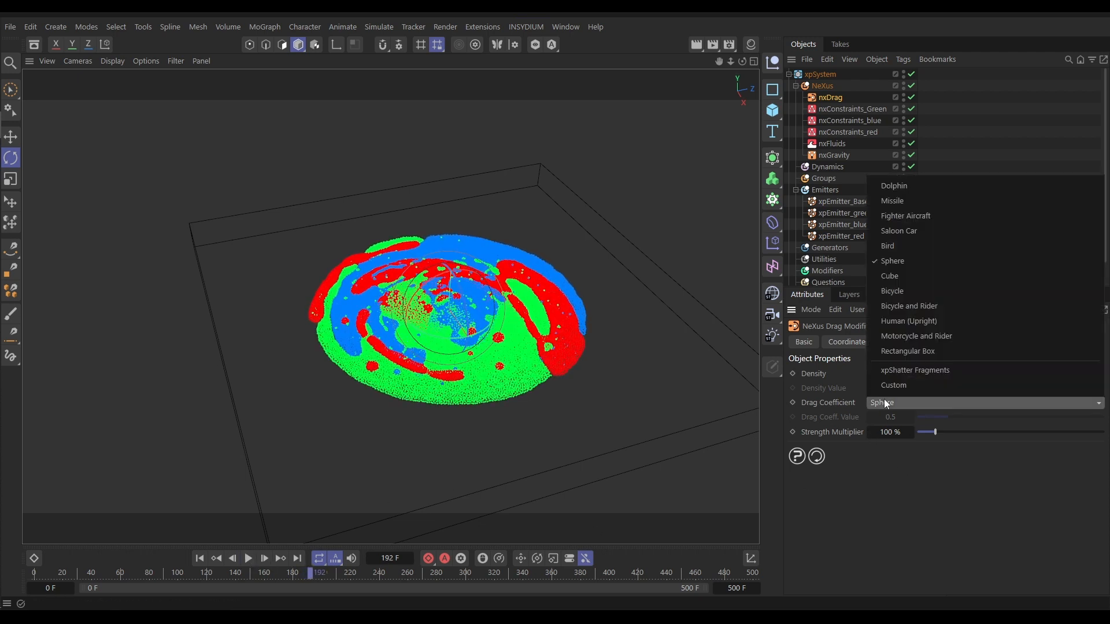
pyautogui.click(903, 215)
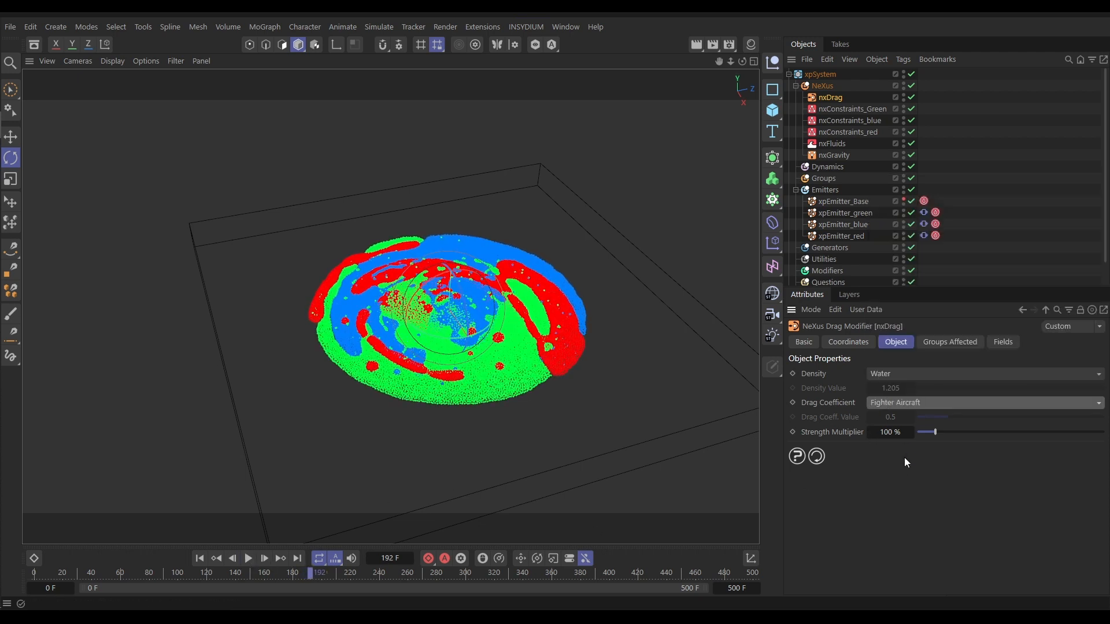
pyautogui.press('Tab')
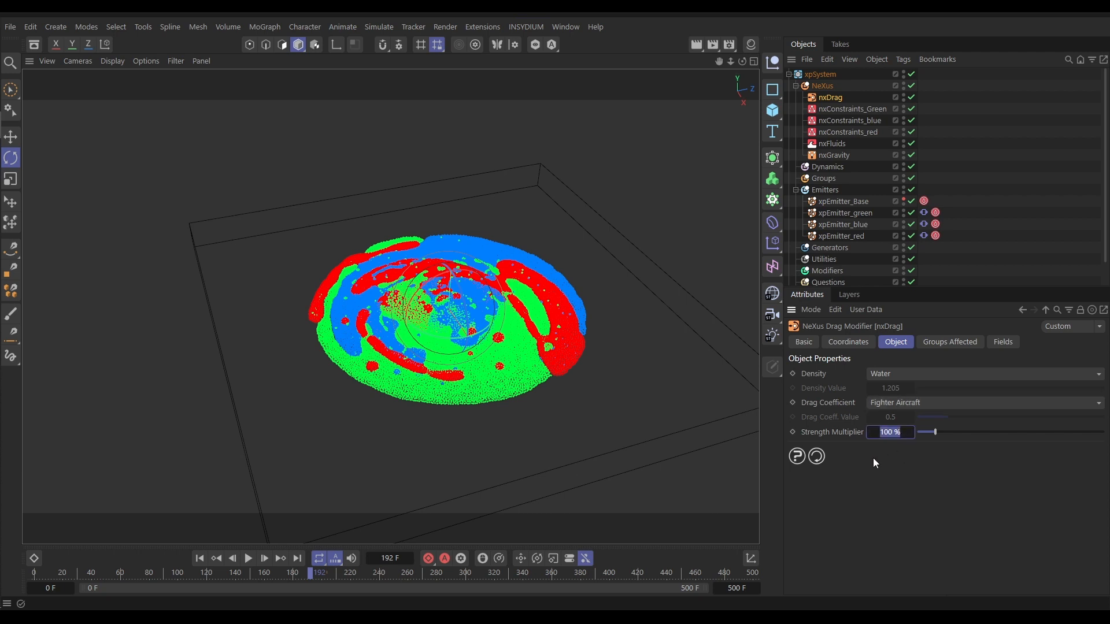
pyautogui.write('110')
pyautogui.press('Return')
pyautogui.click(200, 558)
pyautogui.click(248, 558)
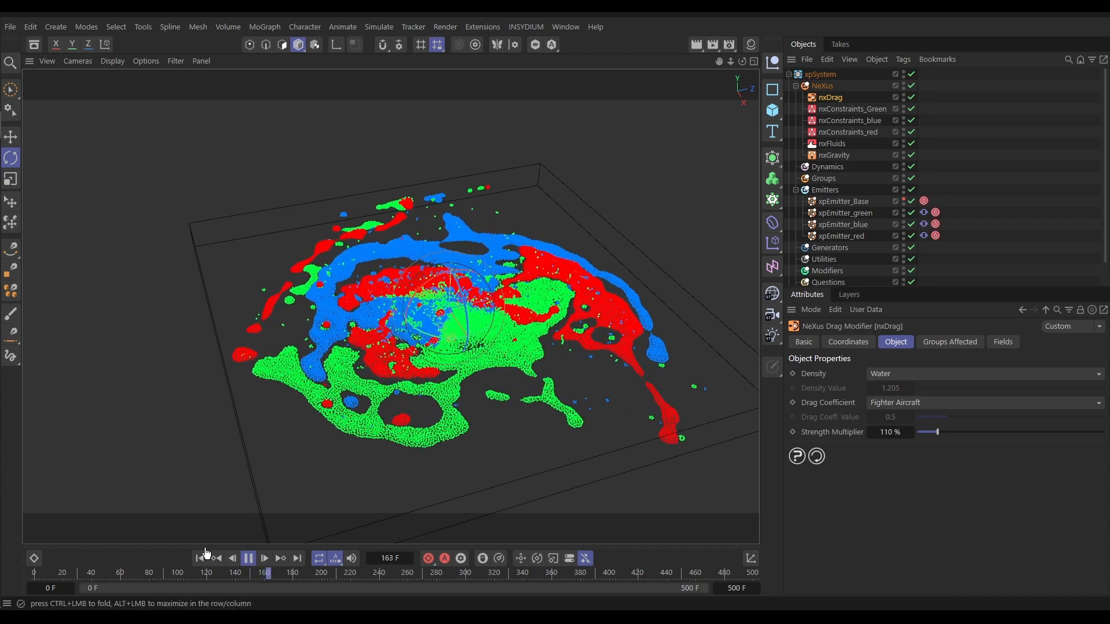
pyautogui.click(248, 558)
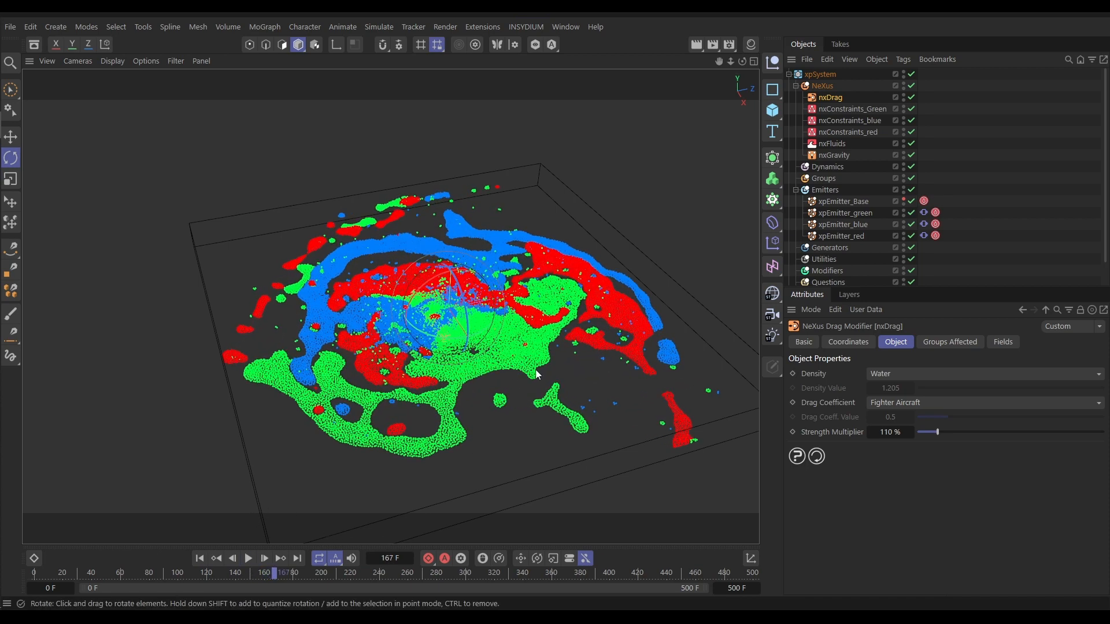
# - Add an nxTurbulence modifier with Strength 15 to the NeXus group, play the simulation, and pause around frame 246
pyautogui.click(826, 85)
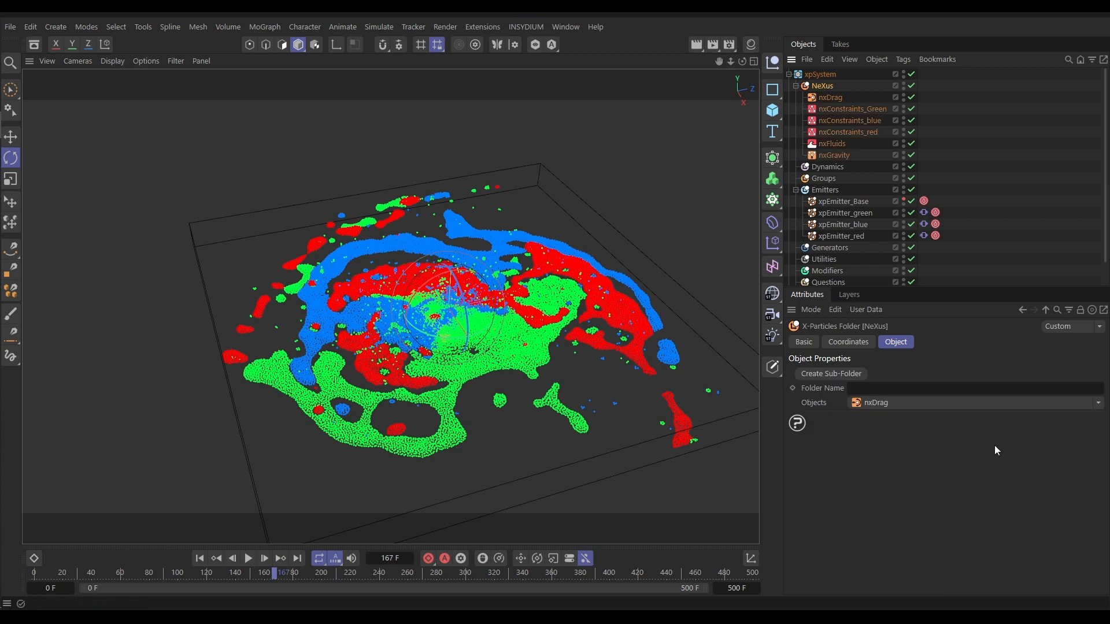
pyautogui.click(1101, 405)
pyautogui.click(912, 375)
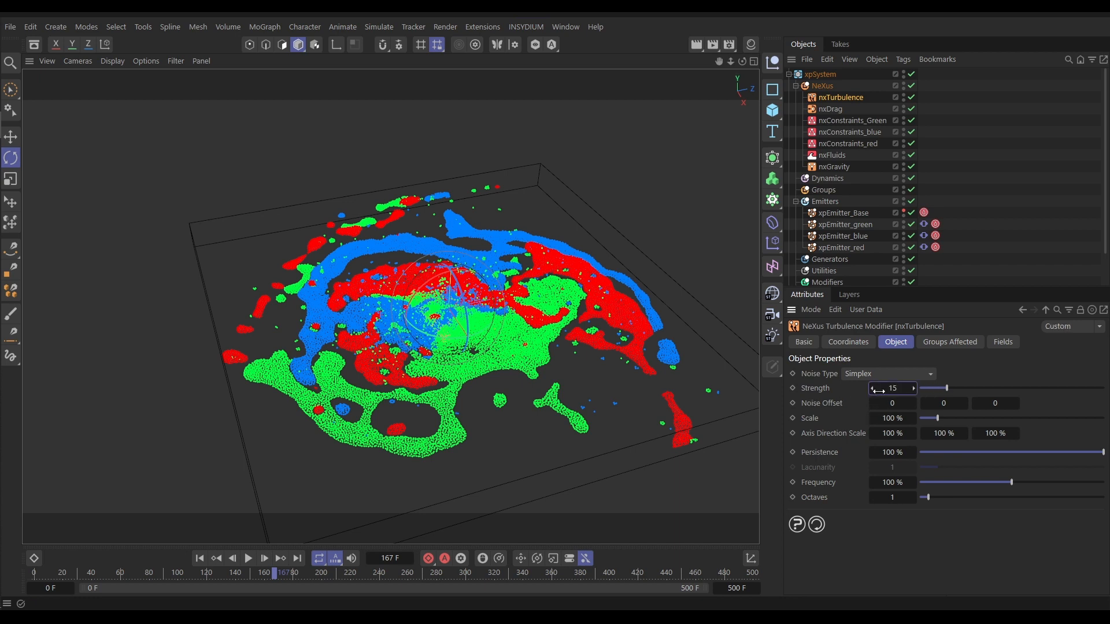
pyautogui.click(247, 559)
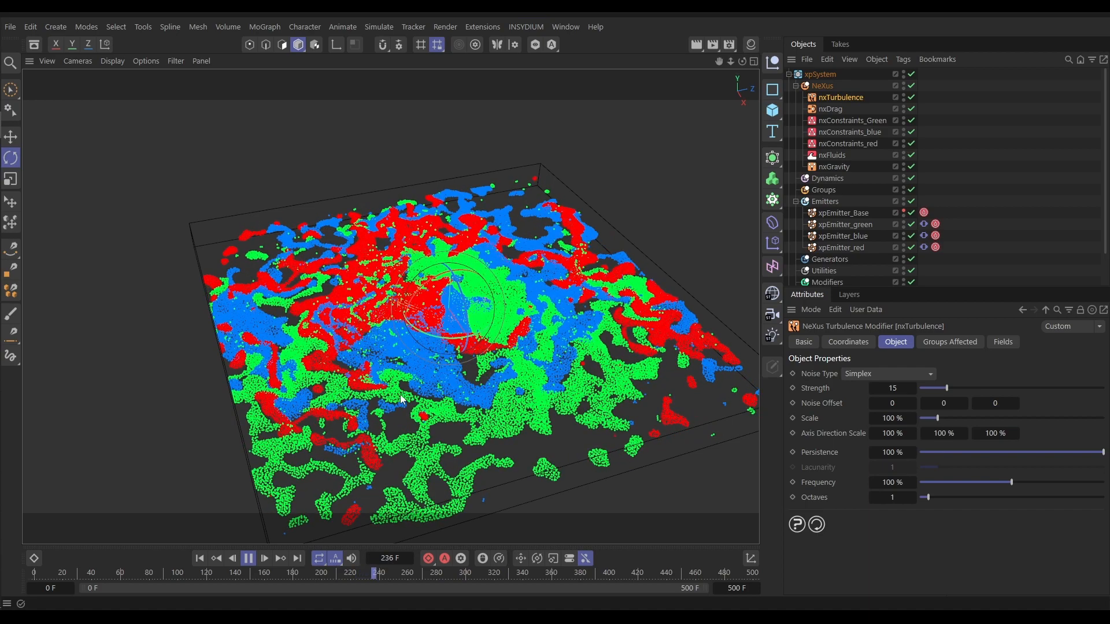
pyautogui.click(249, 558)
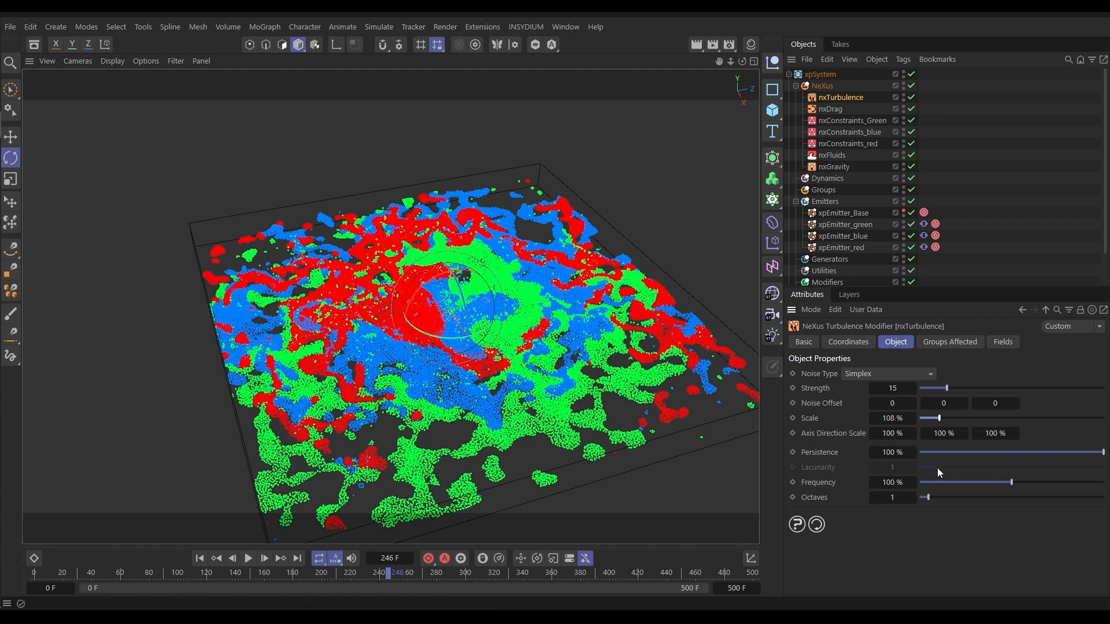
# - Add a Spherical Field to the Fields of nxTurbulence
pyautogui.click(1005, 342)
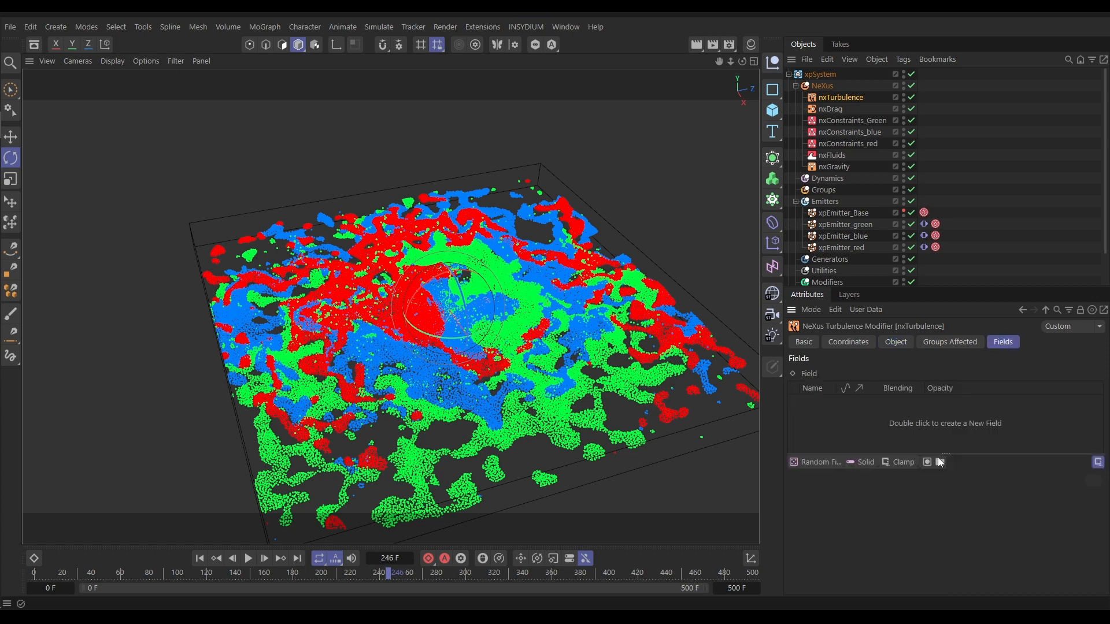
pyautogui.click(818, 466)
pyautogui.click(907, 491)
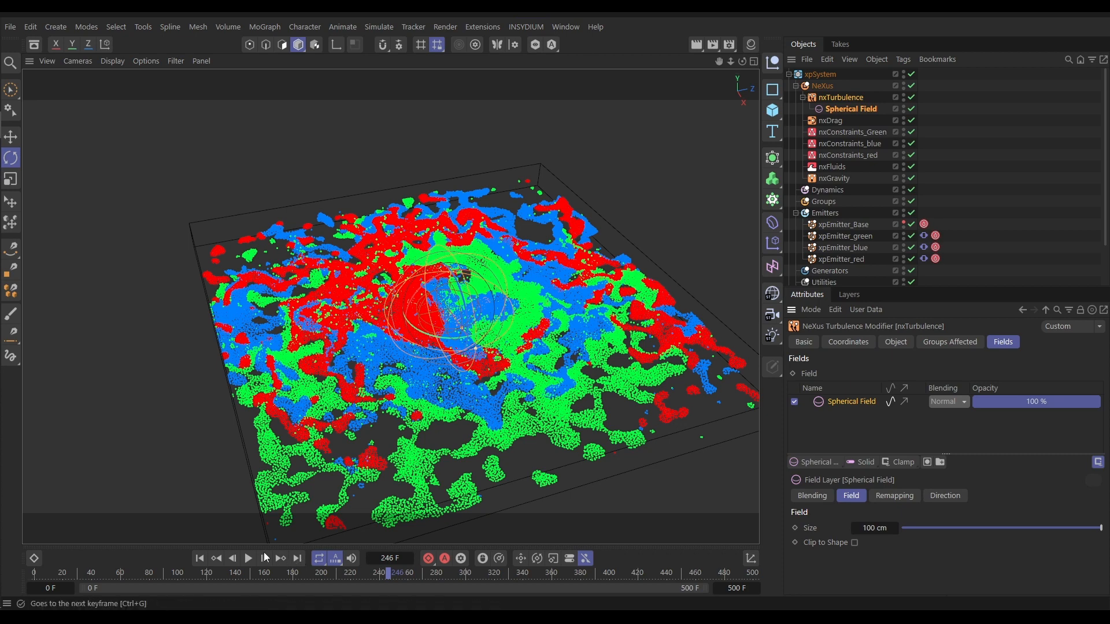
# - Return to the first frame and turn off Draw Emitter for xpEmitter_green, xpEmitter_blue and xpEmitter_red
pyautogui.click(199, 557)
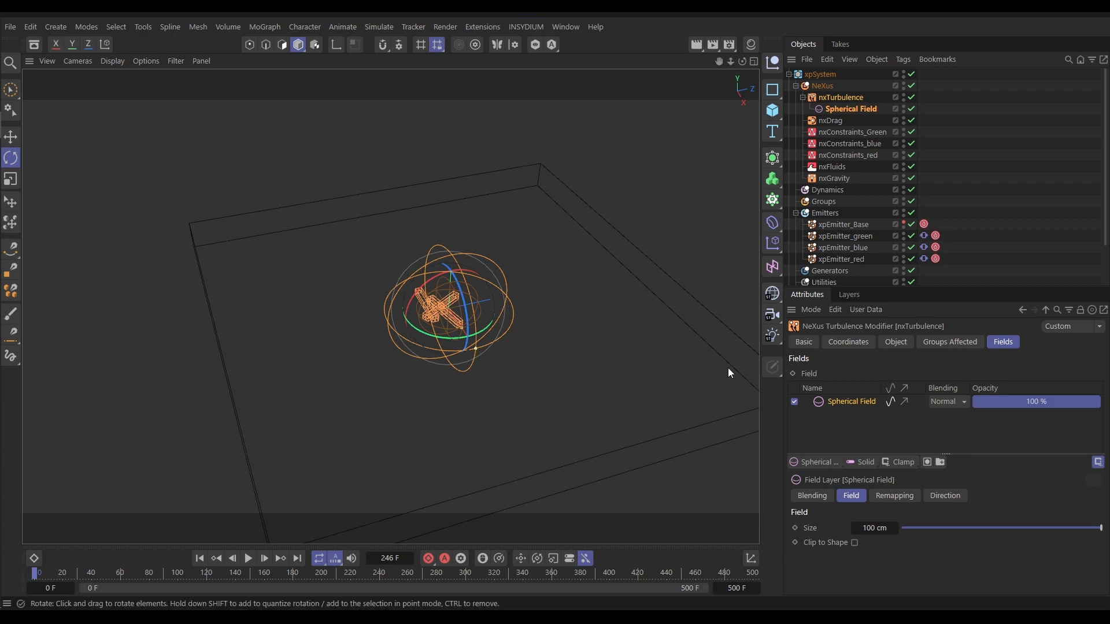
pyautogui.click(838, 236)
pyautogui.keyDown('shift'); pyautogui.click(838, 259); pyautogui.keyUp('shift')
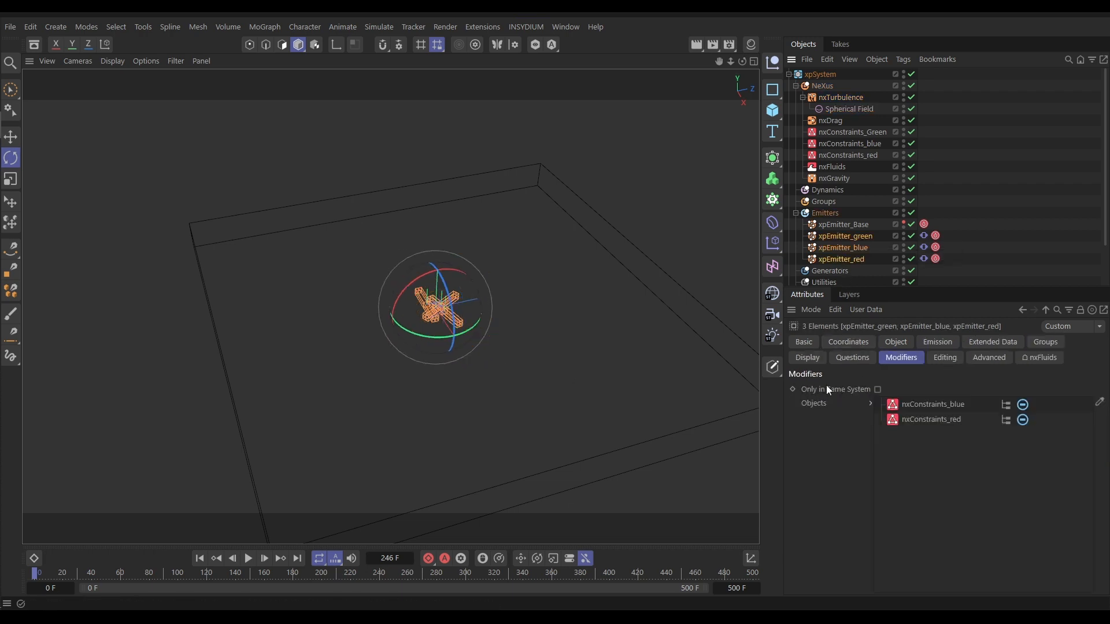
pyautogui.click(809, 359)
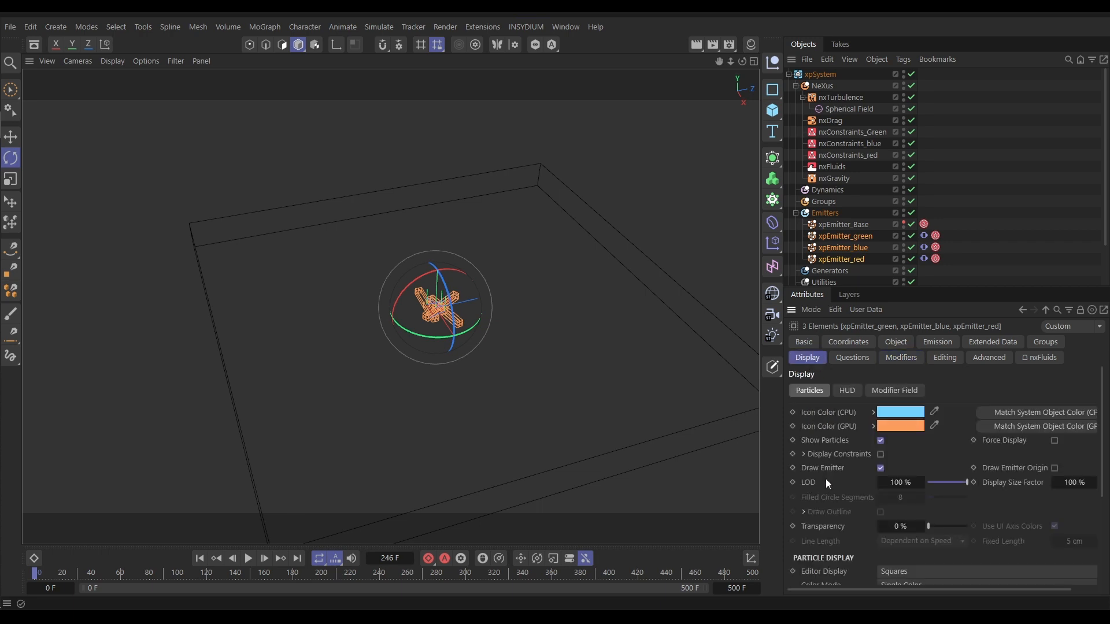
pyautogui.click(881, 468)
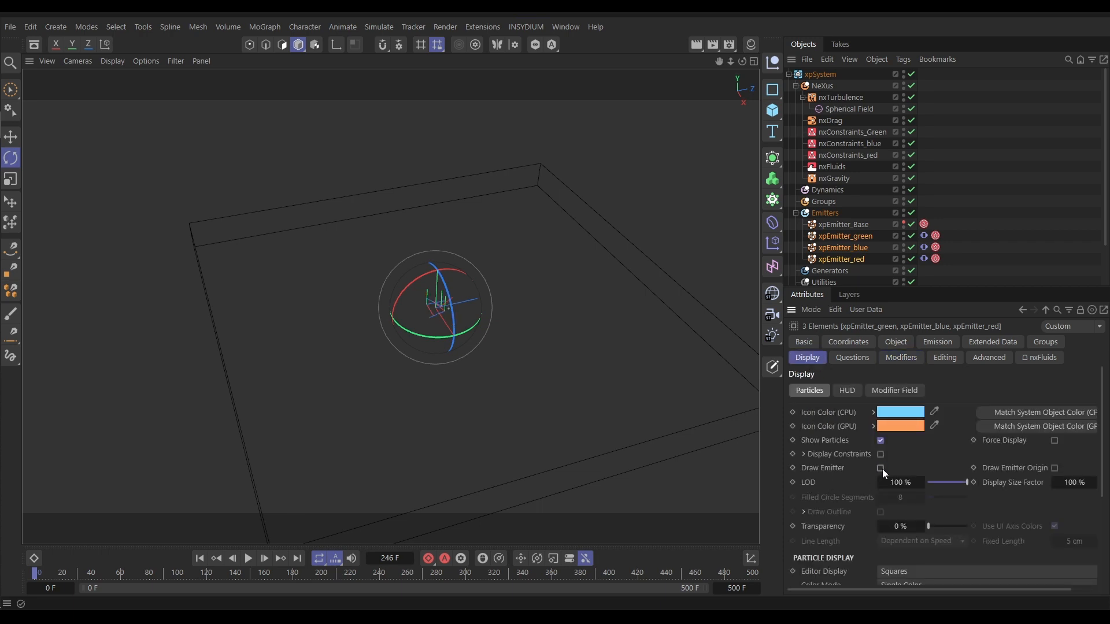
pyautogui.click(796, 212)
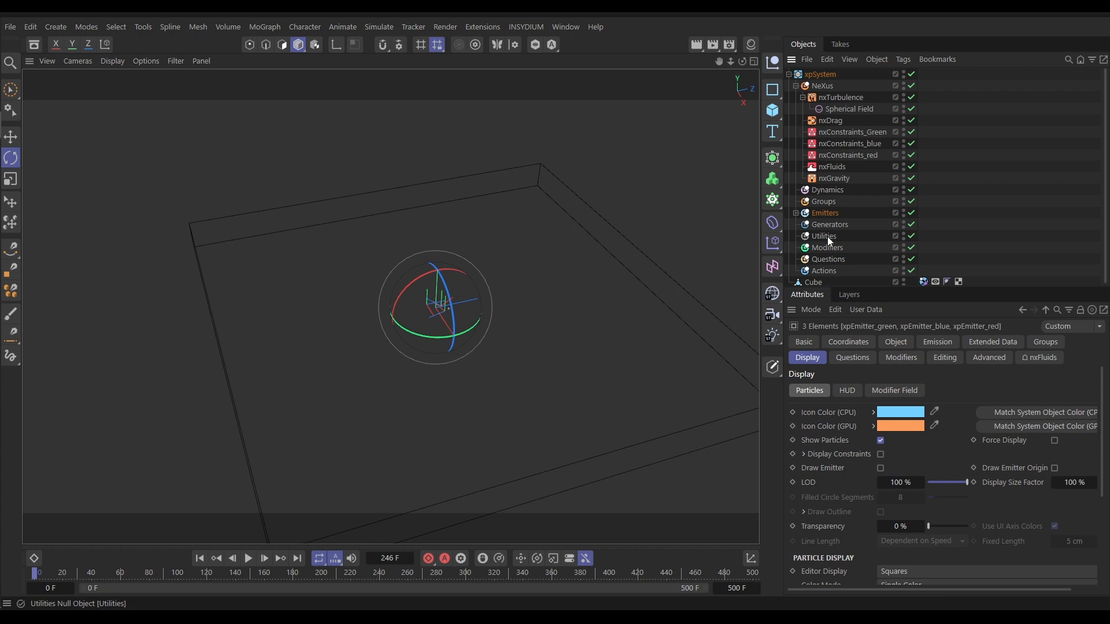
# - Enlarge the Spherical Field of nxTurbulence to a size of about 139 cm in the viewport
pyautogui.click(839, 96)
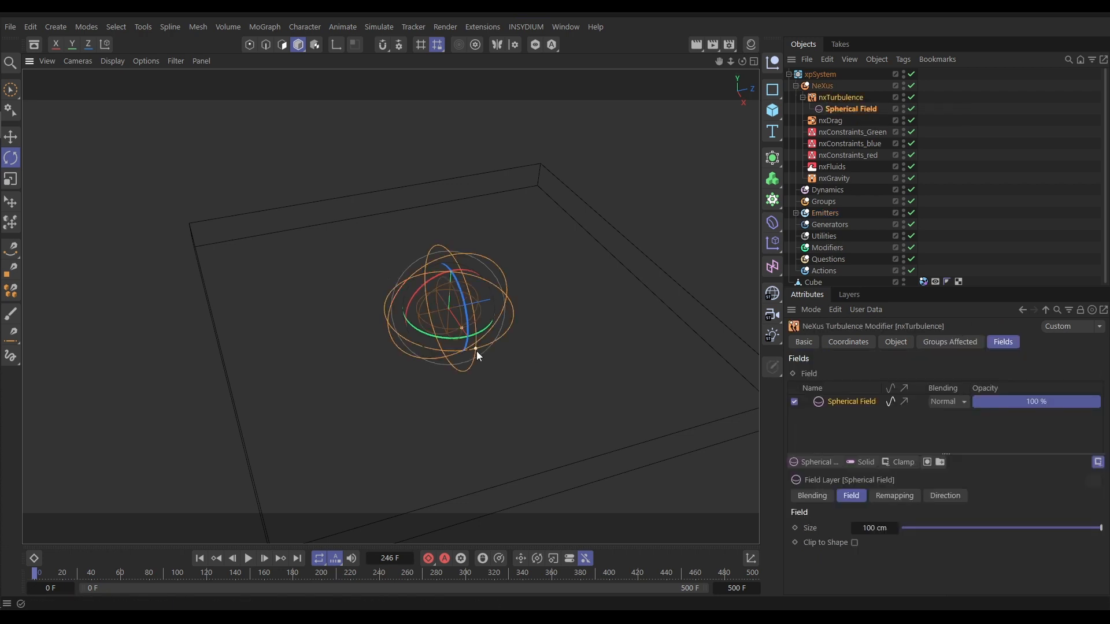
pyautogui.moveTo(477, 352); pyautogui.dragTo(480, 370)
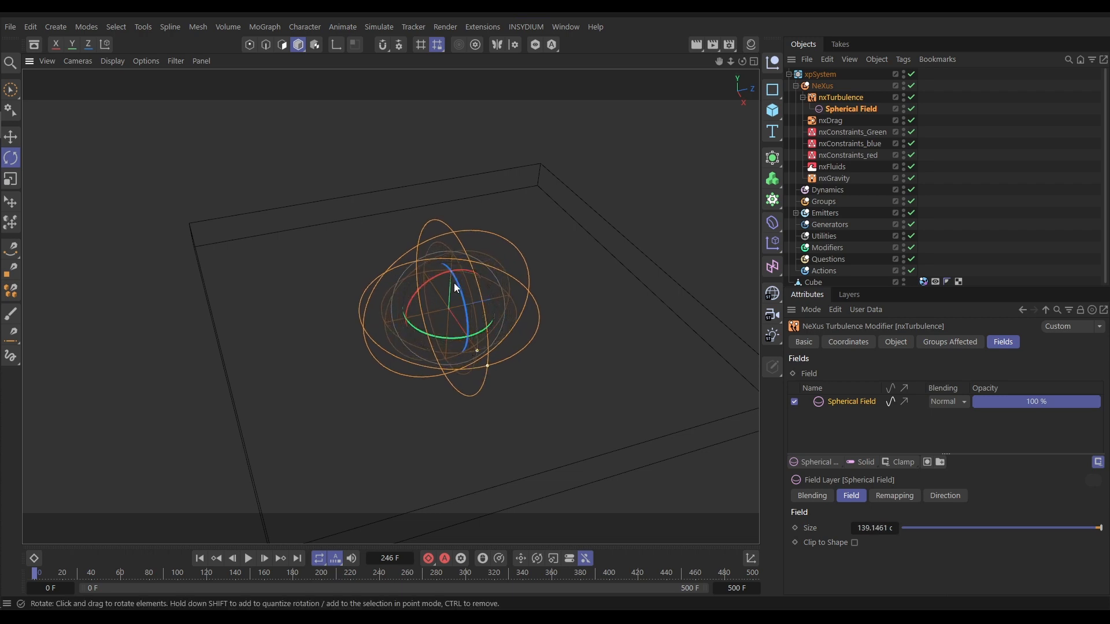
pyautogui.click(159, 371)
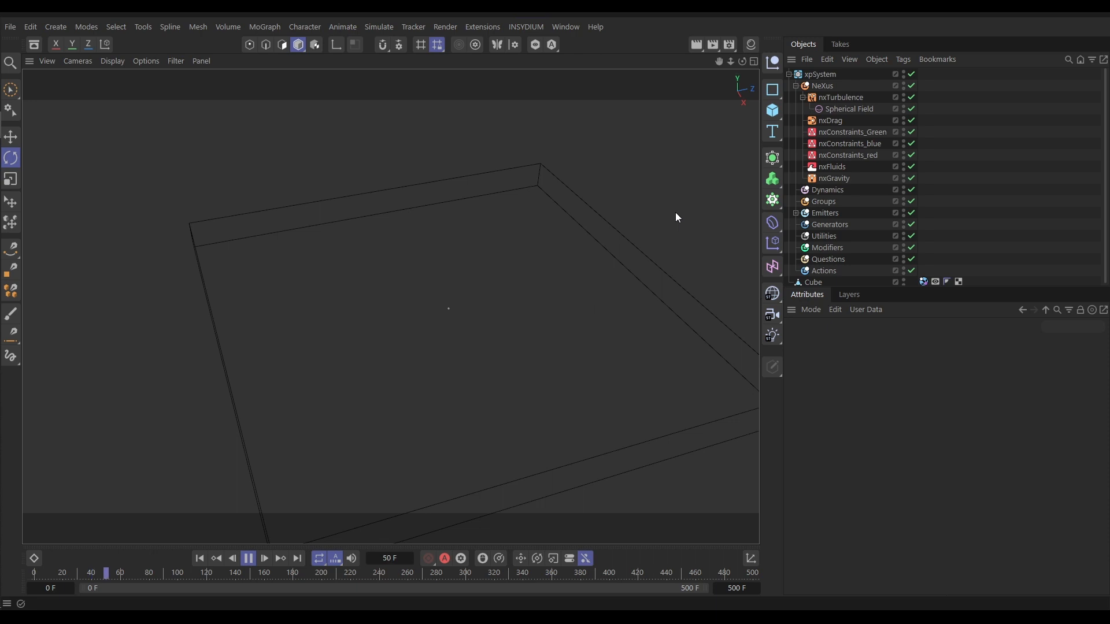
# - Make xpEmitter_Base visible in the viewport while the simulation plays, and pause around frame 247
pyautogui.scroll(-1, 1103, 243)
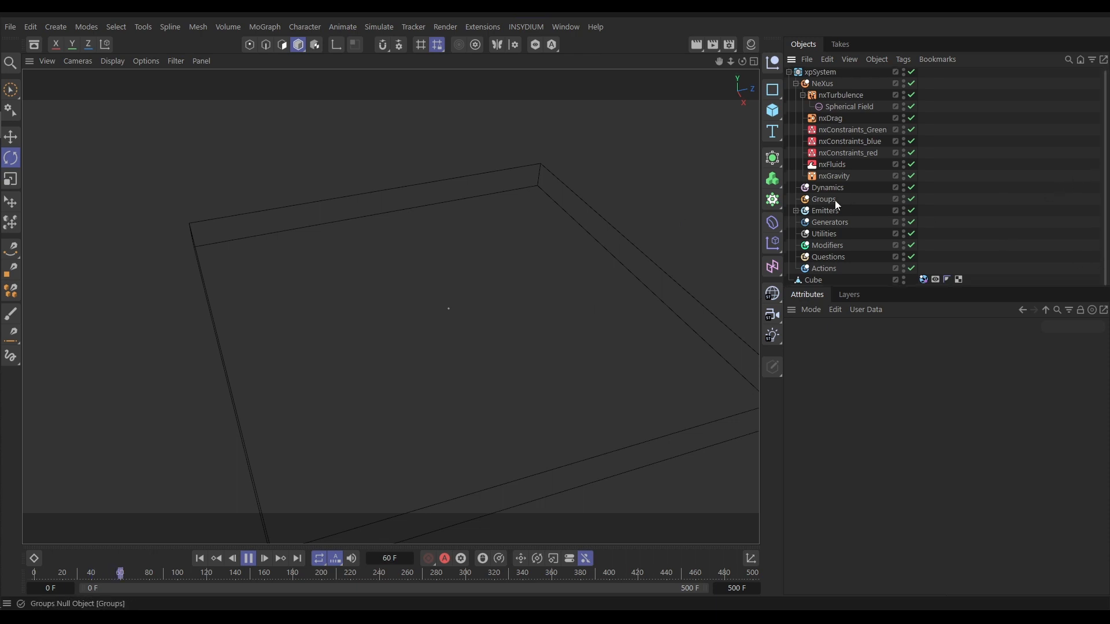
pyautogui.click(797, 210)
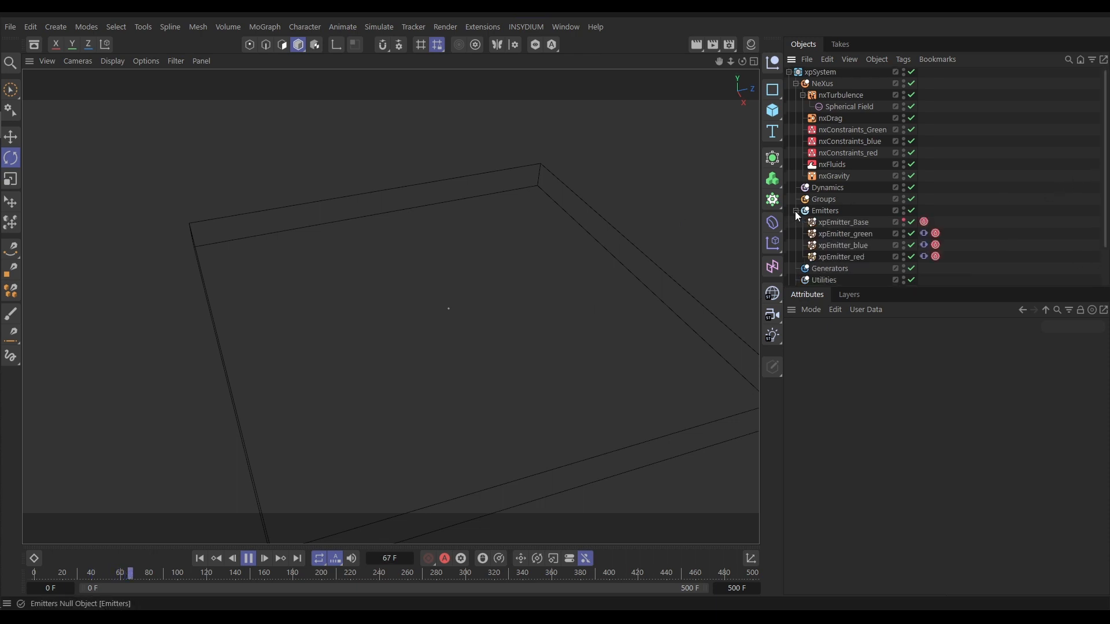
pyautogui.click(904, 221)
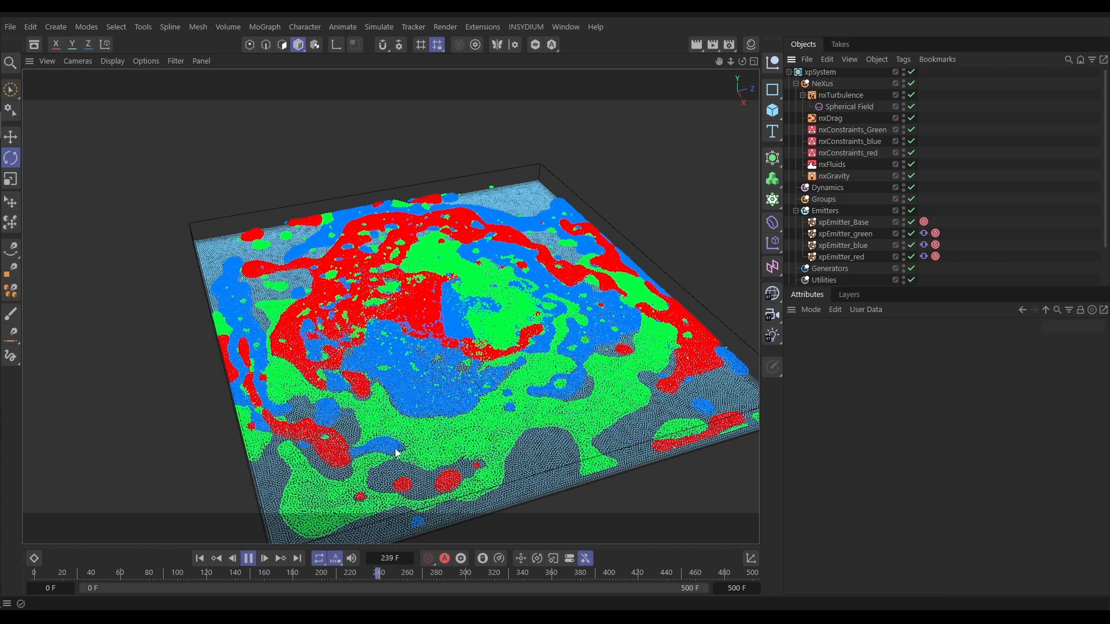
pyautogui.click(252, 562)
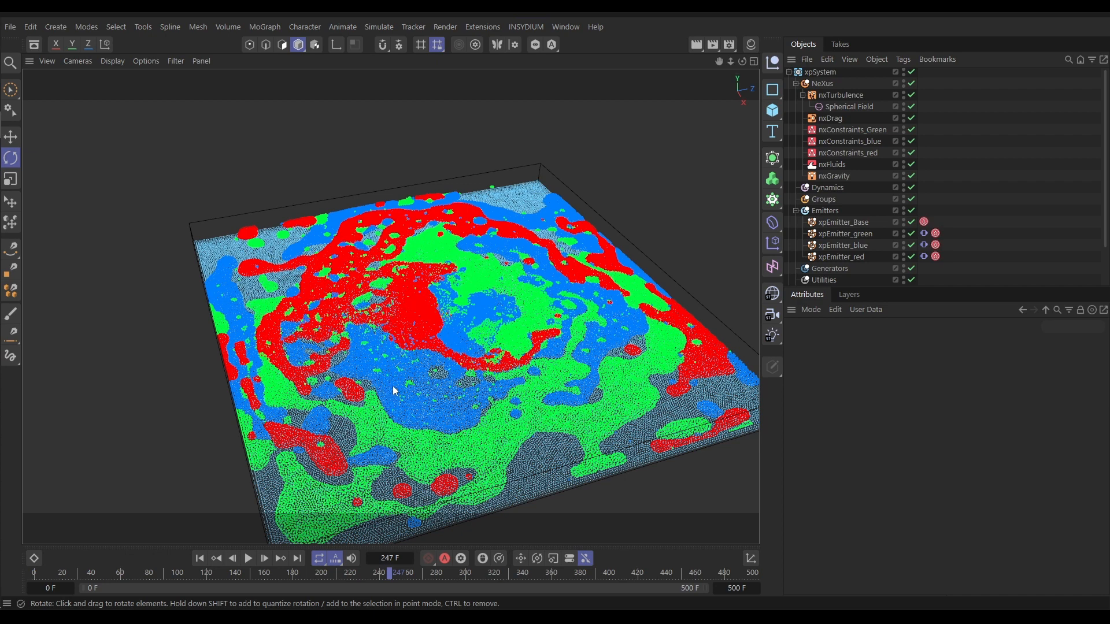
# - Rewind the simulation, add an xpCache object to the Utilities group and build the cache for all the emitters
pyautogui.click(200, 559)
pyautogui.keyDown('alt'); pyautogui.moveTo(470, 328); pyautogui.dragTo(418, 293, button='middle'); pyautogui.keyUp('alt')
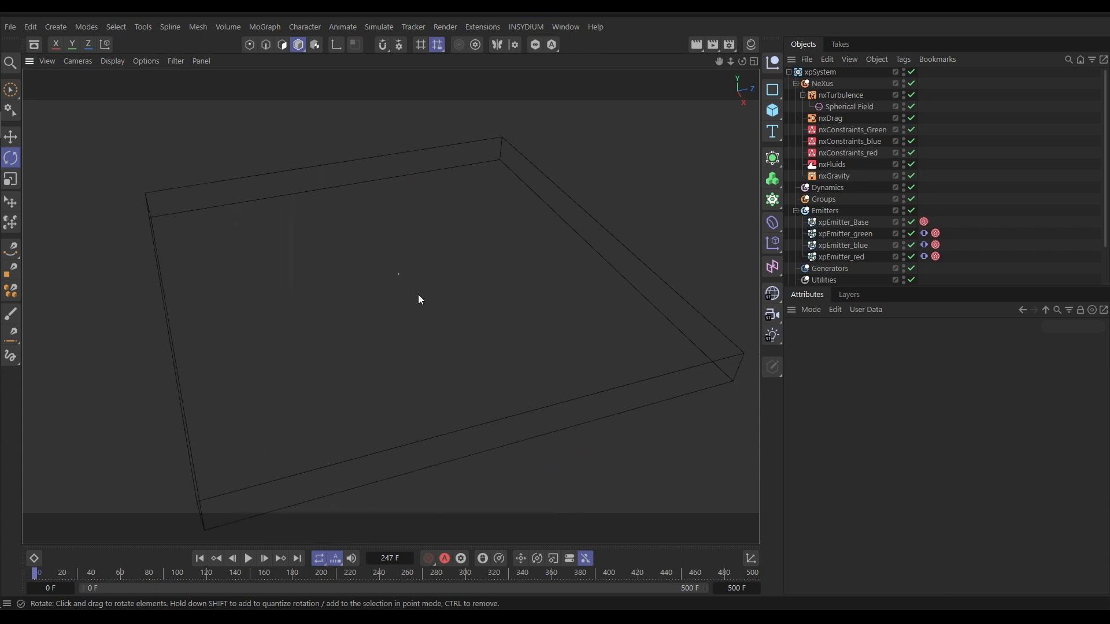
pyautogui.keyDown('alt'); pyautogui.moveTo(415, 290); pyautogui.dragTo(389, 307, button='right'); pyautogui.keyUp('alt')
pyautogui.keyDown('alt'); pyautogui.moveTo(389, 307); pyautogui.dragTo(407, 313); pyautogui.keyUp('alt')
pyautogui.keyDown('alt'); pyautogui.moveTo(411, 299); pyautogui.dragTo(415, 331, button='middle'); pyautogui.keyUp('alt')
pyautogui.click(796, 210)
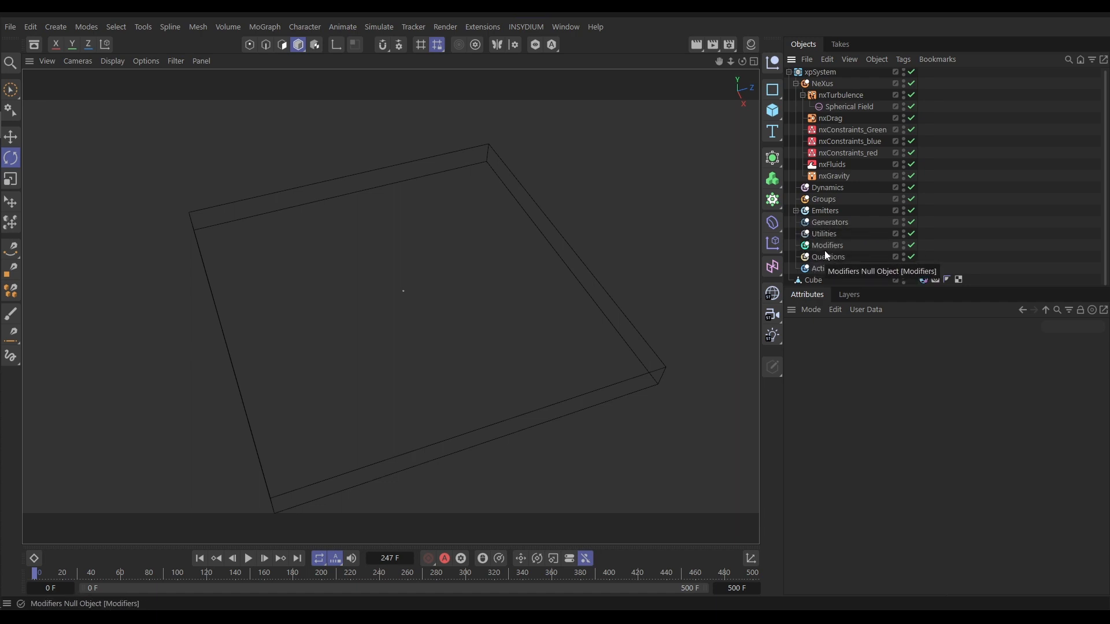
pyautogui.click(824, 234)
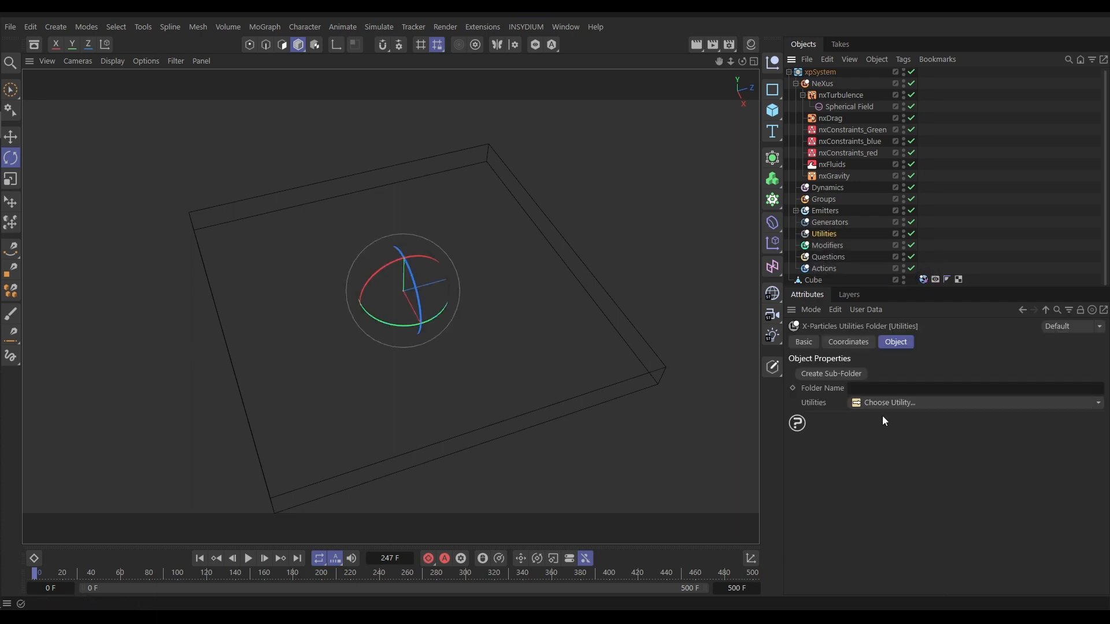
pyautogui.click(1085, 406)
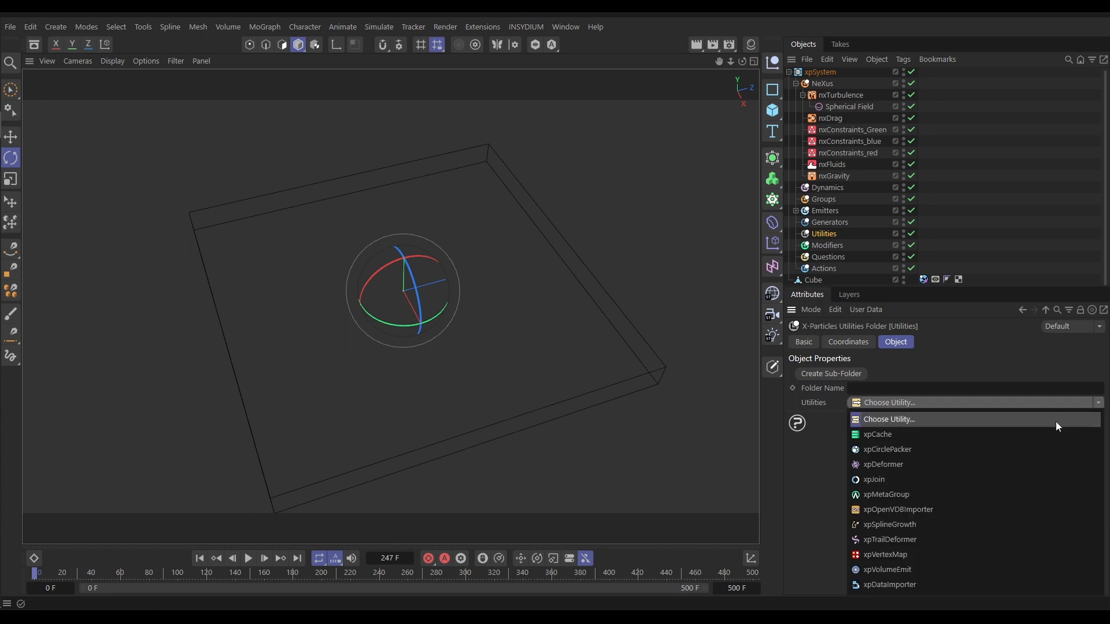
pyautogui.click(1025, 434)
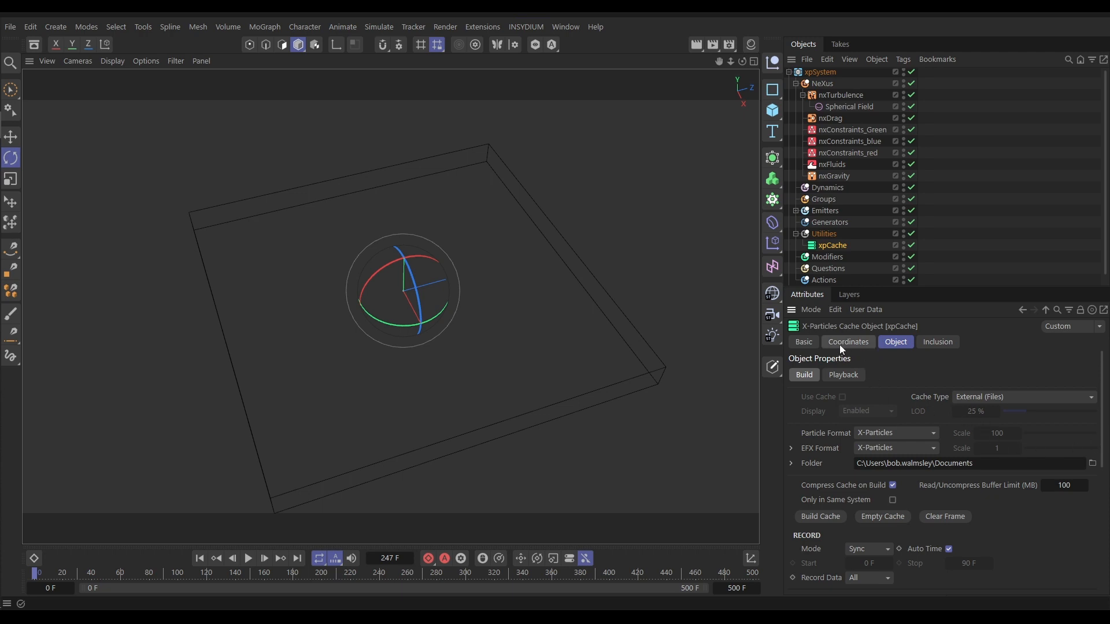
pyautogui.click(828, 518)
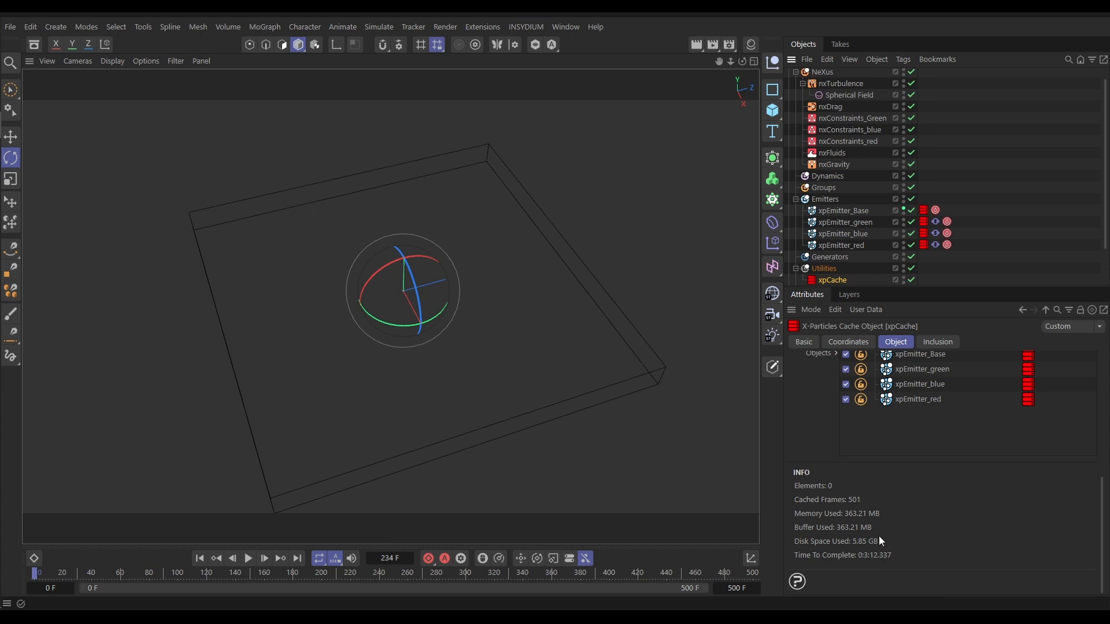
# - Disable xpEmitter_Base, play the cached simulation and pause around frame 487
pyautogui.click(836, 212)
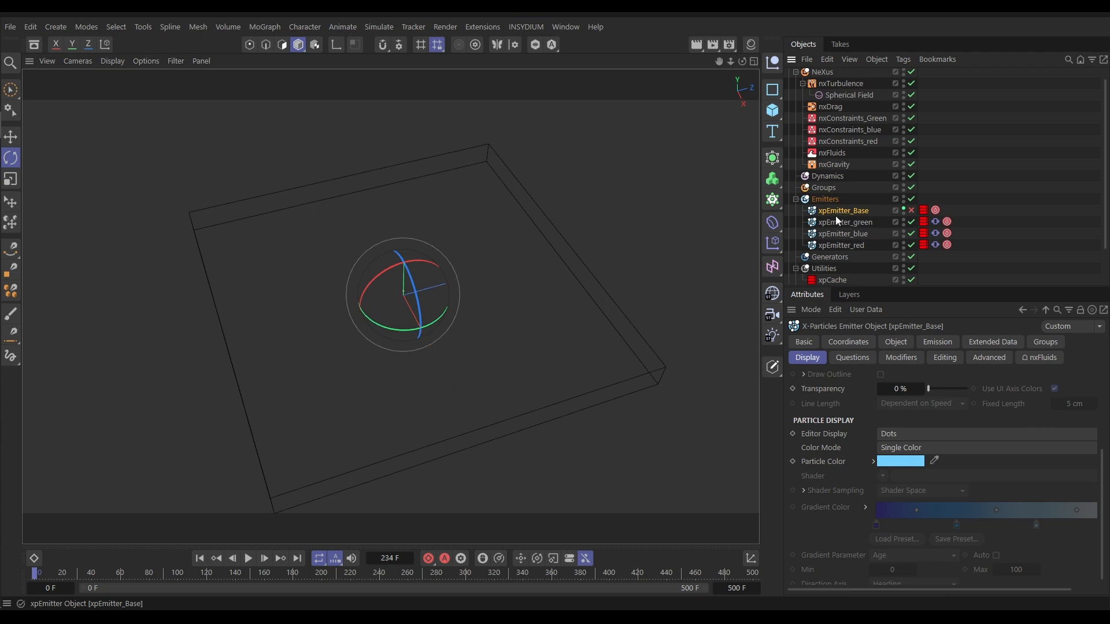
pyautogui.click(796, 199)
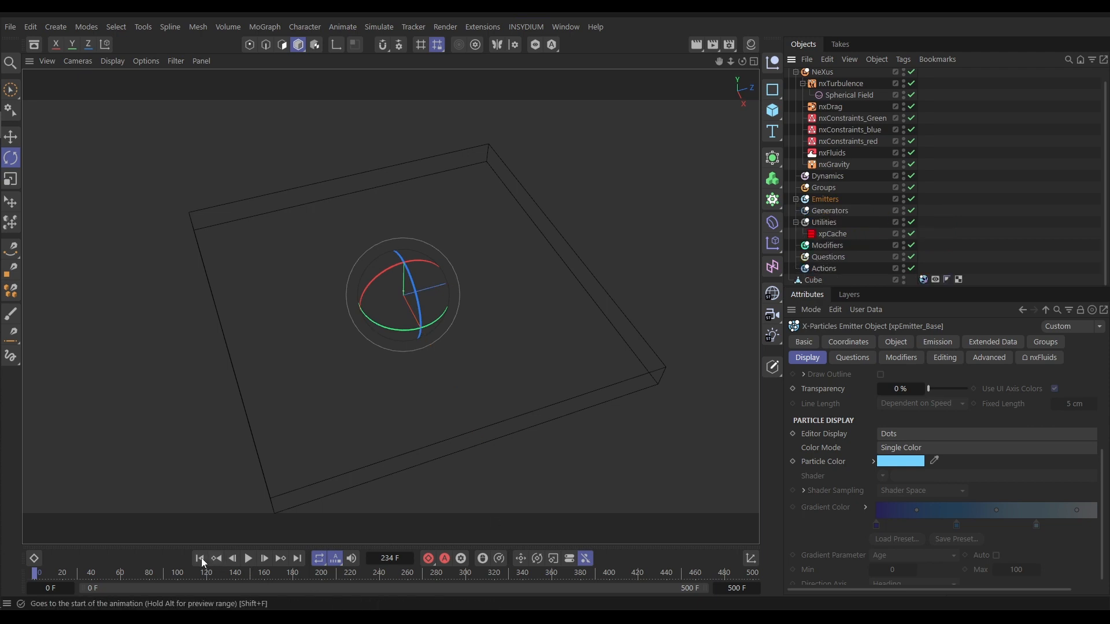
pyautogui.click(248, 558)
pyautogui.click(629, 270)
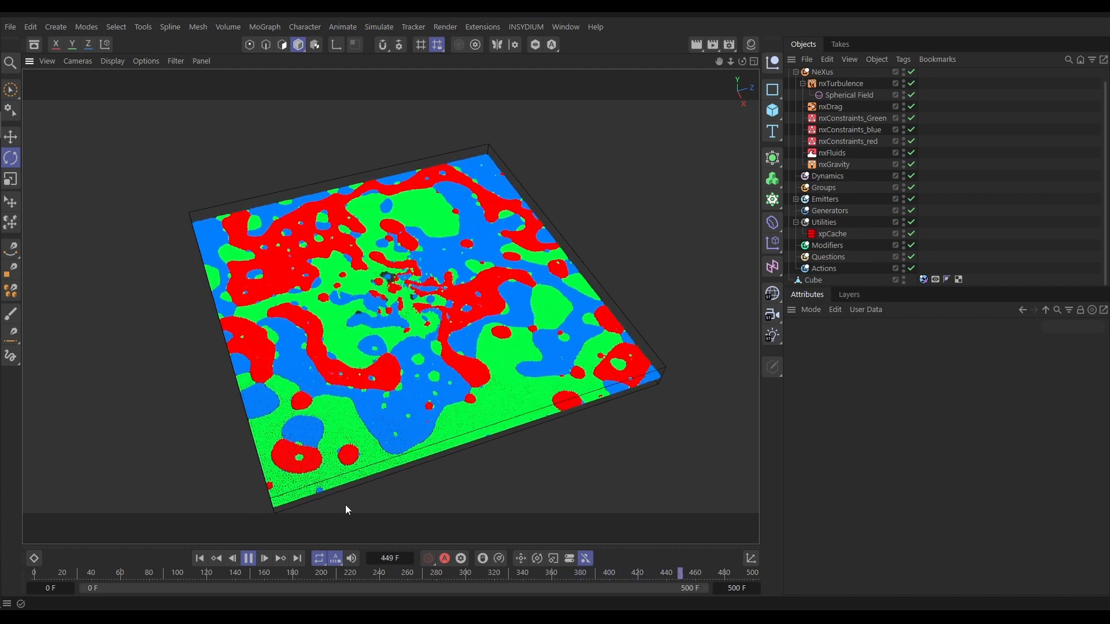
pyautogui.click(248, 559)
# - Replay the cached simulation from the start and pause around frame 219
pyautogui.click(199, 559)
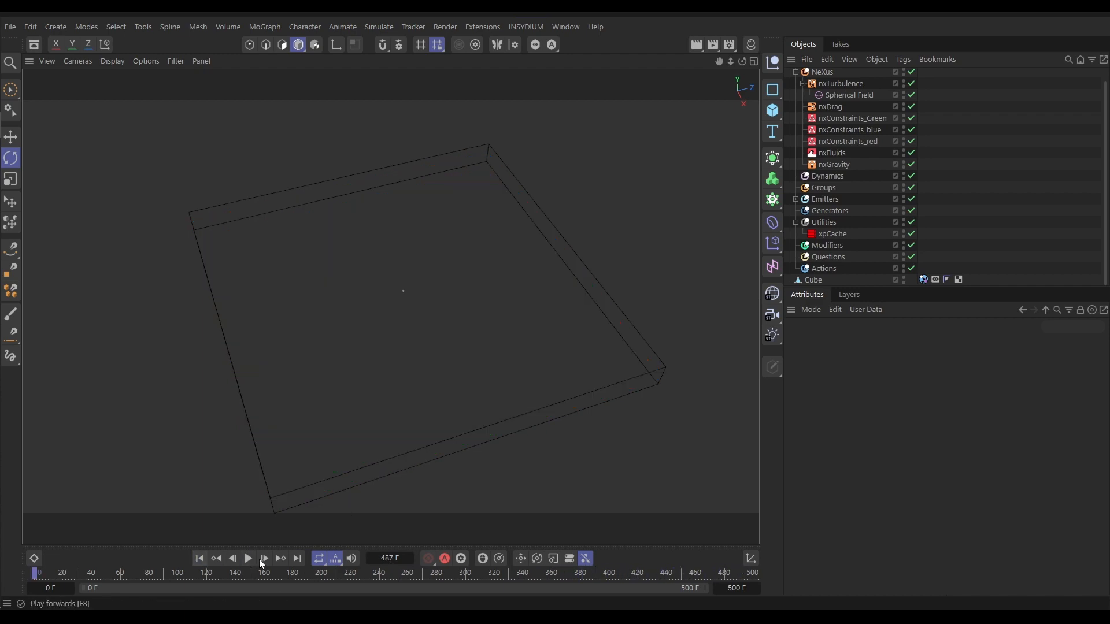
pyautogui.click(248, 559)
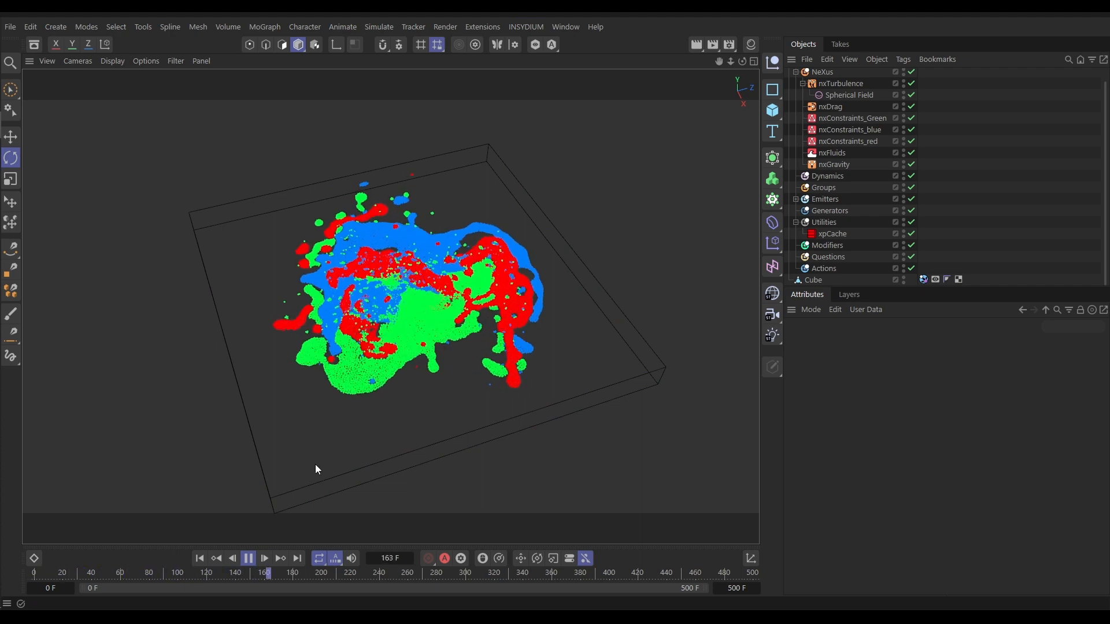
pyautogui.click(248, 559)
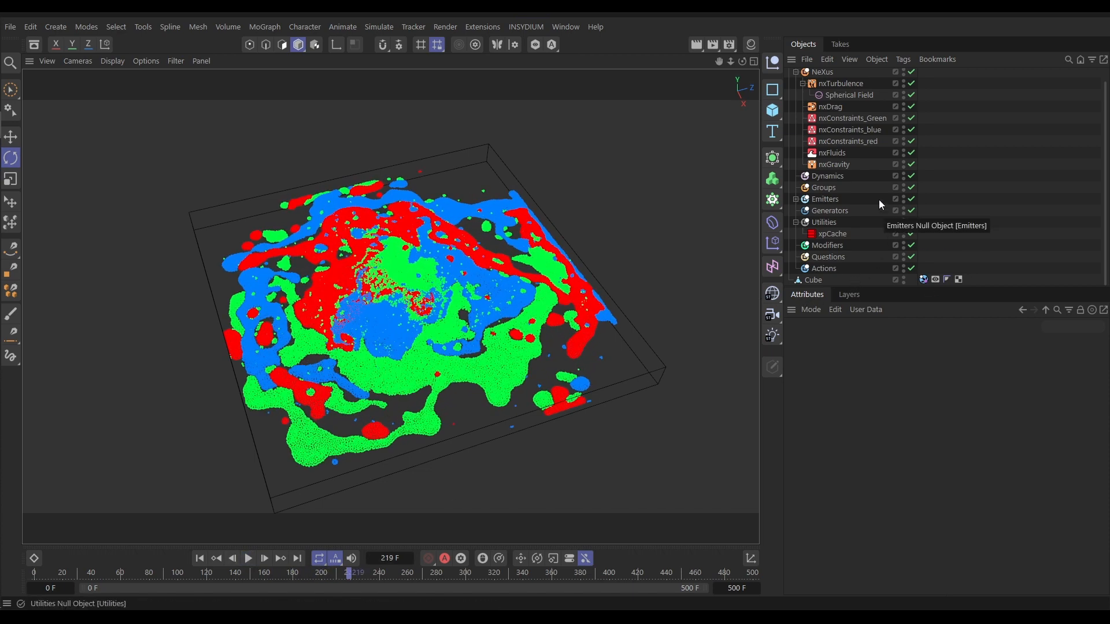
# - Set nxDrag's Strength Multiplier to 150 %
pyautogui.click(830, 106)
pyautogui.click(896, 341)
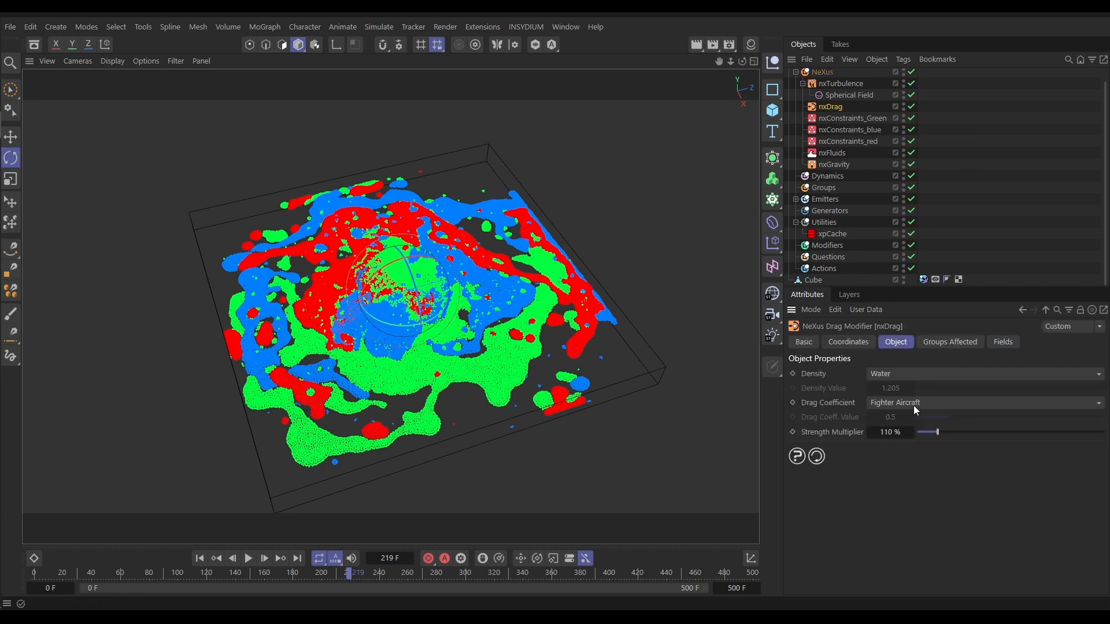
pyautogui.click(885, 432)
pyautogui.write('150')
pyautogui.press('Return')
# - Rewind to the start, re-enable xpEmitter_Base and rebuild xpCache, overwriting the existing cache
pyautogui.click(199, 559)
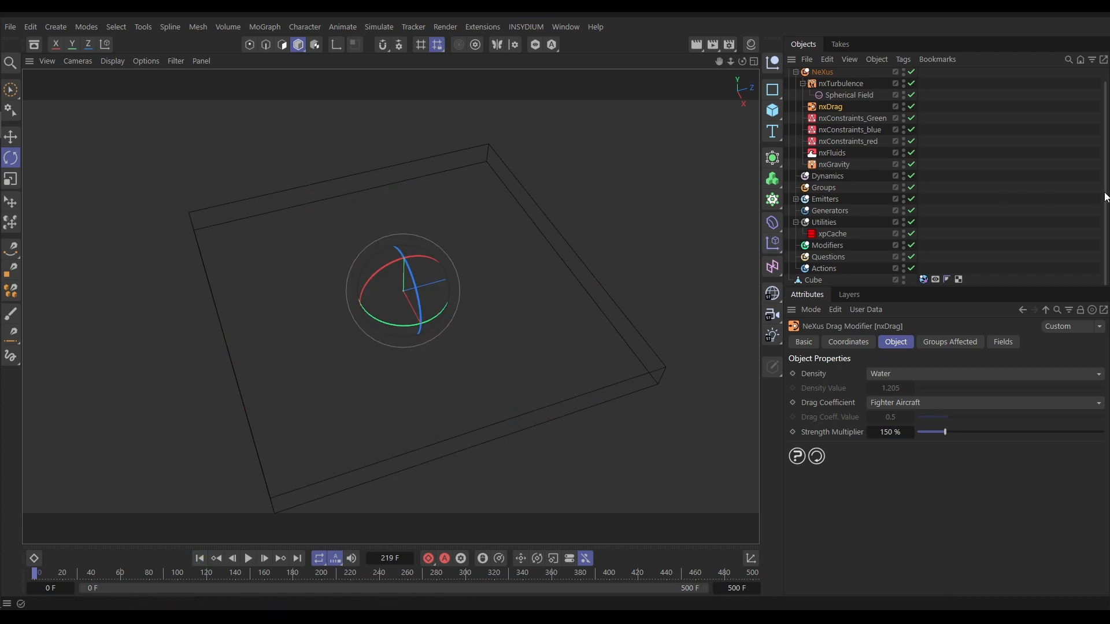
pyautogui.click(796, 199)
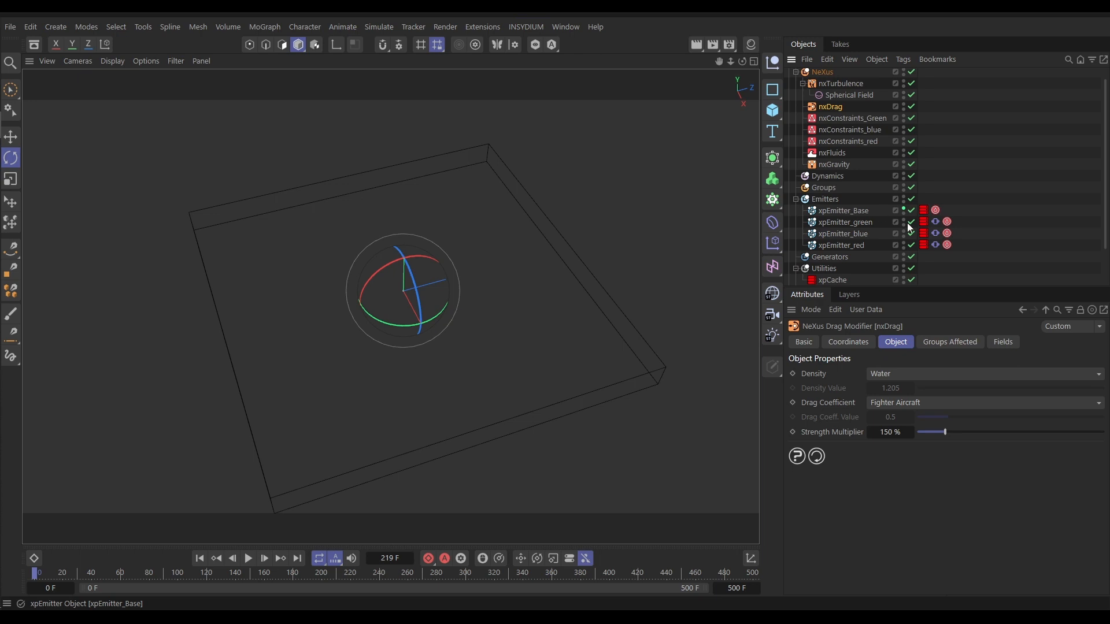
pyautogui.click(843, 280)
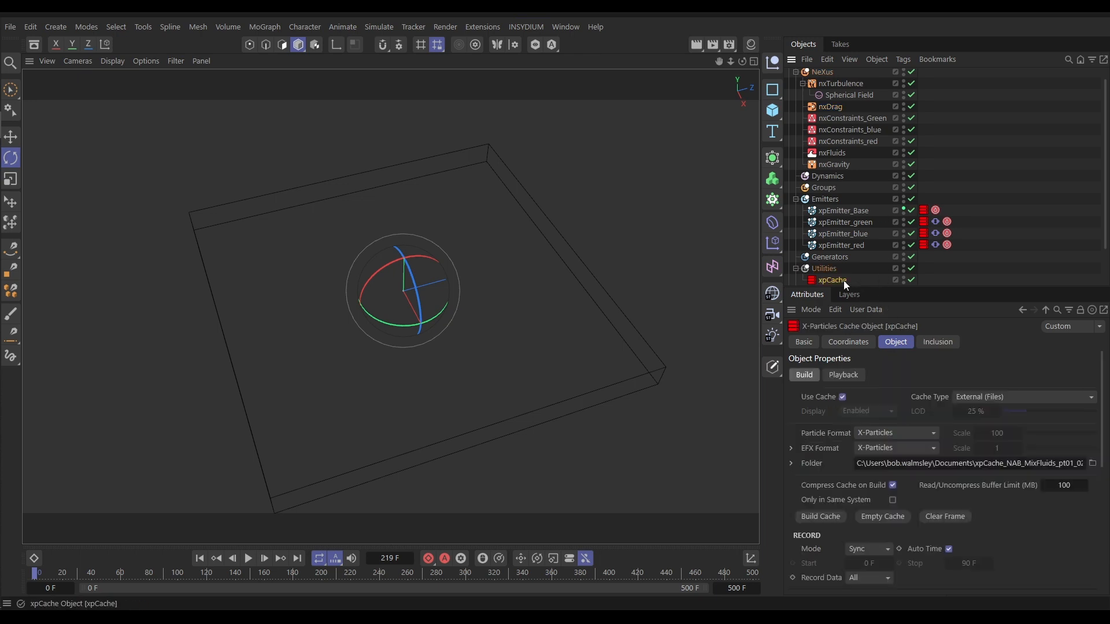
pyautogui.click(835, 517)
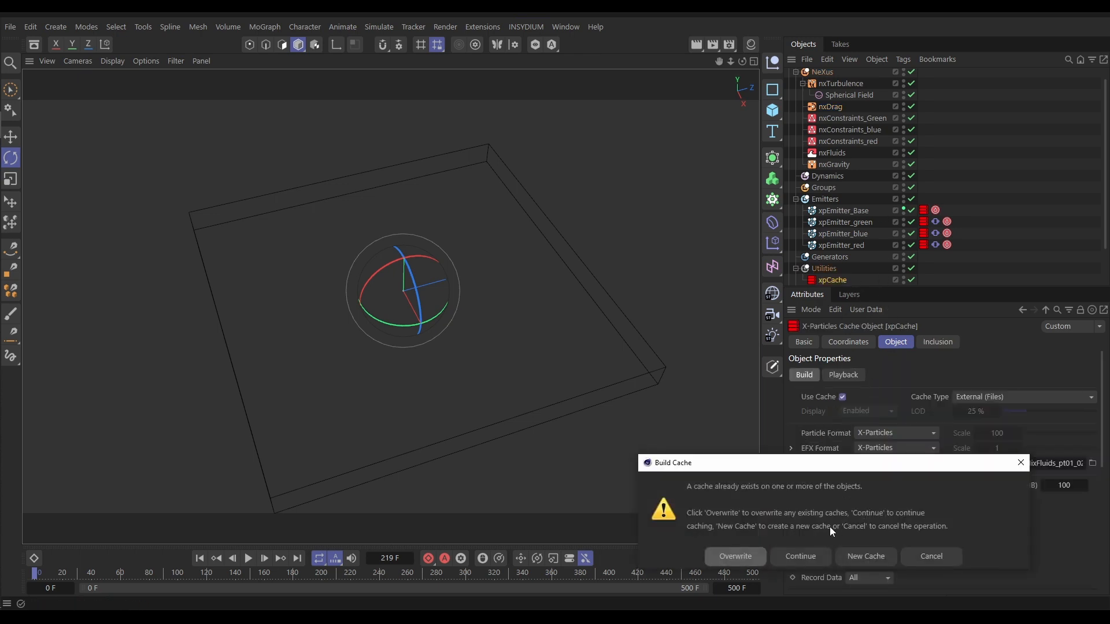
pyautogui.click(732, 558)
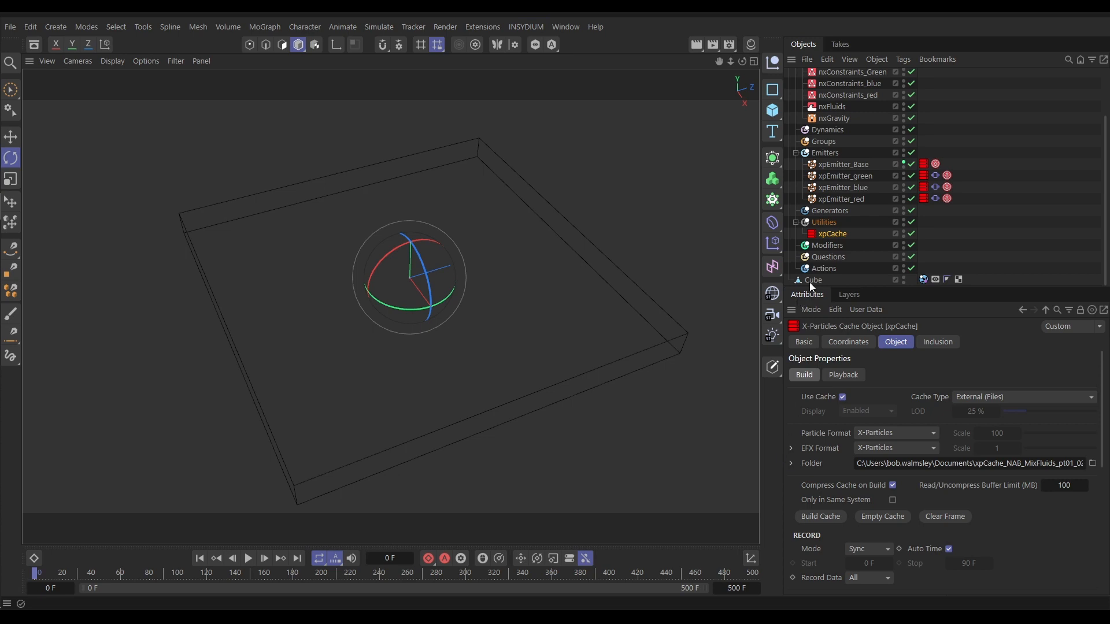
# - Disable xpEmitter_Base, scrub and play the rebuilt cache, and pause around frame 188
pyautogui.click(911, 164)
pyautogui.moveTo(81, 575); pyautogui.dragTo(173, 575)
pyautogui.click(249, 558)
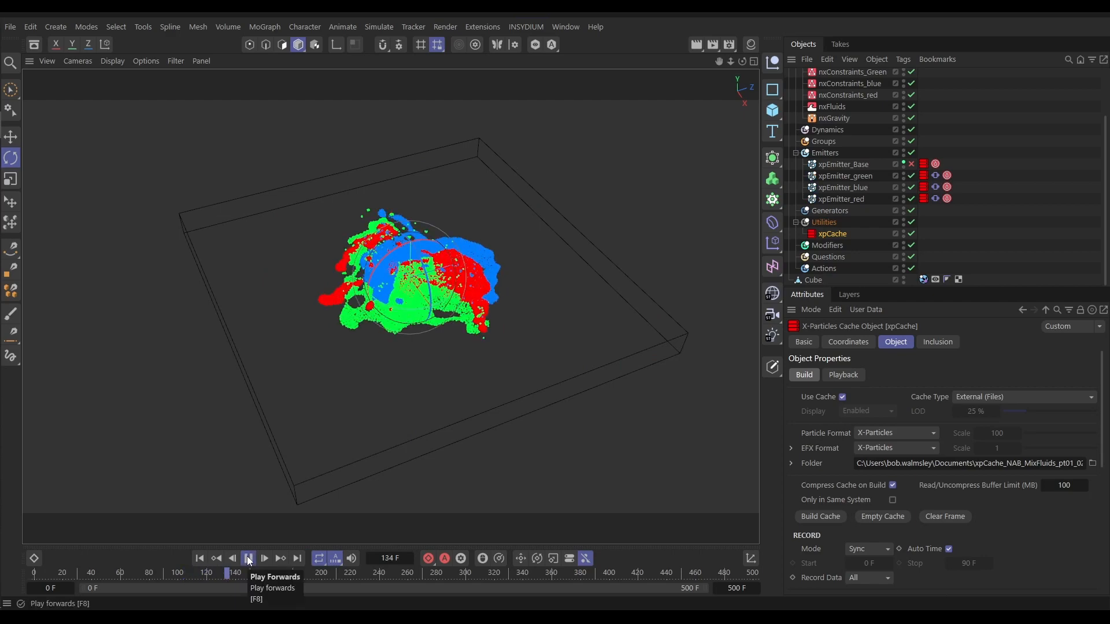
pyautogui.click(248, 560)
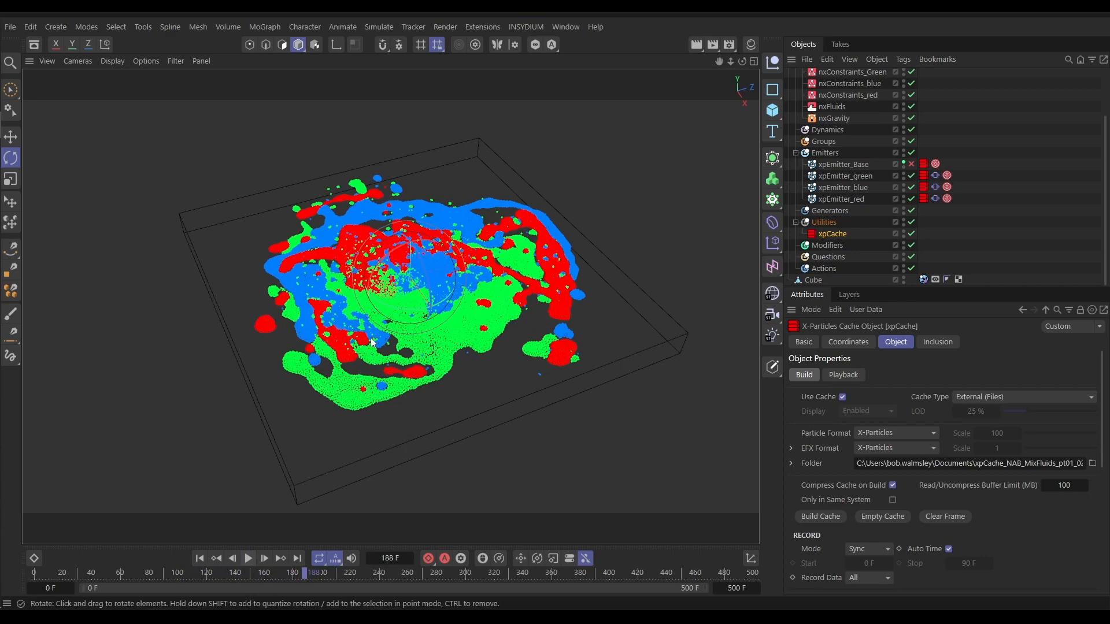
# - Examine the mixing fluids up close around the turbulent centre, scrubbing the timeline to frame 194
pyautogui.moveTo(407, 285)
pyautogui.keyDown('alt'); pyautogui.mouseDown()
pyautogui.moveTo(394, 318)
pyautogui.moveTo(397, 303)
pyautogui.mouseUp(); pyautogui.keyUp('alt')
pyautogui.keyDown('alt'); pyautogui.moveTo(411, 314); pyautogui.dragTo(519, 304, button='right'); pyautogui.keyUp('alt')
pyautogui.keyDown('alt'); pyautogui.moveTo(391, 307); pyautogui.dragTo(478, 342); pyautogui.keyUp('alt')
pyautogui.keyDown('alt'); pyautogui.moveTo(410, 332); pyautogui.dragTo(422, 333, button='right'); pyautogui.keyUp('alt')
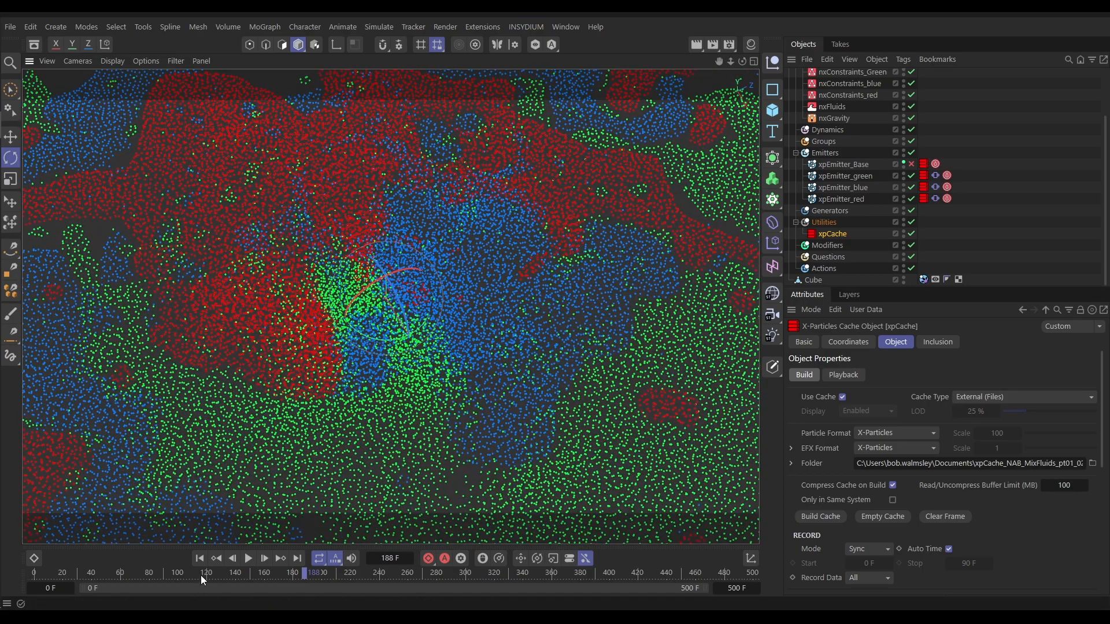
pyautogui.moveTo(200, 575); pyautogui.dragTo(314, 574)
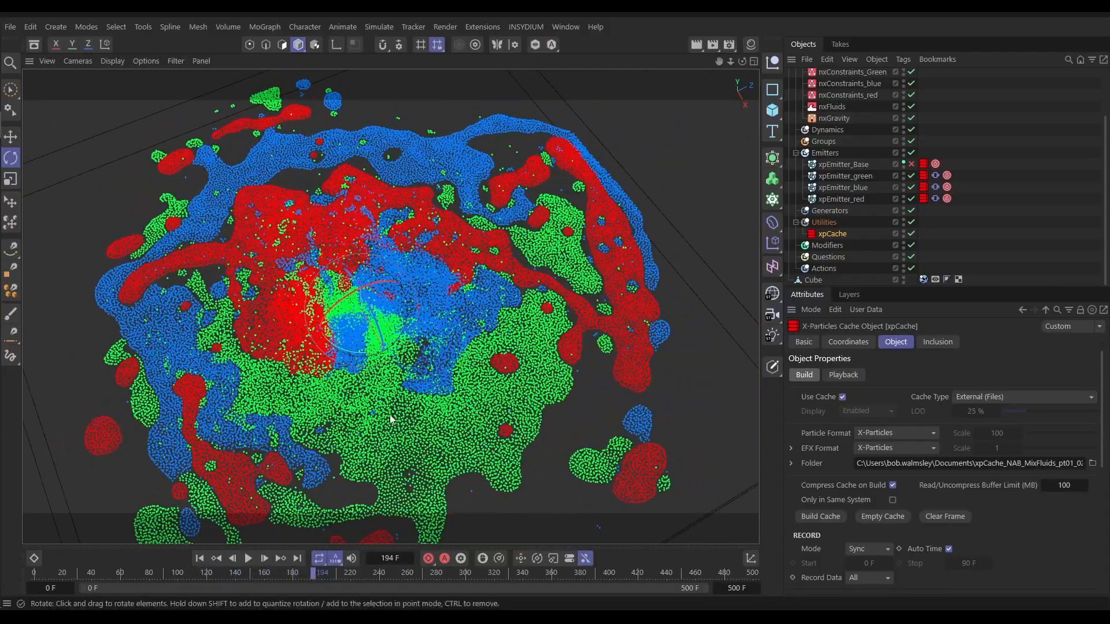
pyautogui.scroll(-3, 461, 310)
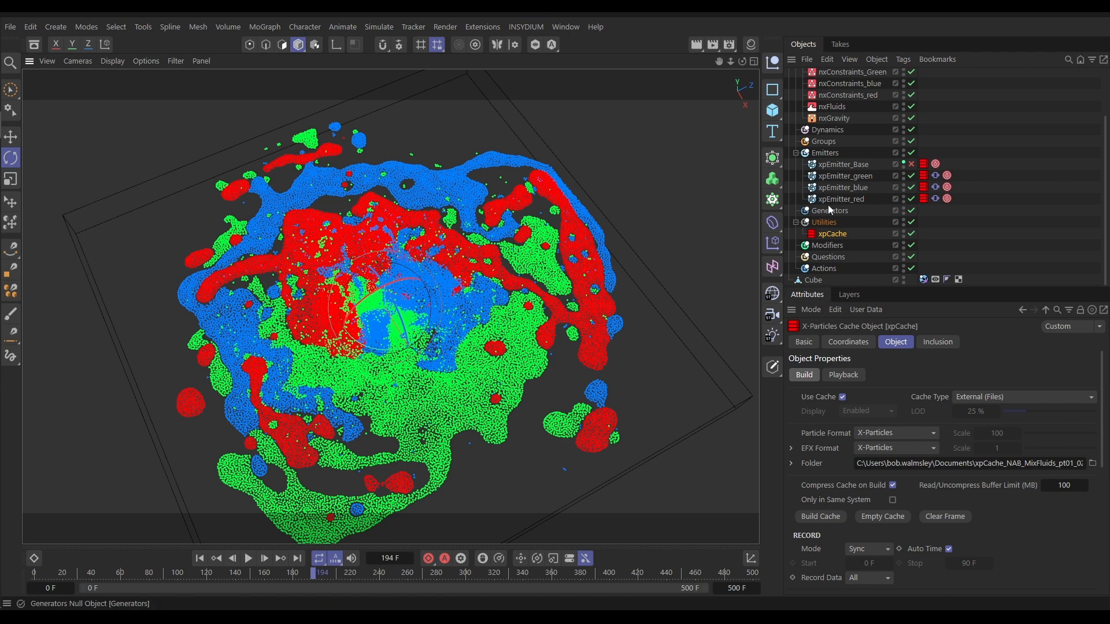
# - Review the shared Forces settings of the green, blue and red nxConstraints together, and scrub the simulation to frame 221
pyautogui.click(848, 73)
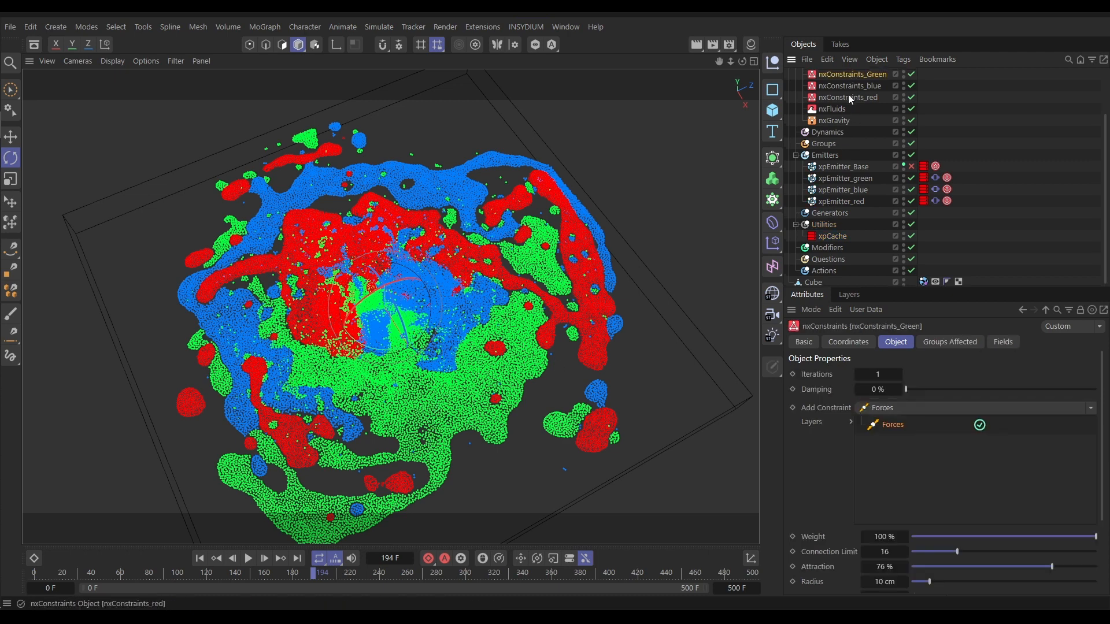
pyautogui.keyDown('shift'); pyautogui.click(846, 96); pyautogui.keyUp('shift')
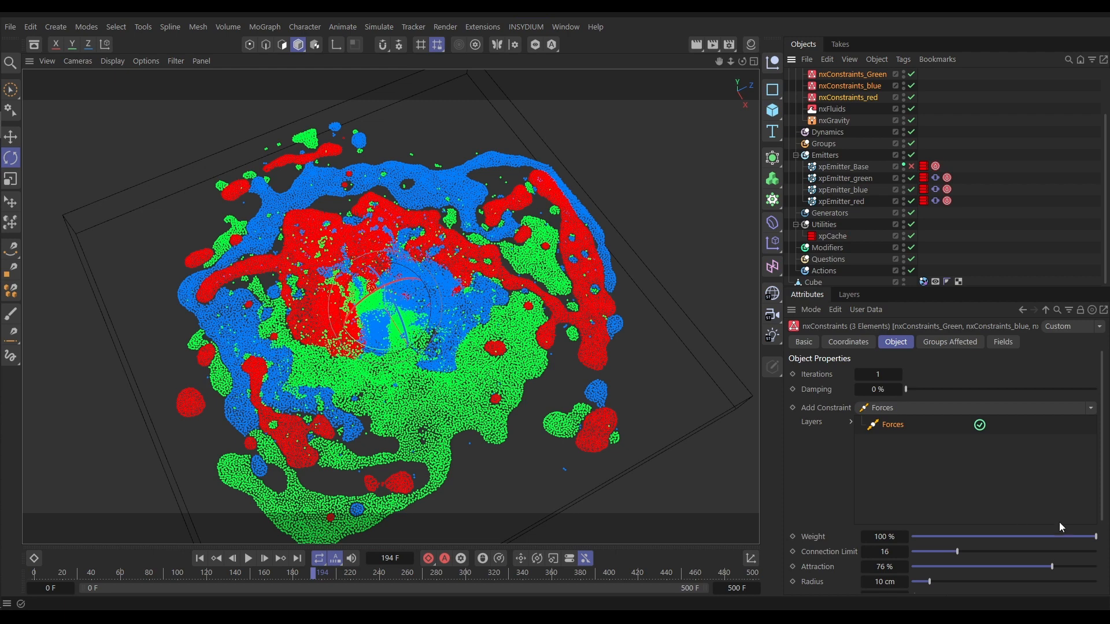
pyautogui.moveTo(1096, 487); pyautogui.dragTo(1101, 554)
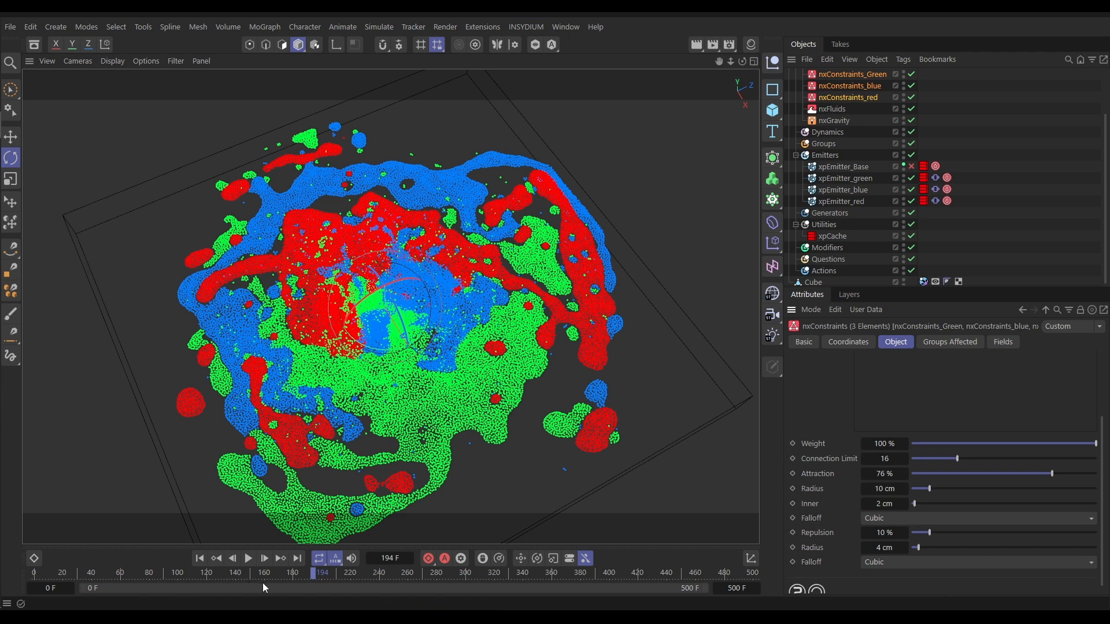
pyautogui.moveTo(262, 583); pyautogui.dragTo(352, 575)
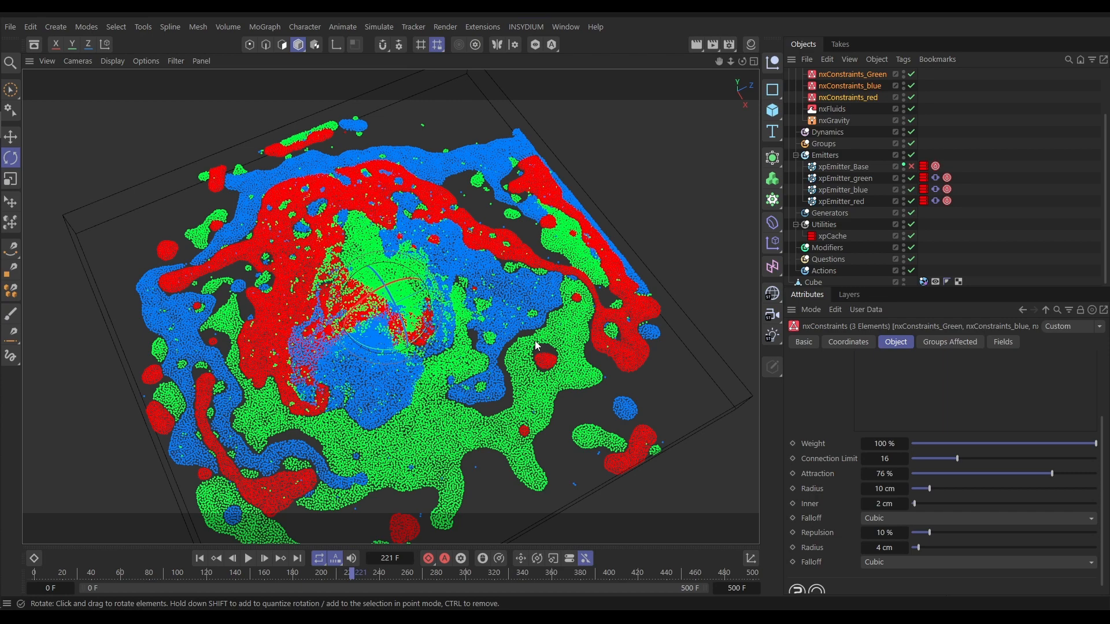
# - Disable the green, blue and red emitters and enable xpEmitter_Base to view only the base fluid in the tray
pyautogui.moveTo(913, 179); pyautogui.dragTo(916, 199)
pyautogui.click(913, 166)
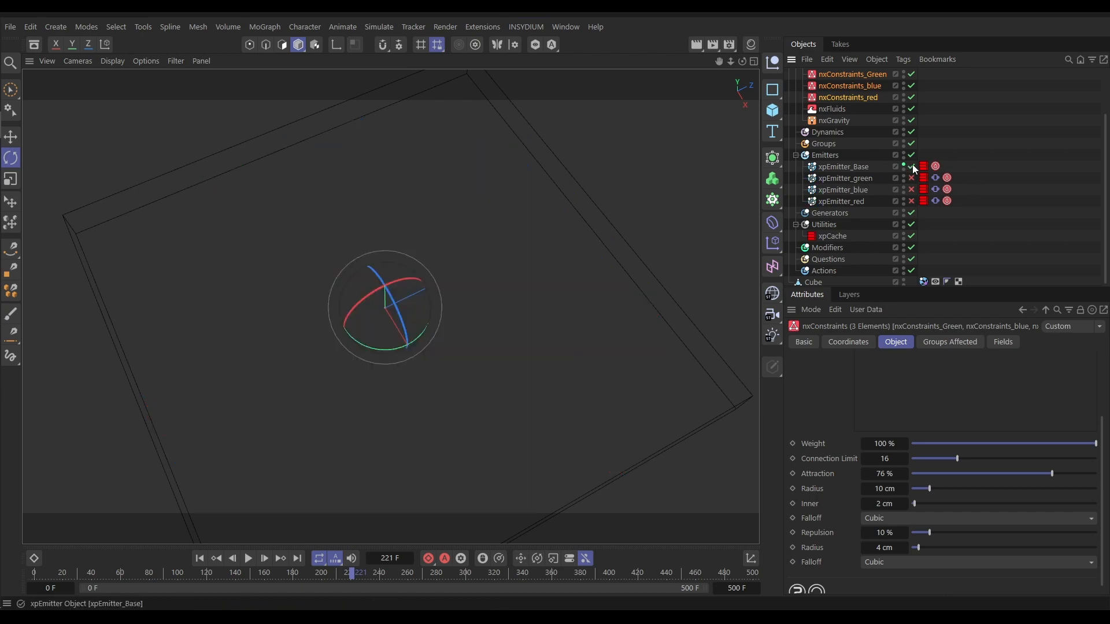
pyautogui.keyDown('alt'); pyautogui.moveTo(442, 390); pyautogui.dragTo(367, 402); pyautogui.keyUp('alt')
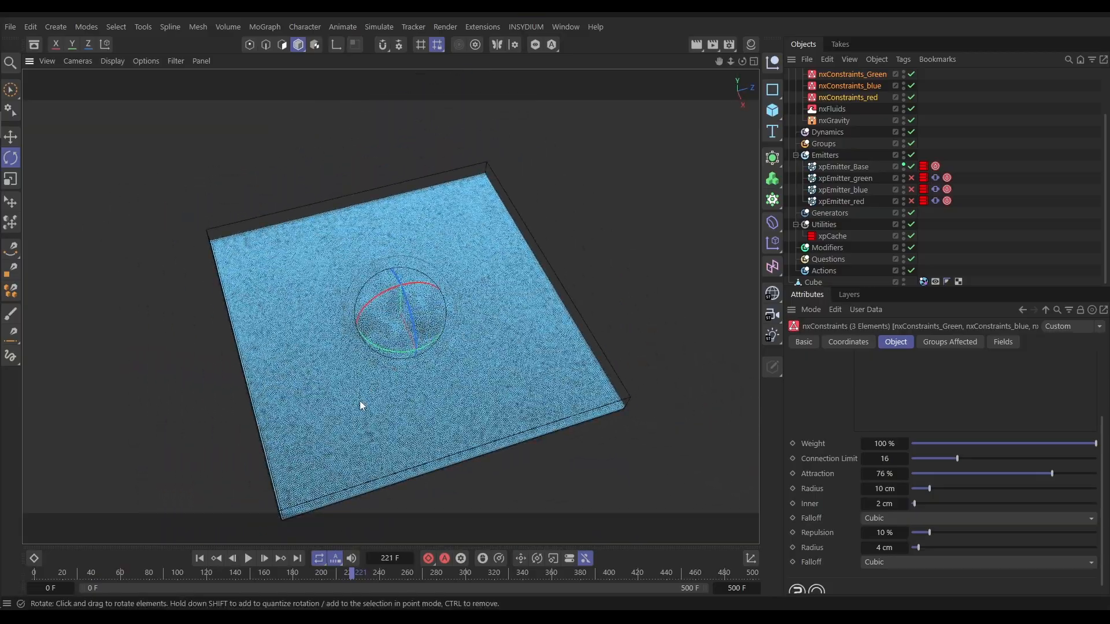